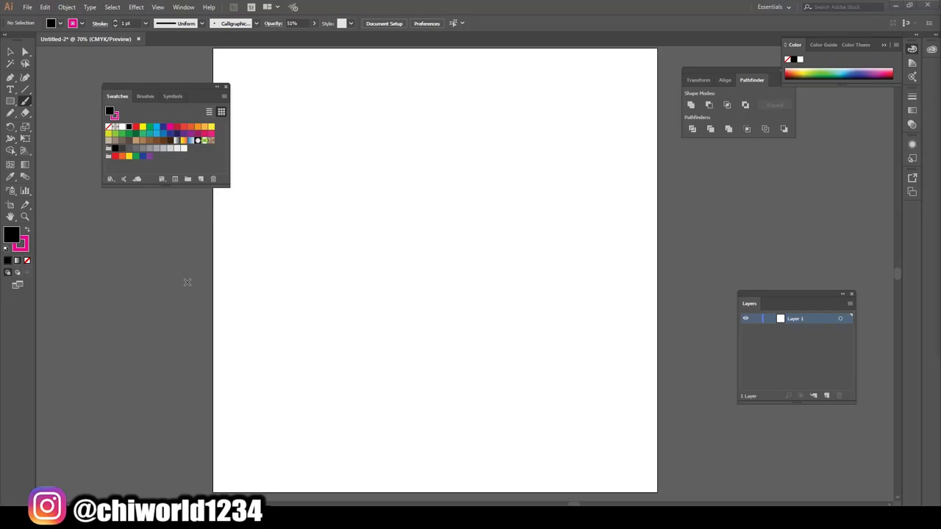
# Sketch the head outline, open mouth with two teeth lines, and chin in pink.
pyautogui.moveTo(187, 282); pyautogui.dragTo(180, 215)
pyautogui.hotkey('ctrl', 'z')
pyautogui.moveTo(393, 391)
pyautogui.mouseDown()
pyautogui.moveTo(424, 414)
pyautogui.moveTo(506, 374)
pyautogui.moveTo(529, 331)
pyautogui.moveTo(555, 325)
pyautogui.moveTo(610, 250)
pyautogui.moveTo(539, 248)
pyautogui.moveTo(558, 208)
pyautogui.moveTo(546, 83)
pyautogui.moveTo(352, 80)
pyautogui.moveTo(294, 179)
pyautogui.moveTo(345, 368)
pyautogui.moveTo(382, 395)
pyautogui.moveTo(439, 389)
pyautogui.mouseUp()
pyautogui.moveTo(382, 382)
pyautogui.mouseDown()
pyautogui.moveTo(447, 380)
pyautogui.moveTo(403, 342)
pyautogui.moveTo(371, 345)
pyautogui.moveTo(380, 379)
pyautogui.mouseUp()
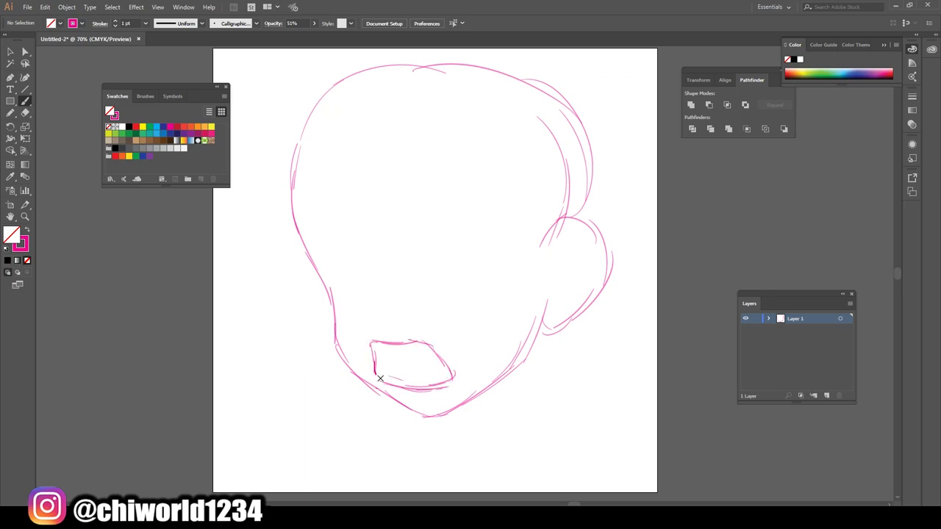
pyautogui.moveTo(437, 357); pyautogui.dragTo(375, 360)
pyautogui.moveTo(450, 369)
pyautogui.mouseDown()
pyautogui.moveTo(381, 373)
pyautogui.moveTo(374, 363)
pyautogui.mouseUp()
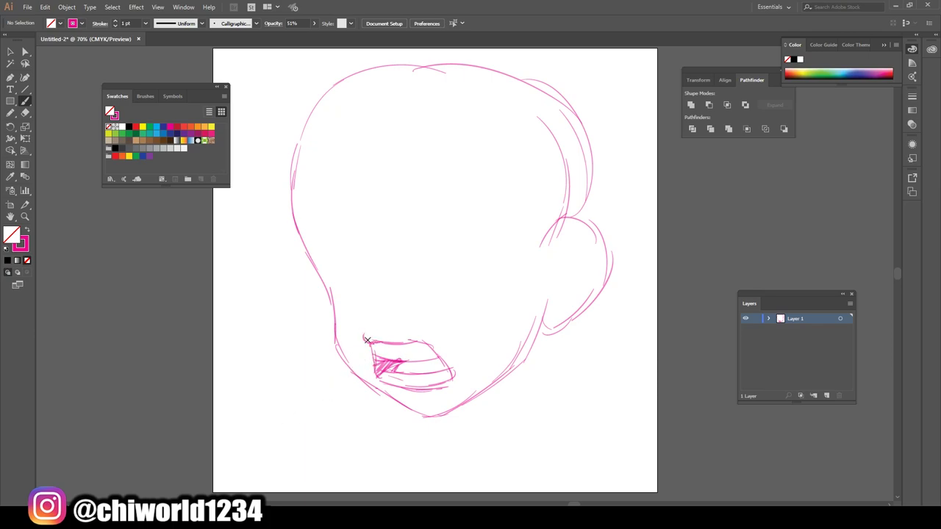
pyautogui.moveTo(439, 400); pyautogui.dragTo(391, 394)
# Sketch the nose, both eyes and the furrowed brow above the right eye.
pyautogui.moveTo(408, 304)
pyautogui.mouseDown()
pyautogui.moveTo(366, 313)
pyautogui.moveTo(354, 297)
pyautogui.moveTo(368, 305)
pyautogui.mouseUp()
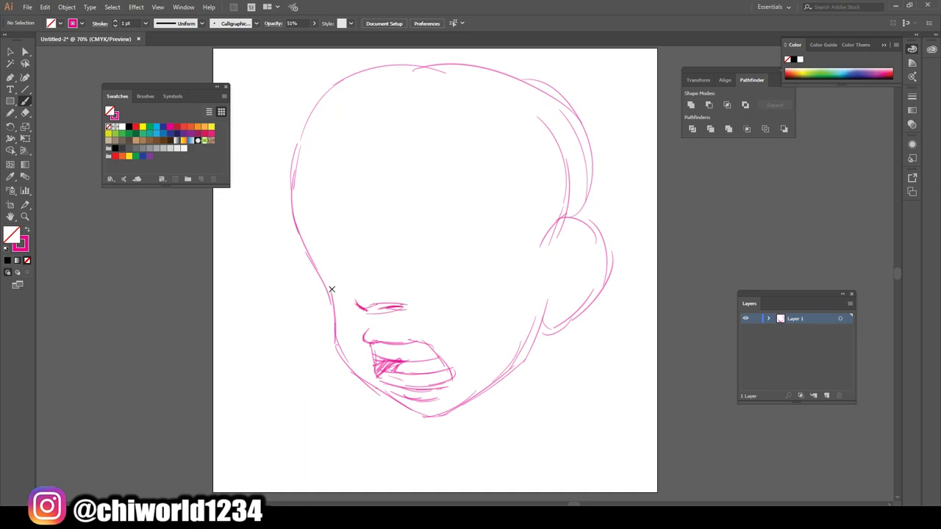
pyautogui.moveTo(519, 259)
pyautogui.mouseDown()
pyautogui.moveTo(424, 248)
pyautogui.moveTo(419, 258)
pyautogui.moveTo(517, 262)
pyautogui.moveTo(436, 267)
pyautogui.mouseUp()
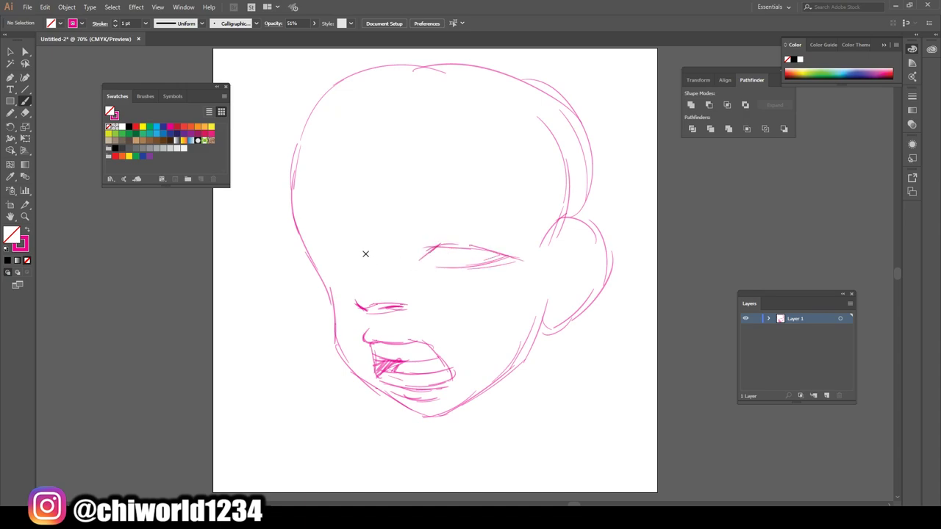
pyautogui.moveTo(369, 260)
pyautogui.mouseDown()
pyautogui.moveTo(349, 243)
pyautogui.moveTo(304, 240)
pyautogui.moveTo(333, 256)
pyautogui.moveTo(345, 245)
pyautogui.mouseUp()
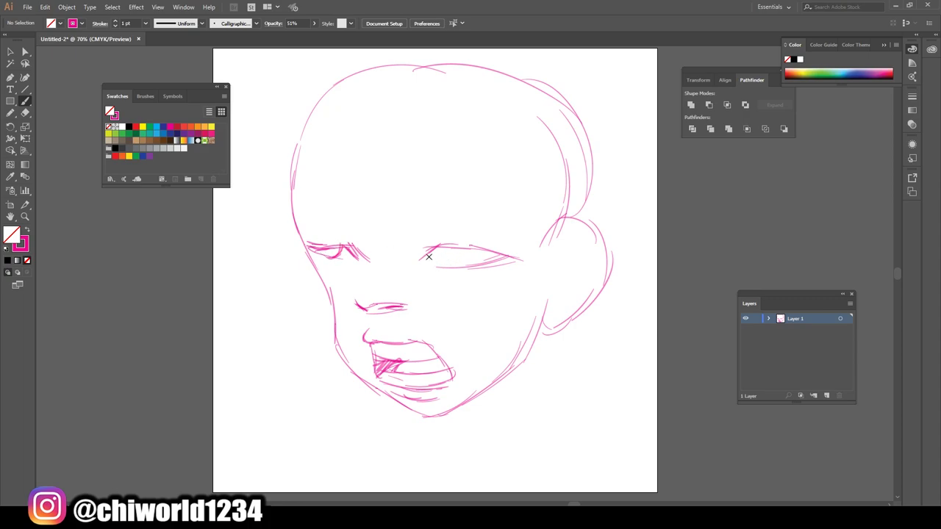
pyautogui.moveTo(428, 256)
pyautogui.mouseDown()
pyautogui.moveTo(458, 245)
pyautogui.moveTo(441, 266)
pyautogui.mouseUp()
pyautogui.moveTo(468, 236); pyautogui.dragTo(423, 231)
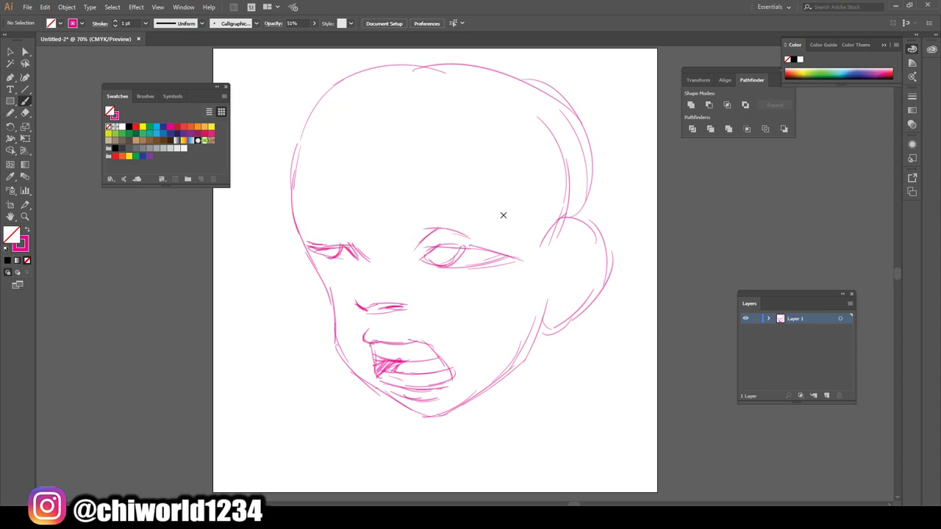
pyautogui.moveTo(514, 210)
pyautogui.mouseDown()
pyautogui.moveTo(465, 184)
pyautogui.moveTo(437, 222)
pyautogui.mouseUp()
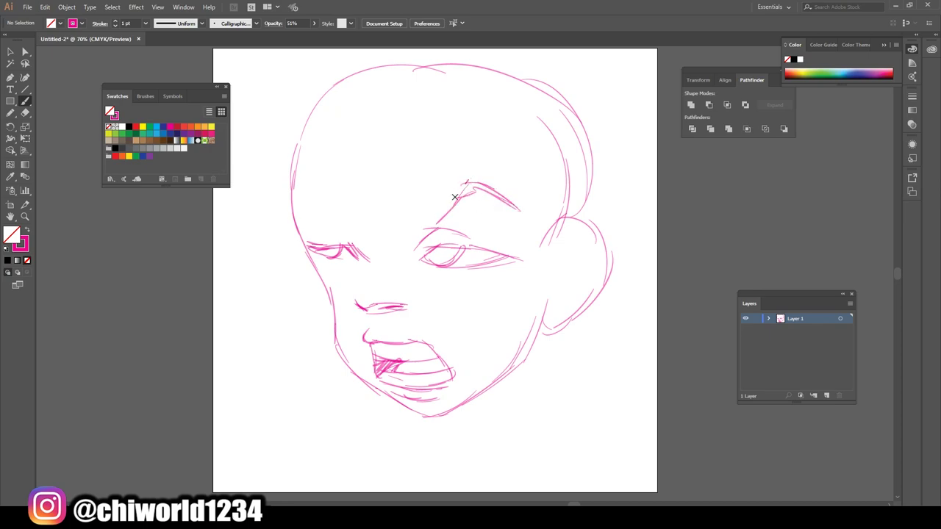
pyautogui.moveTo(468, 181)
pyautogui.mouseDown()
pyautogui.moveTo(397, 235)
pyautogui.moveTo(406, 245)
pyautogui.moveTo(397, 171)
pyautogui.mouseUp()
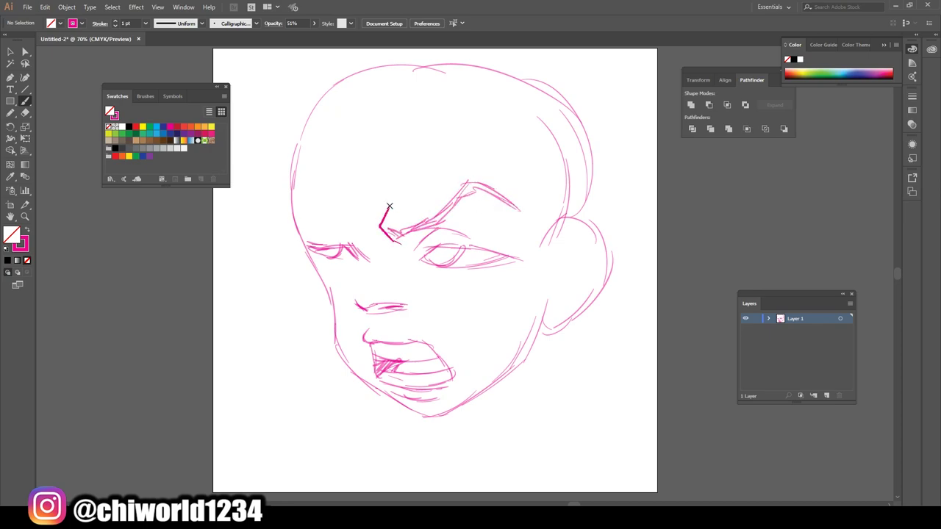
# Sketch the left eyebrow and left jawline, then select the lower-face strokes.
pyautogui.moveTo(358, 243)
pyautogui.mouseDown()
pyautogui.moveTo(357, 219)
pyautogui.moveTo(323, 224)
pyautogui.moveTo(353, 235)
pyautogui.mouseUp()
pyautogui.moveTo(297, 192); pyautogui.dragTo(335, 234)
pyautogui.hotkey('ctrl', 'z')
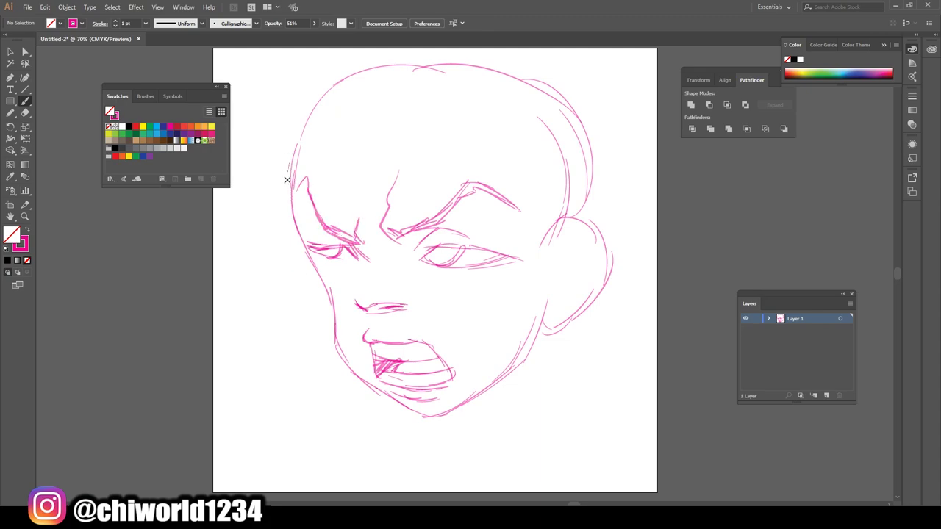
pyautogui.moveTo(287, 163); pyautogui.dragTo(291, 245)
pyautogui.moveTo(288, 206); pyautogui.dragTo(338, 363)
pyautogui.moveTo(321, 325); pyautogui.dragTo(379, 394)
pyautogui.press('v')
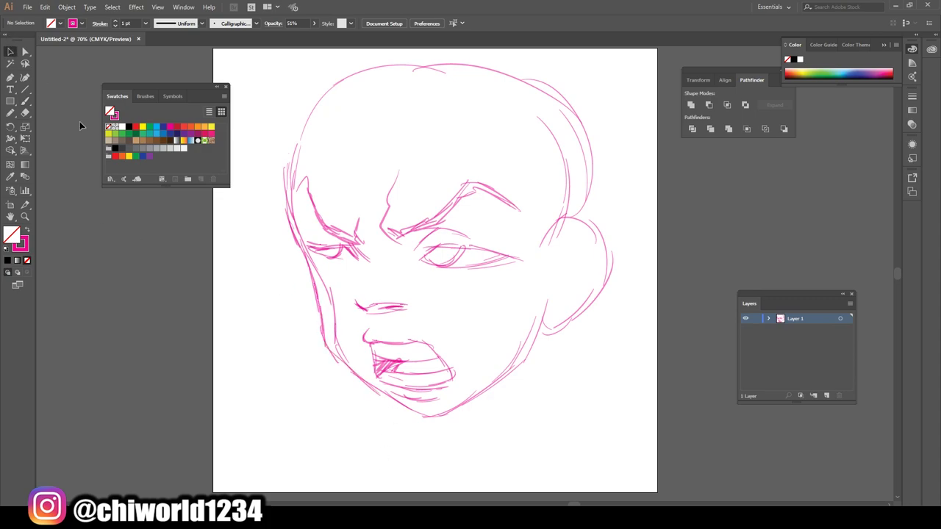
pyautogui.moveTo(304, 420); pyautogui.dragTo(523, 272)
# Move the eye and brow strokes slightly lower.
pyautogui.click(535, 416)
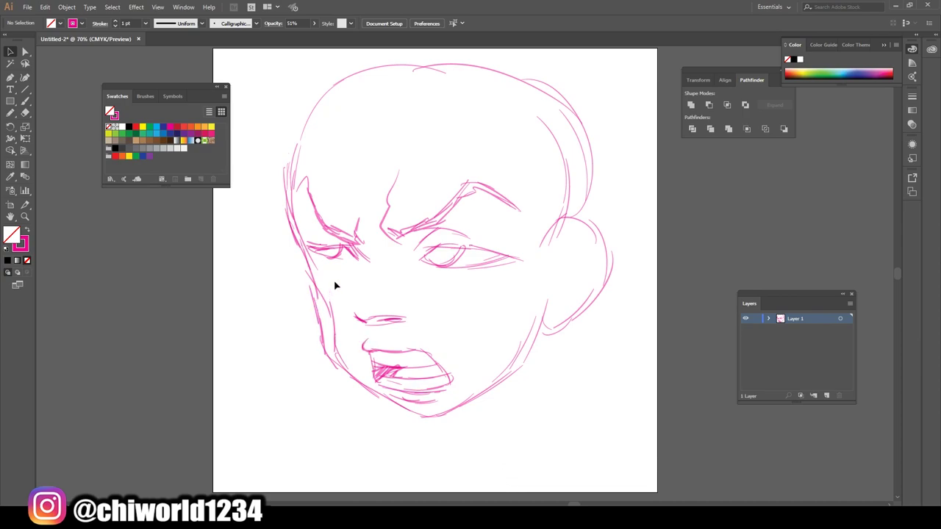
pyautogui.click(284, 258)
pyautogui.click(431, 200)
pyautogui.click(483, 247)
pyautogui.moveTo(515, 290); pyautogui.dragTo(319, 169)
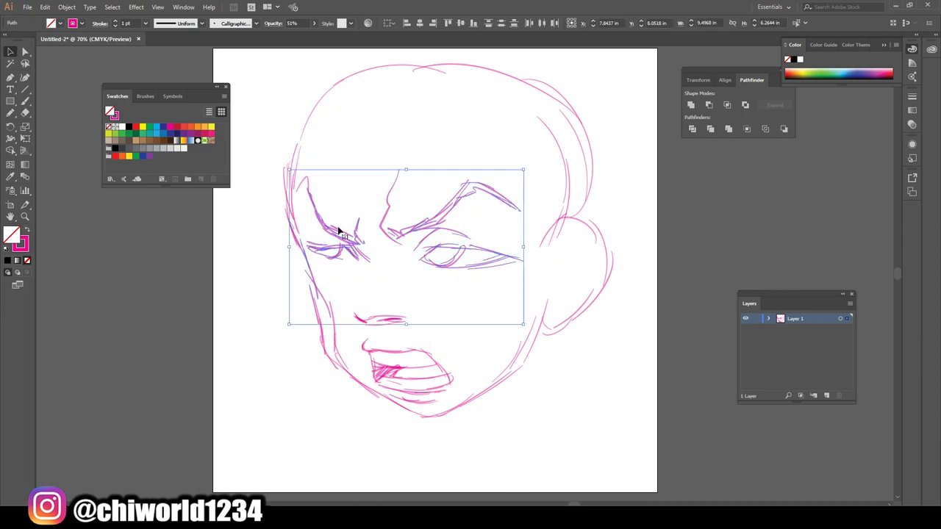
pyautogui.moveTo(335, 231); pyautogui.dragTo(344, 247)
pyautogui.click(358, 355)
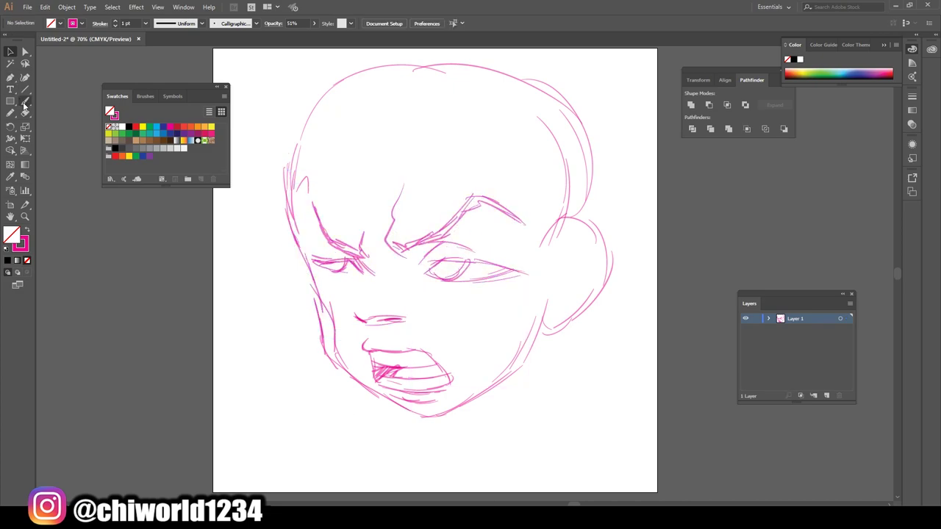
# Shrink the whole head sketch and shift it down and right on the page.
pyautogui.moveTo(258, 72)
pyautogui.mouseDown()
pyautogui.moveTo(671, 287)
pyautogui.moveTo(634, 407)
pyautogui.mouseUp()
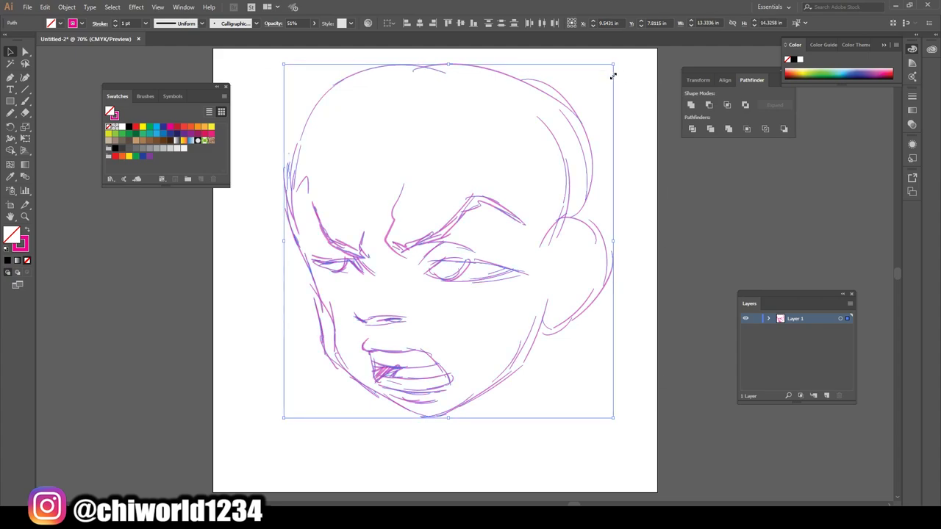
pyautogui.moveTo(613, 75); pyautogui.dragTo(564, 123)
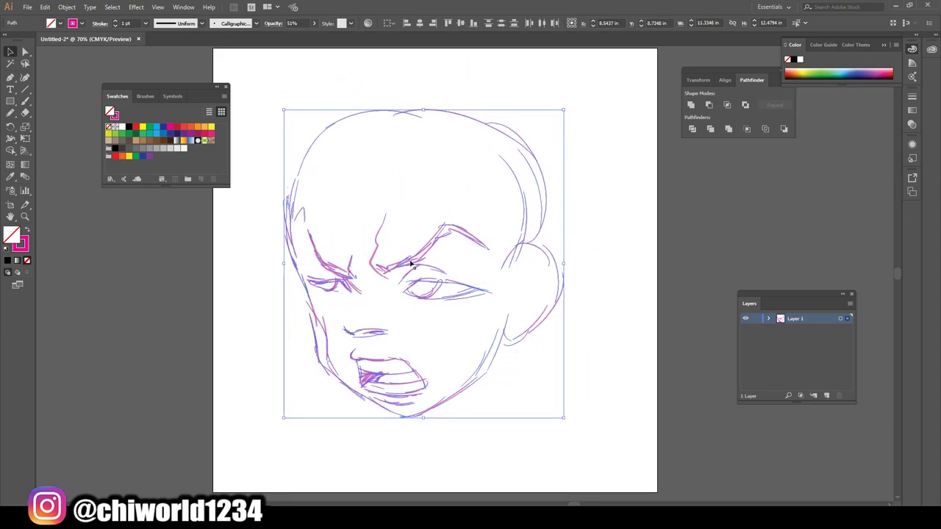
pyautogui.moveTo(411, 264); pyautogui.dragTo(431, 271)
pyautogui.click(664, 362)
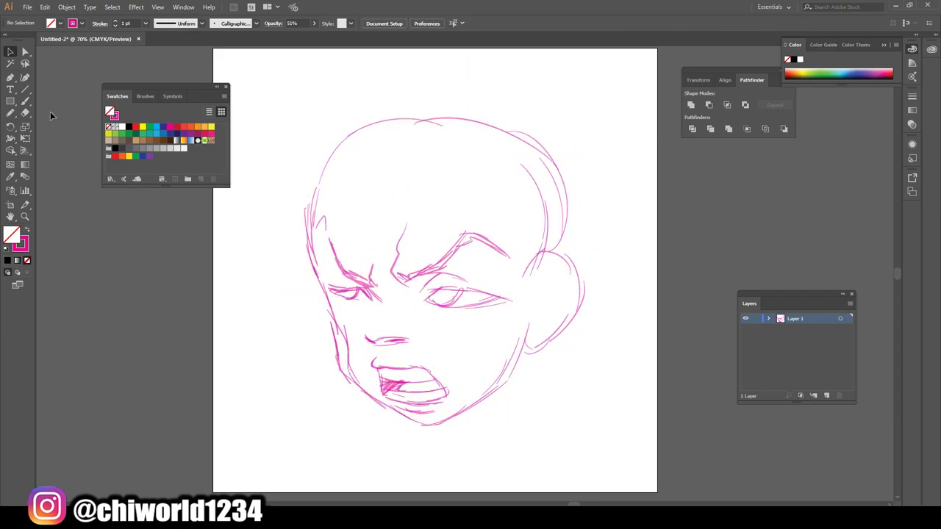
pyautogui.click(25, 101)
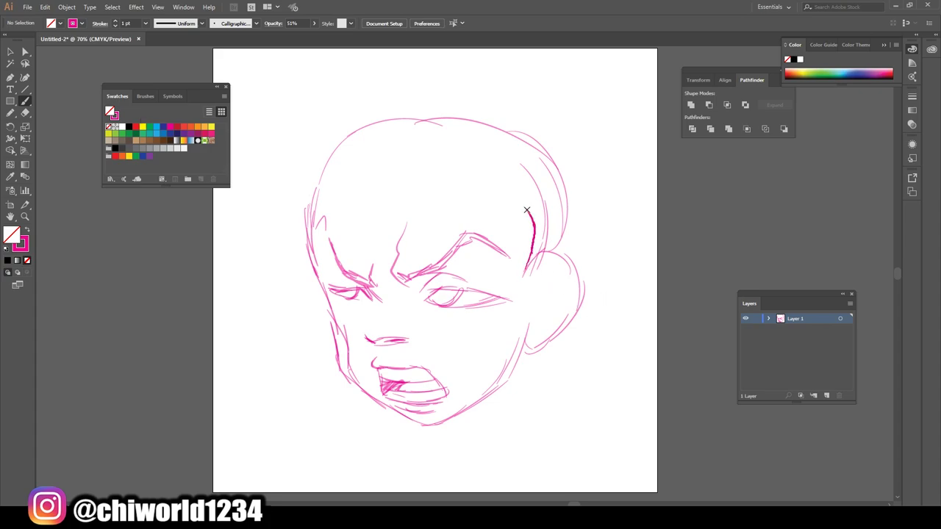
# Sketch the back and top of the head and the right-side hair spikes.
pyautogui.moveTo(524, 269); pyautogui.dragTo(485, 153)
pyautogui.moveTo(419, 145)
pyautogui.mouseDown()
pyautogui.moveTo(489, 151)
pyautogui.moveTo(304, 155)
pyautogui.moveTo(307, 235)
pyautogui.moveTo(340, 341)
pyautogui.mouseUp()
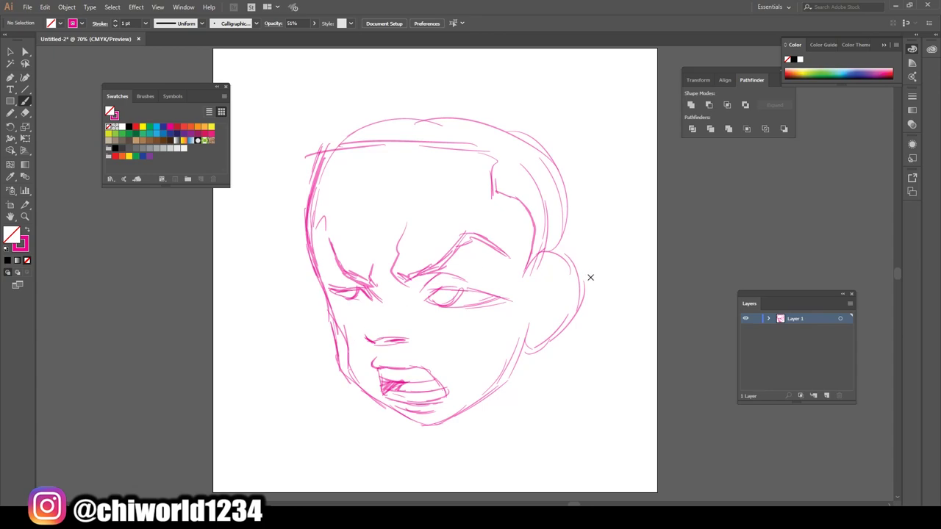
pyautogui.moveTo(599, 262); pyautogui.dragTo(657, 239)
pyautogui.moveTo(566, 157); pyautogui.dragTo(656, 206)
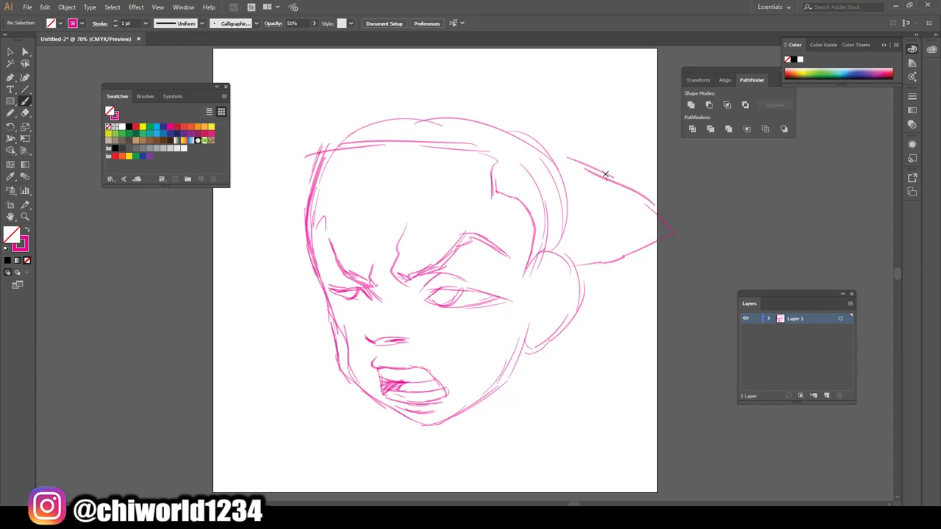
pyautogui.moveTo(602, 177)
pyautogui.mouseDown()
pyautogui.moveTo(636, 126)
pyautogui.moveTo(555, 70)
pyautogui.mouseUp()
pyautogui.moveTo(555, 68)
pyautogui.mouseDown()
pyautogui.moveTo(522, 79)
pyautogui.moveTo(551, 69)
pyautogui.mouseUp()
pyautogui.moveTo(476, 70); pyautogui.dragTo(518, 74)
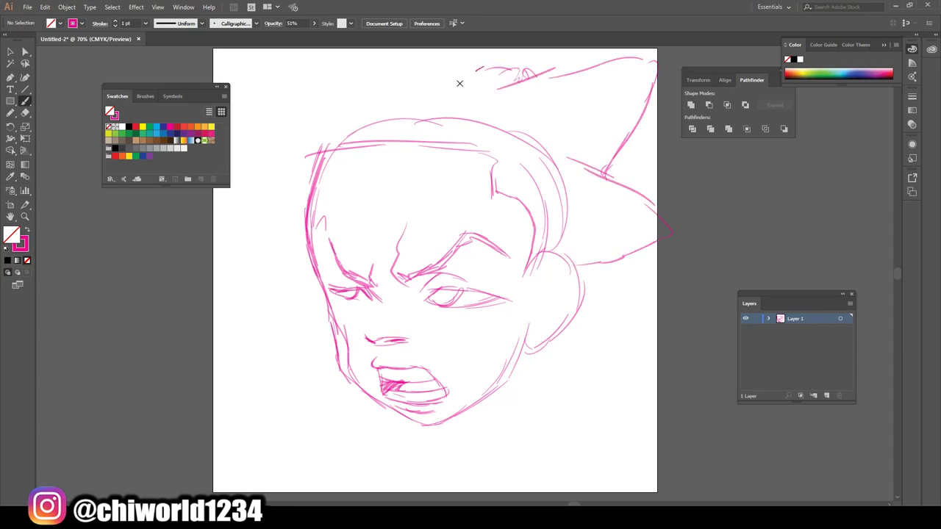
# Add hair spikes on the left and top, narrow hairline spikes, and a tuft right of the face.
pyautogui.moveTo(306, 234); pyautogui.dragTo(248, 157)
pyautogui.moveTo(290, 213)
pyautogui.mouseDown()
pyautogui.moveTo(305, 134)
pyautogui.moveTo(302, 48)
pyautogui.mouseUp()
pyautogui.moveTo(449, 86); pyautogui.dragTo(420, 48)
pyautogui.scroll(2, 317, 124)
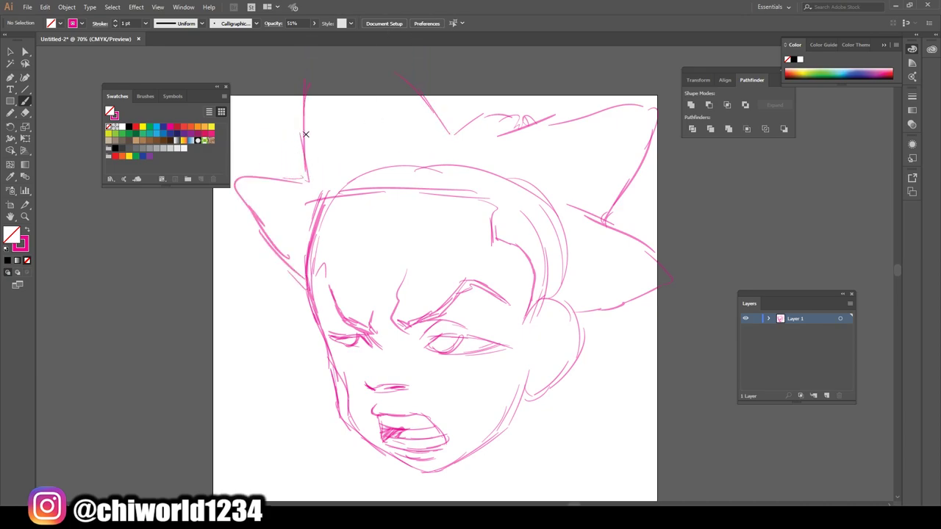
pyautogui.moveTo(304, 158); pyautogui.dragTo(326, 76)
pyautogui.moveTo(515, 132); pyautogui.dragTo(519, 74)
pyautogui.moveTo(528, 133); pyautogui.dragTo(521, 70)
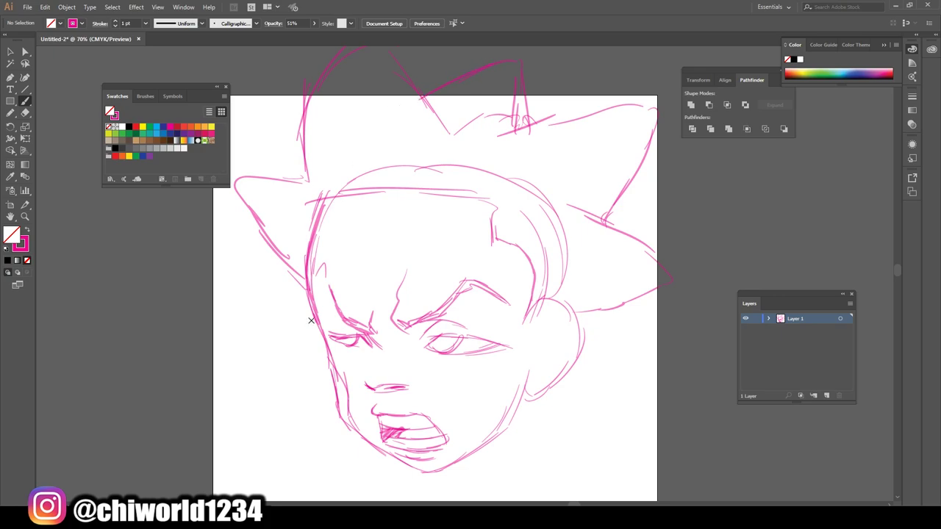
pyautogui.moveTo(590, 349); pyautogui.dragTo(572, 296)
# Shrink the whole sketch around its centre and move it lower on the page.
pyautogui.hotkey('ctrl', '-')
pyautogui.hotkey('ctrl', '-')
pyautogui.press('v')
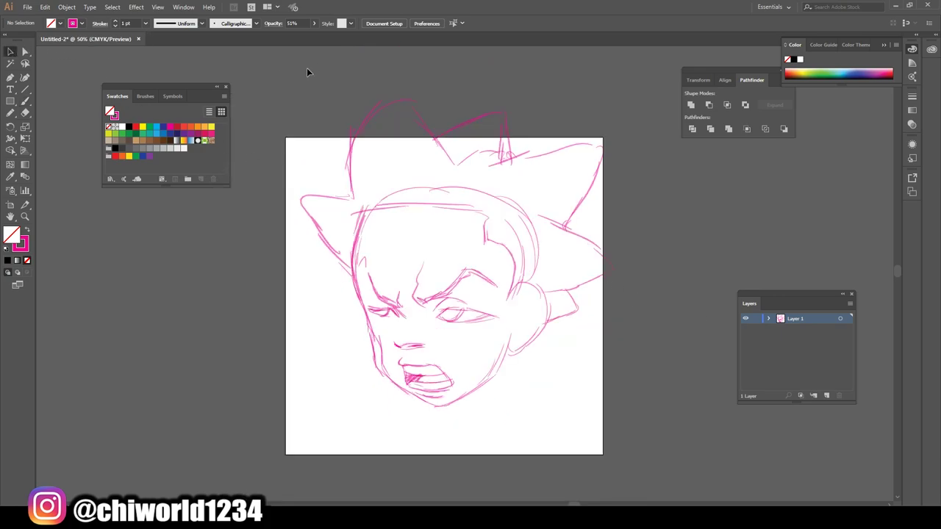
pyautogui.moveTo(664, 385); pyautogui.dragTo(664, 384)
pyautogui.moveTo(611, 98); pyautogui.dragTo(588, 124)
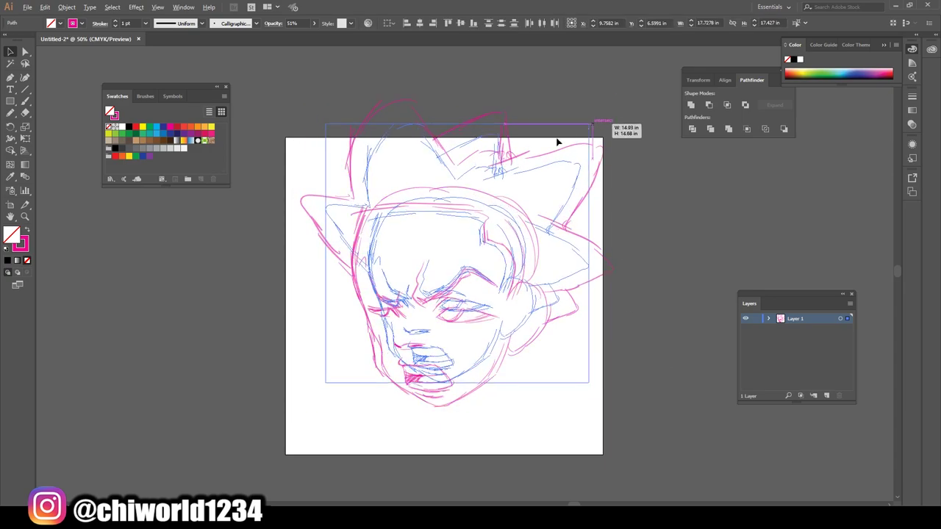
pyautogui.moveTo(492, 174); pyautogui.dragTo(496, 209)
pyautogui.click(723, 318)
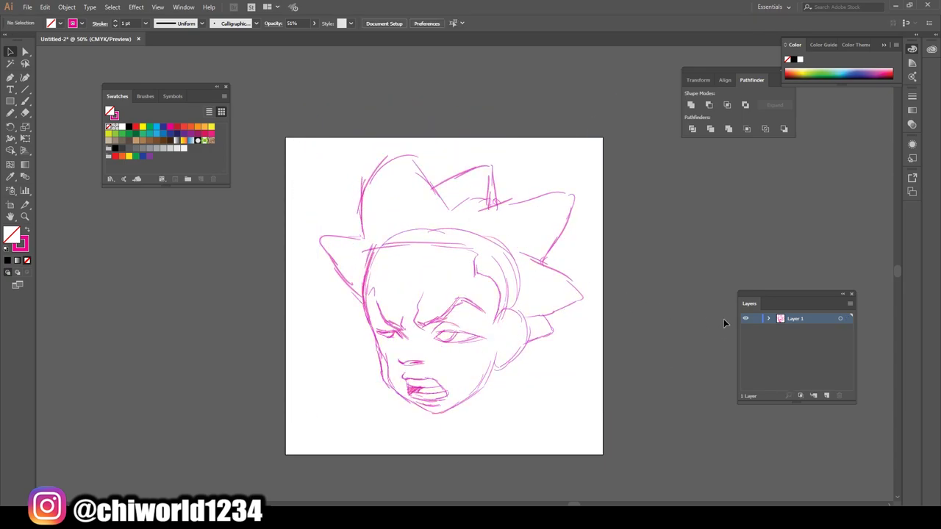
pyautogui.hotkey('ctrl', '+')
pyautogui.hotkey('ctrl', '+')
# Refine both upper eyelids and strengthen the left cheek and jaw lines.
pyautogui.click(25, 101)
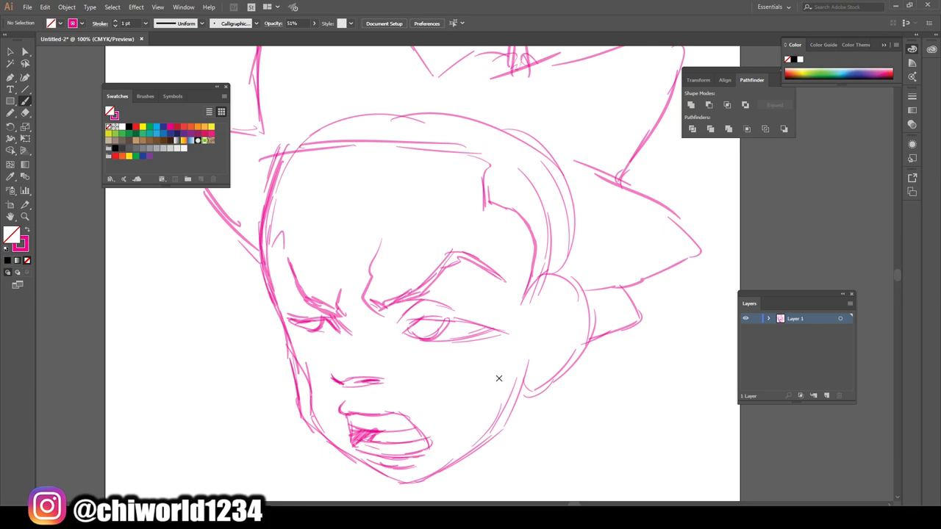
pyautogui.moveTo(521, 383)
pyautogui.mouseDown()
pyautogui.moveTo(538, 388)
pyautogui.moveTo(566, 371)
pyautogui.moveTo(588, 324)
pyautogui.moveTo(563, 288)
pyautogui.moveTo(526, 321)
pyautogui.moveTo(539, 332)
pyautogui.moveTo(573, 305)
pyautogui.moveTo(556, 355)
pyautogui.moveTo(535, 369)
pyautogui.mouseUp()
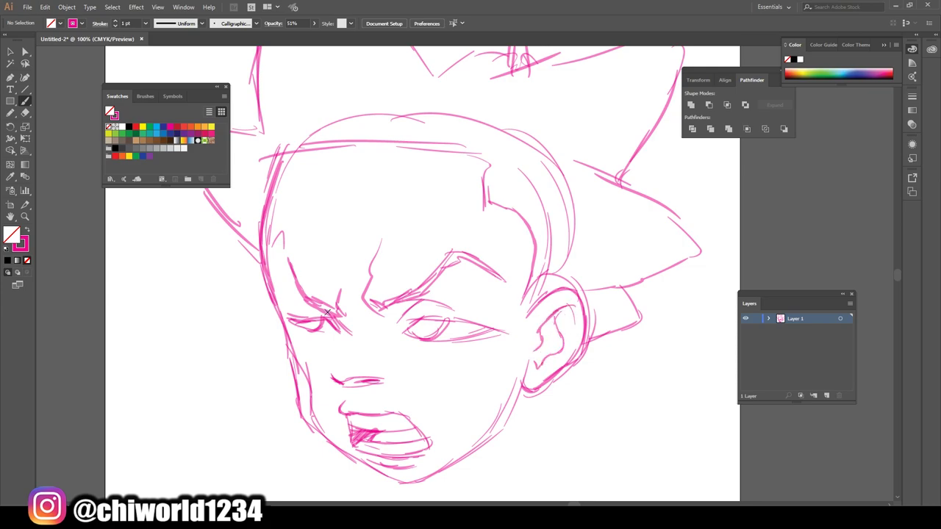
pyautogui.moveTo(487, 313)
pyautogui.mouseDown()
pyautogui.moveTo(442, 302)
pyautogui.moveTo(401, 322)
pyautogui.moveTo(386, 309)
pyautogui.mouseUp()
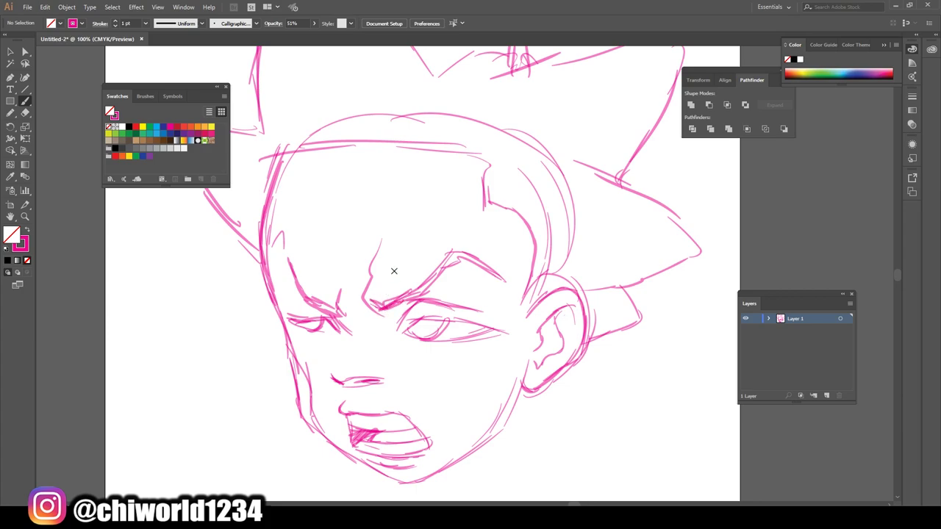
pyautogui.moveTo(340, 316); pyautogui.dragTo(293, 315)
pyautogui.moveTo(325, 437); pyautogui.dragTo(285, 347)
pyautogui.moveTo(312, 421); pyautogui.dragTo(286, 322)
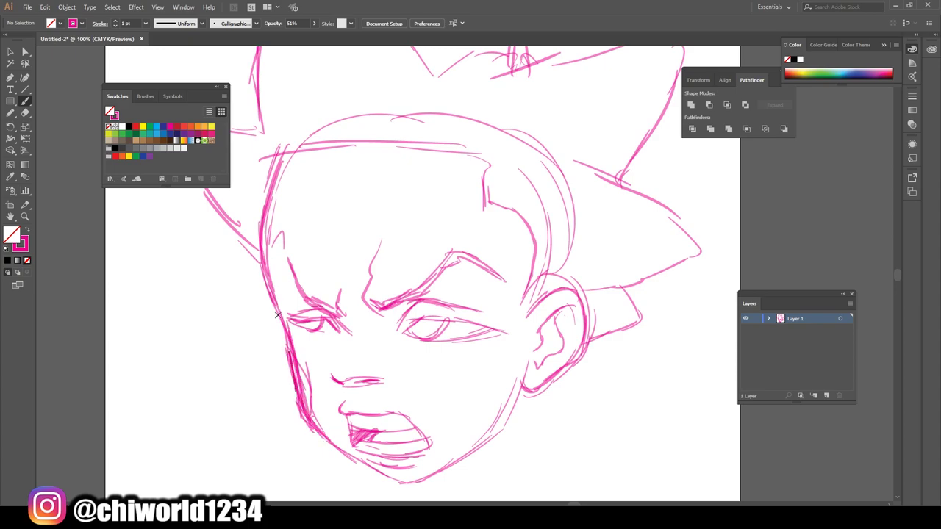
pyautogui.moveTo(301, 390)
pyautogui.mouseDown()
pyautogui.moveTo(294, 362)
pyautogui.moveTo(311, 342)
pyautogui.mouseUp()
pyautogui.moveTo(298, 385)
pyautogui.mouseDown()
pyautogui.moveTo(309, 352)
pyautogui.moveTo(299, 376)
pyautogui.mouseUp()
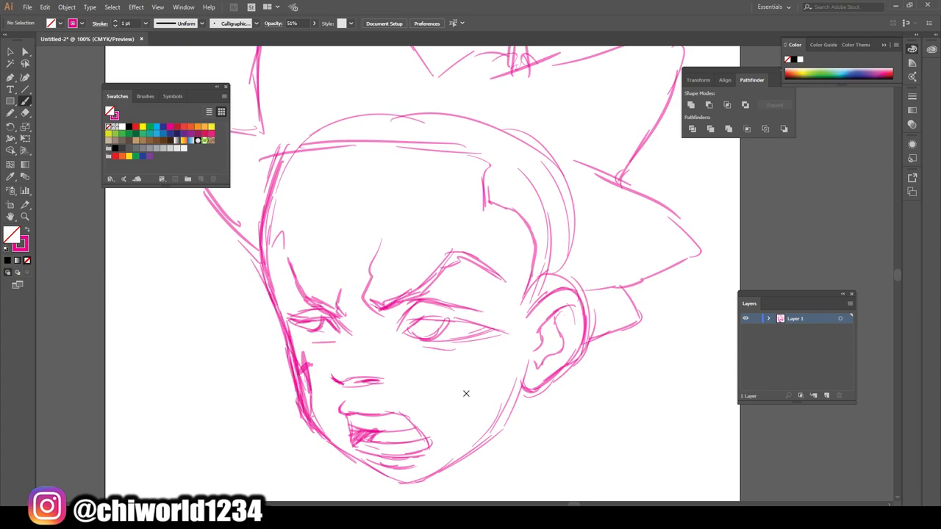
# Add a cheek cross, forehead arrow, dash and scribble tattoos, and write WAR on the cheek.
pyautogui.moveTo(475, 390)
pyautogui.mouseDown()
pyautogui.moveTo(488, 353)
pyautogui.moveTo(478, 375)
pyautogui.moveTo(491, 373)
pyautogui.mouseUp()
pyautogui.moveTo(355, 281); pyautogui.dragTo(352, 254)
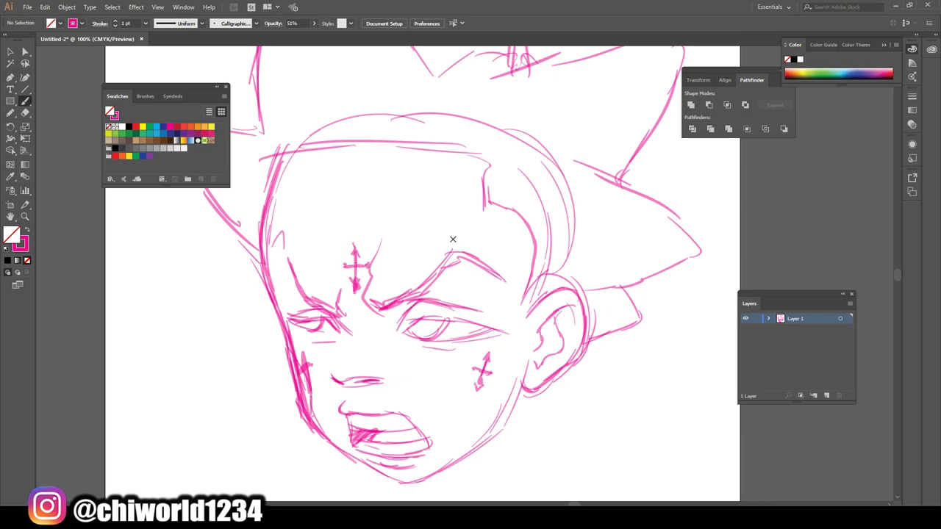
pyautogui.moveTo(451, 210); pyautogui.dragTo(451, 217)
pyautogui.moveTo(450, 197); pyautogui.dragTo(468, 186)
pyautogui.moveTo(358, 170); pyautogui.dragTo(290, 178)
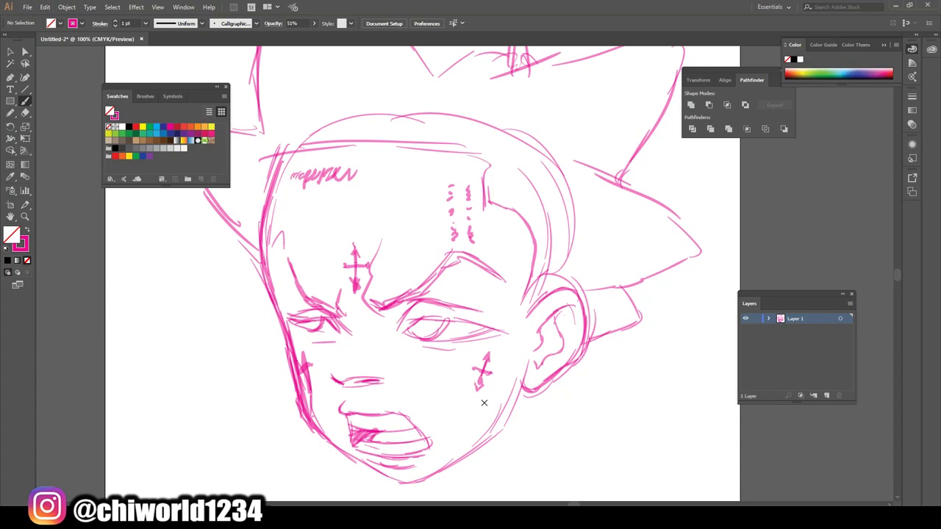
pyautogui.moveTo(478, 410)
pyautogui.mouseDown()
pyautogui.moveTo(485, 399)
pyautogui.moveTo(490, 409)
pyautogui.mouseUp()
pyautogui.moveTo(490, 412); pyautogui.dragTo(497, 410)
# Add left temple marks, finish the right pupil, and reshape both eyes.
pyautogui.moveTo(287, 256)
pyautogui.mouseDown()
pyautogui.moveTo(277, 231)
pyautogui.moveTo(297, 228)
pyautogui.mouseUp()
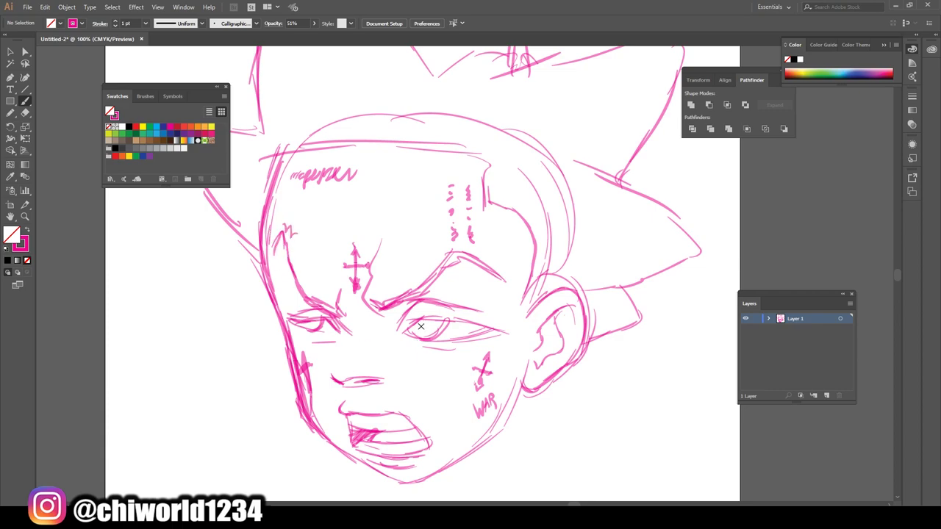
pyautogui.moveTo(416, 322); pyautogui.dragTo(421, 324)
pyautogui.moveTo(316, 331)
pyautogui.mouseDown()
pyautogui.moveTo(299, 333)
pyautogui.moveTo(288, 321)
pyautogui.moveTo(316, 314)
pyautogui.mouseUp()
pyautogui.moveTo(500, 329); pyautogui.dragTo(420, 316)
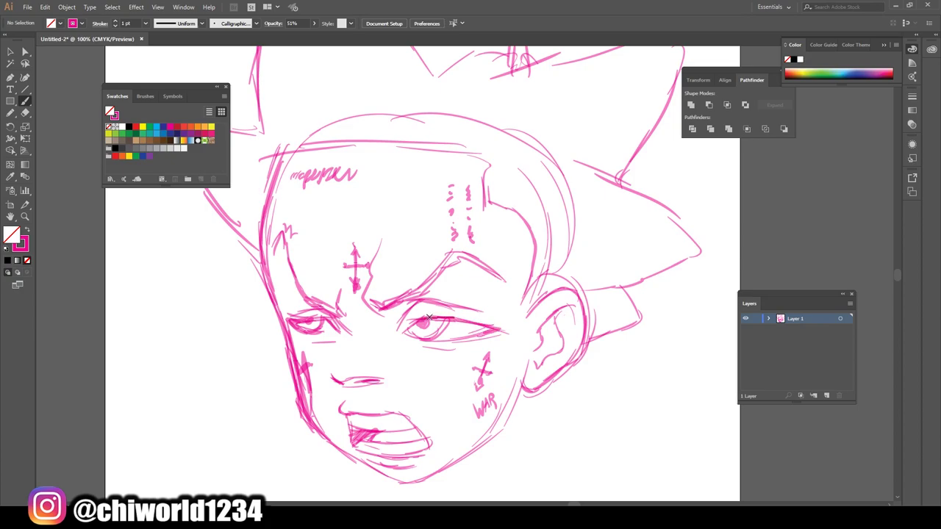
# Draw the neck with a collar band and scribbled lettering across it.
pyautogui.hotkey('ctrl', '-')
pyautogui.hotkey('ctrl', '-')
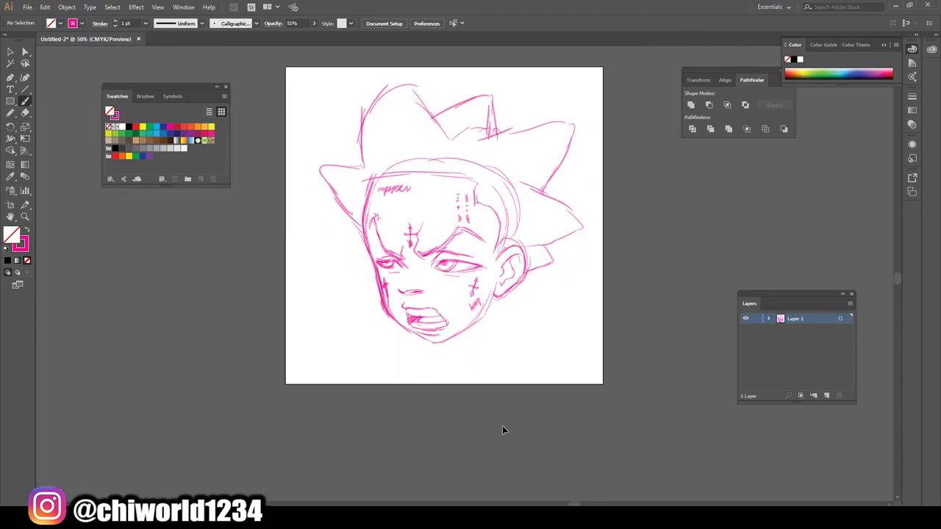
pyautogui.hotkey('ctrl', '=')
pyautogui.hotkey('ctrl', '=')
pyautogui.scroll(-2, 502, 426)
pyautogui.moveTo(521, 279)
pyautogui.mouseDown()
pyautogui.moveTo(513, 358)
pyautogui.moveTo(425, 393)
pyautogui.mouseUp()
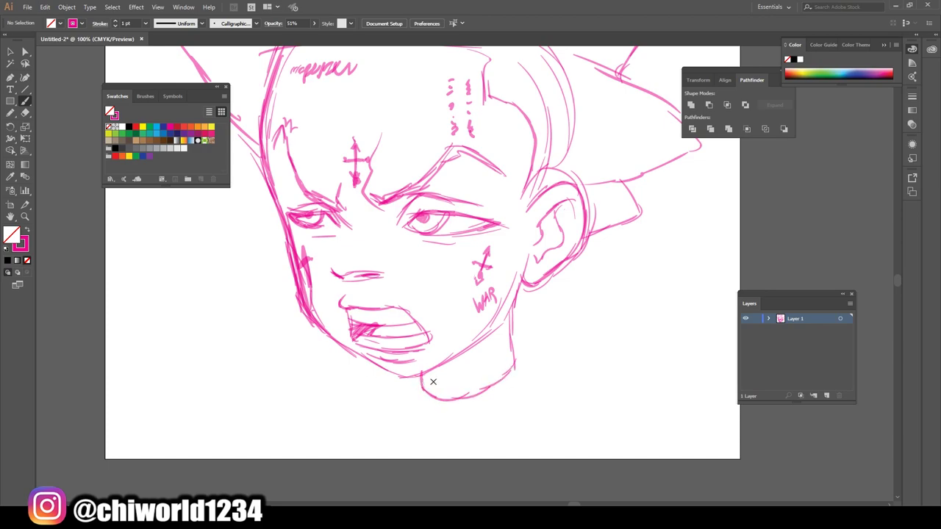
pyautogui.moveTo(510, 342); pyautogui.dragTo(428, 365)
pyautogui.moveTo(507, 370)
pyautogui.mouseDown()
pyautogui.moveTo(422, 376)
pyautogui.moveTo(470, 400)
pyautogui.mouseUp()
pyautogui.moveTo(438, 399); pyautogui.dragTo(439, 363)
pyautogui.hotkey('ctrl', 'z')
pyautogui.hotkey('ctrl', 'z')
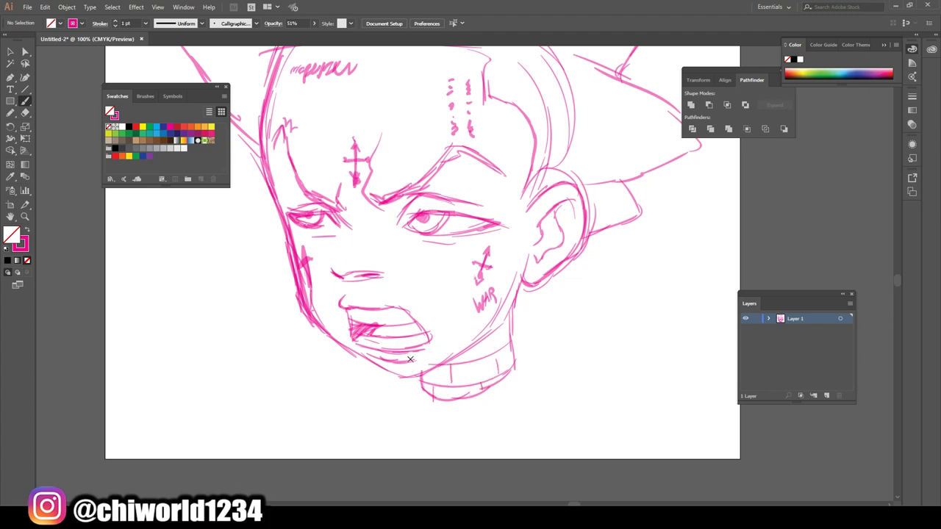
pyautogui.moveTo(463, 375)
pyautogui.mouseDown()
pyautogui.moveTo(499, 362)
pyautogui.moveTo(426, 378)
pyautogui.mouseUp()
pyautogui.hotkey('ctrl', '0')
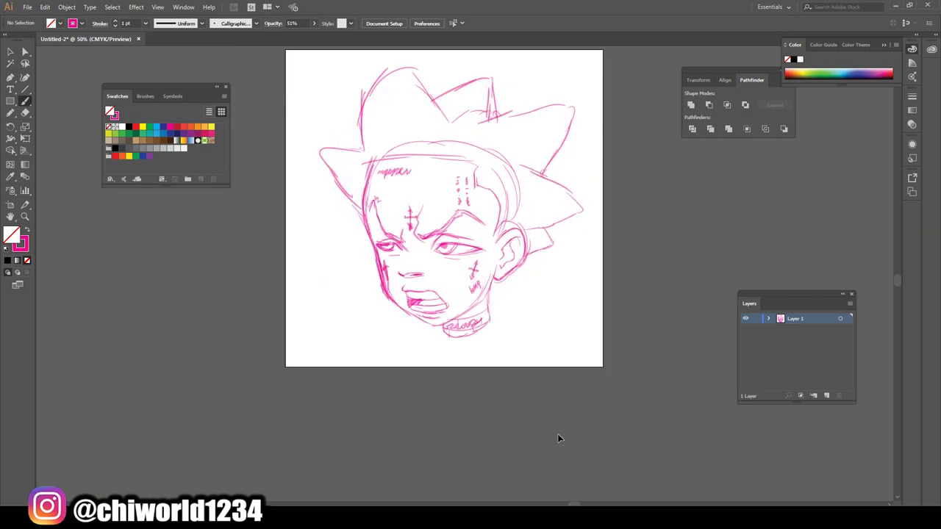
pyautogui.hotkey('ctrl', '1')
# Draw the shoulder lines around the collar with a lobed drip on the right shoulder.
pyautogui.moveTo(514, 350)
pyautogui.mouseDown()
pyautogui.moveTo(516, 331)
pyautogui.moveTo(539, 334)
pyautogui.moveTo(483, 396)
pyautogui.moveTo(402, 369)
pyautogui.mouseUp()
pyautogui.moveTo(402, 362)
pyautogui.mouseDown()
pyautogui.moveTo(418, 355)
pyautogui.moveTo(369, 376)
pyautogui.mouseUp()
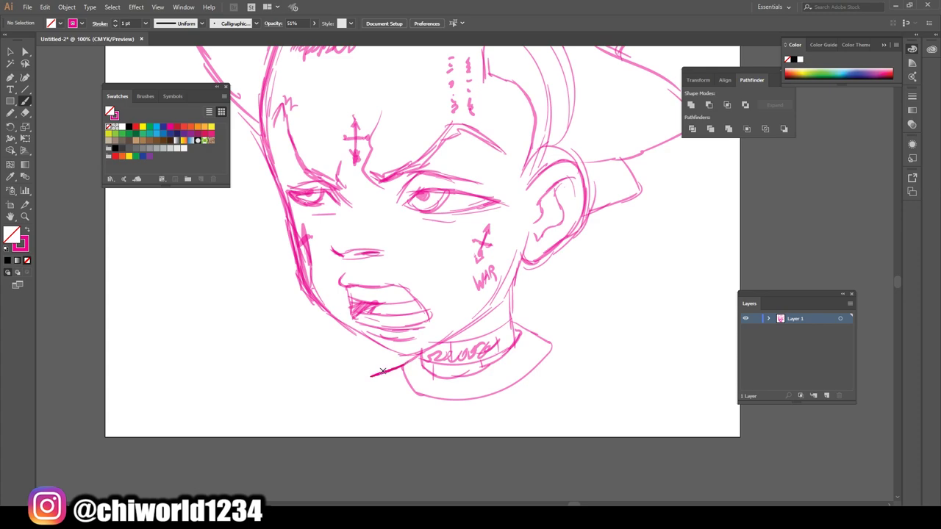
pyautogui.moveTo(544, 342)
pyautogui.mouseDown()
pyautogui.moveTo(592, 371)
pyautogui.moveTo(593, 397)
pyautogui.mouseUp()
pyautogui.hotkey('ctrl', '0')
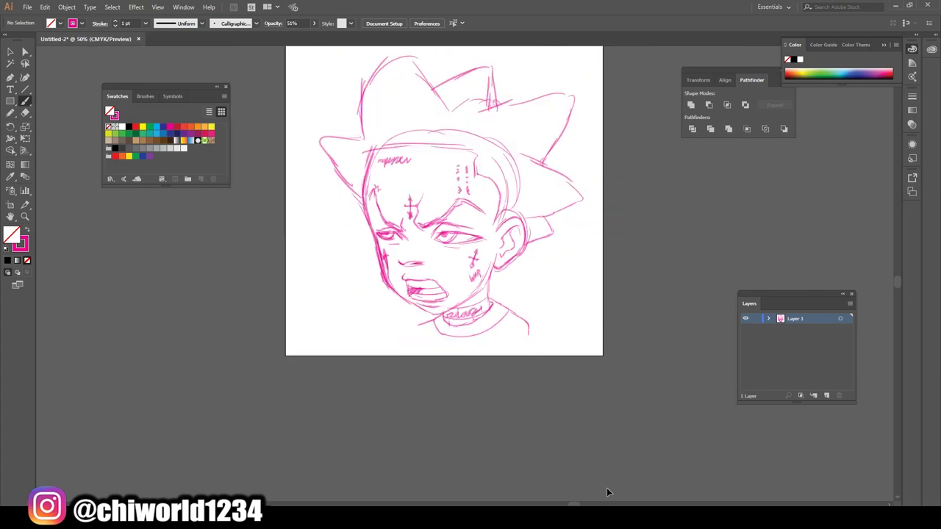
pyautogui.hotkey('ctrl', '1')
pyautogui.moveTo(586, 297)
pyautogui.mouseDown()
pyautogui.moveTo(595, 325)
pyautogui.moveTo(562, 382)
pyautogui.moveTo(548, 345)
pyautogui.moveTo(506, 426)
pyautogui.moveTo(464, 349)
pyautogui.moveTo(365, 357)
pyautogui.moveTo(351, 331)
pyautogui.moveTo(392, 304)
pyautogui.mouseUp()
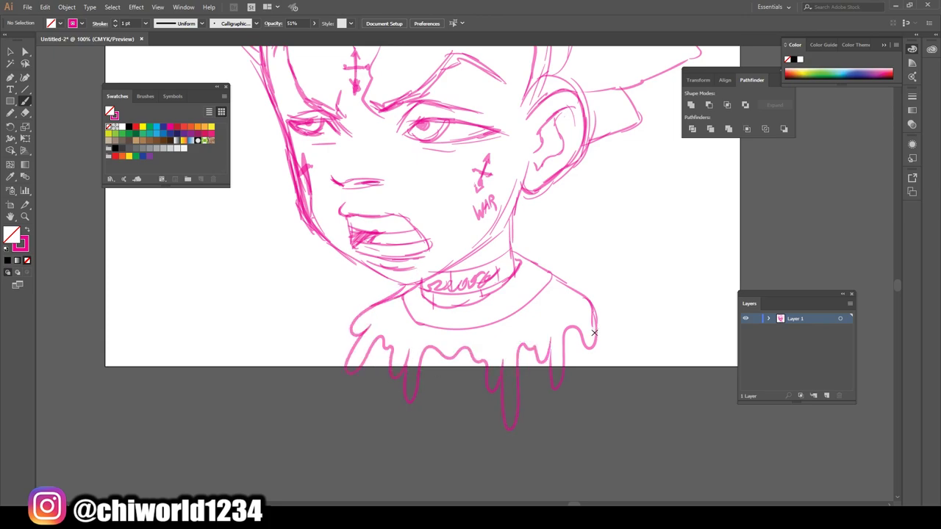
pyautogui.moveTo(594, 333); pyautogui.dragTo(623, 323)
pyautogui.hotkey('ctrl', 'z')
pyautogui.moveTo(552, 278); pyautogui.dragTo(596, 305)
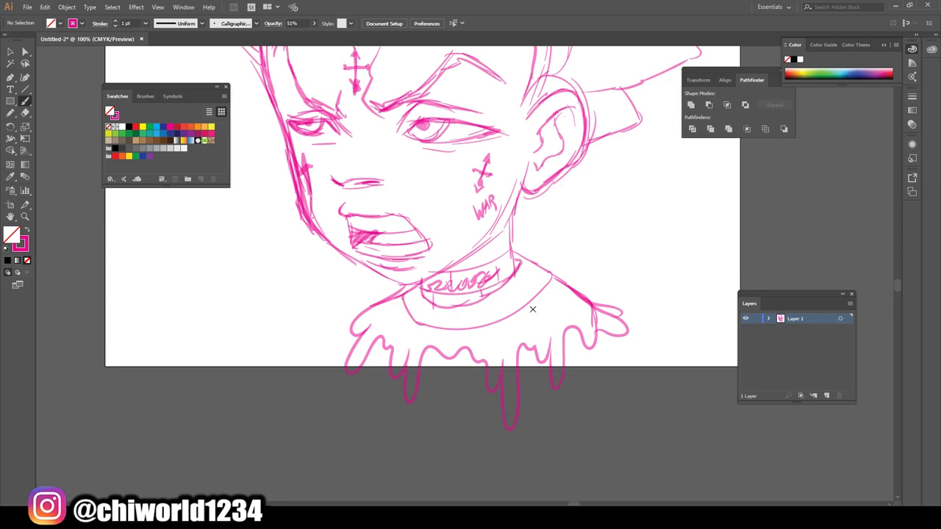
# Select every sketch path, scale it about its centre, and move it up and left.
pyautogui.hotkey('ctrl', '-')
pyautogui.hotkey('ctrl', '-')
pyautogui.scroll(2, 585, 309)
pyautogui.scroll(2, 586, 309)
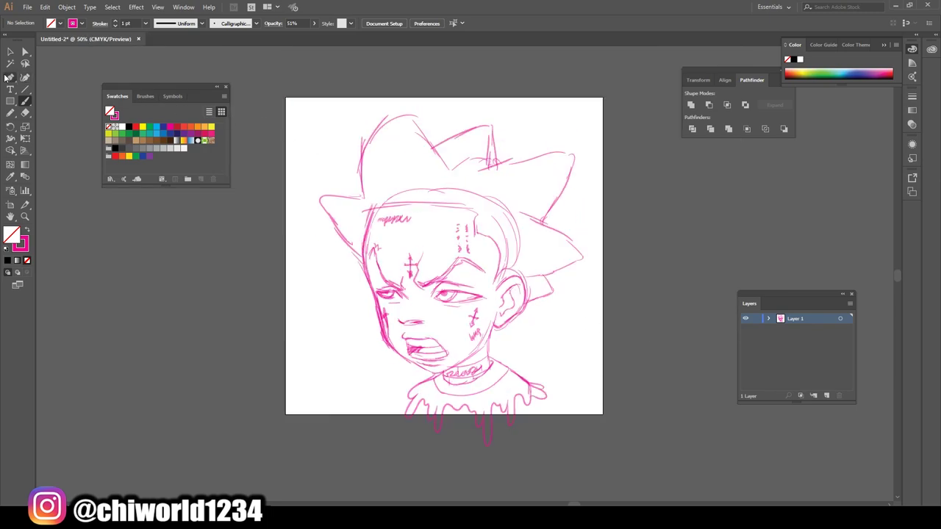
pyautogui.click(10, 52)
pyautogui.moveTo(294, 85); pyautogui.dragTo(655, 433)
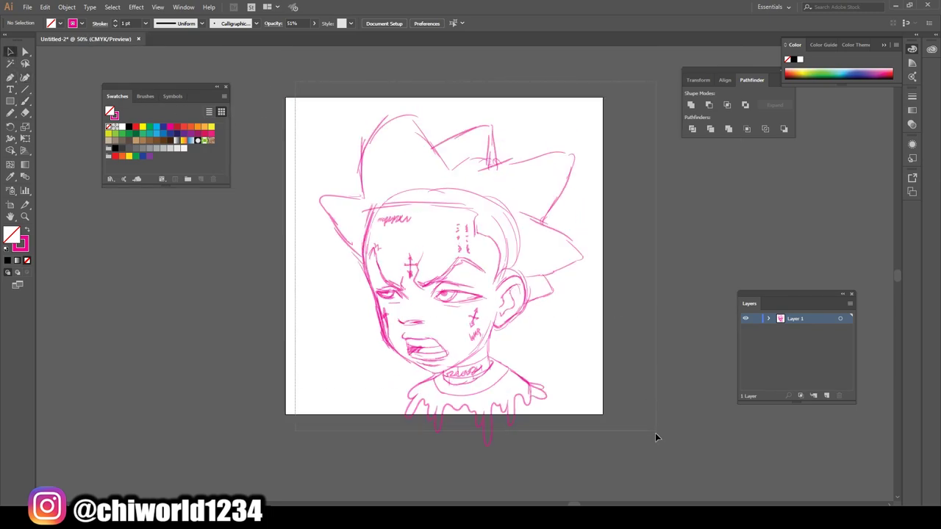
pyautogui.moveTo(582, 115); pyautogui.dragTo(559, 144)
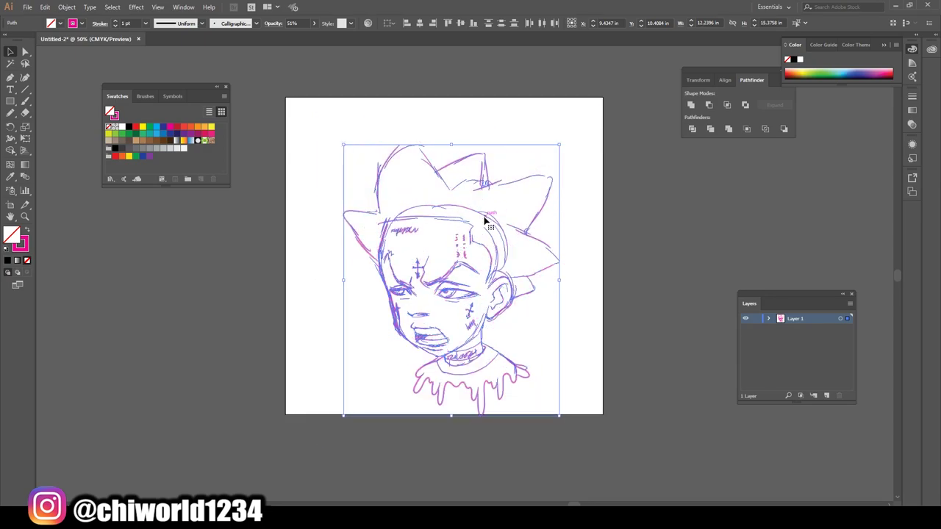
pyautogui.moveTo(471, 231); pyautogui.dragTo(447, 202)
# Enlarge the sketch to fill the artboard and lower its opacity to 39%.
pyautogui.moveTo(536, 115); pyautogui.dragTo(557, 110)
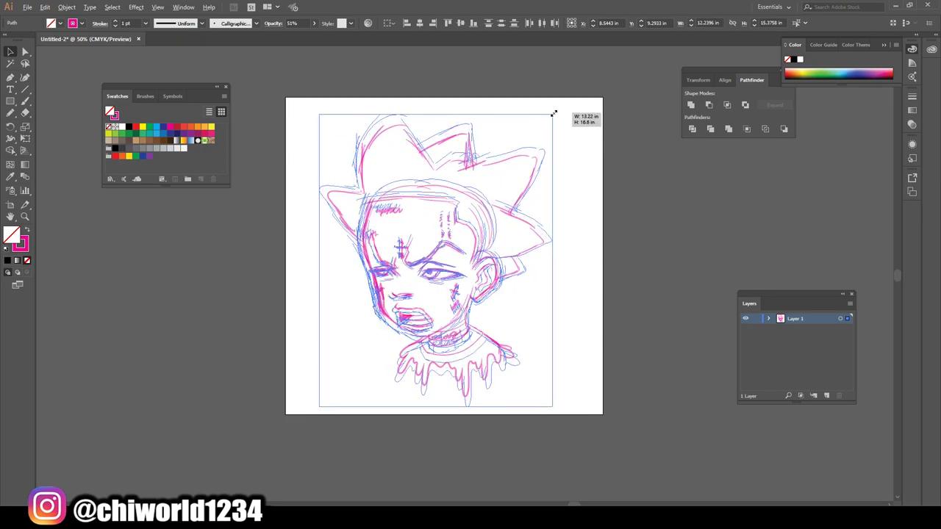
pyautogui.click(235, 316)
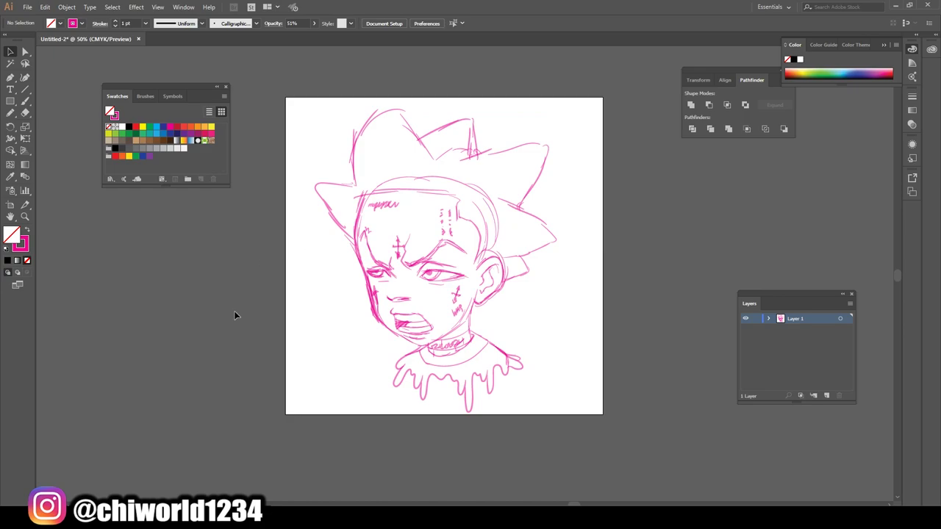
pyautogui.moveTo(302, 424); pyautogui.dragTo(576, 109)
pyautogui.click(313, 23)
pyautogui.moveTo(296, 36); pyautogui.dragTo(289, 36)
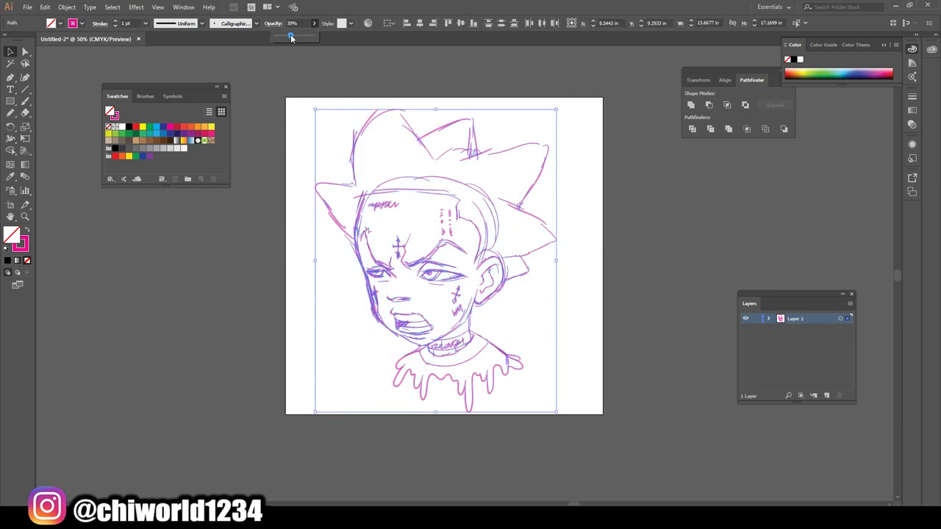
pyautogui.click(632, 269)
# Add Layer 2 and fade the sketch further to 22% opacity.
pyautogui.click(825, 396)
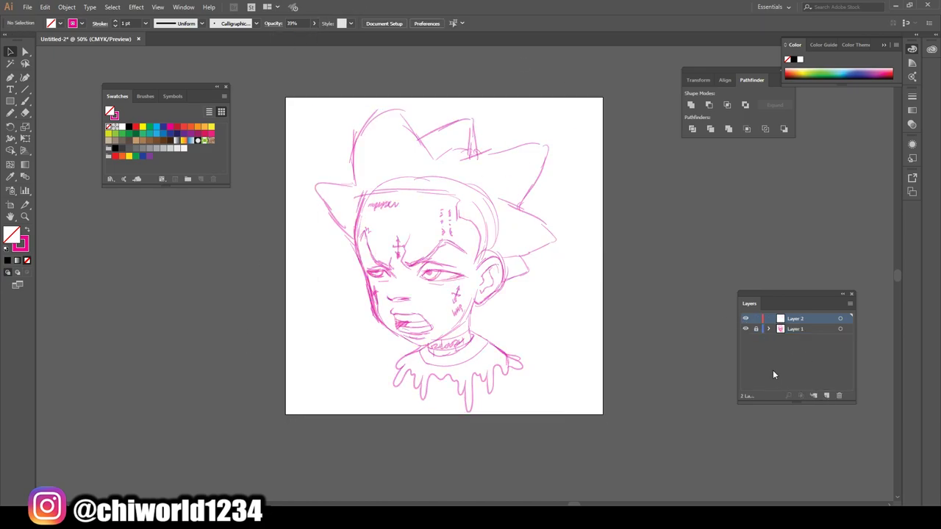
pyautogui.hotkey('ctrl', 'a')
pyautogui.click(314, 24)
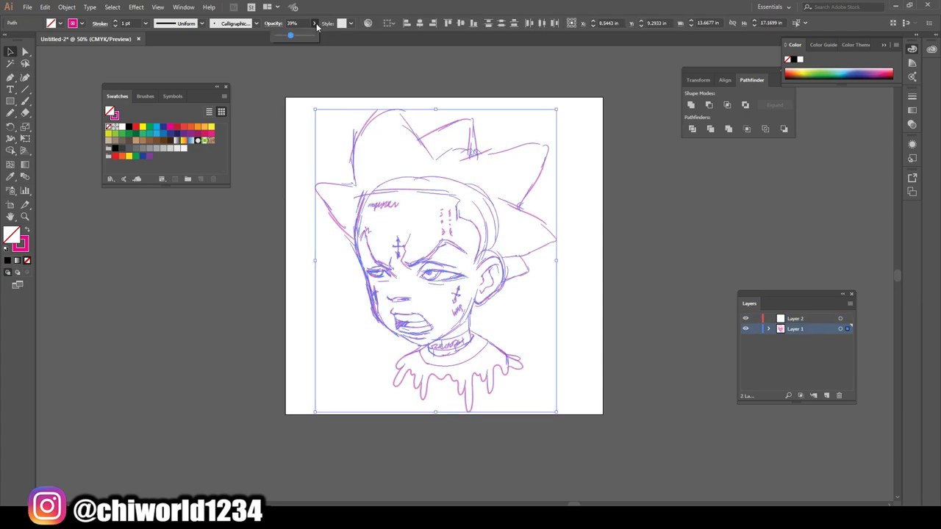
pyautogui.moveTo(287, 39); pyautogui.dragTo(283, 37)
# Lock Layer 1, make Layer 2 active, and set a black fill with no stroke.
pyautogui.click(756, 329)
pyautogui.click(795, 319)
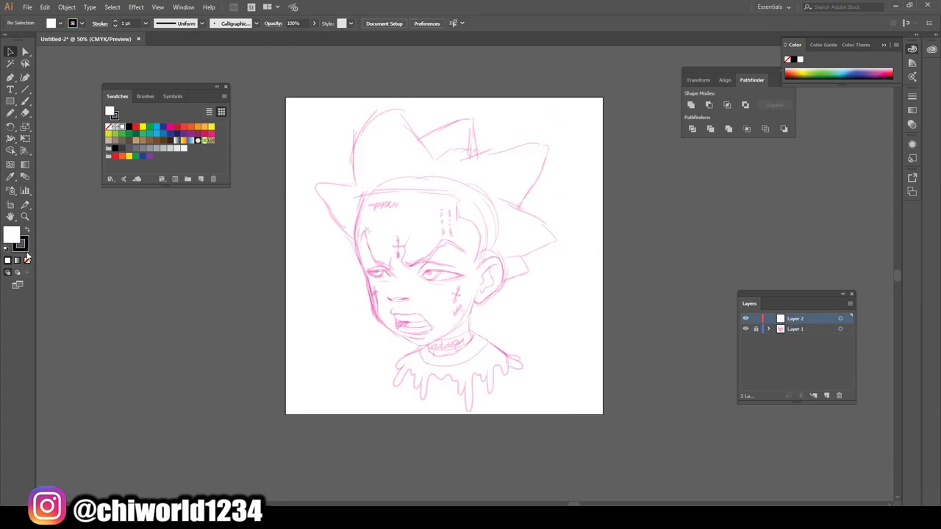
pyautogui.click(7, 248)
pyautogui.hotkey('shift', 'x')
pyautogui.click(10, 112)
# Ink a jagged solid black brow over the right eye.
pyautogui.hotkey('ctrl', '+')
pyautogui.hotkey('ctrl', '+')
pyautogui.hotkey('ctrl', '+')
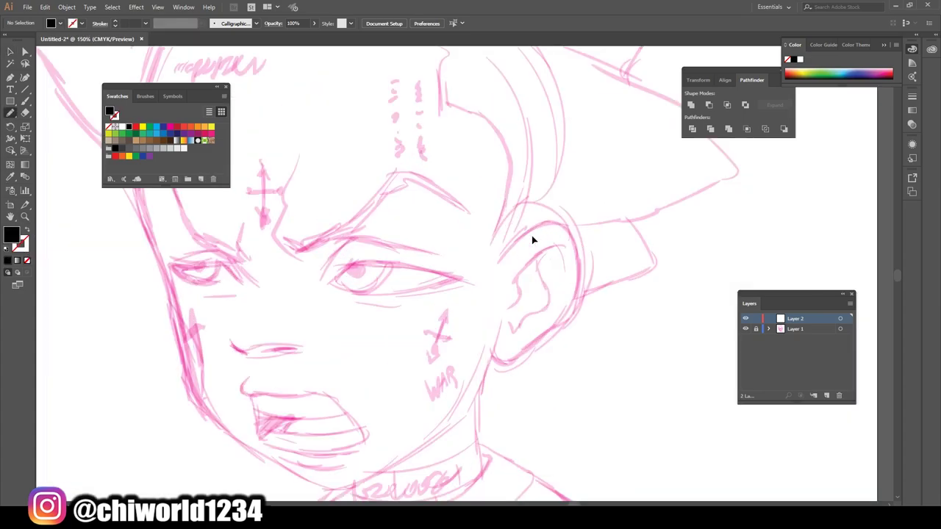
pyautogui.hotkey('ctrl', '+')
pyautogui.hotkey('ctrl', '+')
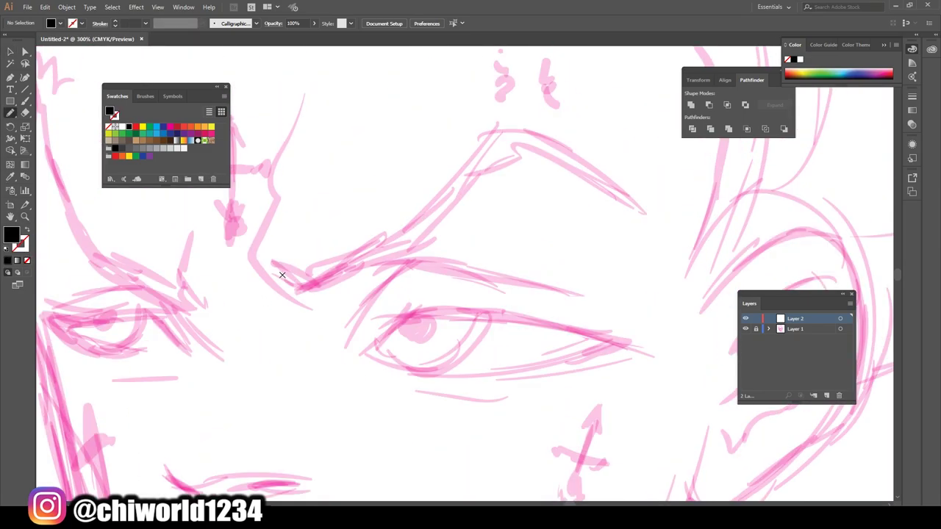
pyautogui.moveTo(254, 261)
pyautogui.mouseDown()
pyautogui.moveTo(552, 152)
pyautogui.moveTo(638, 200)
pyautogui.mouseUp()
pyautogui.moveTo(507, 108); pyautogui.dragTo(261, 269)
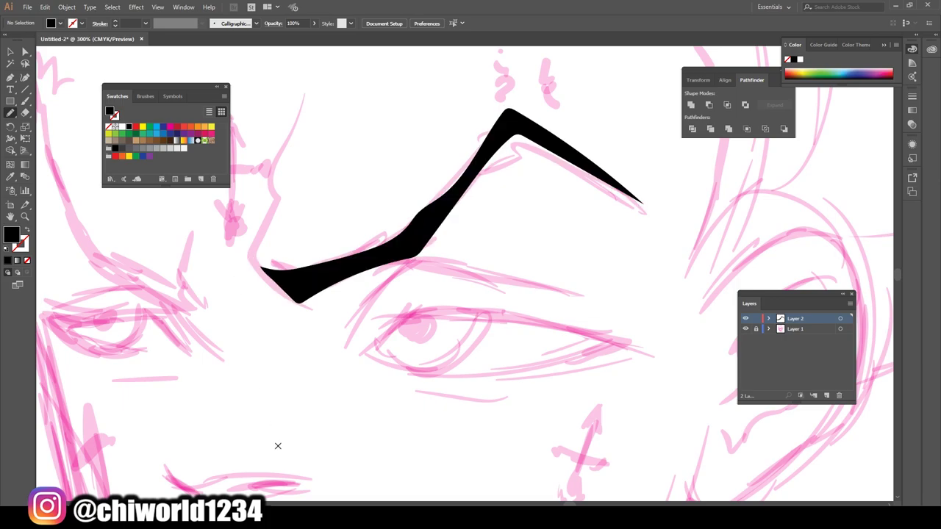
pyautogui.scroll(-3, 265, 441)
pyautogui.scroll(2, 252, 435)
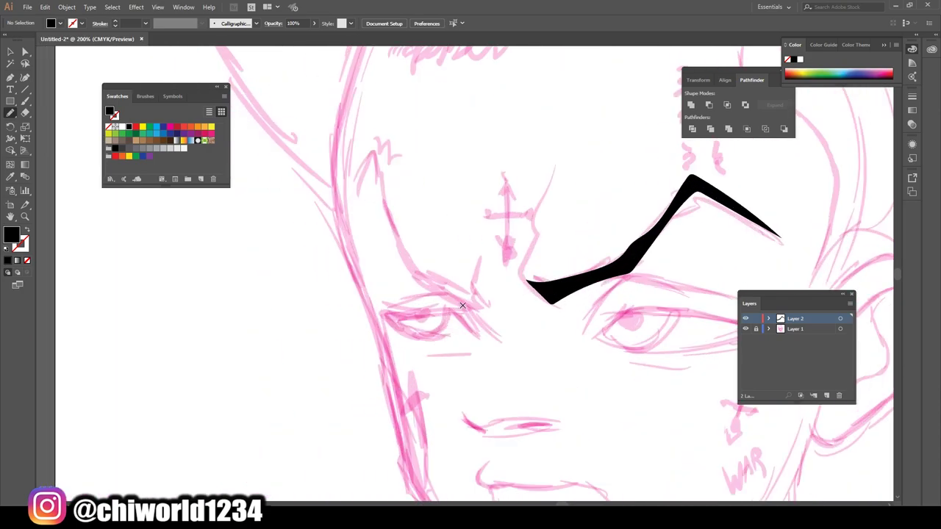
# Ink the left brow as a closed black shape and refine its lower edge.
pyautogui.moveTo(400, 247); pyautogui.dragTo(380, 150)
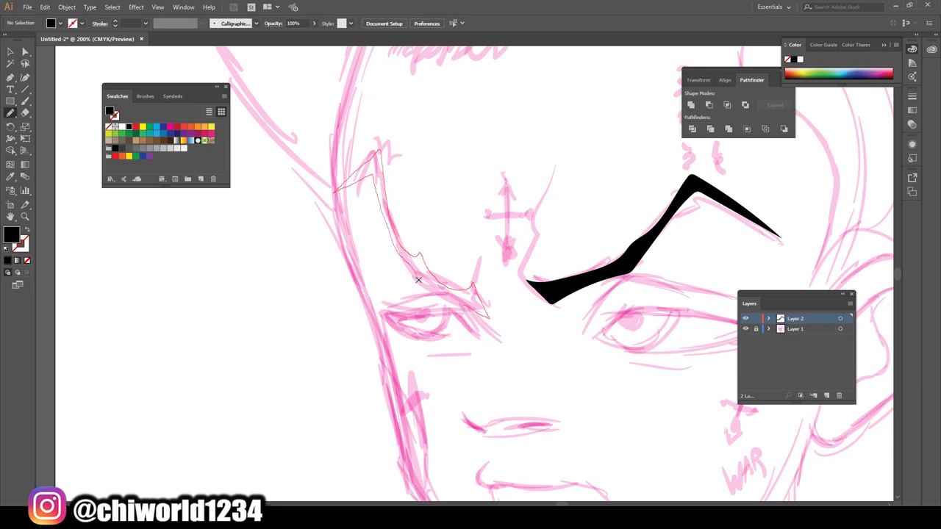
pyautogui.moveTo(468, 310); pyautogui.dragTo(468, 310)
pyautogui.scroll(-3, 470, 420)
pyautogui.scroll(2, 485, 400)
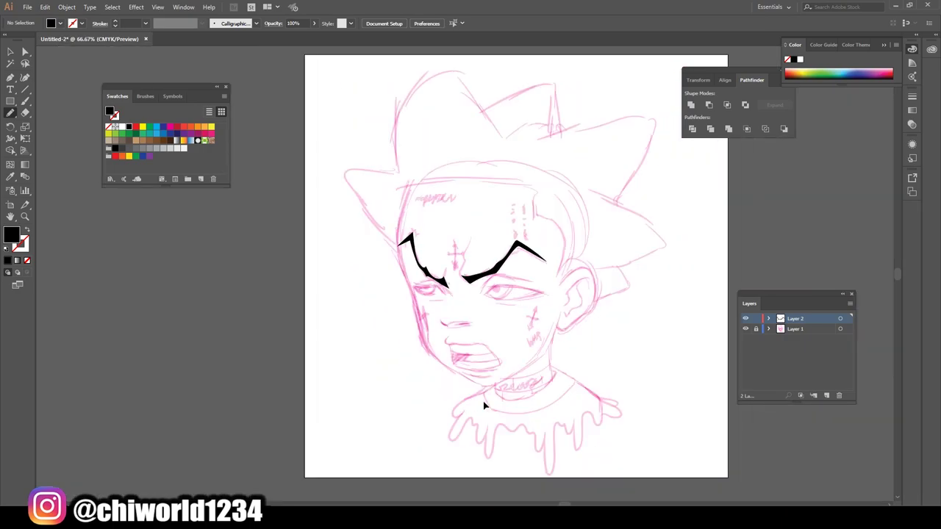
pyautogui.scroll(3, 484, 405)
pyautogui.scroll(1, 484, 405)
pyautogui.moveTo(305, 242)
pyautogui.mouseDown()
pyautogui.moveTo(297, 256)
pyautogui.moveTo(301, 248)
pyautogui.mouseUp()
pyautogui.scroll(-3, 306, 301)
pyautogui.scroll(3, 326, 301)
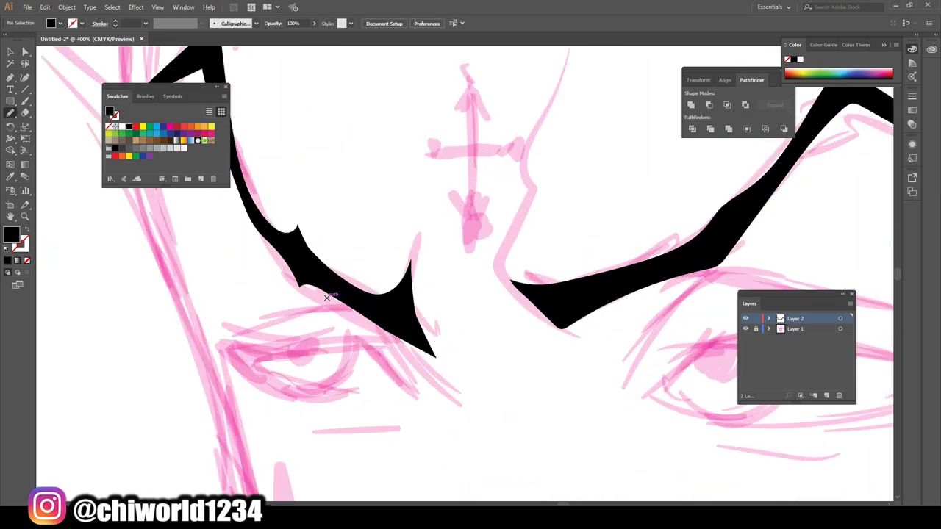
pyautogui.scroll(1, 327, 298)
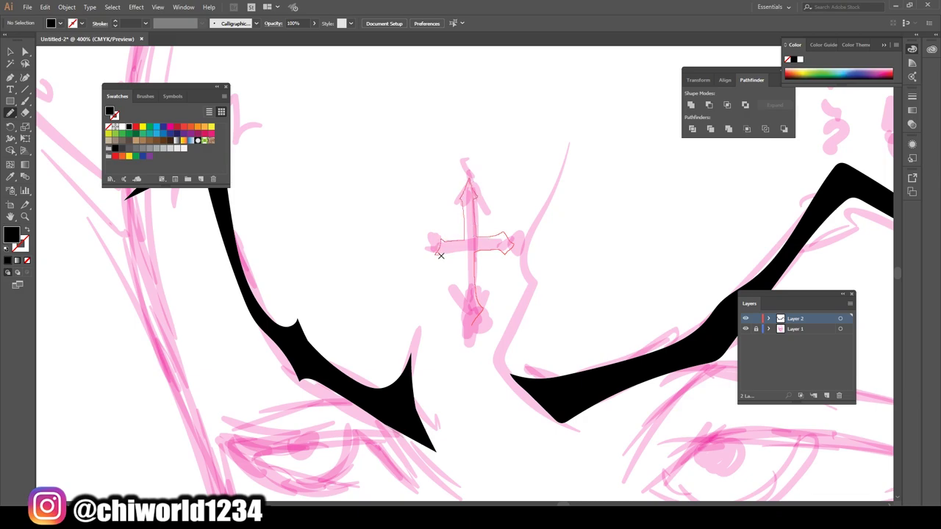
# Fill the forehead cross tattoo in solid black.
pyautogui.moveTo(465, 257); pyautogui.dragTo(464, 311)
pyautogui.scroll(-1, 491, 434)
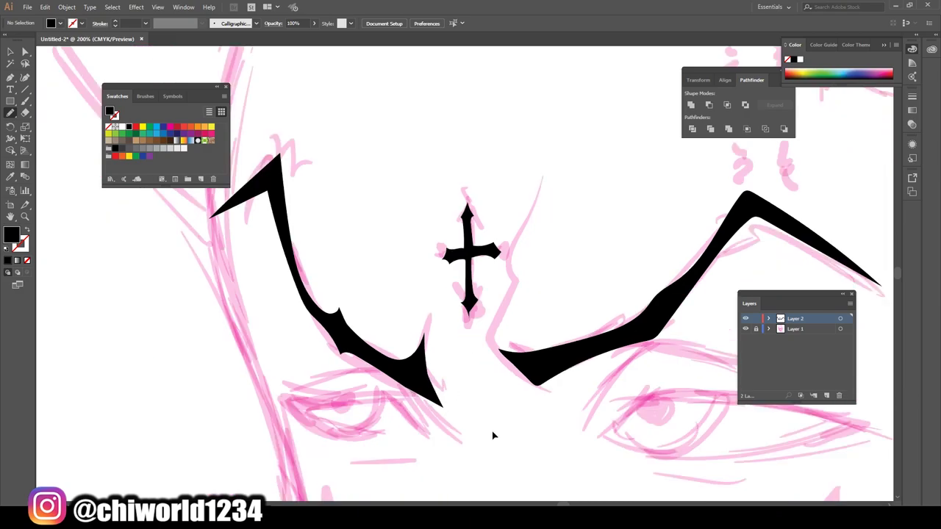
pyautogui.scroll(-3, 492, 431)
pyautogui.scroll(2, 492, 430)
pyautogui.scroll(3, 493, 427)
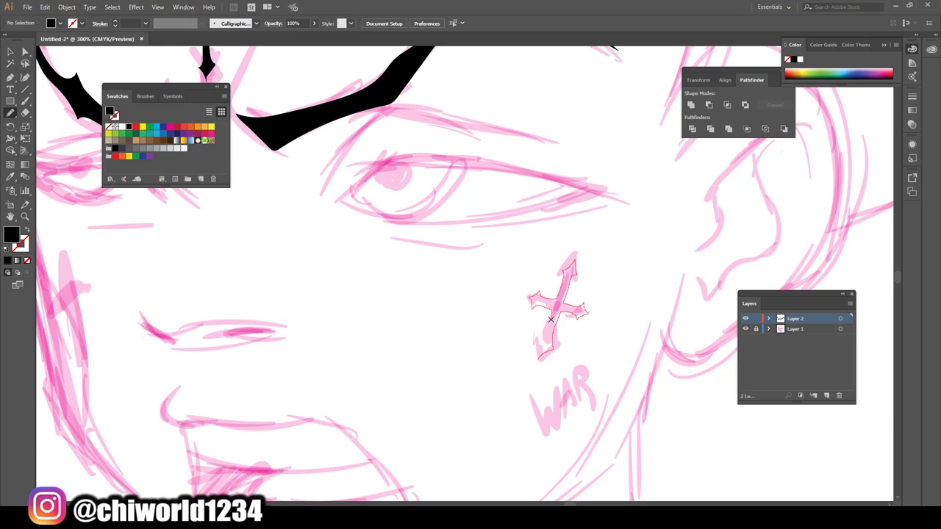
# Ink the cheek cross tattoo in solid black, then zoom out.
pyautogui.moveTo(539, 362); pyautogui.dragTo(539, 363)
pyautogui.scroll(-3, 547, 493)
pyautogui.scroll(3, 441, 432)
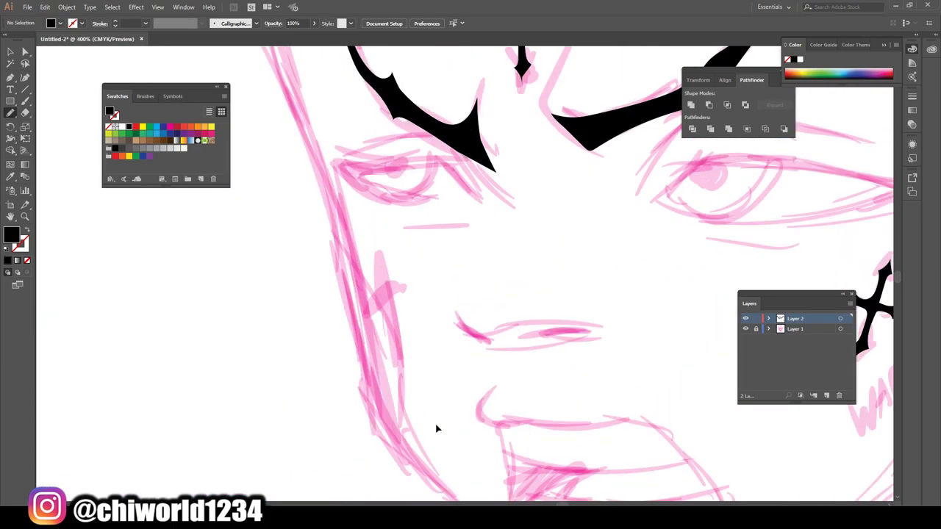
pyautogui.scroll(1, 437, 429)
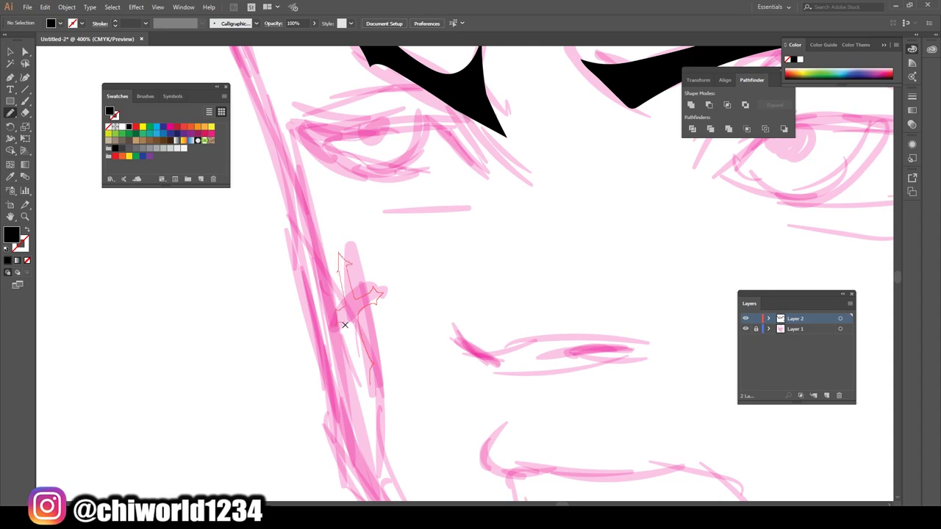
pyautogui.scroll(-2, 370, 477)
# Ink a bold black upper eyelid on the first eye, undoing and redrawing a bad stroke.
pyautogui.scroll(-2, 474, 442)
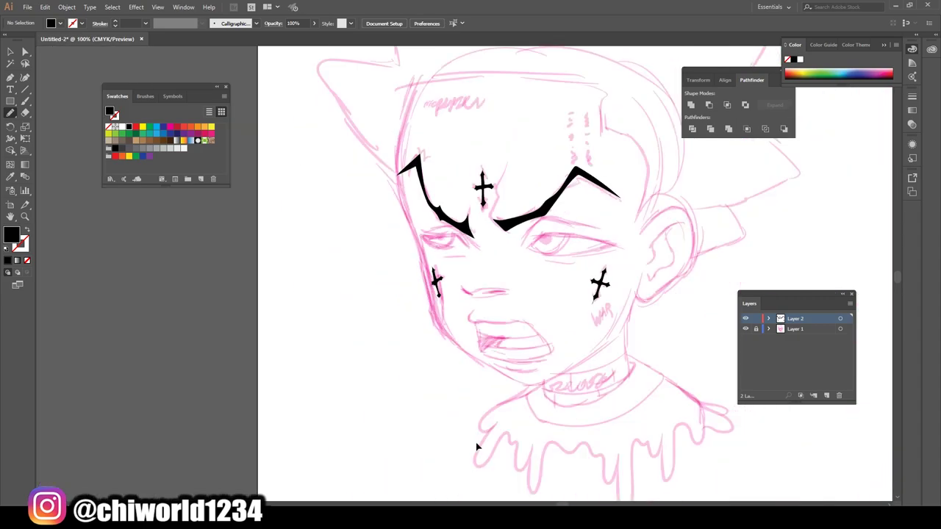
pyautogui.scroll(1, 474, 442)
pyautogui.scroll(1, 500, 428)
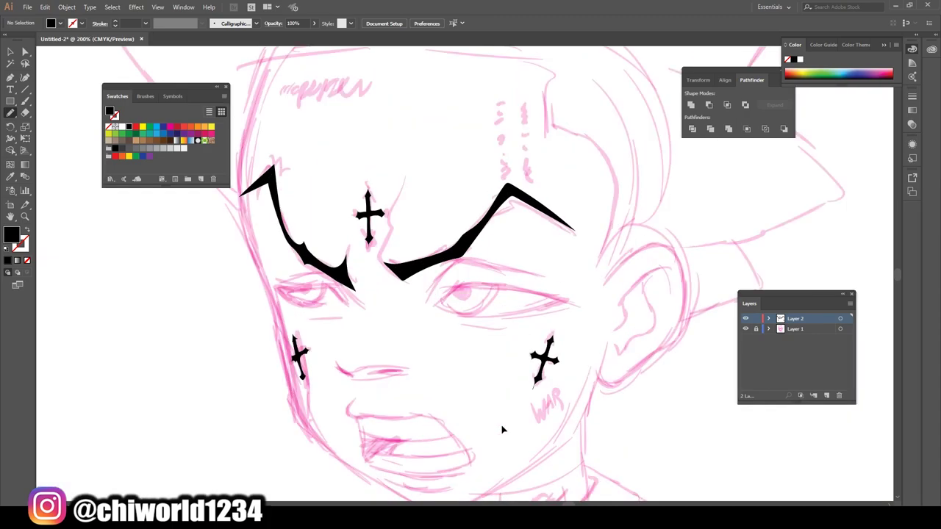
pyautogui.scroll(2, 500, 428)
pyautogui.hscroll(2, 503, 430)
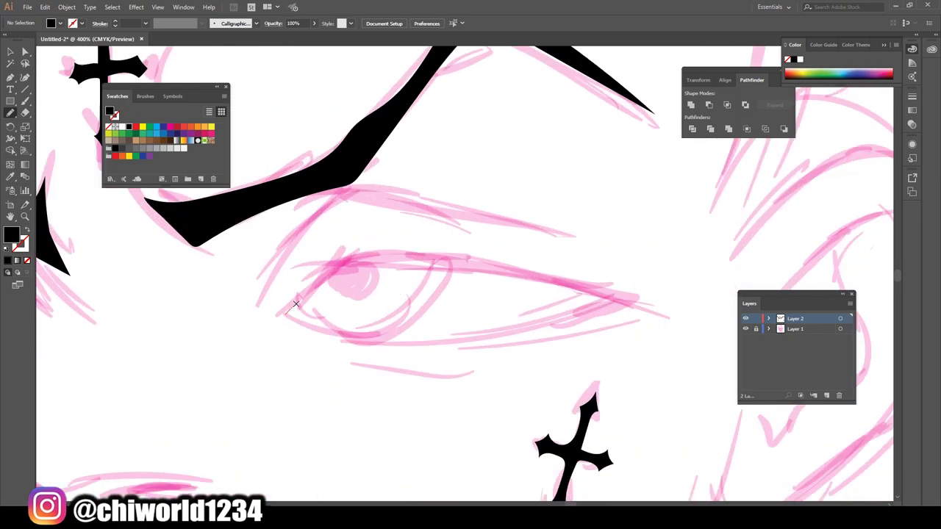
pyautogui.moveTo(351, 260)
pyautogui.mouseDown()
pyautogui.moveTo(642, 296)
pyautogui.moveTo(551, 331)
pyautogui.moveTo(683, 287)
pyautogui.moveTo(334, 257)
pyautogui.moveTo(285, 317)
pyautogui.mouseUp()
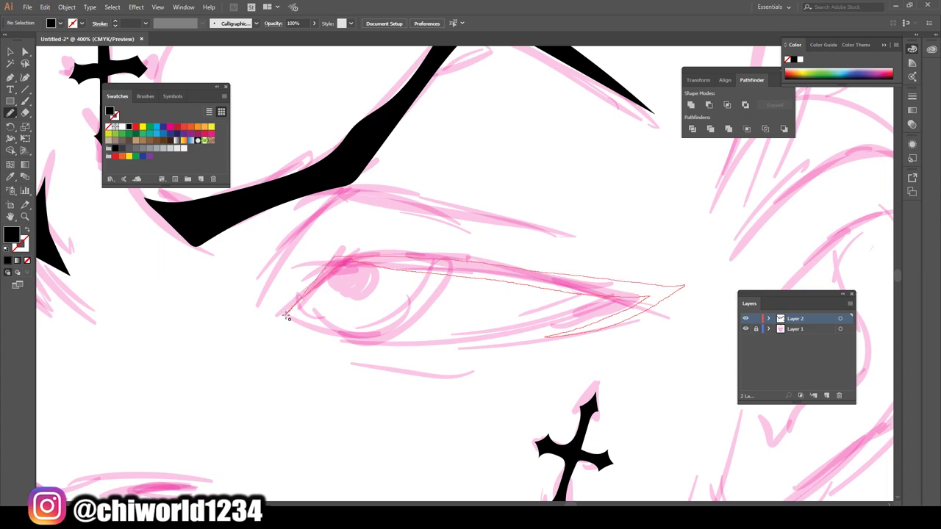
pyautogui.scroll(-2, 399, 436)
pyautogui.scroll(-1, 399, 437)
pyautogui.scroll(1, 399, 436)
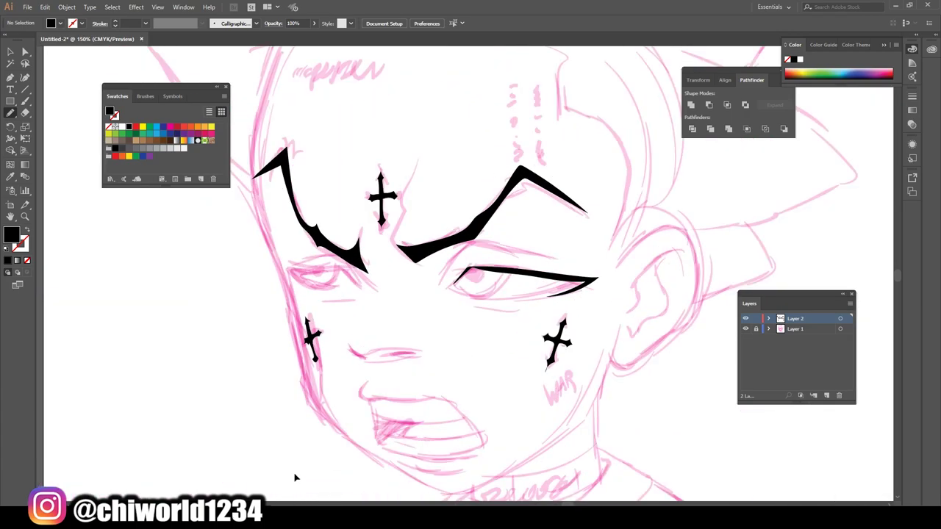
pyautogui.hotkey('ctrl', 'z')
pyautogui.moveTo(522, 308)
pyautogui.mouseDown()
pyautogui.moveTo(587, 279)
pyautogui.moveTo(486, 260)
pyautogui.moveTo(609, 273)
pyautogui.moveTo(448, 319)
pyautogui.mouseUp()
# Ink the bold black upper eyelid on the other eye.
pyautogui.scroll(-3, 394, 457)
pyautogui.hotkey('ctrl', '+')
pyautogui.hotkey('ctrl', '+')
pyautogui.hotkey('ctrl', '+')
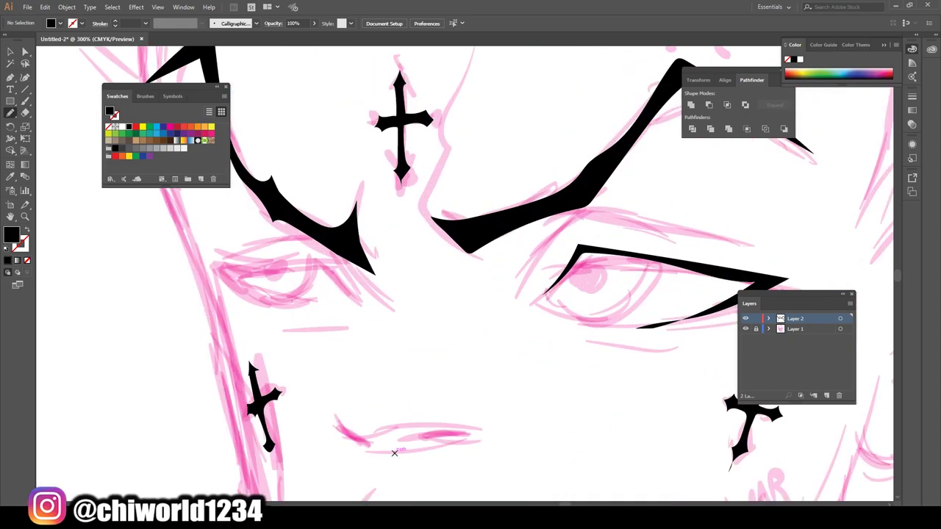
pyautogui.moveTo(327, 264)
pyautogui.mouseDown()
pyautogui.moveTo(212, 265)
pyautogui.moveTo(330, 260)
pyautogui.moveTo(352, 292)
pyautogui.mouseUp()
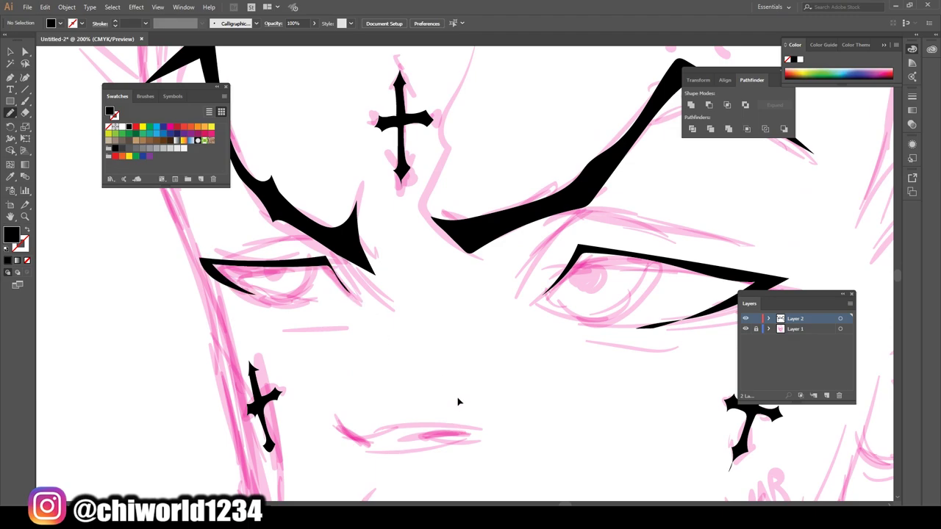
pyautogui.hotkey('ctrl', '-')
pyautogui.hotkey('ctrl', '-')
pyautogui.hotkey('ctrl', '-')
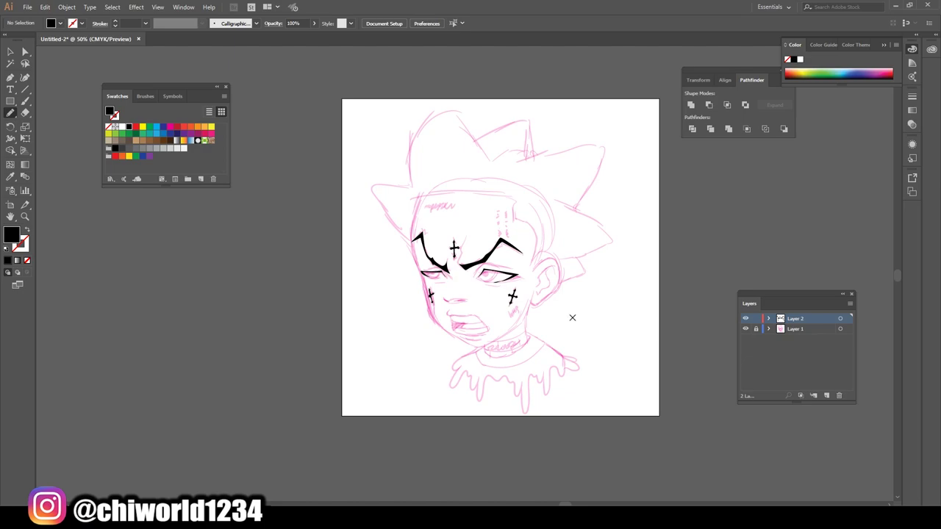
# Fill the inside of the open mouth with a closed black wedge shape.
pyautogui.hotkey('ctrl', '+')
pyautogui.hotkey('ctrl', '+')
pyautogui.hotkey('ctrl', '+')
pyautogui.hotkey('ctrl', '+')
pyautogui.hotkey('ctrl', '+')
pyautogui.scroll(1, 533, 311)
pyautogui.moveTo(350, 224); pyautogui.dragTo(377, 340)
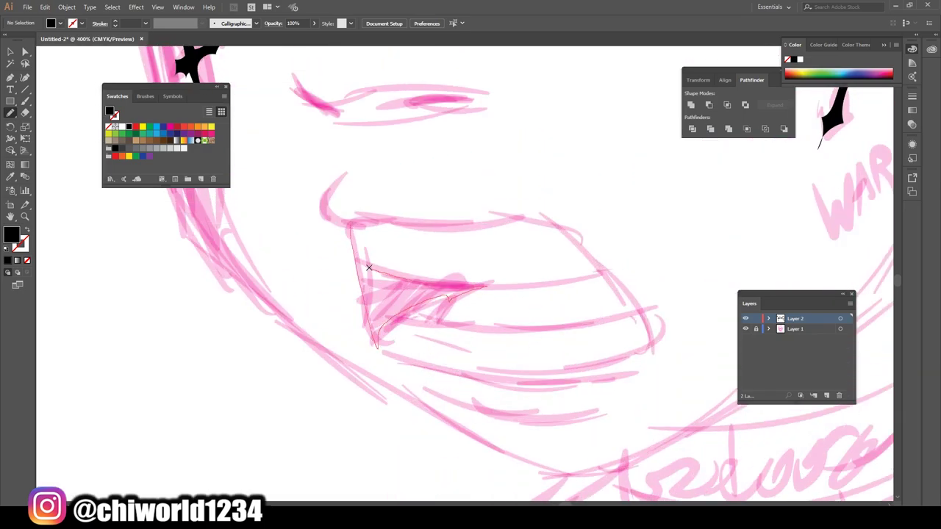
pyautogui.moveTo(349, 224); pyautogui.dragTo(350, 224)
pyautogui.hotkey('ctrl', '-')
pyautogui.hotkey('ctrl', '-')
pyautogui.hotkey('ctrl', '-')
pyautogui.hotkey('ctrl', '-')
pyautogui.hotkey('ctrl', '-')
pyautogui.hotkey('ctrl', '-')
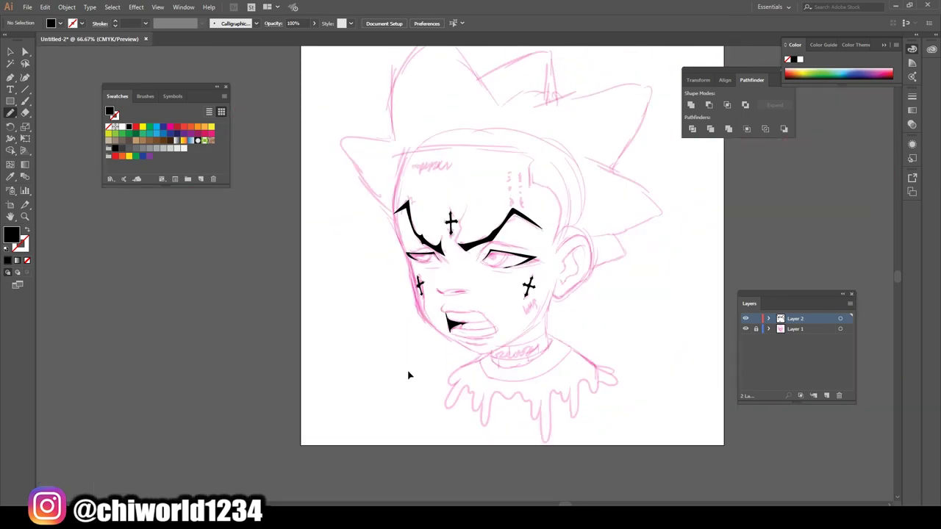
pyautogui.hotkey('ctrl', '+')
pyautogui.hotkey('ctrl', '+')
pyautogui.hotkey('ctrl', '+')
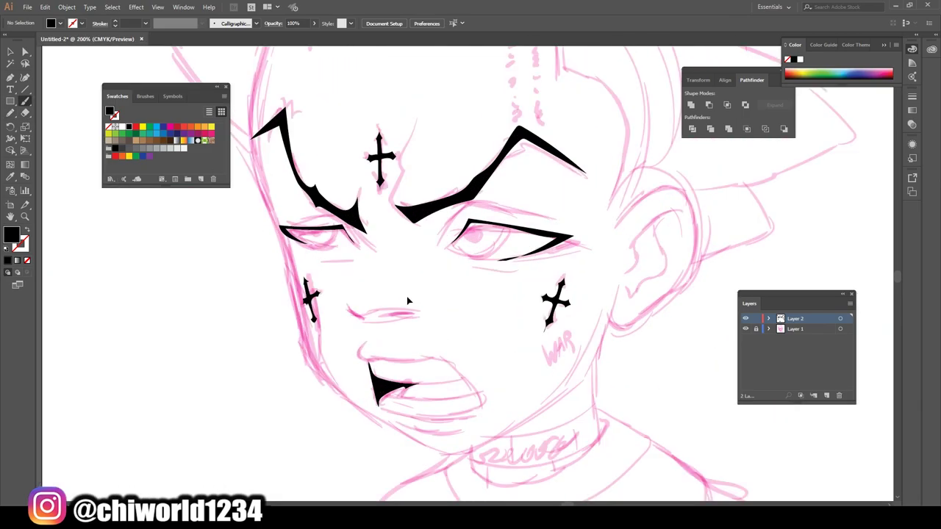
pyautogui.hotkey('ctrl', '+')
pyautogui.hotkey('ctrl', '+')
pyautogui.hotkey('ctrl', '+')
# Ink the first eye's lower lid, iris curve and thicker inner corner line.
pyautogui.moveTo(397, 397); pyautogui.dragTo(636, 344)
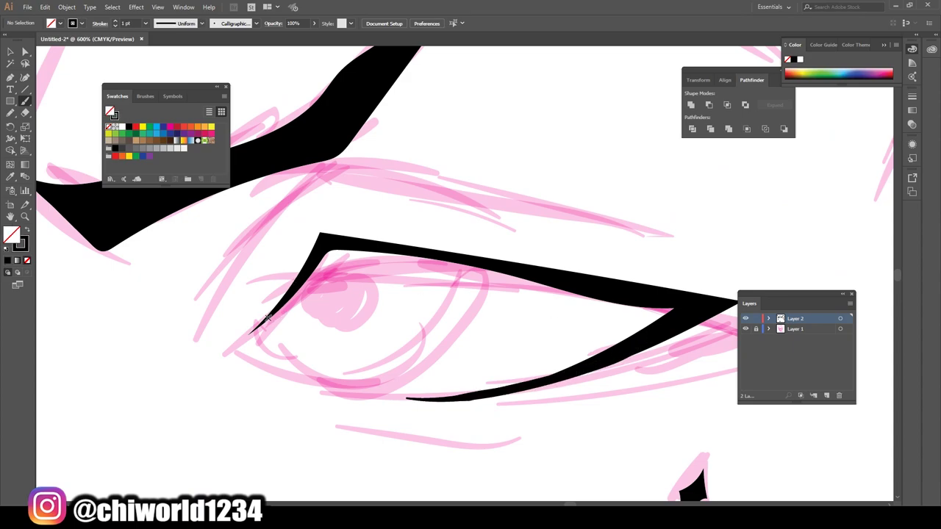
pyautogui.moveTo(267, 316); pyautogui.dragTo(468, 264)
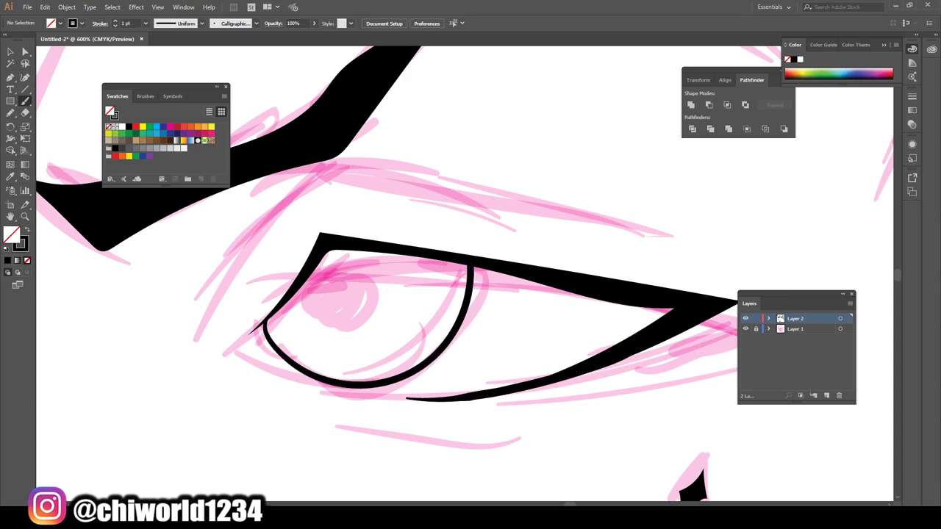
pyautogui.hotkey('ctrl', '-')
pyautogui.hotkey('ctrl', '-')
pyautogui.hotkey('ctrl', '-')
pyautogui.hotkey('ctrl', '+')
pyautogui.hotkey('ctrl', '+')
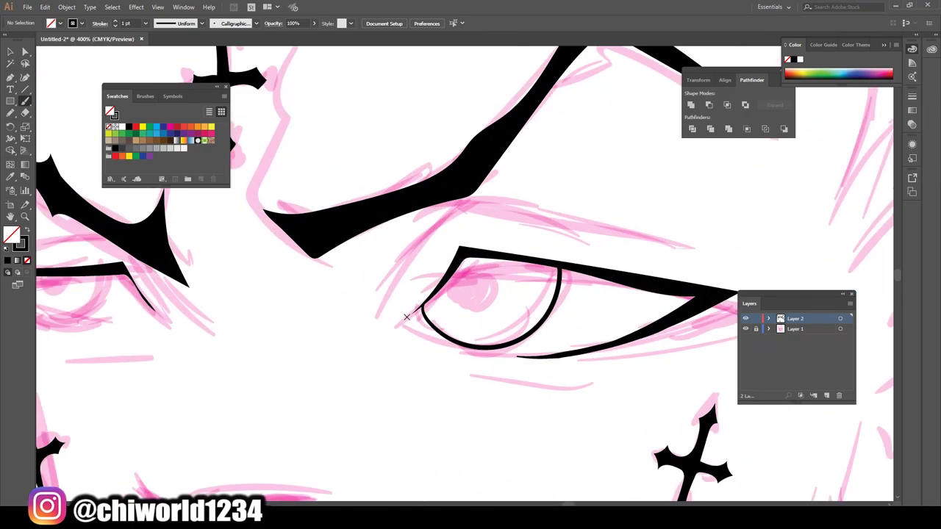
pyautogui.moveTo(406, 317); pyautogui.dragTo(460, 250)
pyautogui.moveTo(405, 319); pyautogui.dragTo(499, 255)
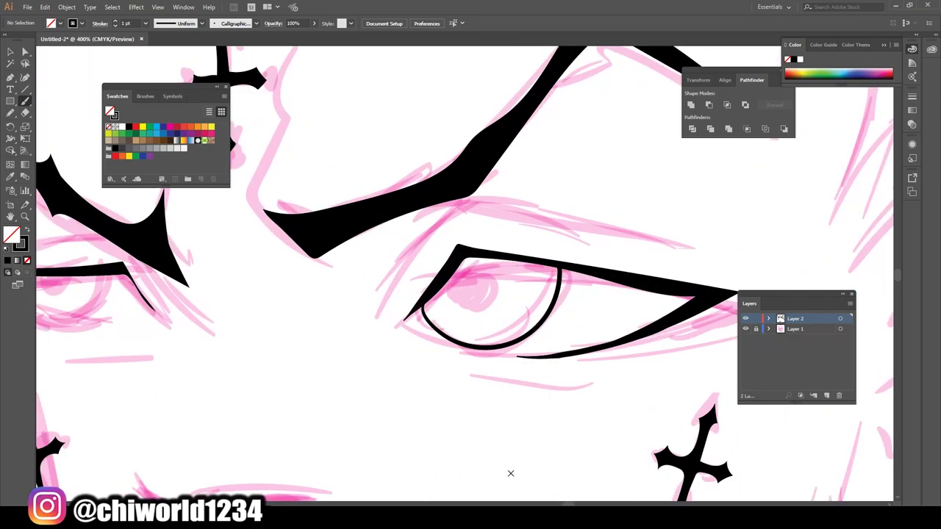
# Draw the iris line on the other eye.
pyautogui.scroll(-4, 510, 473)
pyautogui.scroll(3, 366, 398)
pyautogui.scroll(1, 366, 398)
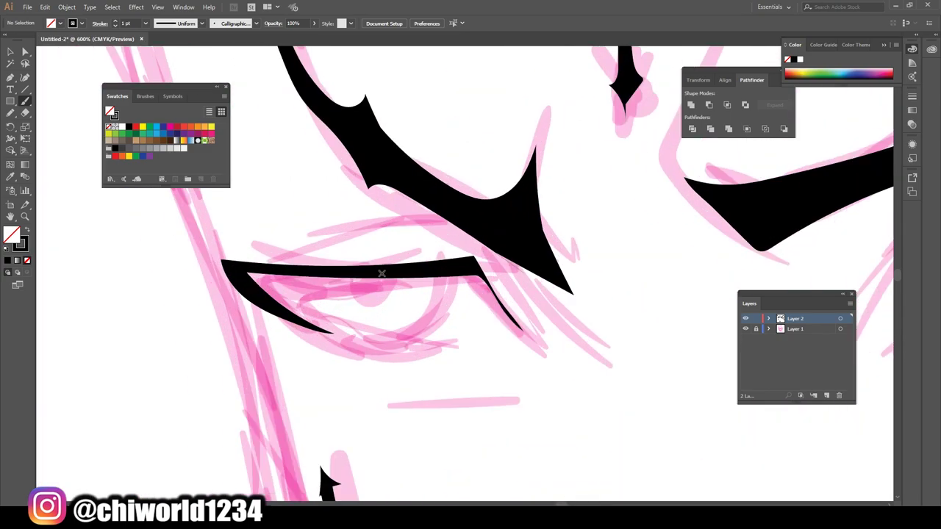
pyautogui.moveTo(391, 274); pyautogui.dragTo(346, 332)
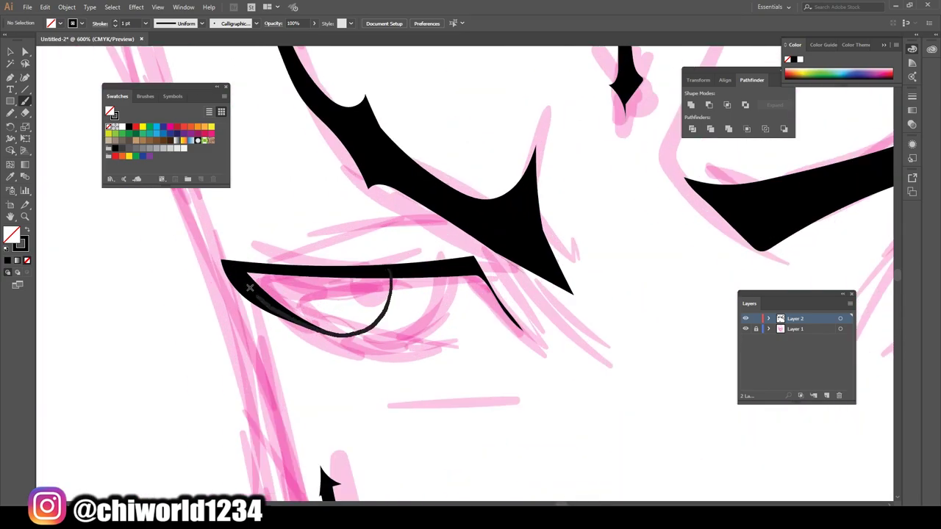
pyautogui.hotkey('ctrl', '1')
pyautogui.scroll(3, 611, 272)
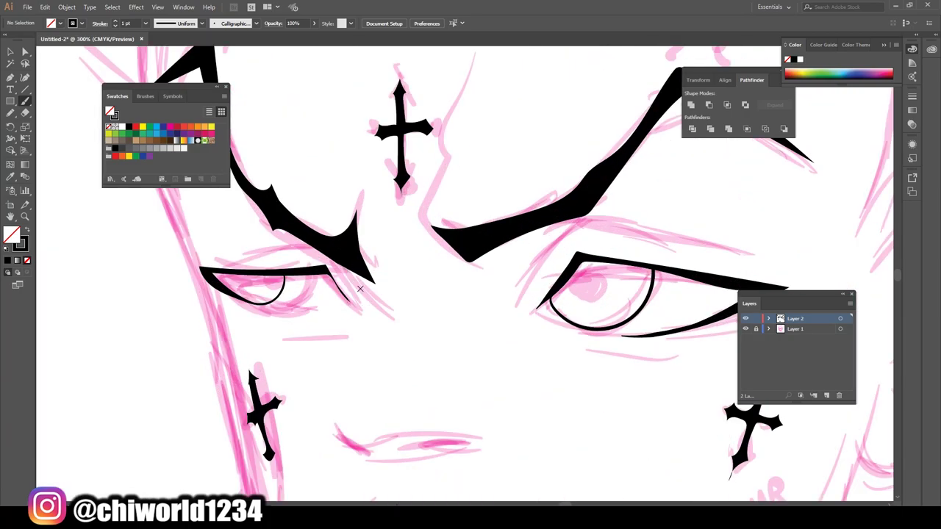
# Add lid creases above both eyes and a line under each eye.
pyautogui.moveTo(323, 249); pyautogui.dragTo(215, 259)
pyautogui.moveTo(362, 294); pyautogui.dragTo(342, 266)
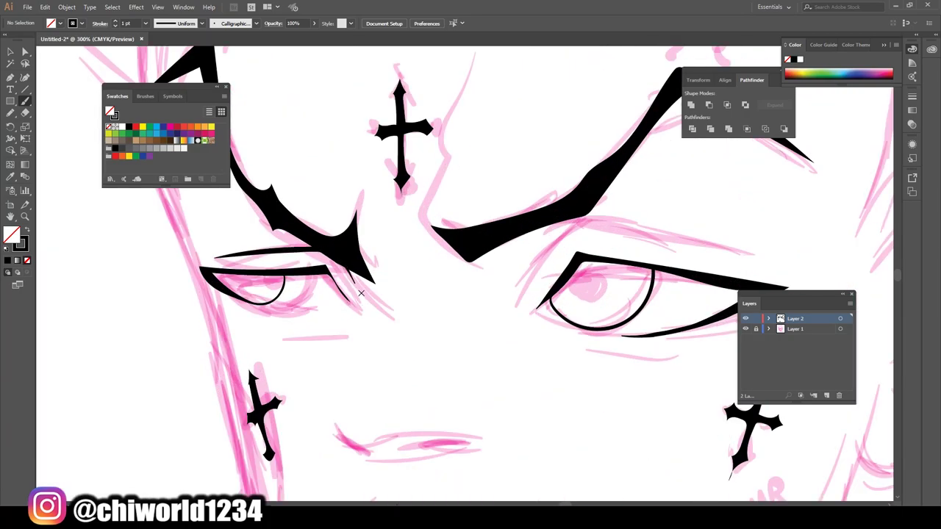
pyautogui.moveTo(521, 282)
pyautogui.mouseDown()
pyautogui.moveTo(551, 231)
pyautogui.moveTo(683, 235)
pyautogui.moveTo(763, 259)
pyautogui.mouseUp()
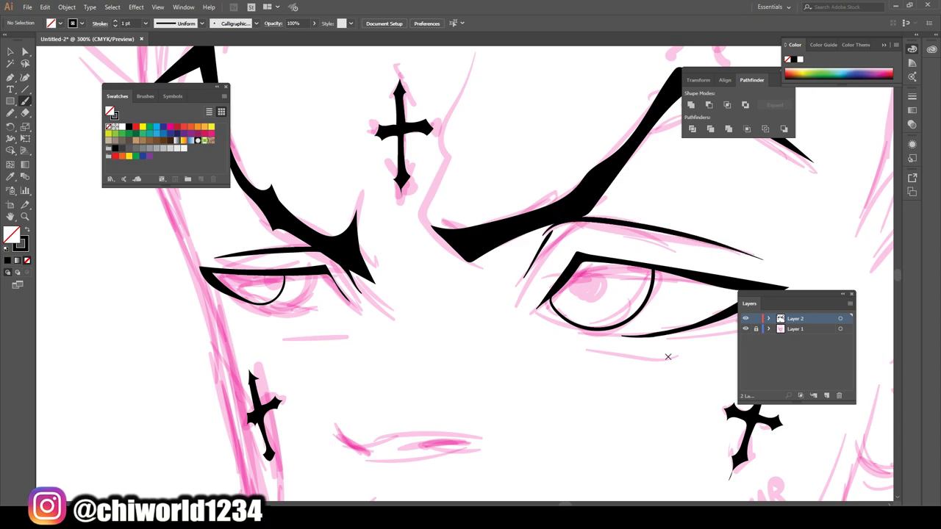
pyautogui.moveTo(667, 356); pyautogui.dragTo(554, 343)
pyautogui.moveTo(281, 341); pyautogui.dragTo(347, 326)
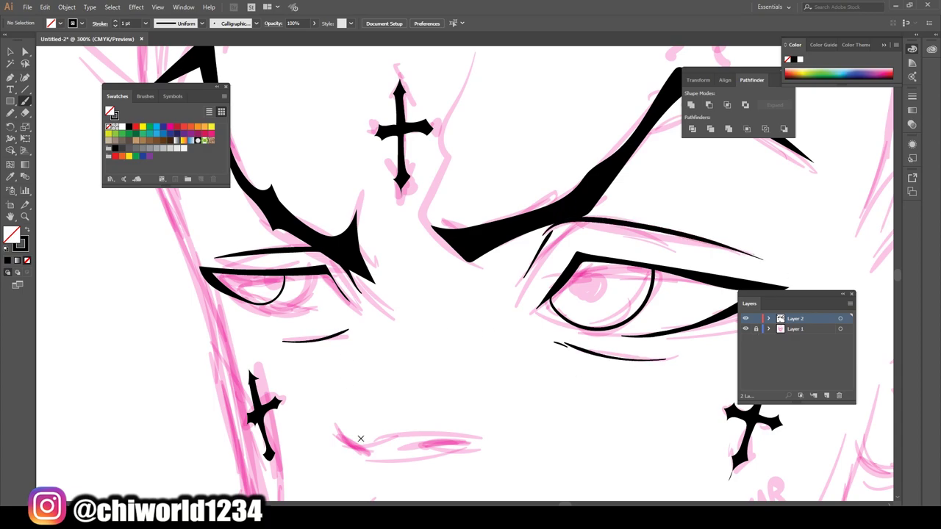
# Draw frown creases rising from the inner brows.
pyautogui.scroll(-2, 454, 450)
pyautogui.moveTo(443, 305); pyautogui.dragTo(485, 163)
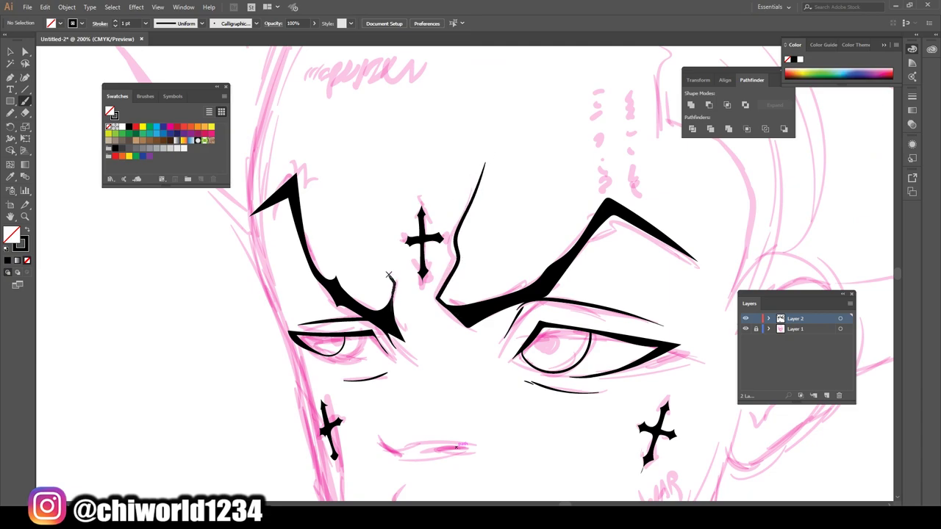
pyautogui.moveTo(389, 274); pyautogui.dragTo(384, 244)
# Ink the ear's outer outline and top curve after checking the sketch visibility.
pyautogui.scroll(-3, 532, 475)
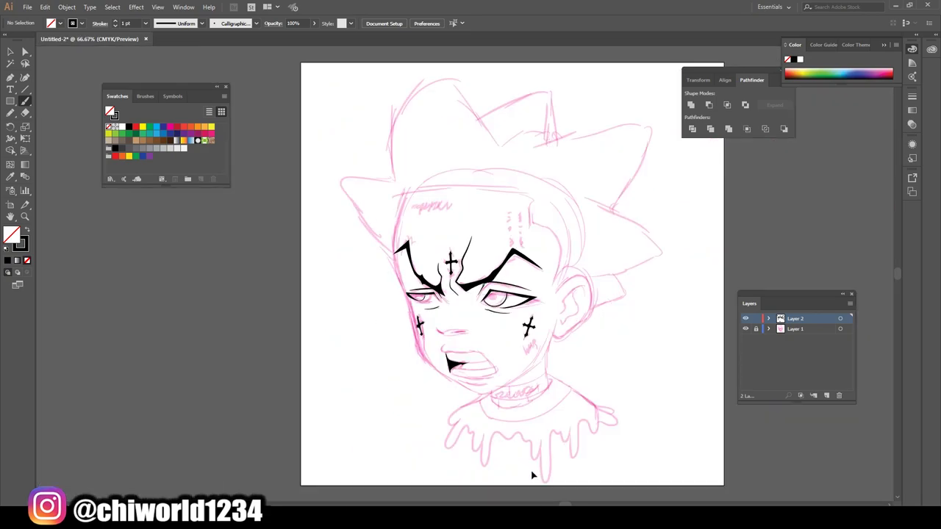
pyautogui.hscroll(1, 640, 414)
pyautogui.click(745, 328)
pyautogui.scroll(2, 651, 367)
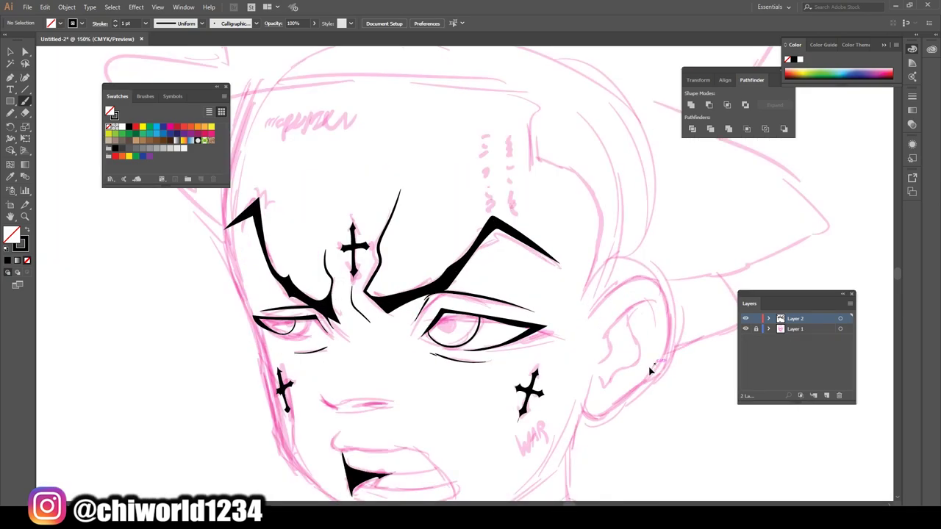
pyautogui.scroll(-1, 645, 368)
pyautogui.moveTo(519, 276)
pyautogui.mouseDown()
pyautogui.moveTo(500, 388)
pyautogui.moveTo(495, 376)
pyautogui.mouseUp()
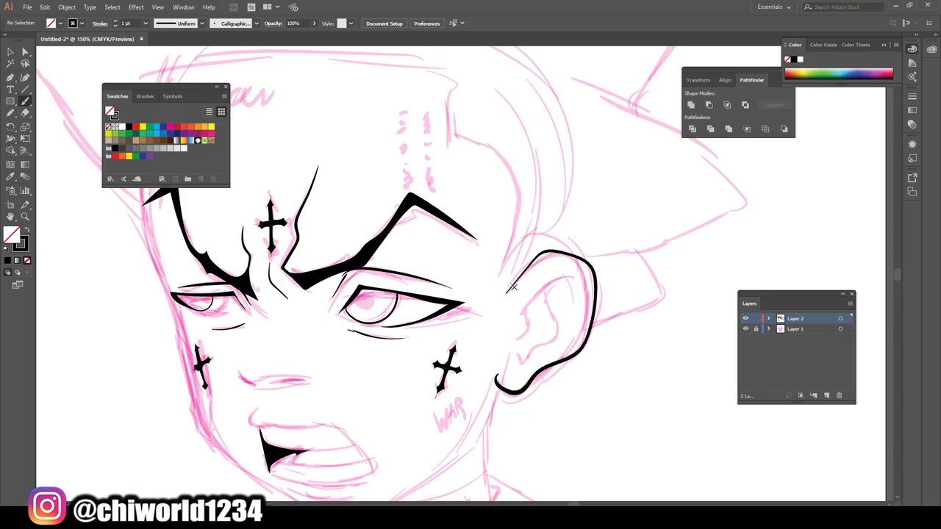
pyautogui.moveTo(504, 295); pyautogui.dragTo(566, 251)
# Draw the inner folds and short lines inside the ear.
pyautogui.moveTo(512, 341)
pyautogui.mouseDown()
pyautogui.moveTo(579, 284)
pyautogui.moveTo(573, 327)
pyautogui.mouseUp()
pyautogui.moveTo(514, 352)
pyautogui.mouseDown()
pyautogui.moveTo(545, 278)
pyautogui.moveTo(569, 274)
pyautogui.mouseUp()
pyautogui.moveTo(562, 339); pyautogui.dragTo(528, 371)
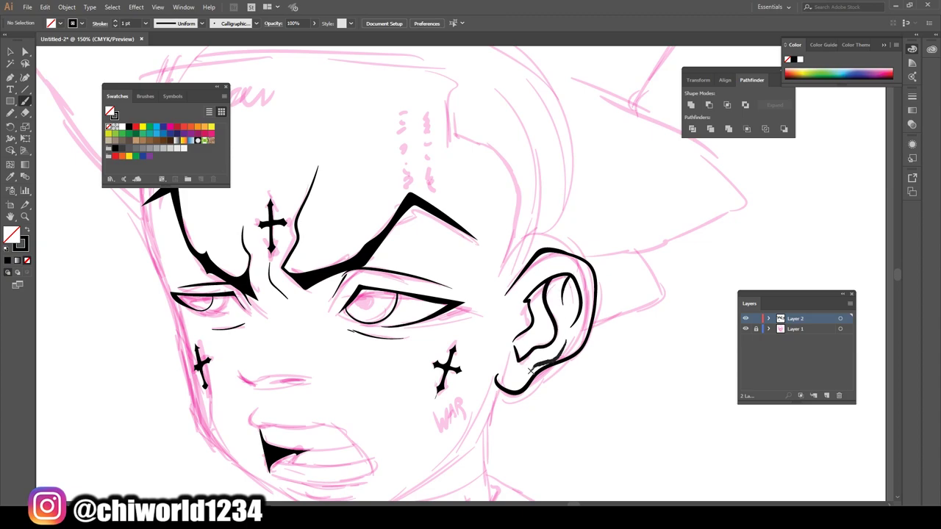
pyautogui.hotkey('ctrl', '-')
pyautogui.hotkey('ctrl', '-')
pyautogui.hotkey('ctrl', '+')
pyautogui.hotkey('ctrl', '+')
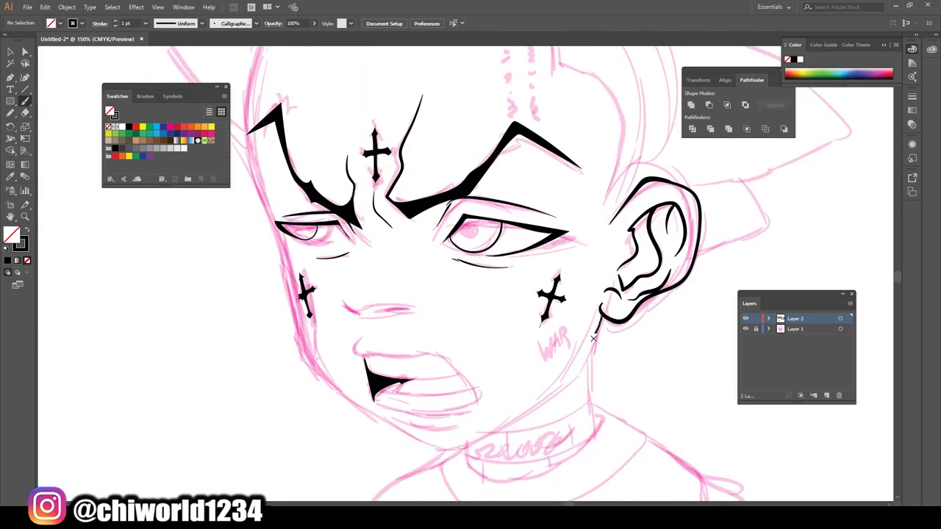
# Ink the jawline from ear to chin and the cheek contour above it.
pyautogui.moveTo(593, 337)
pyautogui.mouseDown()
pyautogui.moveTo(500, 430)
pyautogui.moveTo(413, 449)
pyautogui.mouseUp()
pyautogui.hotkey('ctrl', '-')
pyautogui.hotkey('ctrl', '-')
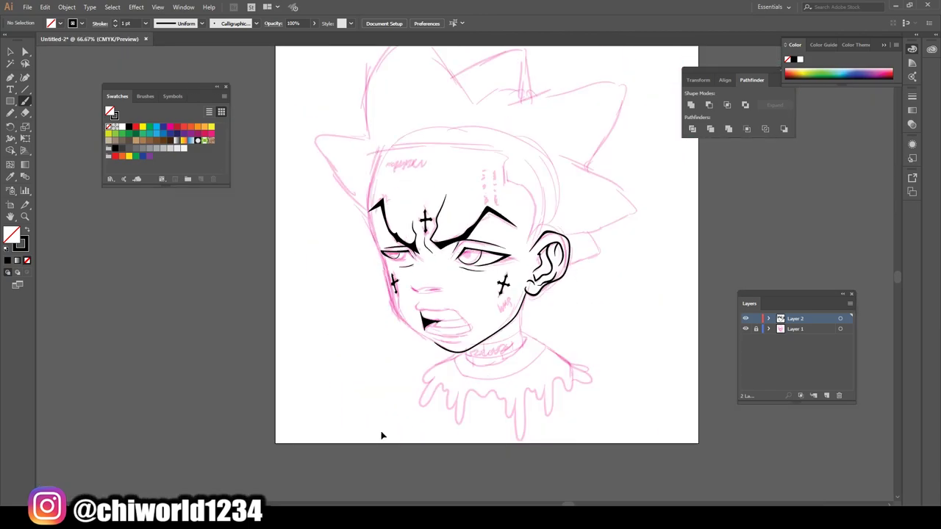
pyautogui.hotkey('ctrl', '+')
pyautogui.moveTo(484, 402)
pyautogui.mouseDown()
pyautogui.moveTo(379, 211)
pyautogui.moveTo(402, 102)
pyautogui.mouseUp()
# Ink the mouth line and the left line of the nose.
pyautogui.hotkey('ctrl', '-')
pyautogui.hotkey('ctrl', '-')
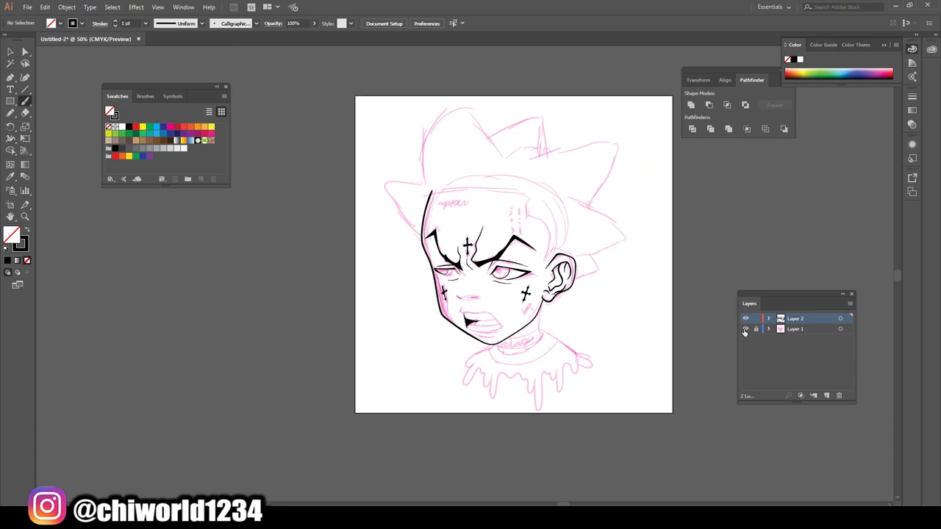
pyautogui.click(744, 330)
pyautogui.hotkey('ctrl', '+')
pyautogui.hotkey('ctrl', '+')
pyautogui.hotkey('ctrl', '+')
pyautogui.hotkey('ctrl', '+')
pyautogui.hotkey('ctrl', '+')
pyautogui.click(744, 330)
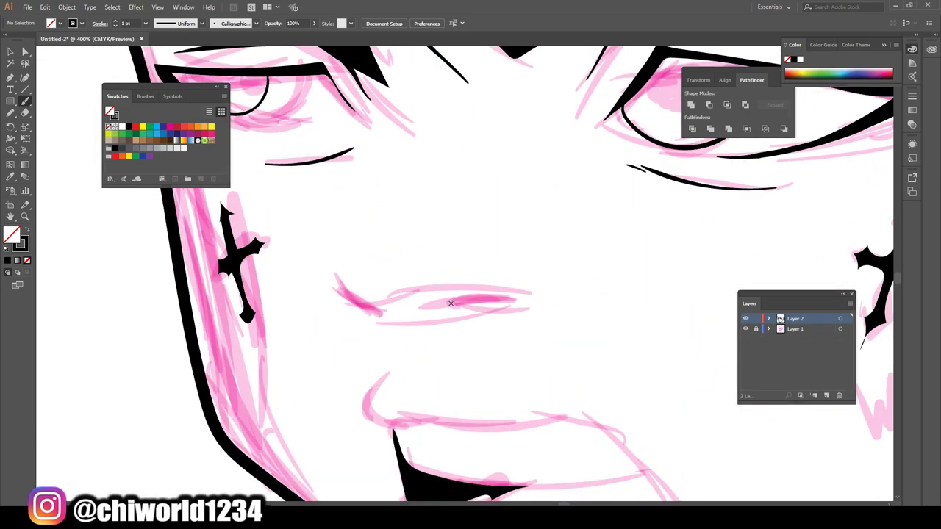
pyautogui.moveTo(507, 300); pyautogui.dragTo(438, 303)
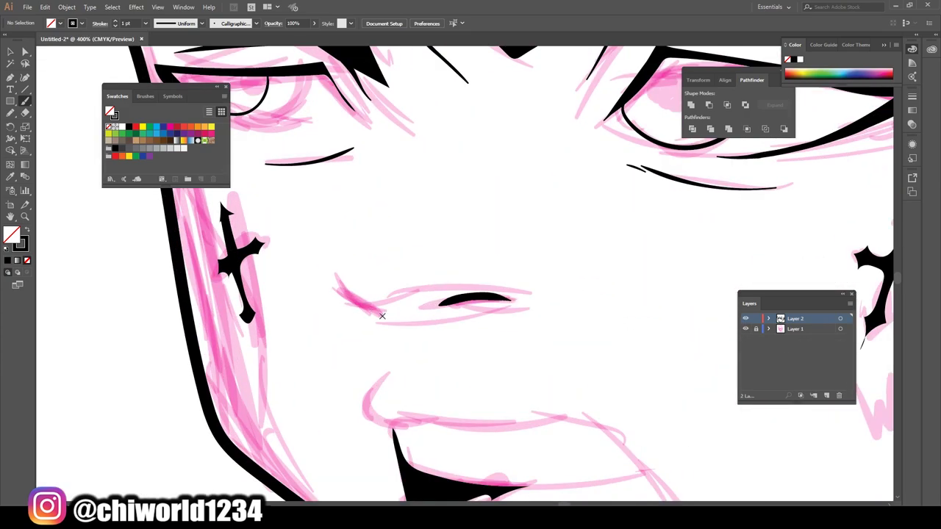
pyautogui.moveTo(382, 316); pyautogui.dragTo(335, 284)
# Ink the upper lip, the upper teeth line and extend the mouth's black fill.
pyautogui.hotkey('ctrl', '-')
pyautogui.hotkey('ctrl', '-')
pyautogui.hotkey('ctrl', '-')
pyautogui.hotkey('ctrl', '+')
pyautogui.hotkey('ctrl', '+')
pyautogui.hotkey('ctrl', '+')
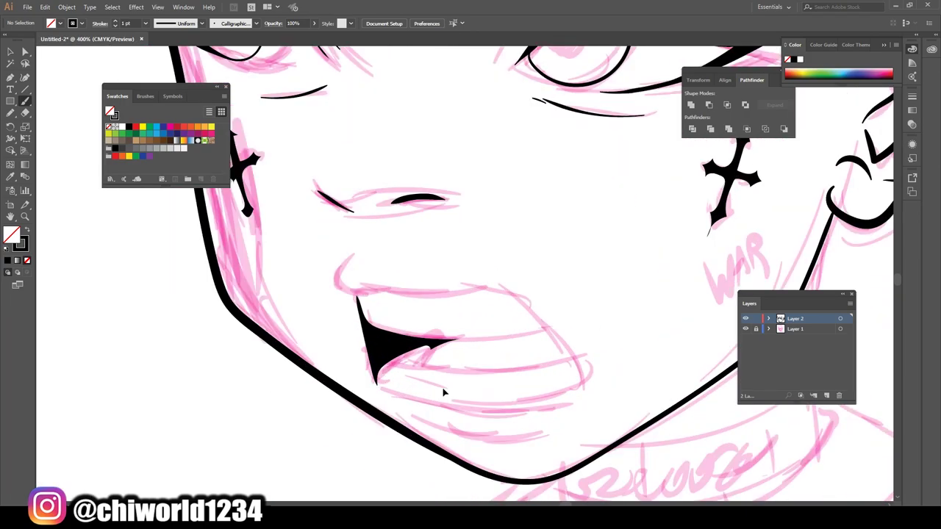
pyautogui.hotkey('ctrl', '+')
pyautogui.moveTo(300, 249)
pyautogui.mouseDown()
pyautogui.moveTo(302, 276)
pyautogui.moveTo(474, 267)
pyautogui.moveTo(621, 378)
pyautogui.moveTo(348, 326)
pyautogui.mouseUp()
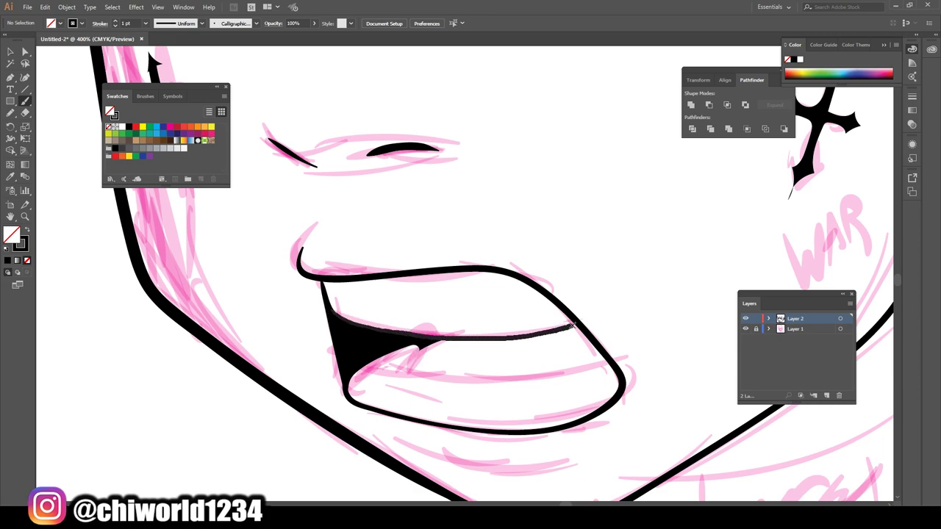
pyautogui.moveTo(330, 310); pyautogui.dragTo(576, 323)
pyautogui.moveTo(428, 346)
pyautogui.mouseDown()
pyautogui.moveTo(392, 366)
pyautogui.moveTo(610, 358)
pyautogui.mouseUp()
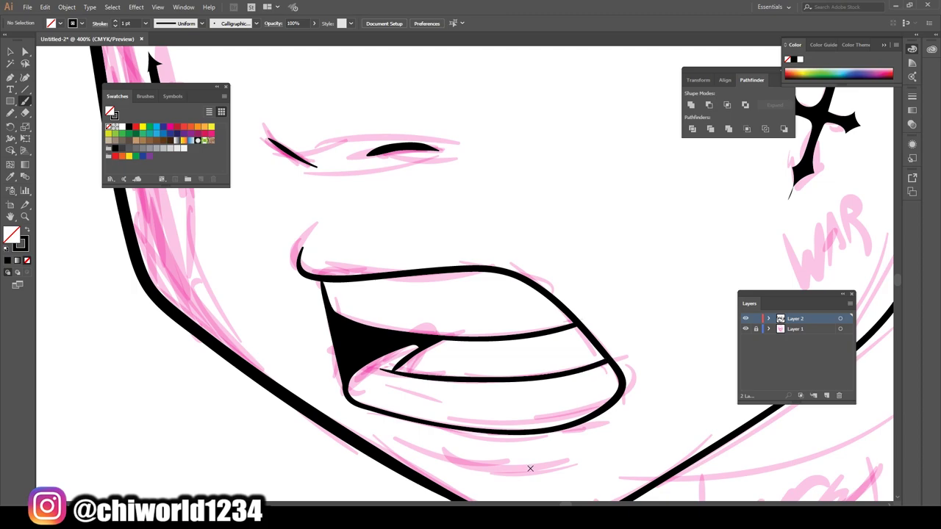
# Draw the short chin line under the mouth, undoing and redrawing the rough stroke.
pyautogui.hotkey('ctrl', '-')
# Zoom out and toggle the pink sketch layer to review the inking.
pyautogui.hotkey('ctrl', '-')
pyautogui.moveTo(523, 367); pyautogui.dragTo(434, 374)
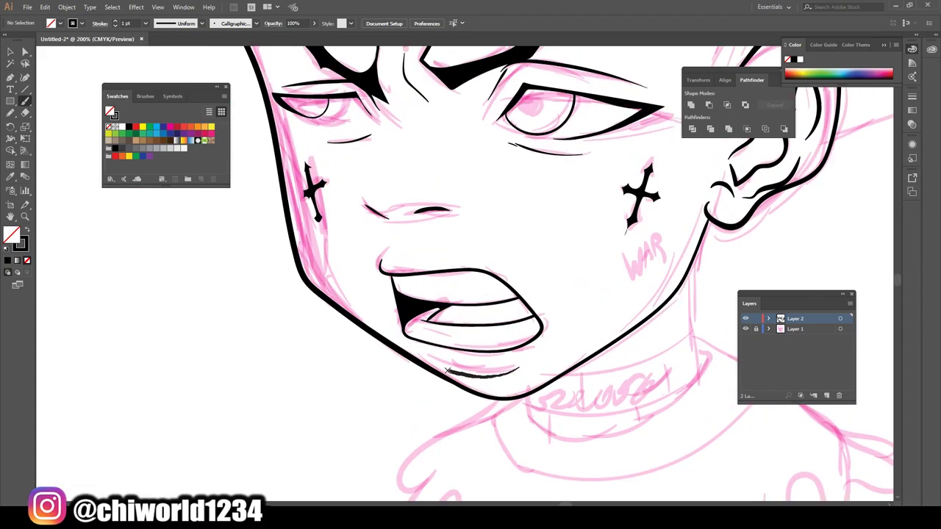
pyautogui.press('super')
pyautogui.press('super')
pyautogui.hotkey('ctrl', 'z')
pyautogui.moveTo(434, 361); pyautogui.dragTo(517, 371)
pyautogui.hotkey('ctrl', '-')
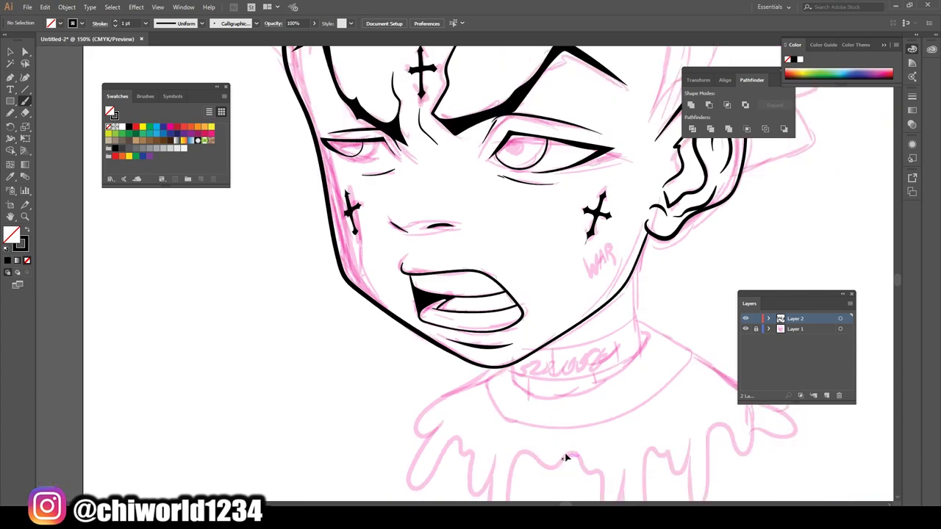
pyautogui.hotkey('ctrl', '-')
pyautogui.hotkey('ctrl', '-')
pyautogui.click(745, 329)
pyautogui.hotkey('ctrl', '+')
pyautogui.hotkey('ctrl', '+')
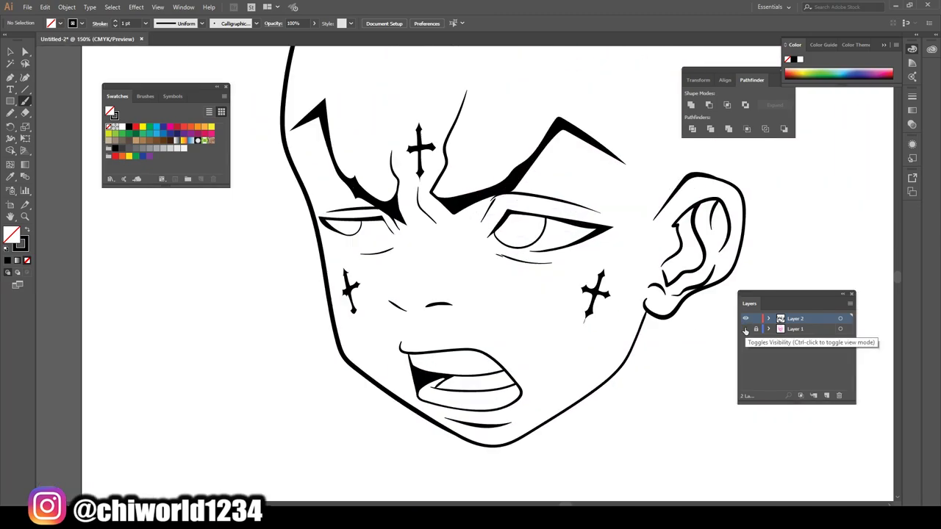
pyautogui.click(745, 329)
# Ink the WAR tattoo on the right cheek.
pyautogui.moveTo(527, 352)
pyautogui.mouseDown()
pyautogui.moveTo(539, 327)
pyautogui.moveTo(553, 347)
pyautogui.mouseUp()
pyautogui.scroll(3, 555, 463)
pyautogui.moveTo(499, 228)
pyautogui.mouseDown()
pyautogui.moveTo(485, 144)
pyautogui.moveTo(521, 217)
pyautogui.moveTo(512, 132)
pyautogui.mouseUp()
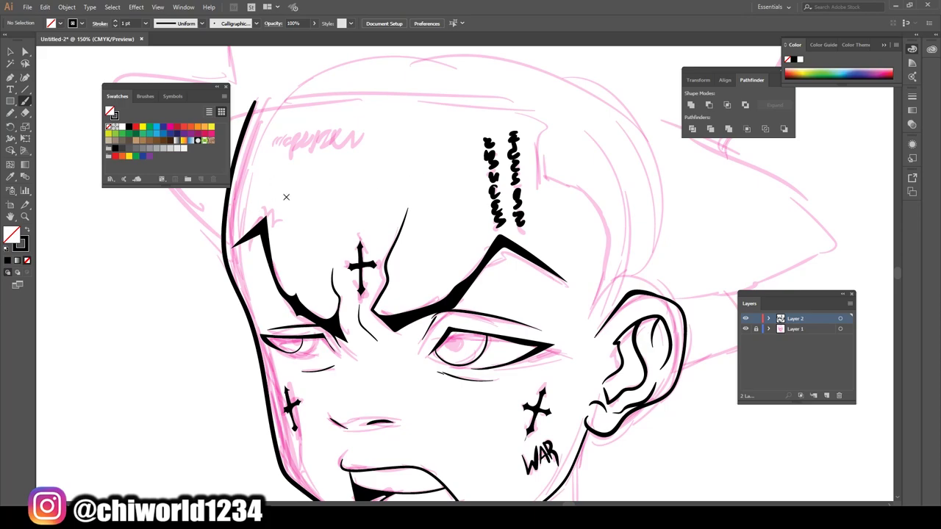
# Ink the forehead and temple tattoo lettering, undoing and redrawing the forehead scribble.
pyautogui.moveTo(357, 125)
pyautogui.mouseDown()
pyautogui.moveTo(337, 144)
pyautogui.moveTo(310, 153)
pyautogui.moveTo(301, 139)
pyautogui.moveTo(288, 158)
pyautogui.moveTo(267, 161)
pyautogui.mouseUp()
pyautogui.moveTo(251, 220)
pyautogui.mouseDown()
pyautogui.moveTo(277, 203)
pyautogui.moveTo(240, 230)
pyautogui.mouseUp()
pyautogui.scroll(-2, 388, 472)
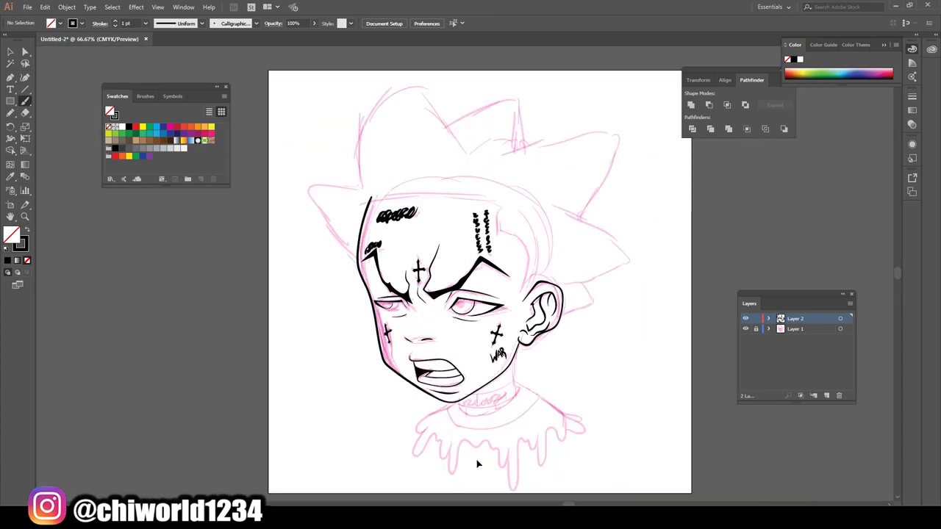
pyautogui.scroll(1, 541, 441)
pyautogui.hotkey('ctrl', 'z')
pyautogui.hotkey('ctrl', 'z')
pyautogui.hotkey('ctrl', 'z')
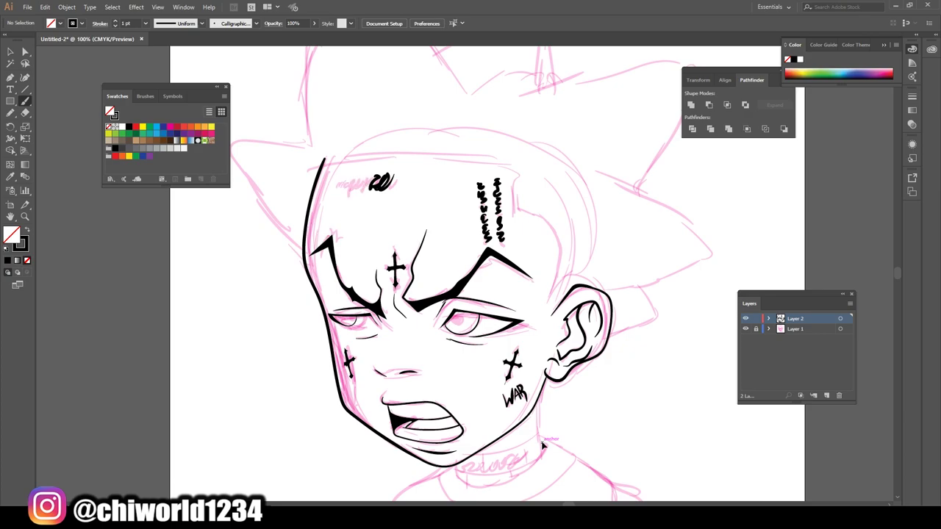
pyautogui.hotkey('ctrl', 'z')
pyautogui.hotkey('ctrl', 'z')
pyautogui.hotkey('ctrl', 'z')
pyautogui.moveTo(386, 178); pyautogui.dragTo(335, 194)
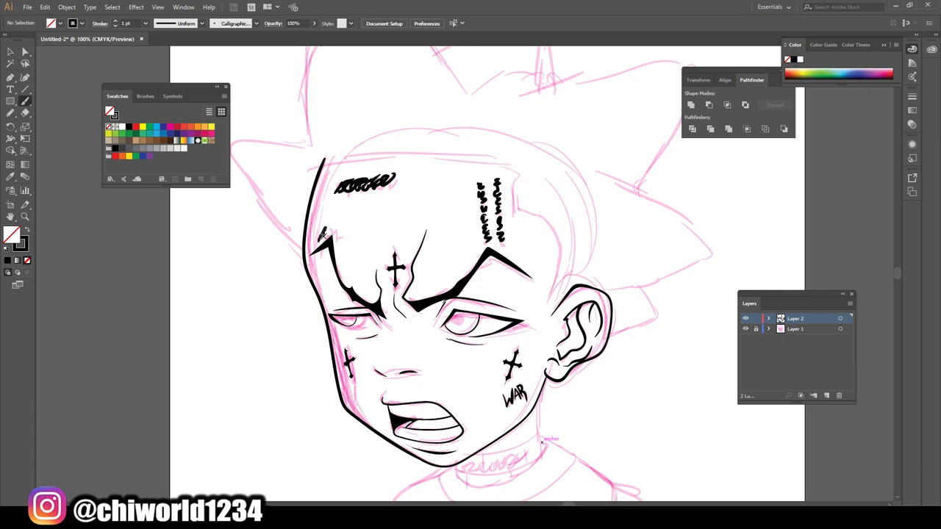
pyautogui.hotkey('ctrl', '-')
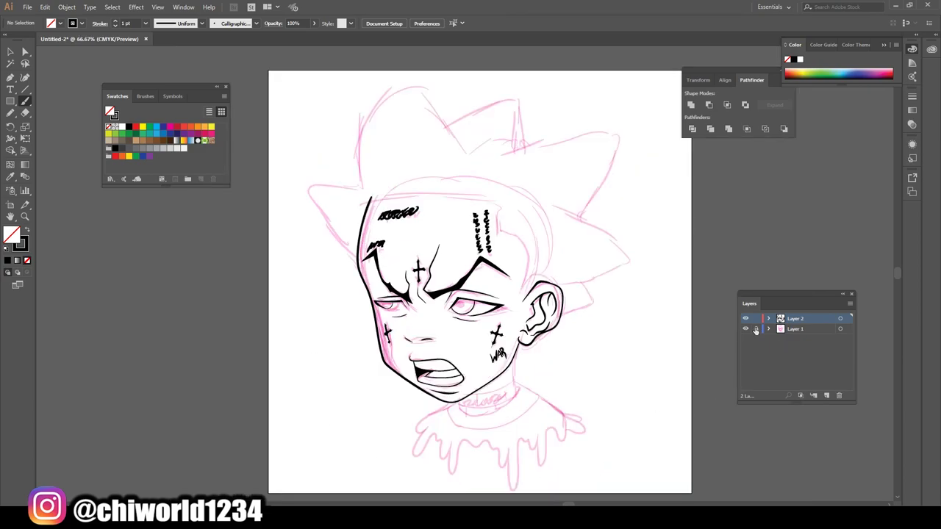
pyautogui.click(745, 328)
# With black fill and the Blob Brush, paint a solid black iris in the first eye.
pyautogui.click(745, 329)
pyautogui.scroll(3, 596, 381)
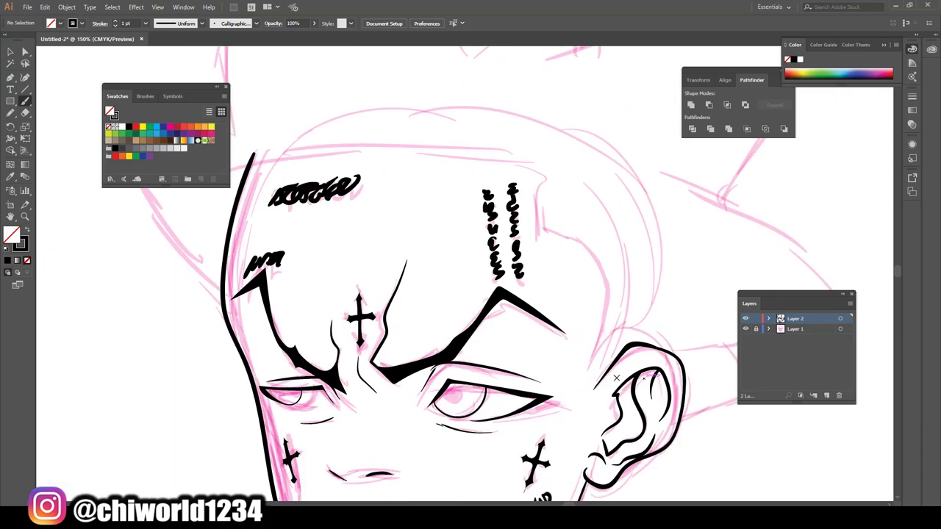
pyautogui.scroll(5, 596, 381)
pyautogui.hotkey('ctrl', '+')
pyautogui.hotkey('shift', 'x')
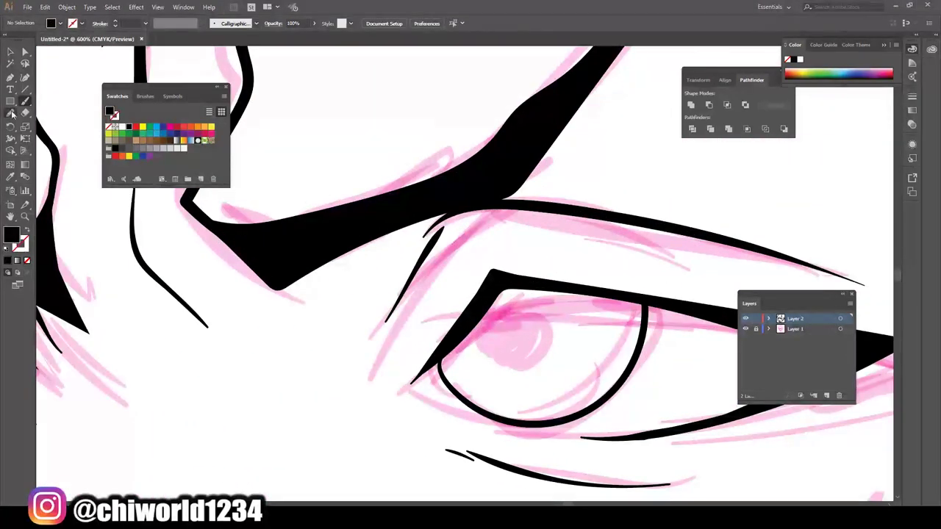
pyautogui.hotkey('shift', 'b')
pyautogui.moveTo(463, 334)
pyautogui.mouseDown()
pyautogui.moveTo(552, 361)
pyautogui.moveTo(588, 294)
pyautogui.moveTo(459, 336)
pyautogui.mouseUp()
# Paint a matching solid black iris in the other eye.
pyautogui.scroll(-5, 346, 447)
pyautogui.scroll(3, 346, 447)
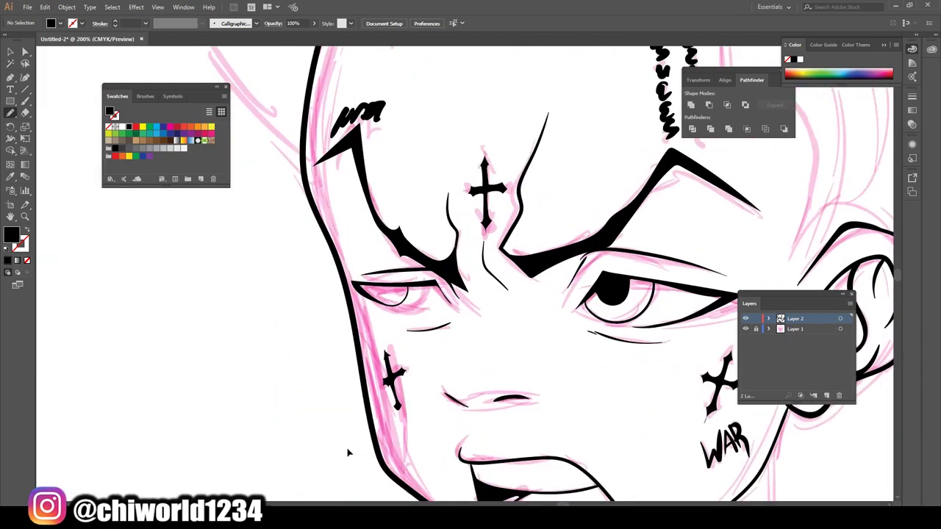
pyautogui.scroll(3, 345, 447)
pyautogui.moveTo(305, 316)
pyautogui.mouseDown()
pyautogui.moveTo(372, 346)
pyautogui.moveTo(301, 343)
pyautogui.mouseUp()
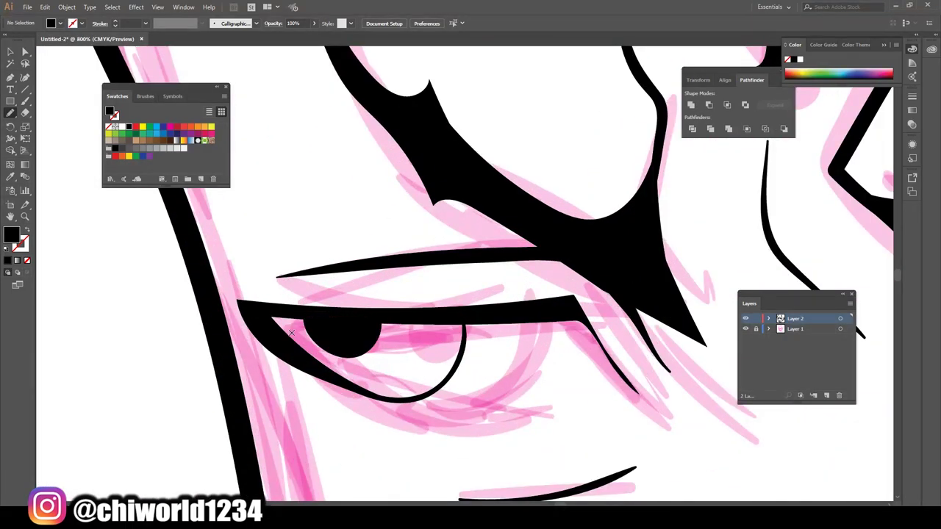
pyautogui.scroll(-5, 302, 347)
pyautogui.scroll(-5, 302, 347)
pyautogui.scroll(-2, 325, 328)
pyautogui.scroll(3, 328, 330)
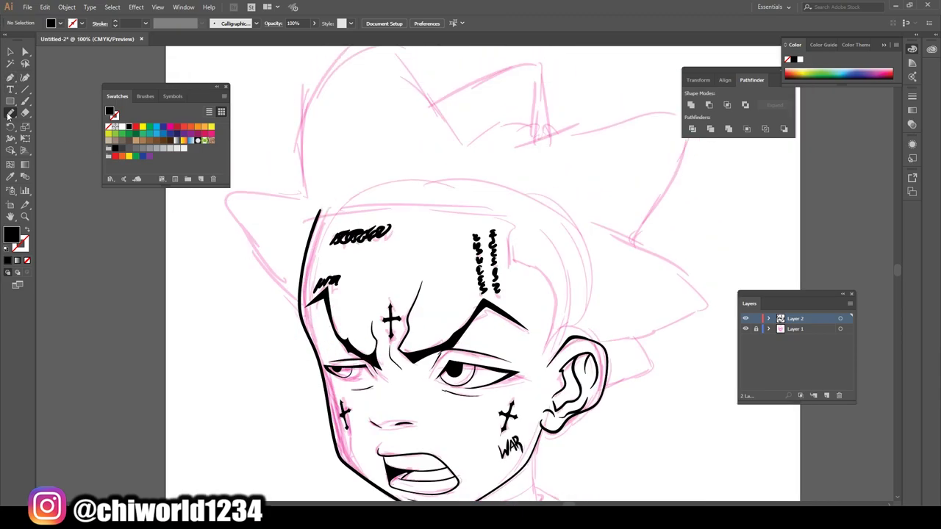
pyautogui.scroll(2, 636, 312)
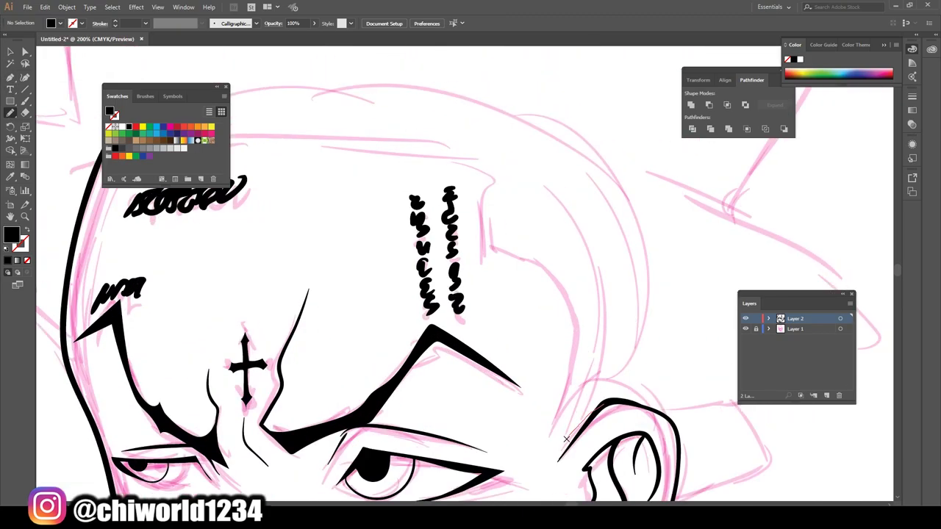
# Ink the jagged forehead hairline and the head's top outline, checking the inks with the sketch hidden.
pyautogui.moveTo(566, 439)
pyautogui.mouseDown()
pyautogui.moveTo(603, 404)
pyautogui.moveTo(559, 398)
pyautogui.moveTo(479, 203)
pyautogui.mouseUp()
pyautogui.hotkey('ctrl', 'z')
pyautogui.press('b')
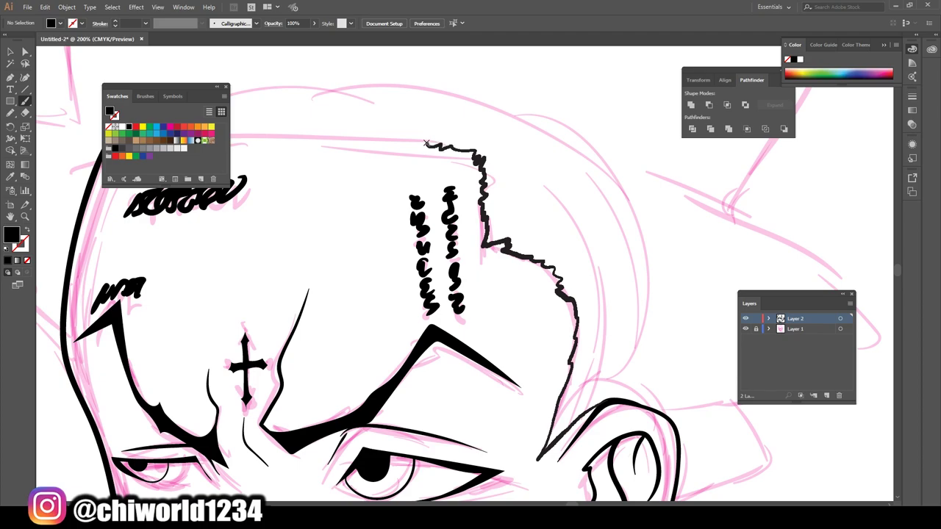
pyautogui.moveTo(357, 137); pyautogui.dragTo(384, 141)
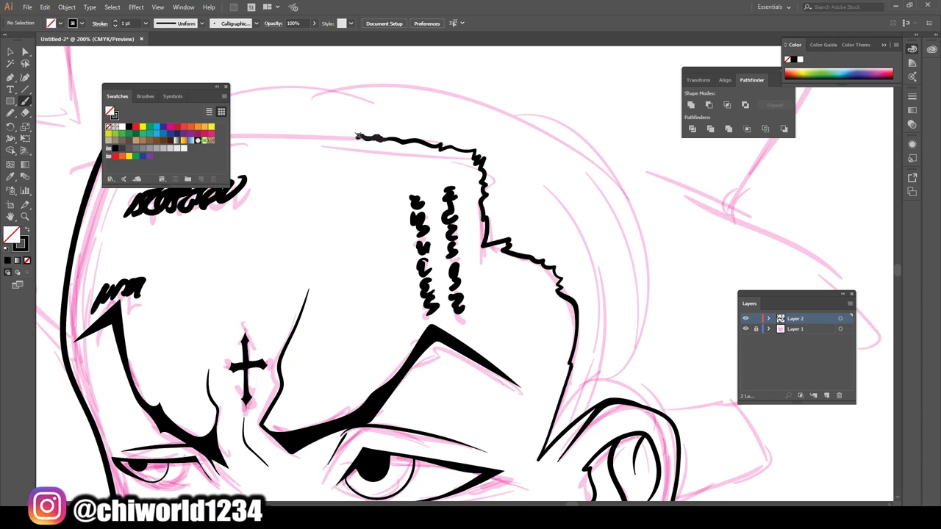
pyautogui.hotkey('ctrl', '-')
pyautogui.hotkey('ctrl', '-')
pyautogui.hotkey('ctrl', '-')
pyautogui.hotkey('ctrl', '-')
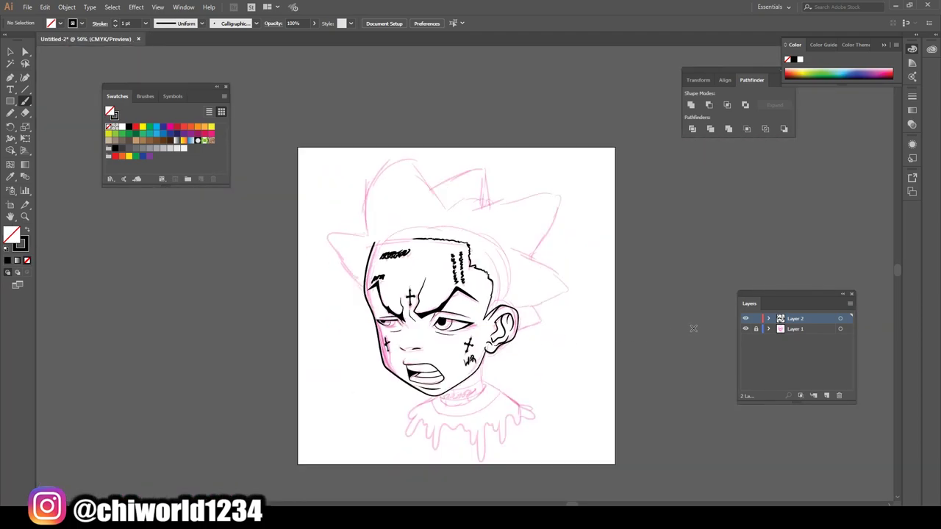
pyautogui.click(745, 328)
pyautogui.hotkey('ctrl', '-')
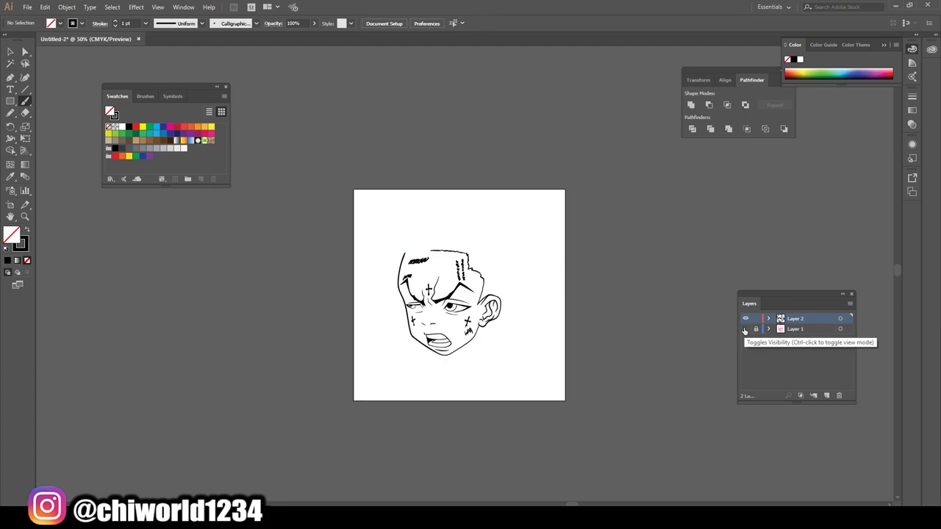
pyautogui.hotkey('ctrl', '+')
pyautogui.hotkey('ctrl', '+')
pyautogui.hotkey('ctrl', '+')
pyautogui.hotkey('ctrl', '+')
pyautogui.hotkey('ctrl', '+')
pyautogui.click(746, 329)
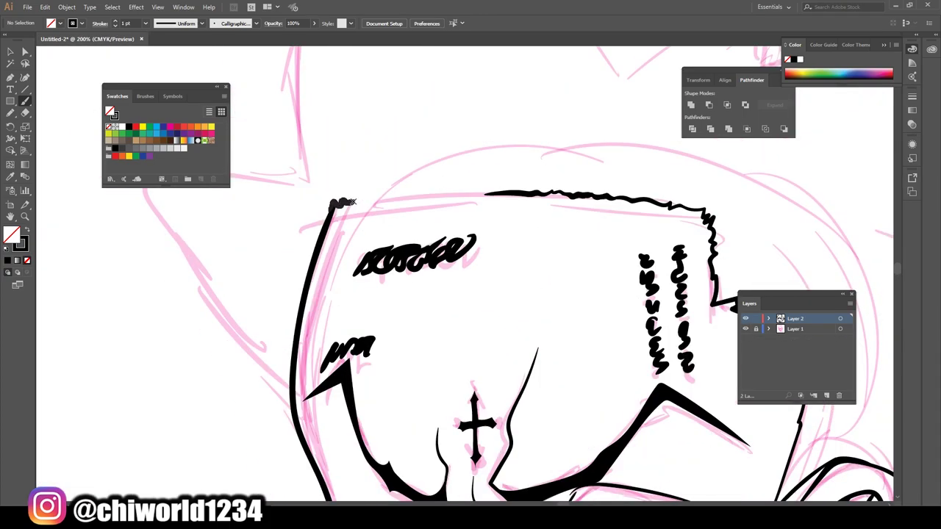
pyautogui.moveTo(352, 202); pyautogui.dragTo(508, 193)
pyautogui.hotkey('ctrl', '-')
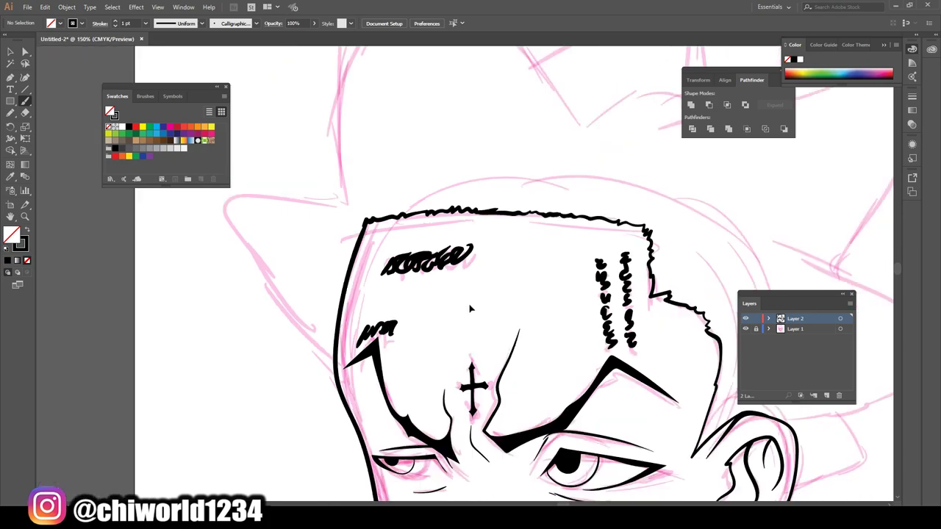
pyautogui.hotkey('ctrl', '-')
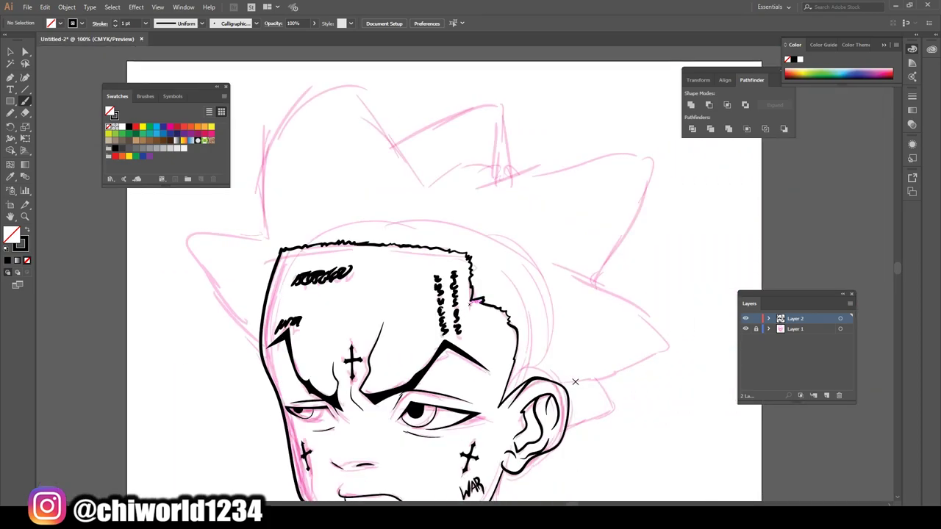
# Ink the right hair spike to its tip and the hair outline rising from the ear.
pyautogui.moveTo(597, 378)
pyautogui.mouseDown()
pyautogui.moveTo(682, 344)
pyautogui.moveTo(618, 294)
pyautogui.mouseUp()
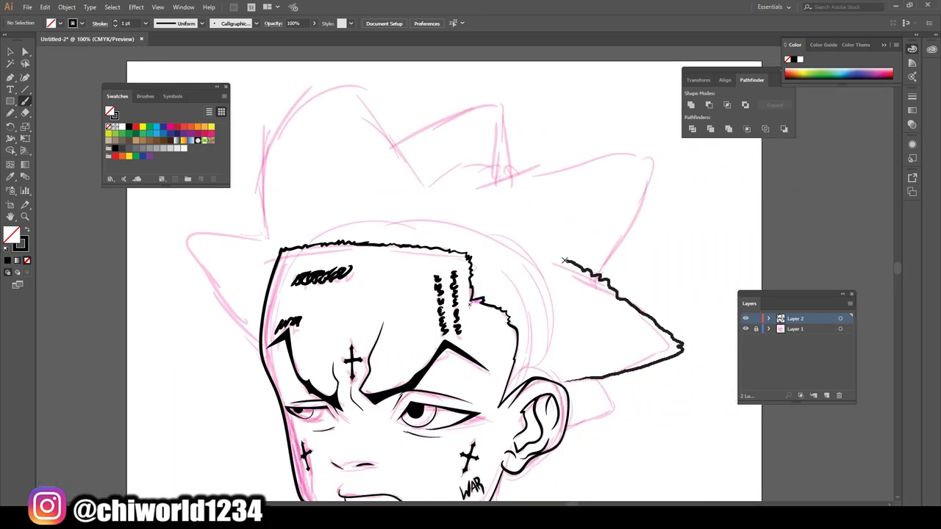
pyautogui.moveTo(526, 245); pyautogui.dragTo(519, 241)
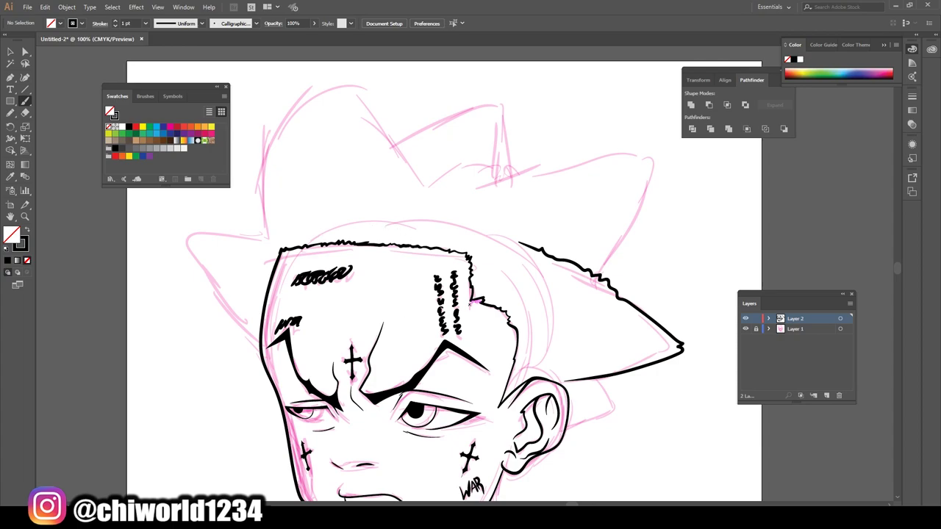
pyautogui.scroll(1, 588, 408)
pyautogui.scroll(1, 588, 409)
pyautogui.moveTo(505, 378)
pyautogui.mouseDown()
pyautogui.moveTo(577, 367)
pyautogui.moveTo(586, 300)
pyautogui.moveTo(563, 271)
pyautogui.mouseUp()
pyautogui.scroll(-1, 564, 272)
pyautogui.scroll(-2, 565, 272)
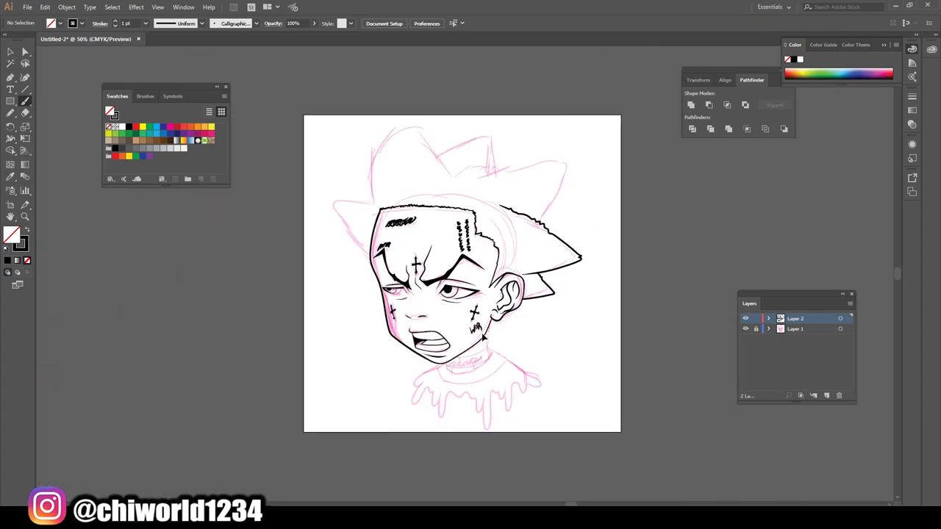
pyautogui.scroll(2, 481, 333)
pyautogui.scroll(1, 482, 332)
pyautogui.scroll(1, 480, 334)
# Outline the left spike, the right spike's upper edge and the tall top spike.
pyautogui.moveTo(445, 395); pyautogui.dragTo(449, 208)
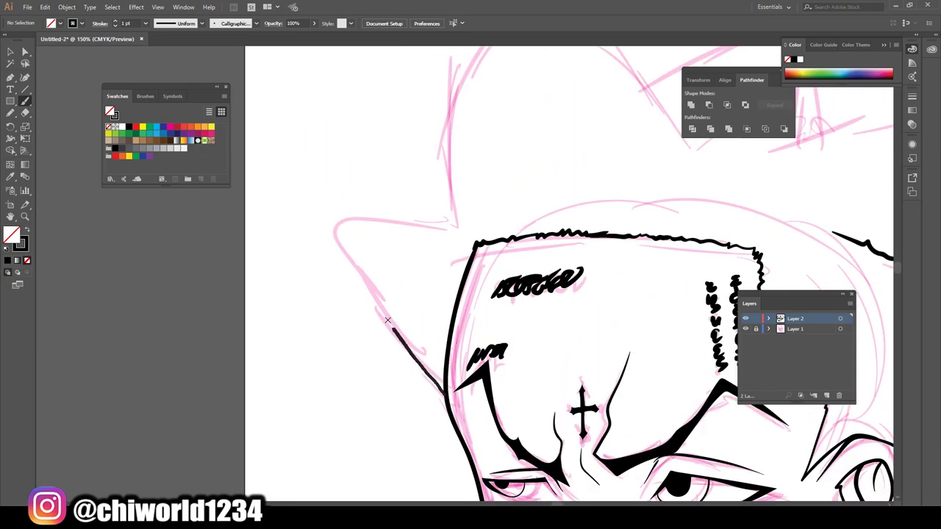
pyautogui.scroll(-1, 443, 330)
pyautogui.scroll(-1, 444, 330)
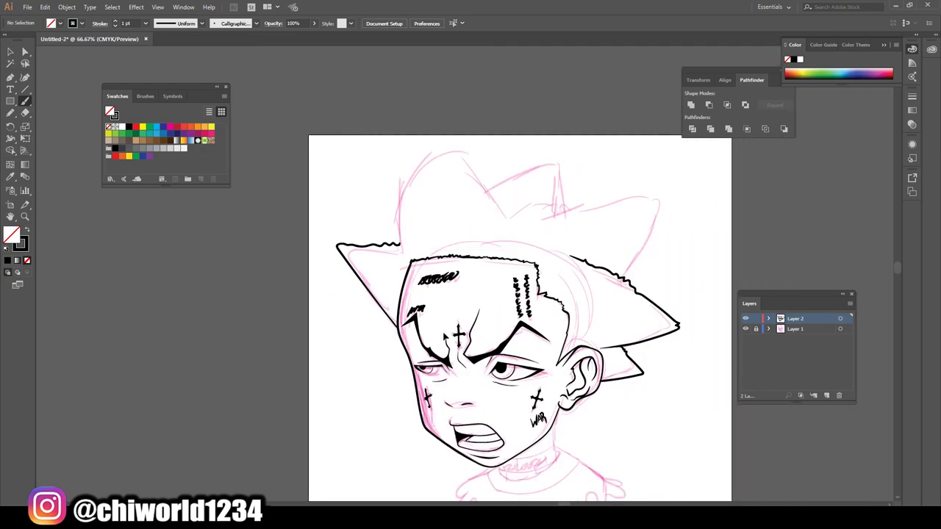
pyautogui.scroll(1, 443, 330)
pyautogui.moveTo(659, 300); pyautogui.dragTo(478, 257)
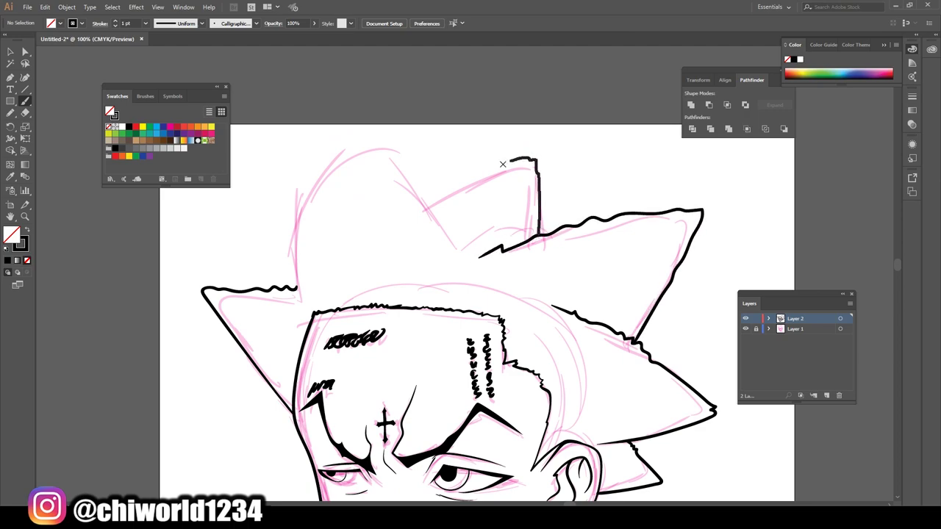
pyautogui.moveTo(503, 163); pyautogui.dragTo(417, 197)
pyautogui.moveTo(298, 297)
pyautogui.mouseDown()
pyautogui.moveTo(298, 197)
pyautogui.moveTo(380, 131)
pyautogui.mouseUp()
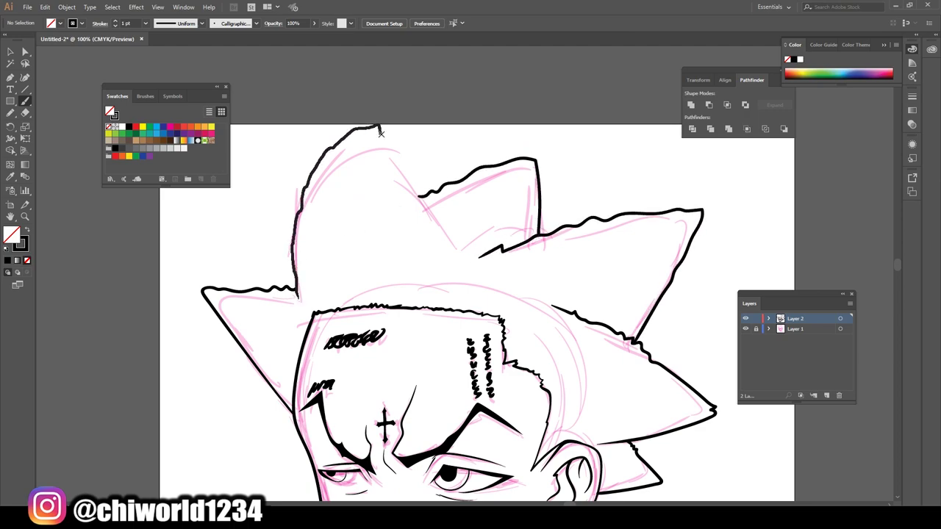
pyautogui.moveTo(429, 211); pyautogui.dragTo(452, 244)
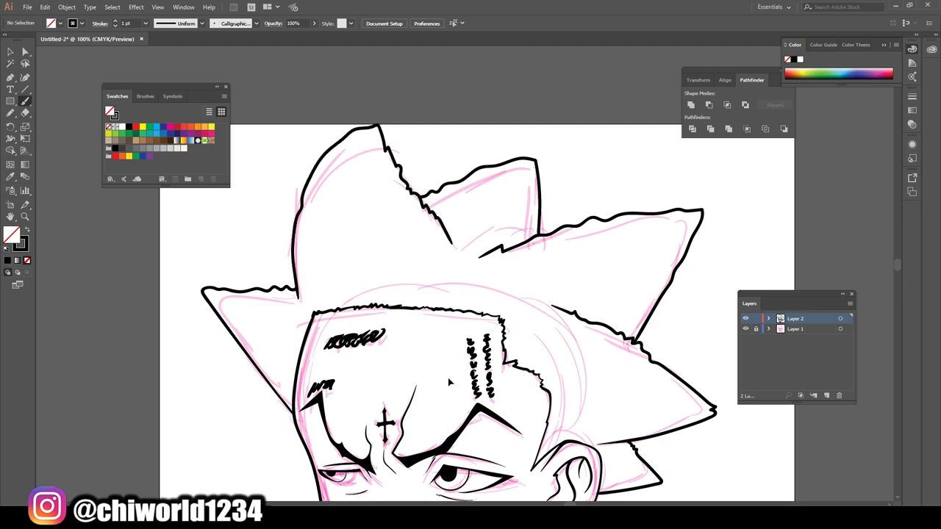
pyautogui.hotkey('ctrl', '-')
pyautogui.hotkey('ctrl', '-')
pyautogui.hotkey('ctrl', '-')
pyautogui.hotkey('ctrl', '+')
# Ink the neck's bottom and right edges and the round shirt collar.
pyautogui.click(756, 329)
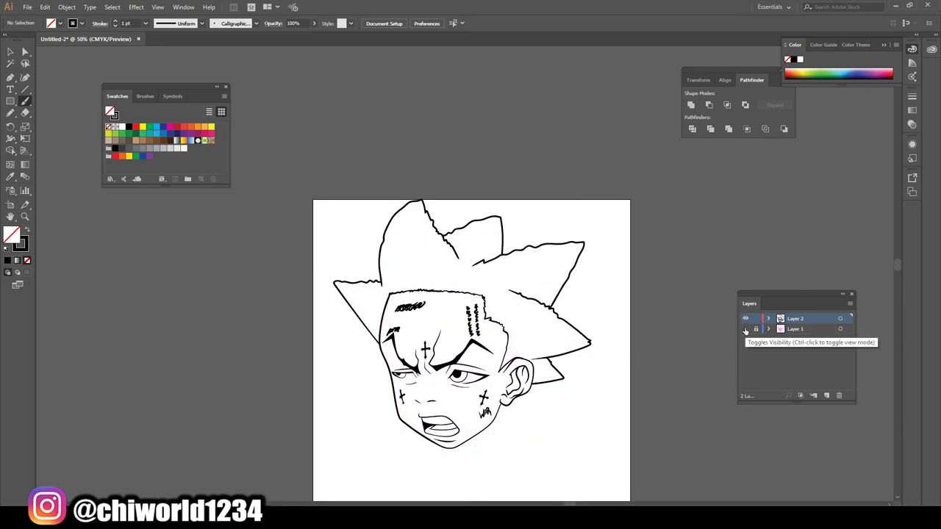
pyautogui.hotkey('ctrl', '+')
pyautogui.scroll(-3, 590, 345)
pyautogui.hotkey('ctrl', '+')
pyautogui.hotkey('ctrl', '+')
pyautogui.hotkey('ctrl', '+')
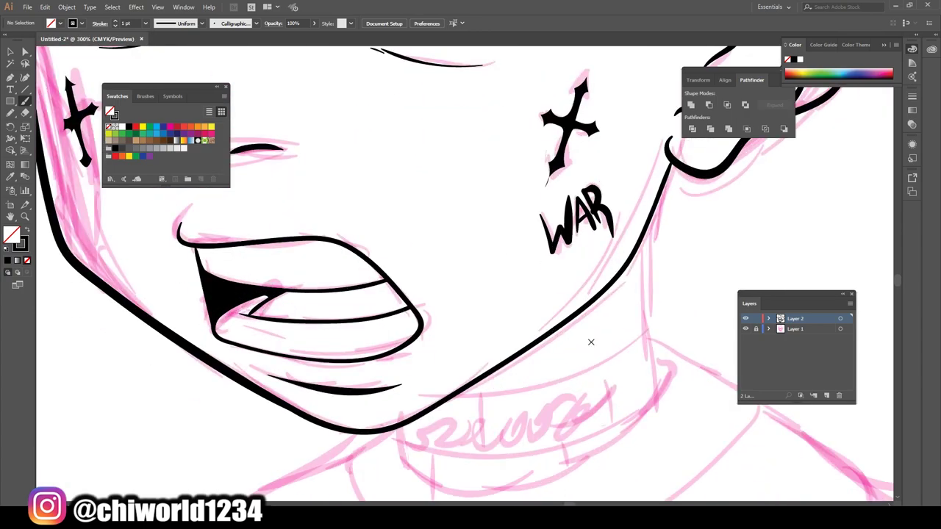
pyautogui.moveTo(407, 404); pyautogui.dragTo(668, 324)
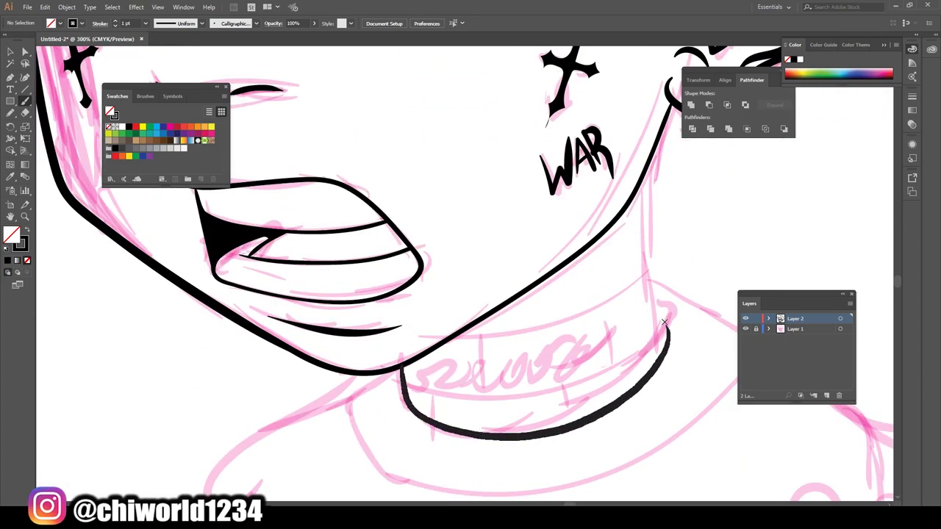
pyautogui.moveTo(658, 360)
pyautogui.mouseDown()
pyautogui.moveTo(649, 199)
pyautogui.moveTo(659, 121)
pyautogui.mouseUp()
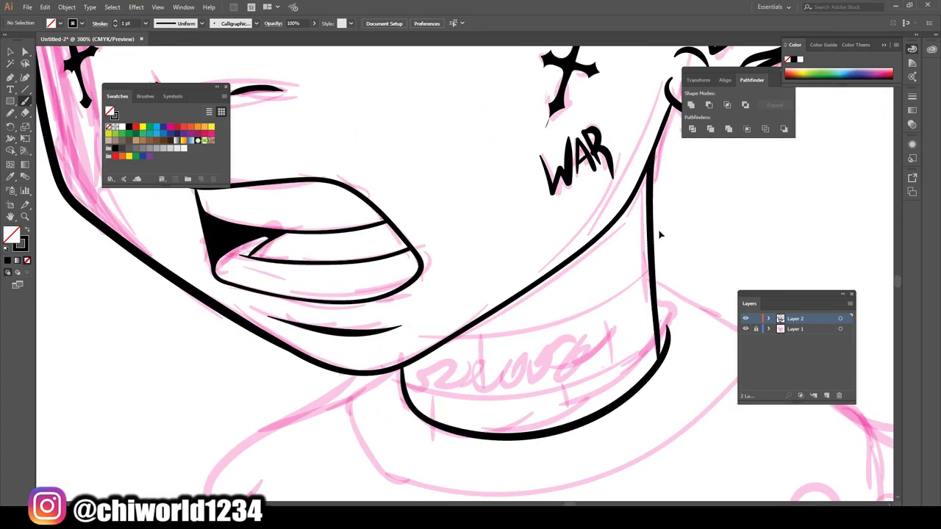
pyautogui.hotkey('ctrl', '-')
pyautogui.hotkey('ctrl', '-')
pyautogui.hotkey('ctrl', '-')
pyautogui.hotkey('ctrl', '+')
pyautogui.hotkey('ctrl', '+')
pyautogui.hotkey('ctrl', '+')
pyautogui.moveTo(293, 250); pyautogui.dragTo(553, 188)
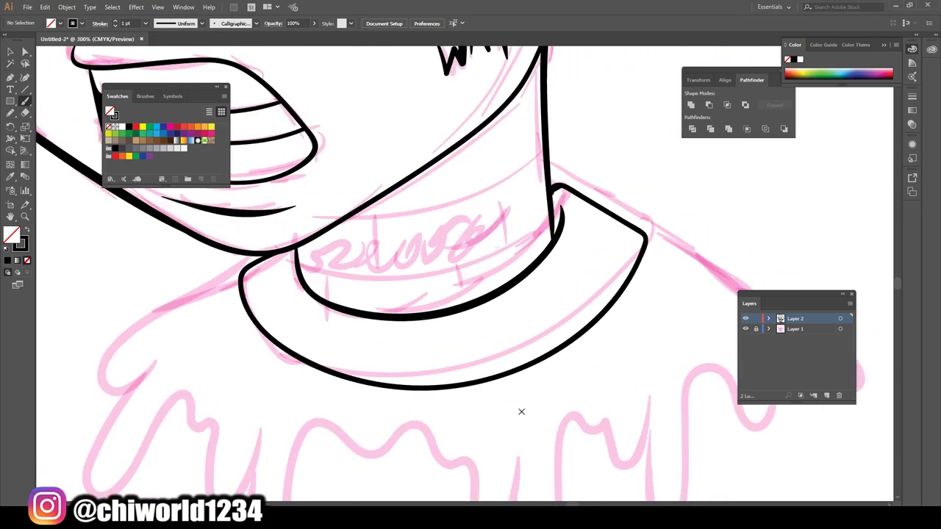
pyautogui.hotkey('ctrl', '-')
pyautogui.hotkey('ctrl', '-')
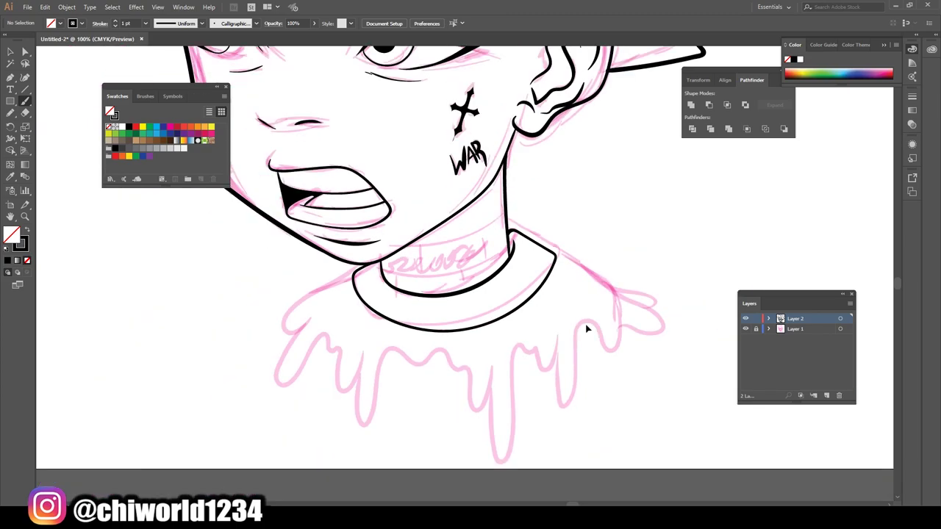
pyautogui.hotkey('ctrl', '-')
pyautogui.hotkey('ctrl', '+')
pyautogui.hotkey('ctrl', '+')
# Ink the dripping shirt hem and right shoulder, redrawing one drip stroke and checking without the sketch.
pyautogui.moveTo(318, 184)
pyautogui.mouseDown()
pyautogui.moveTo(218, 248)
pyautogui.moveTo(253, 250)
pyautogui.moveTo(214, 301)
pyautogui.moveTo(255, 292)
pyautogui.moveTo(322, 352)
pyautogui.mouseUp()
pyautogui.moveTo(327, 296)
pyautogui.mouseDown()
pyautogui.moveTo(348, 343)
pyautogui.moveTo(401, 318)
pyautogui.moveTo(450, 316)
pyautogui.moveTo(492, 364)
pyautogui.moveTo(498, 324)
pyautogui.mouseUp()
pyautogui.moveTo(494, 358)
pyautogui.mouseDown()
pyautogui.moveTo(528, 397)
pyautogui.moveTo(552, 288)
pyautogui.moveTo(580, 323)
pyautogui.moveTo(586, 266)
pyautogui.moveTo(535, 290)
pyautogui.moveTo(518, 422)
pyautogui.moveTo(496, 306)
pyautogui.mouseUp()
pyautogui.hotkey('ctrl', 'z')
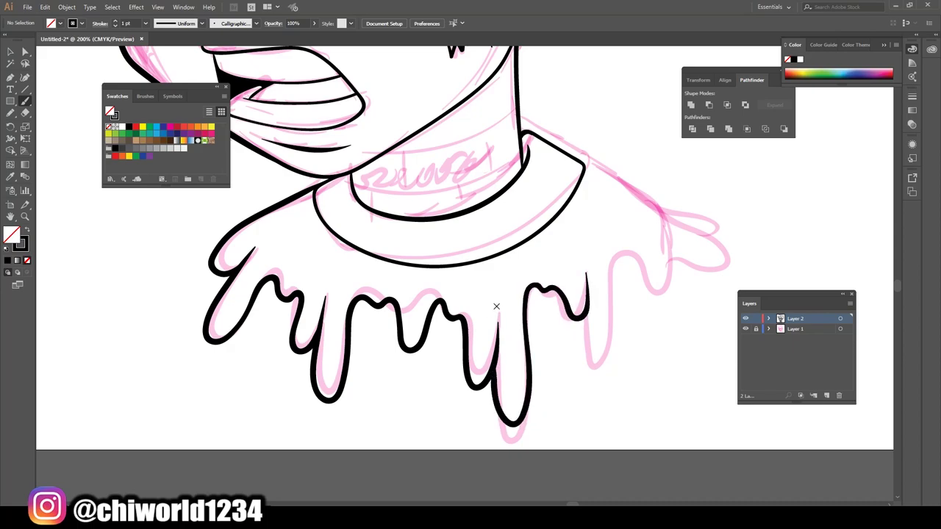
pyautogui.moveTo(584, 318)
pyautogui.mouseDown()
pyautogui.moveTo(616, 263)
pyautogui.moveTo(687, 278)
pyautogui.moveTo(661, 236)
pyautogui.moveTo(730, 248)
pyautogui.moveTo(538, 137)
pyautogui.mouseUp()
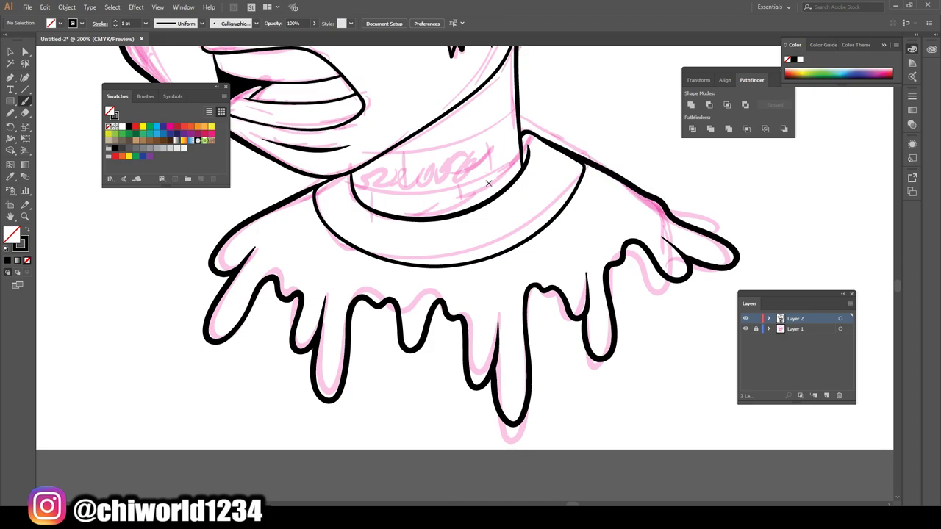
pyautogui.hotkey('ctrl', '-')
pyautogui.hotkey('ctrl', '-')
pyautogui.hotkey('ctrl', '-')
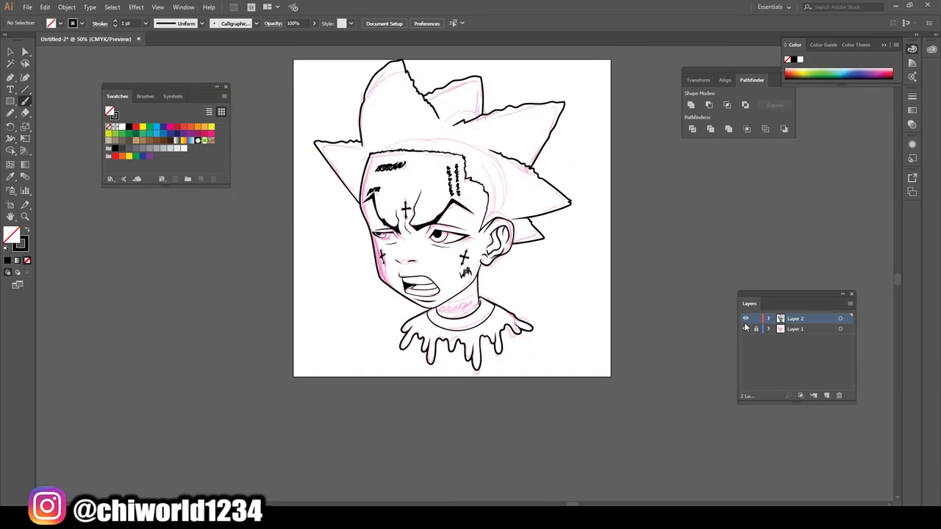
pyautogui.click(745, 328)
# Ink the choker's top and bottom edges and letter it with handwritten brush strokes.
pyautogui.hotkey('ctrl', '+')
pyautogui.hotkey('ctrl', '+')
pyautogui.hotkey('ctrl', '+')
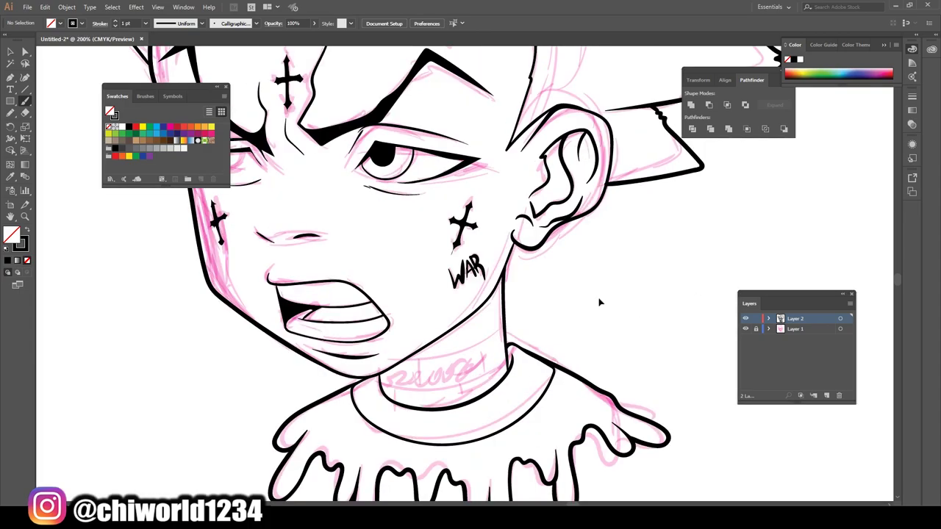
pyautogui.hotkey('ctrl', '+')
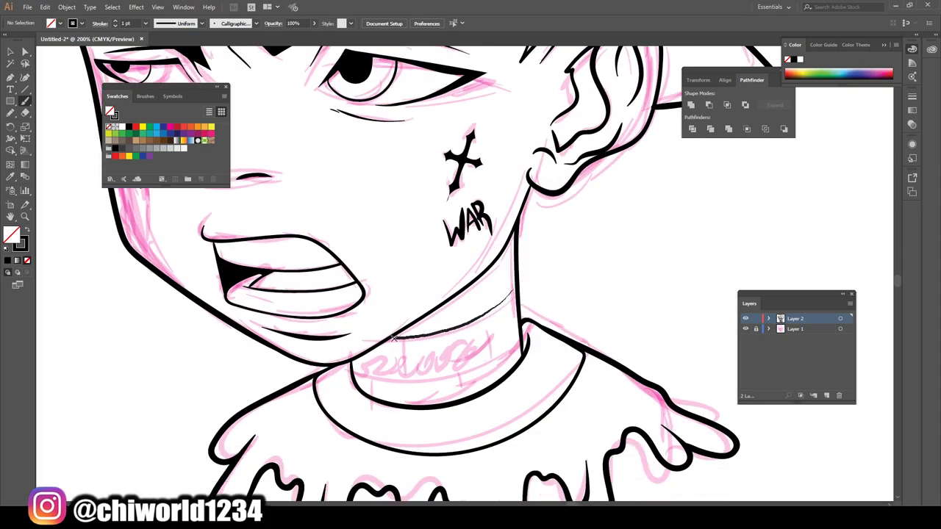
pyautogui.moveTo(393, 338); pyautogui.dragTo(390, 339)
pyautogui.moveTo(385, 381); pyautogui.dragTo(501, 365)
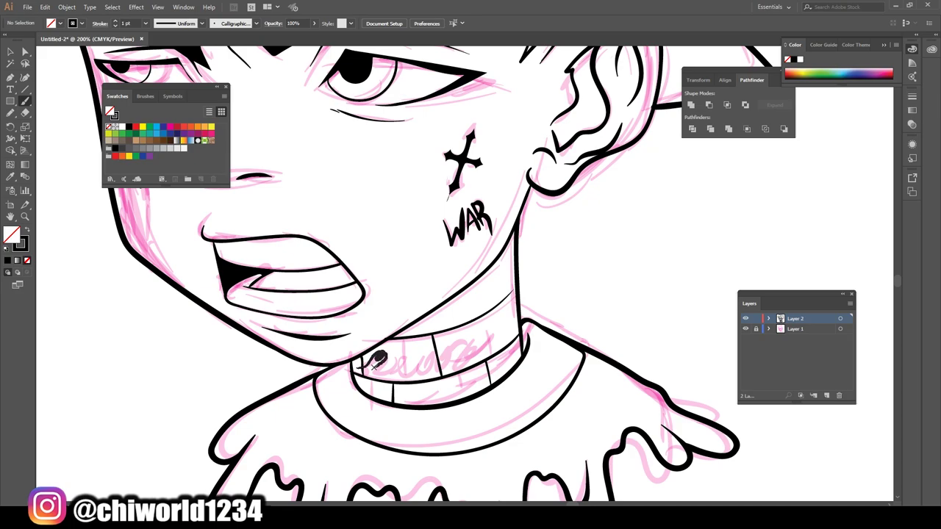
pyautogui.moveTo(378, 357)
pyautogui.mouseDown()
pyautogui.moveTo(405, 368)
pyautogui.moveTo(501, 328)
pyautogui.mouseUp()
pyautogui.moveTo(441, 366); pyautogui.dragTo(436, 350)
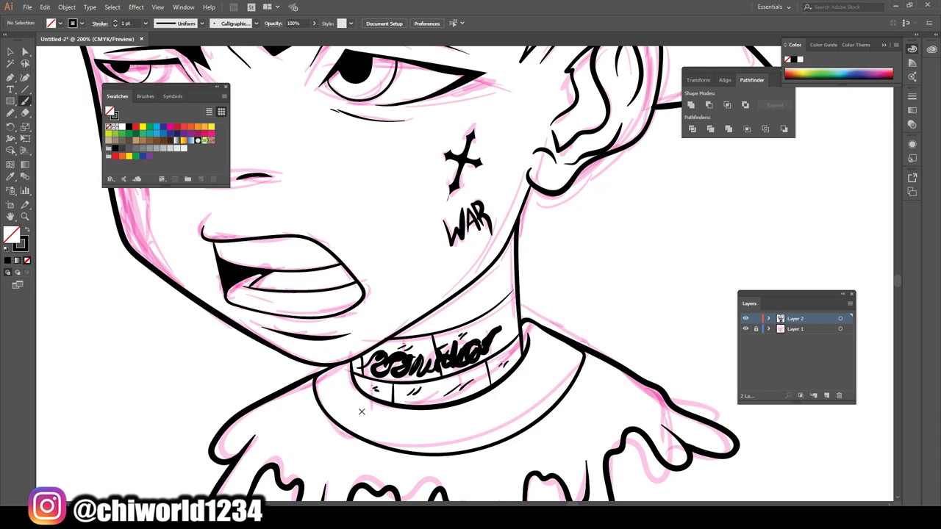
pyautogui.hotkey('ctrl', '0')
# Hide the pink sketch, inspect the inked figure, and set a black fill with no stroke.
pyautogui.click(745, 329)
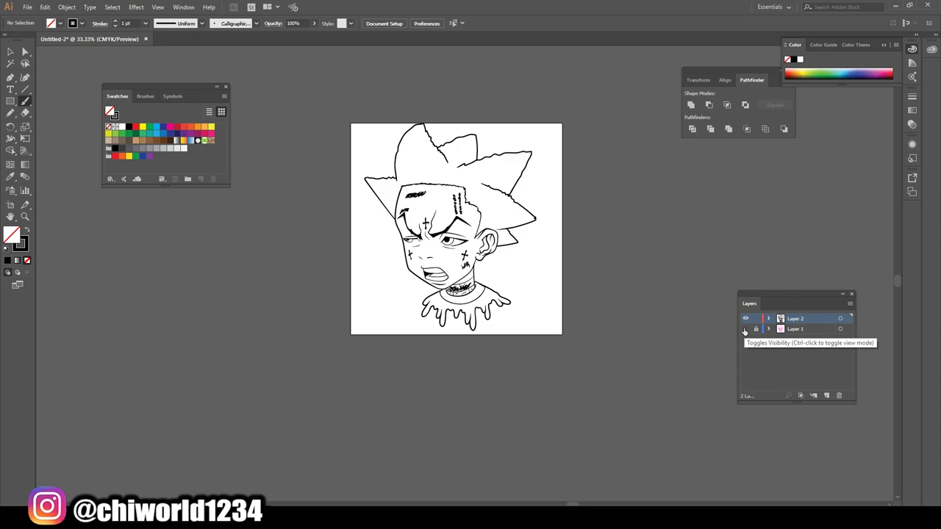
pyautogui.hotkey('ctrl', '=')
pyautogui.hotkey('ctrl', '=')
pyautogui.hotkey('ctrl', '-')
pyautogui.hotkey('ctrl', '=')
pyautogui.hotkey('ctrl', '=')
pyautogui.hotkey('ctrl', '=')
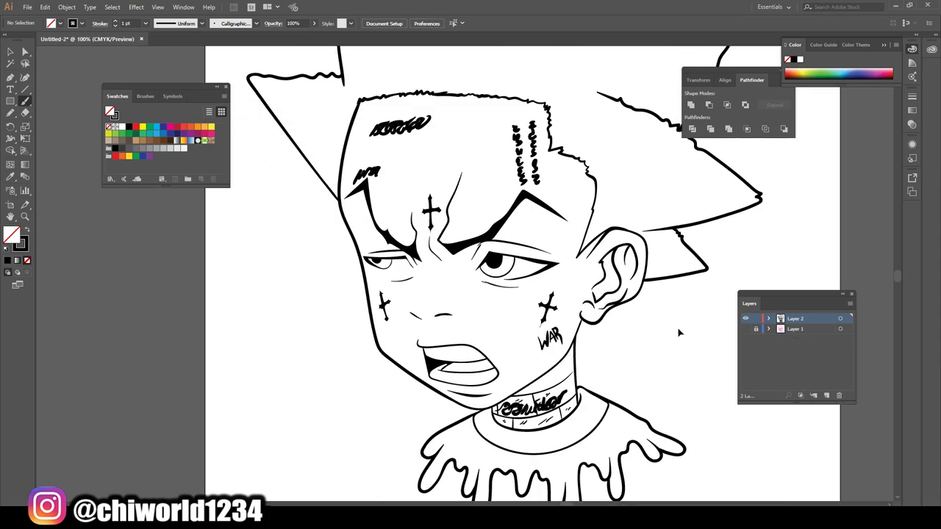
pyautogui.hotkey('ctrl', '=')
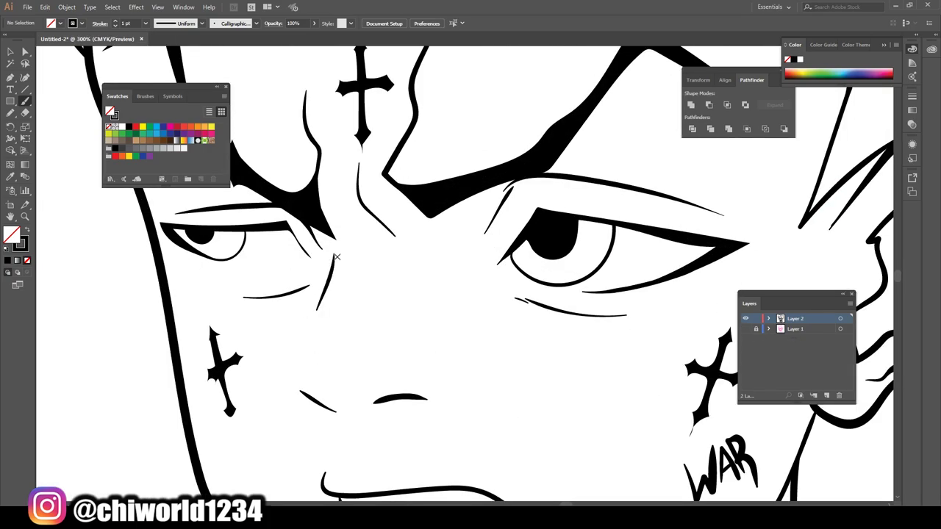
pyautogui.hotkey('ctrl', '-')
pyautogui.hotkey('ctrl', '-')
pyautogui.hotkey('ctrl', '-')
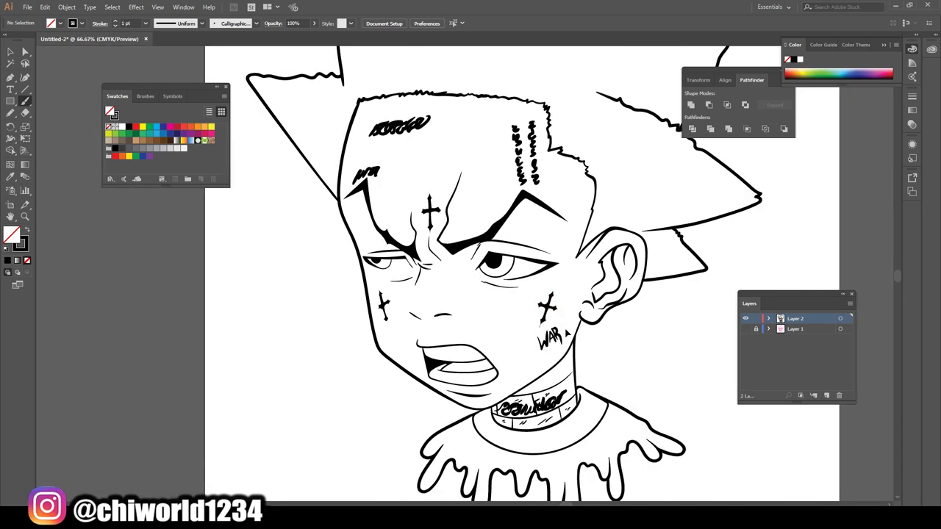
pyautogui.hotkey('ctrl', '-')
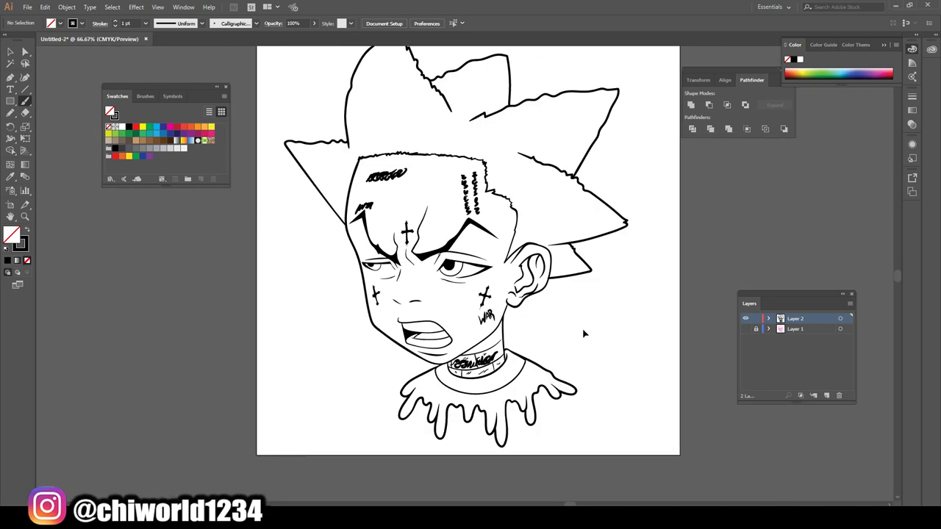
pyautogui.hscroll(-2, 589, 330)
pyautogui.scroll(-2, 589, 330)
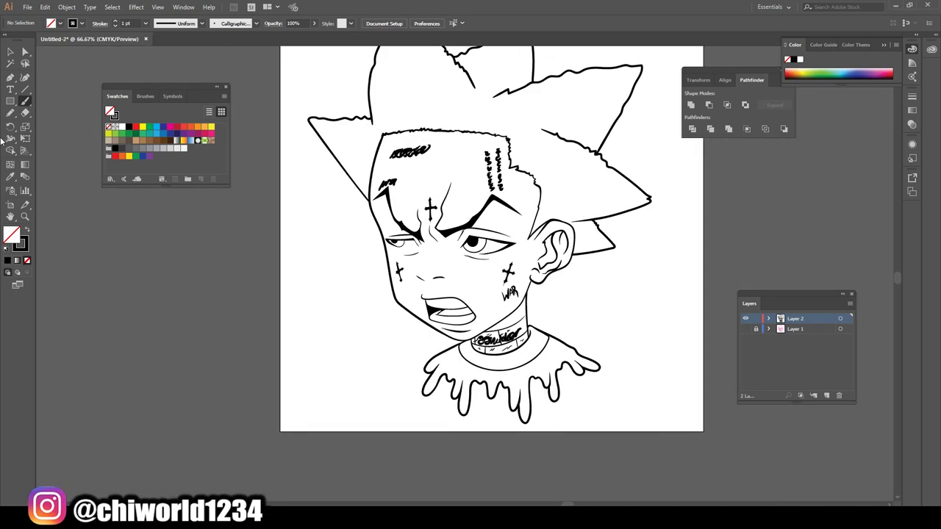
pyautogui.click(28, 231)
# Paint the first two solid black shadow drips inside the shirt hem.
pyautogui.scroll(5, 322, 292)
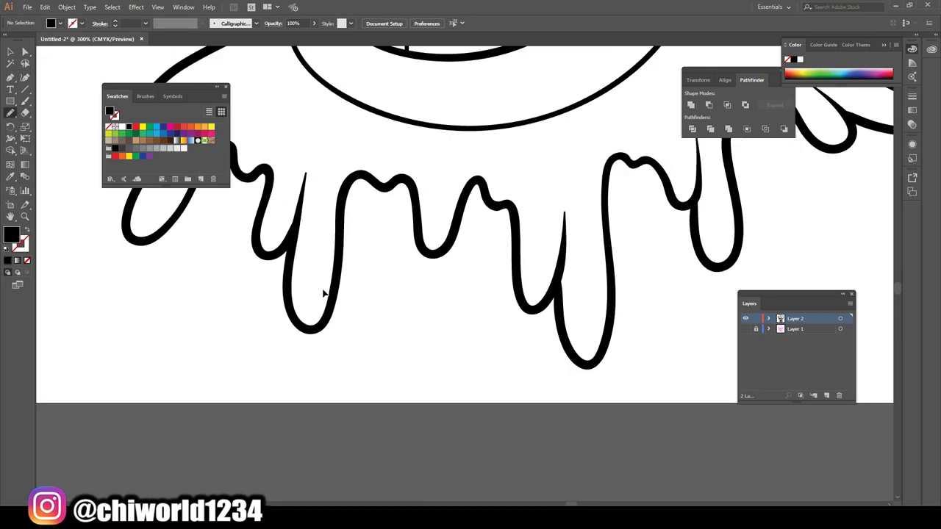
pyautogui.moveTo(476, 348); pyautogui.dragTo(407, 302)
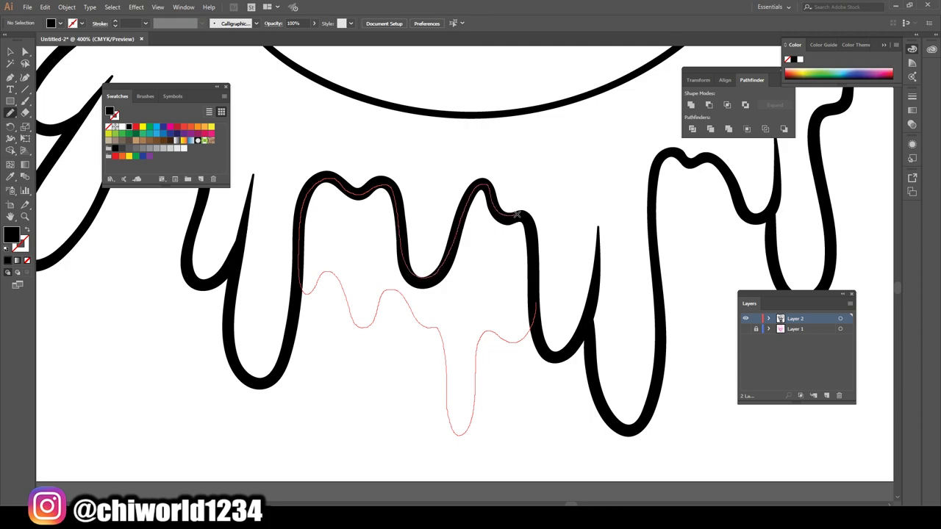
pyautogui.moveTo(516, 213); pyautogui.dragTo(516, 214)
pyautogui.scroll(-5, 516, 214)
pyautogui.scroll(3, 576, 333)
pyautogui.scroll(2, 461, 329)
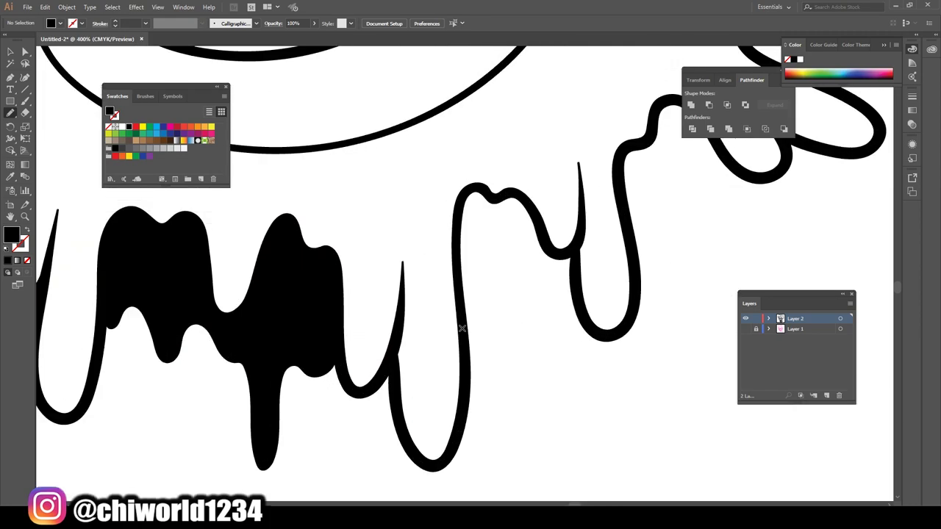
pyautogui.moveTo(532, 278); pyautogui.dragTo(579, 306)
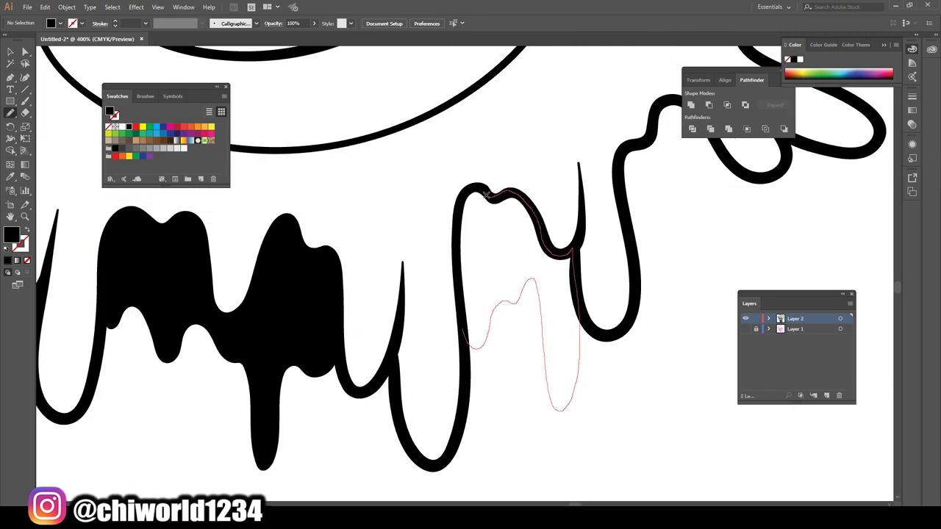
pyautogui.moveTo(460, 314); pyautogui.dragTo(474, 397)
pyautogui.scroll(-5, 427, 392)
pyautogui.scroll(2, 342, 357)
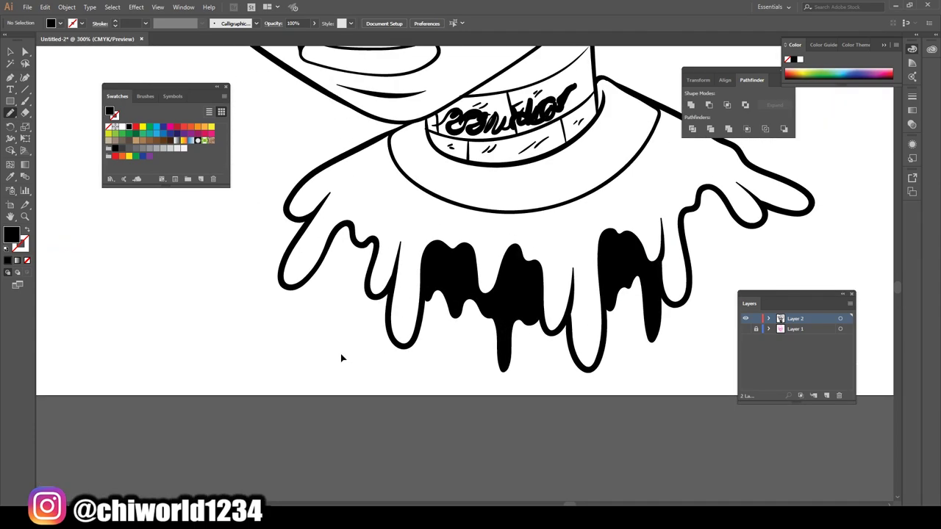
pyautogui.scroll(3, 338, 357)
pyautogui.scroll(2, 338, 357)
# Fill the remaining shirt drips along the hem and right shoulder with black shadow.
pyautogui.moveTo(522, 340)
pyautogui.mouseDown()
pyautogui.moveTo(444, 360)
pyautogui.moveTo(495, 350)
pyautogui.mouseUp()
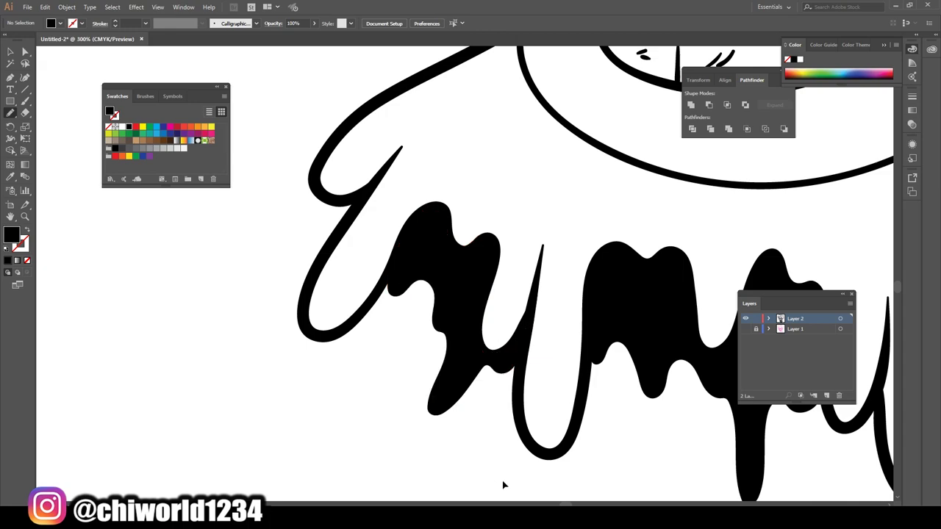
pyautogui.scroll(-5, 511, 478)
pyautogui.scroll(3, 511, 479)
pyautogui.scroll(2, 524, 460)
pyautogui.scroll(-2, 524, 460)
pyautogui.hscroll(2, 507, 427)
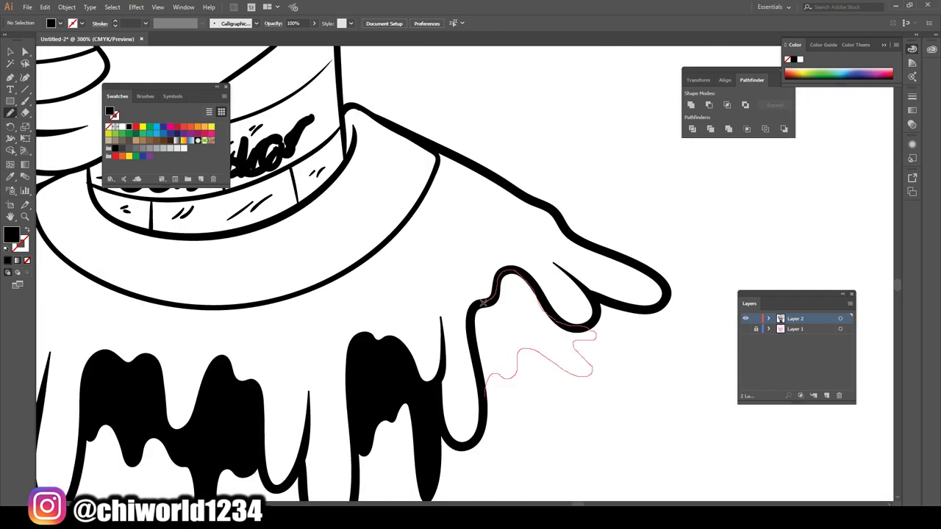
pyautogui.moveTo(483, 367); pyautogui.dragTo(482, 378)
pyautogui.moveTo(558, 339); pyautogui.dragTo(604, 337)
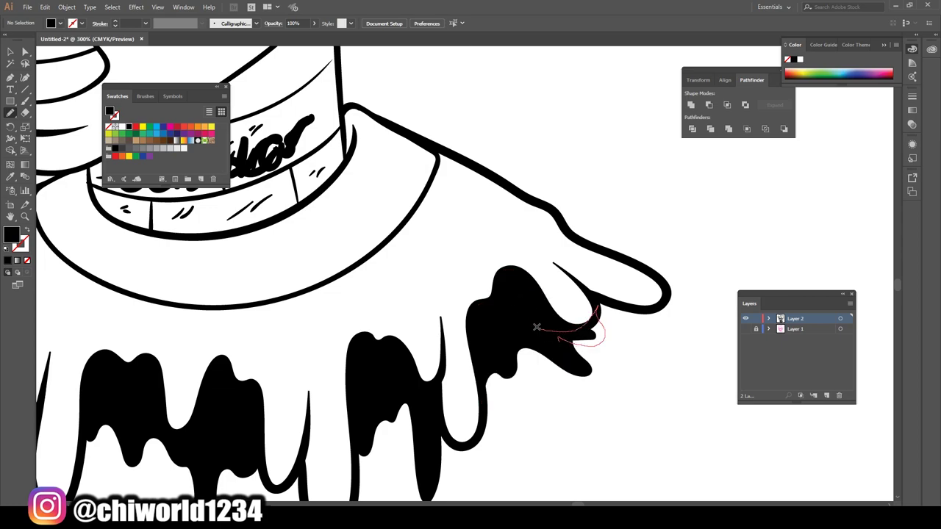
pyautogui.moveTo(536, 327); pyautogui.dragTo(538, 329)
pyautogui.scroll(-3, 523, 441)
pyautogui.scroll(-2, 498, 433)
pyautogui.scroll(2, 435, 405)
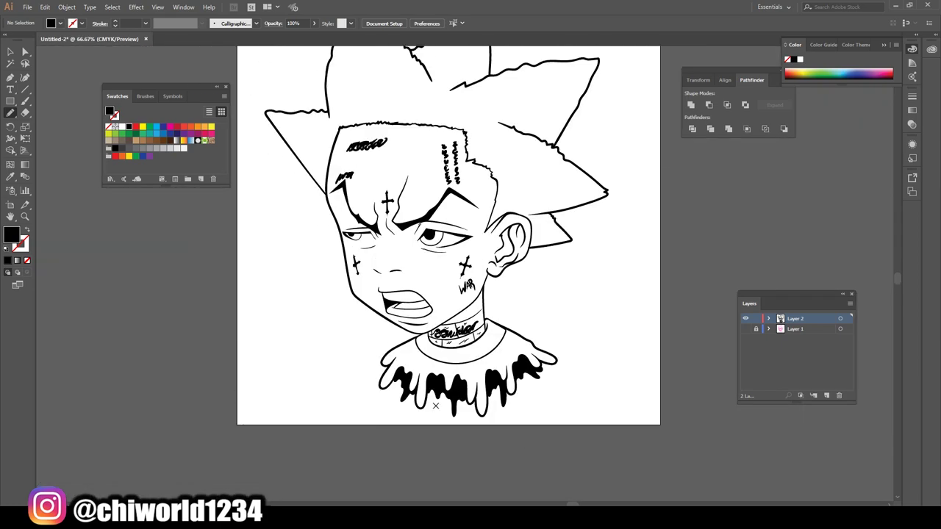
pyautogui.scroll(1, 444, 352)
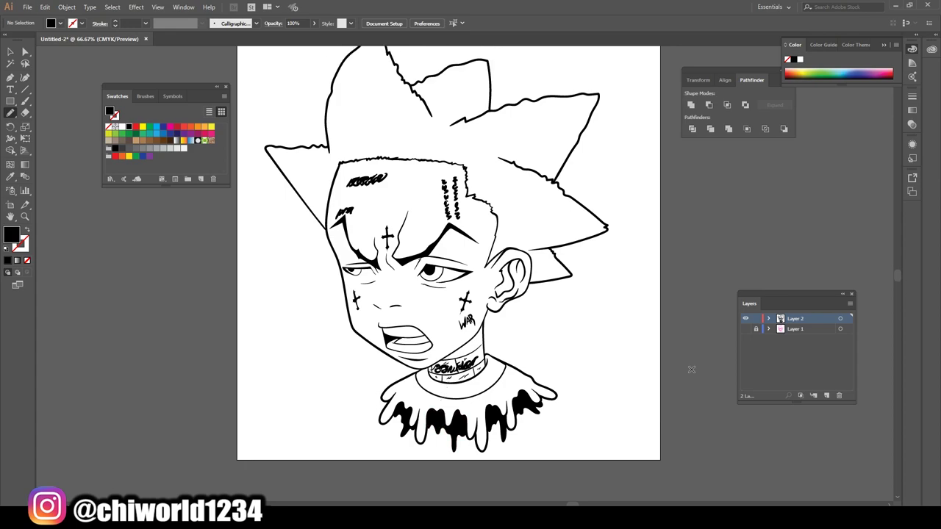
pyautogui.hotkey('ctrl', '-')
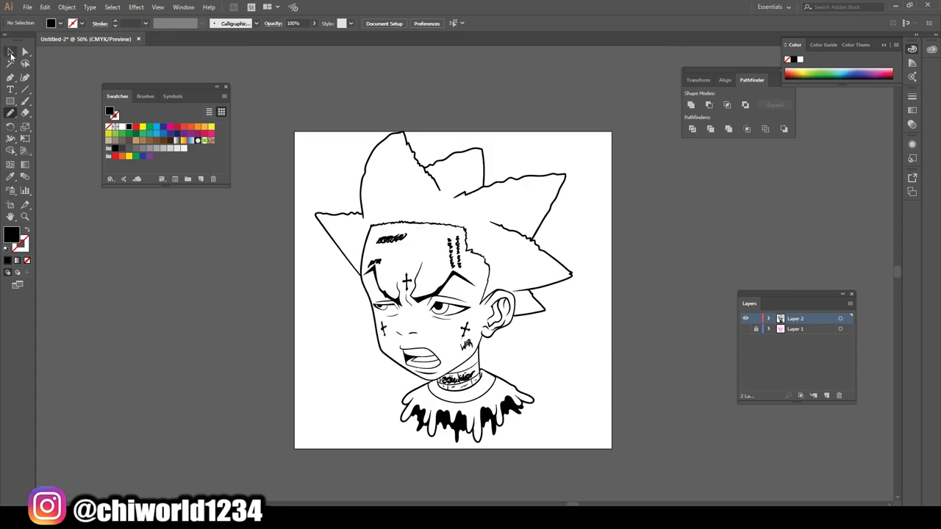
# Expand the whole line drawing's appearance, then duplicate Layer 2 and lock the backup copy.
pyautogui.click(11, 51)
pyautogui.moveTo(294, 114); pyautogui.dragTo(641, 462)
pyautogui.click(66, 6)
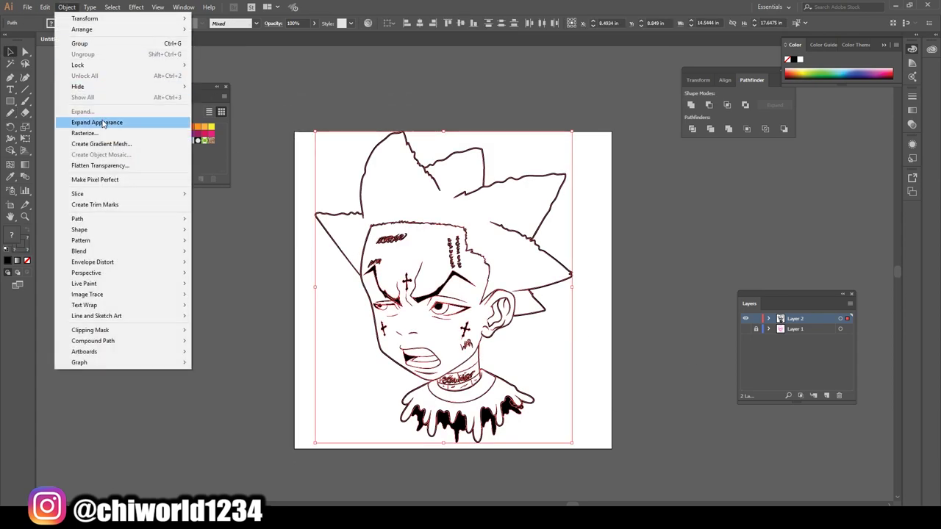
pyautogui.click(102, 124)
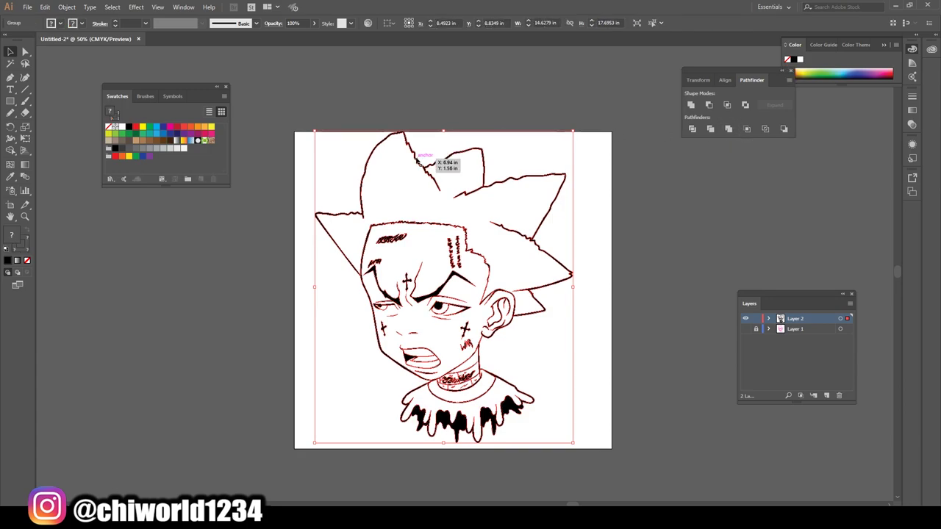
pyautogui.moveTo(419, 163); pyautogui.dragTo(426, 171)
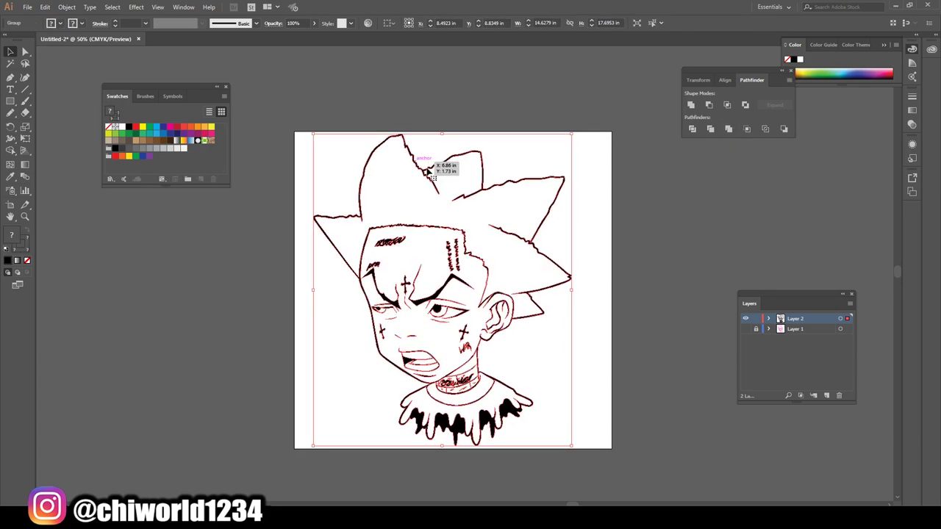
pyautogui.click(680, 267)
pyautogui.moveTo(795, 318); pyautogui.dragTo(826, 396)
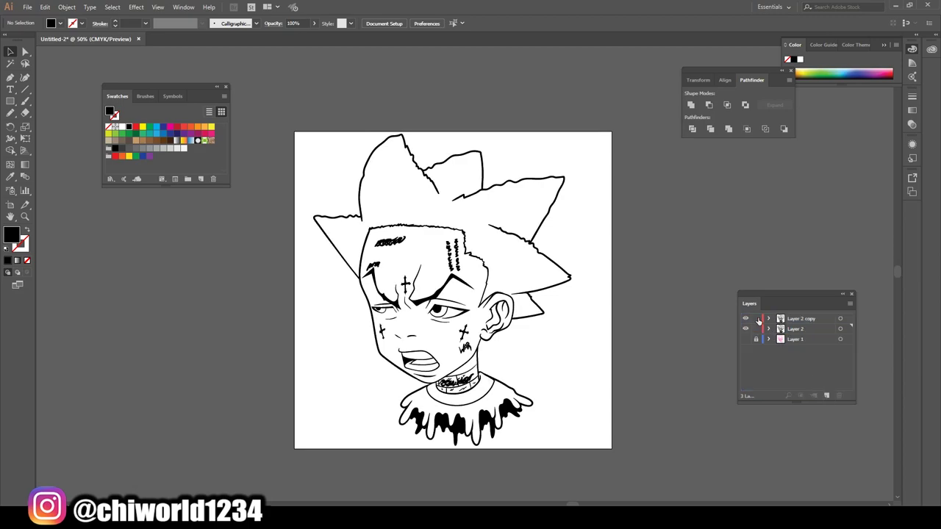
pyautogui.click(756, 319)
# Draw a brown skin-tone rectangle over the artwork and send it behind the line art.
pyautogui.click(156, 139)
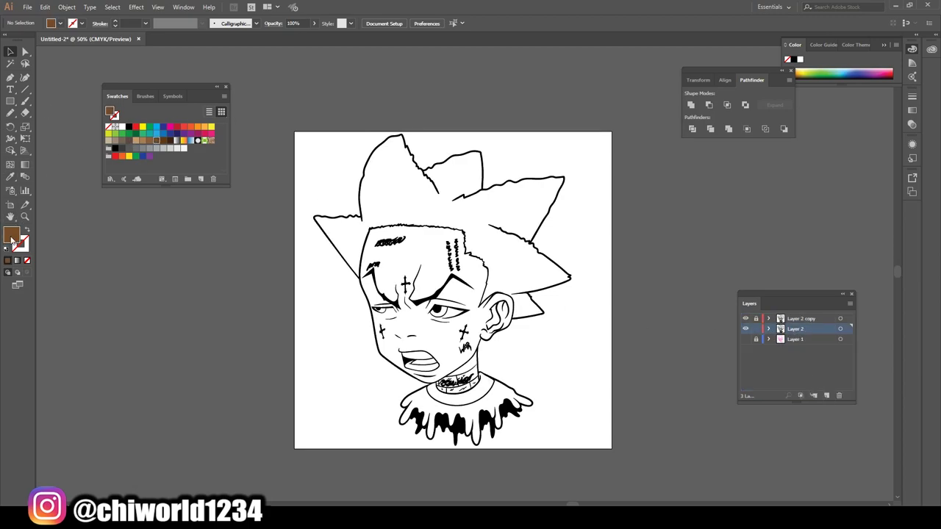
pyautogui.moveTo(94, 105); pyautogui.dragTo(92, 83)
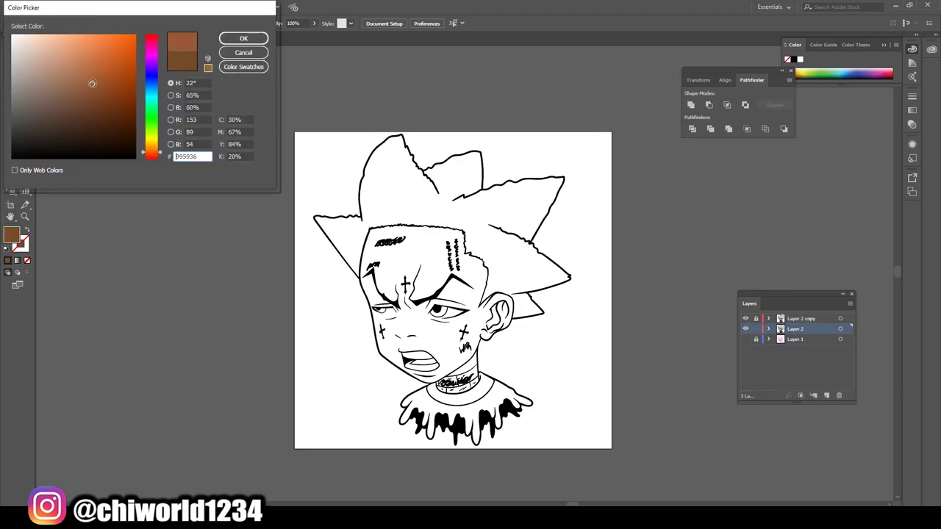
pyautogui.click(243, 38)
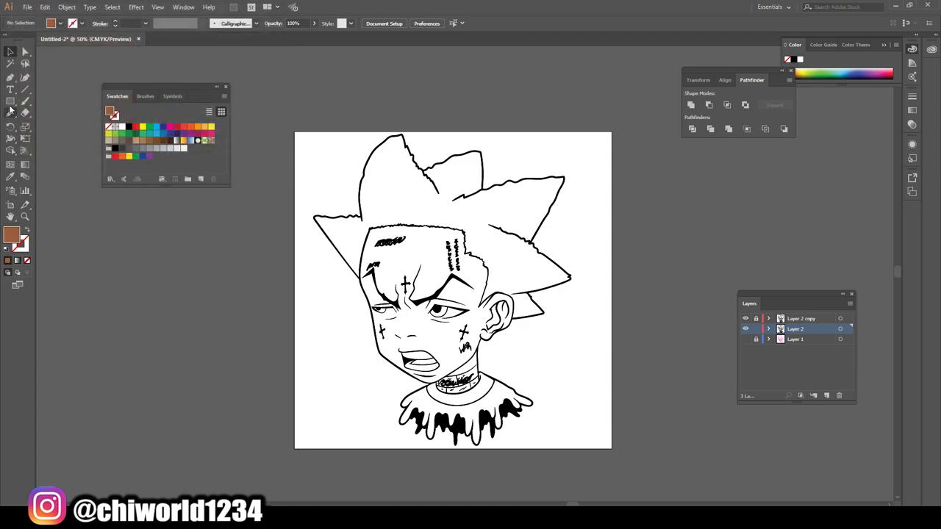
pyautogui.press('m')
pyautogui.moveTo(298, 104)
pyautogui.mouseDown()
pyautogui.moveTo(335, 126)
pyautogui.moveTo(578, 444)
pyautogui.mouseUp()
pyautogui.press('v')
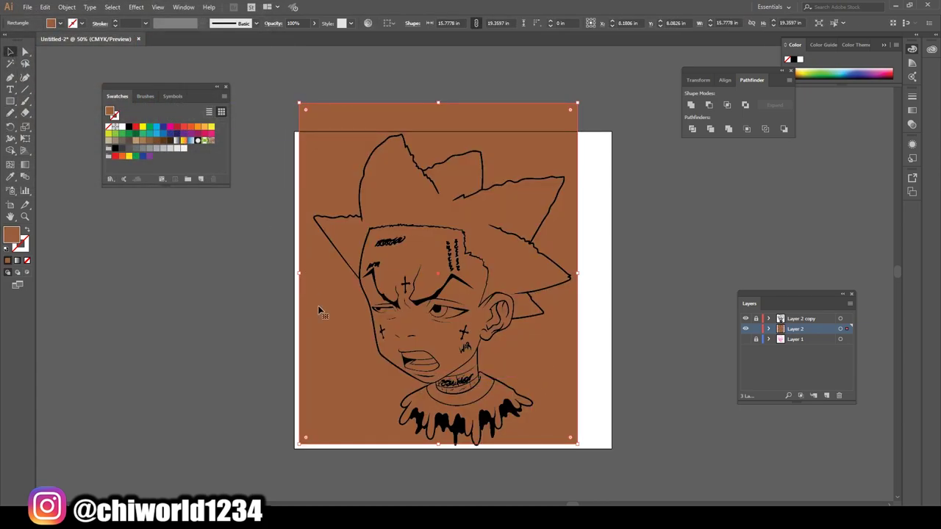
pyautogui.rightClick(319, 309)
pyautogui.moveTo(403, 463)
pyautogui.click(479, 481)
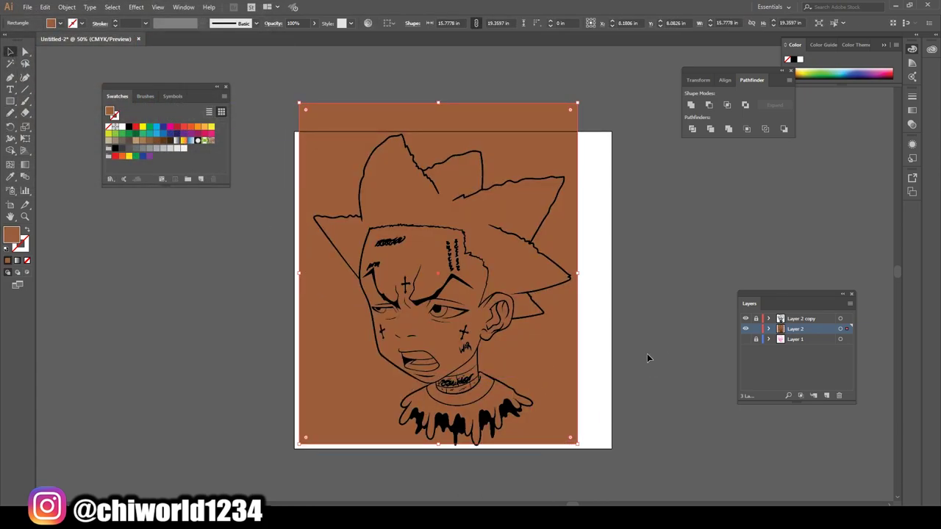
# Isolate the line art group and select the spiky hair shape.
pyautogui.click(525, 380)
pyautogui.rightClick(549, 154)
pyautogui.click(573, 210)
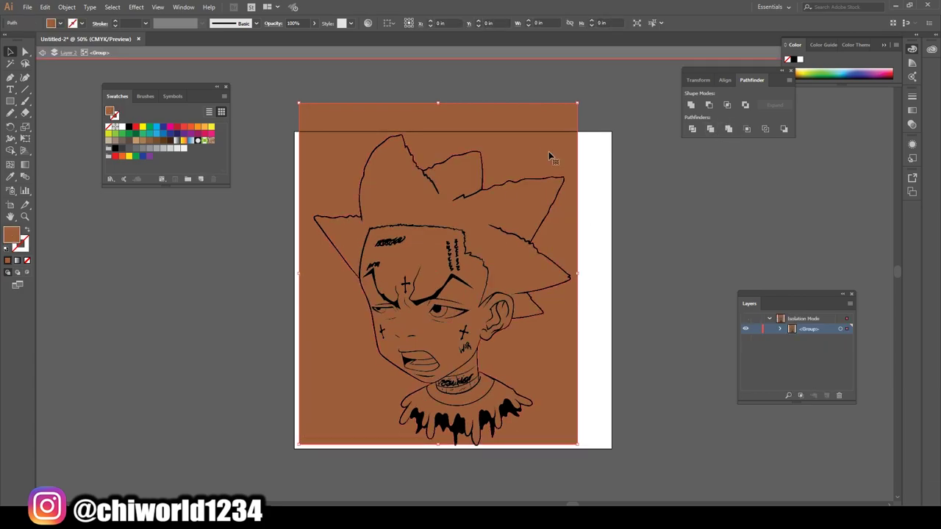
pyautogui.click(548, 297)
# Fill the spiky hair and the upper and lower teeth orange.
pyautogui.click(205, 126)
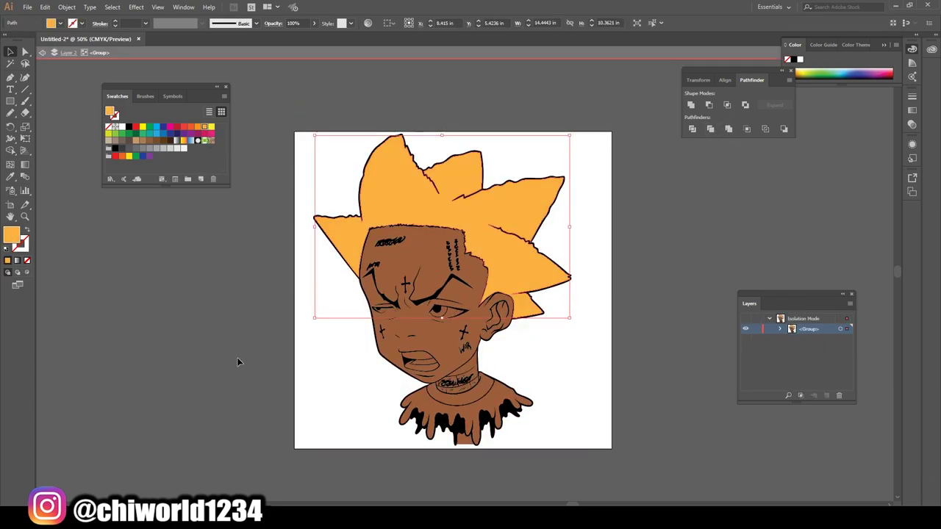
pyautogui.click(274, 317)
pyautogui.scroll(3, 437, 342)
pyautogui.click(384, 406)
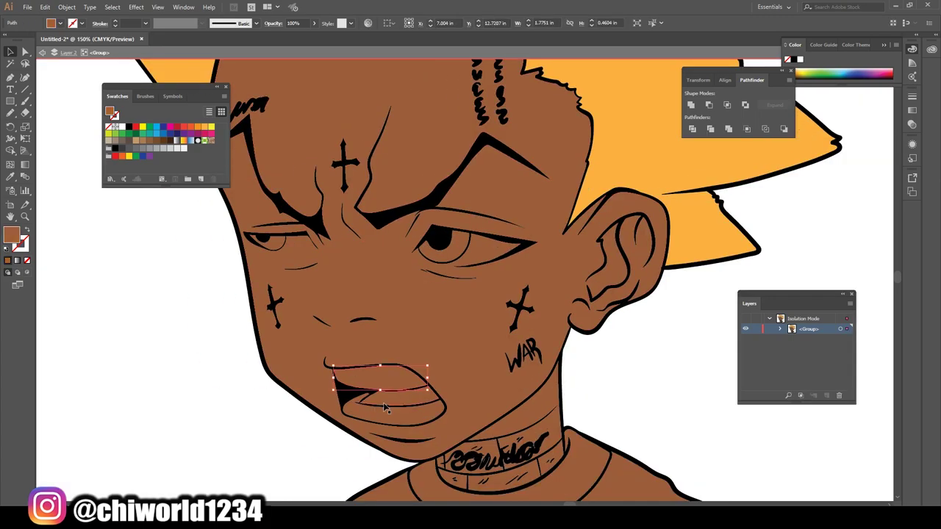
pyautogui.click(197, 127)
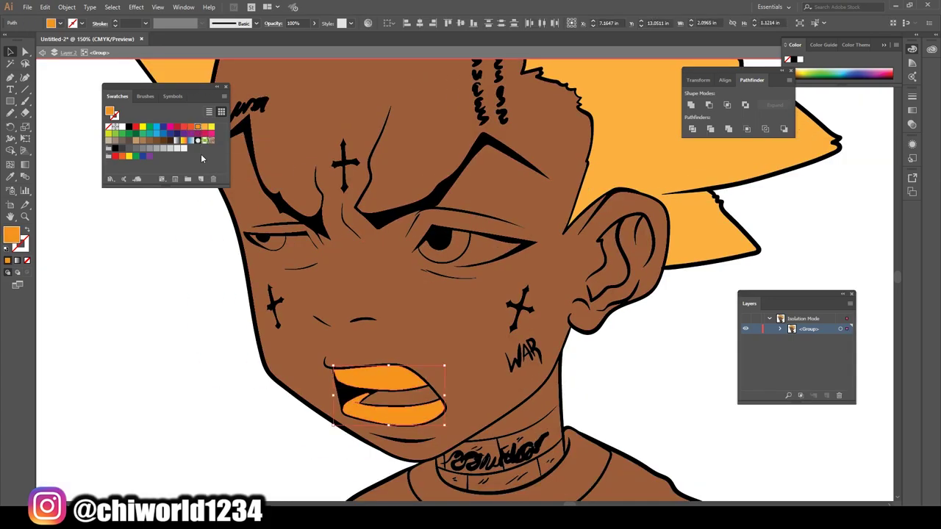
# Fill the inside of the mouth dark red (#6D2C2C) via the Color Picker.
pyautogui.click(391, 402)
pyautogui.doubleClick(11, 233)
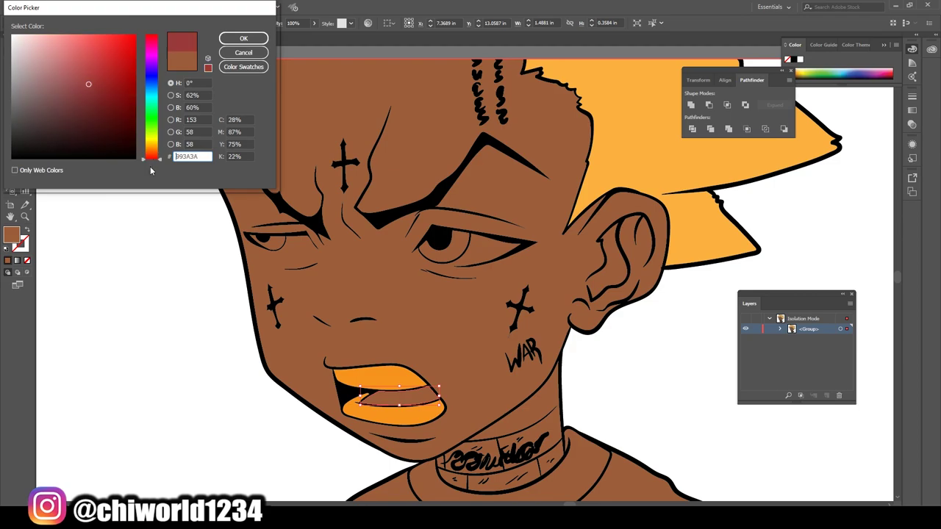
pyautogui.click(86, 105)
pyautogui.click(228, 41)
pyautogui.click(158, 346)
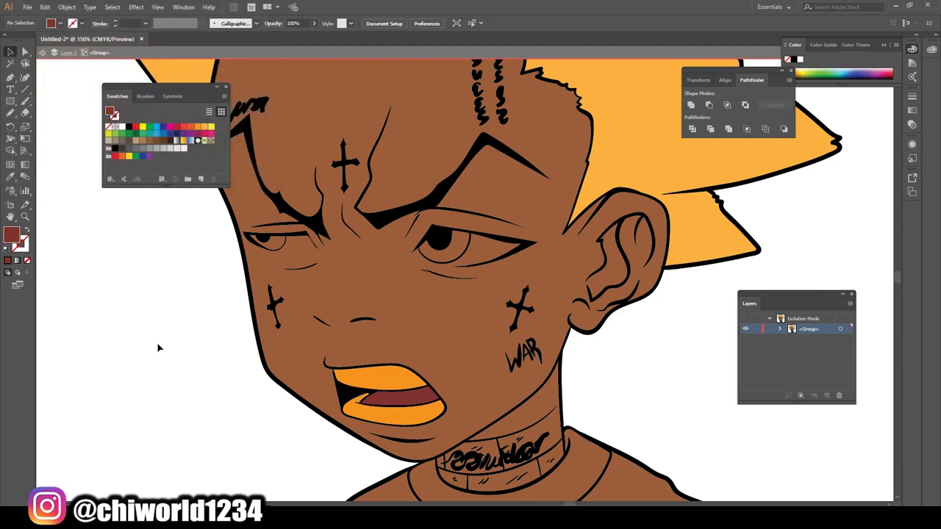
pyautogui.hotkey('ctrl', '0')
# Fill the shirt body orange instead of blue, then exit isolation mode.
pyautogui.hotkey('ctrl', '+')
pyautogui.hotkey('ctrl', '+')
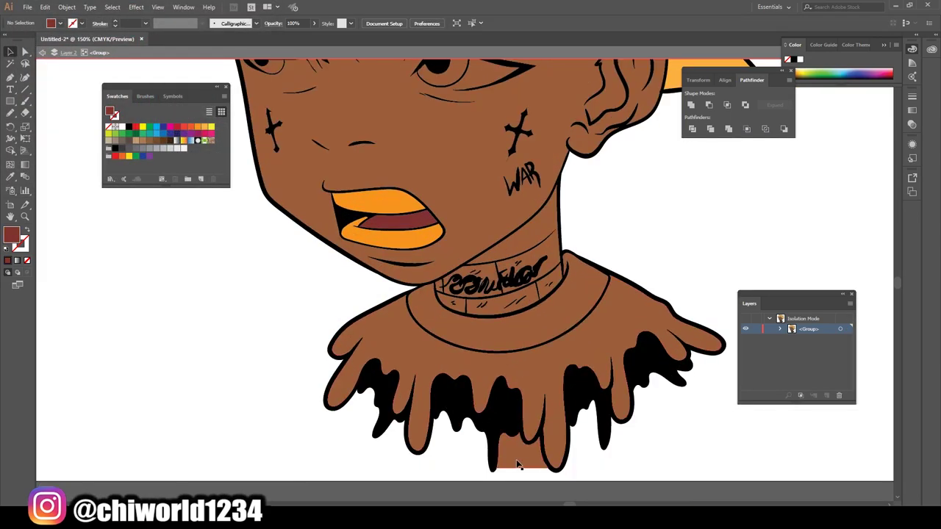
pyautogui.rightClick(536, 325)
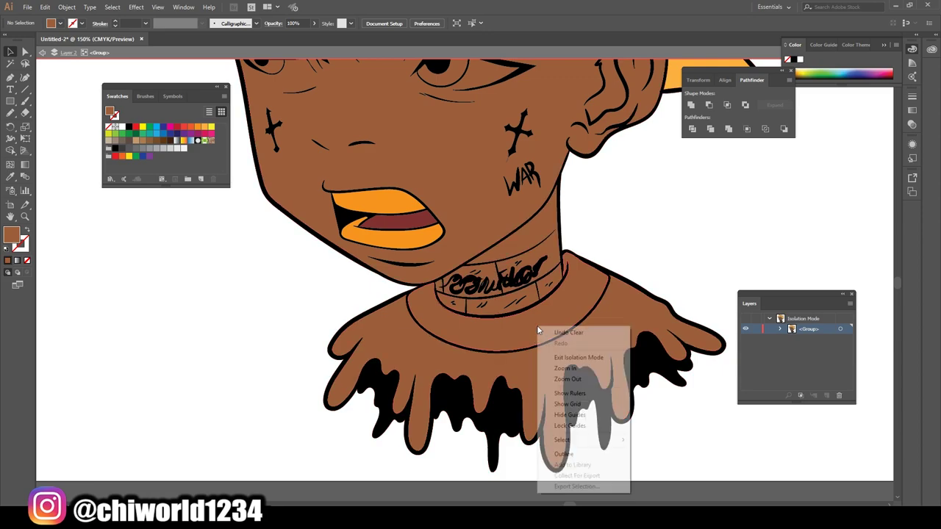
pyautogui.click(504, 345)
pyautogui.click(353, 371)
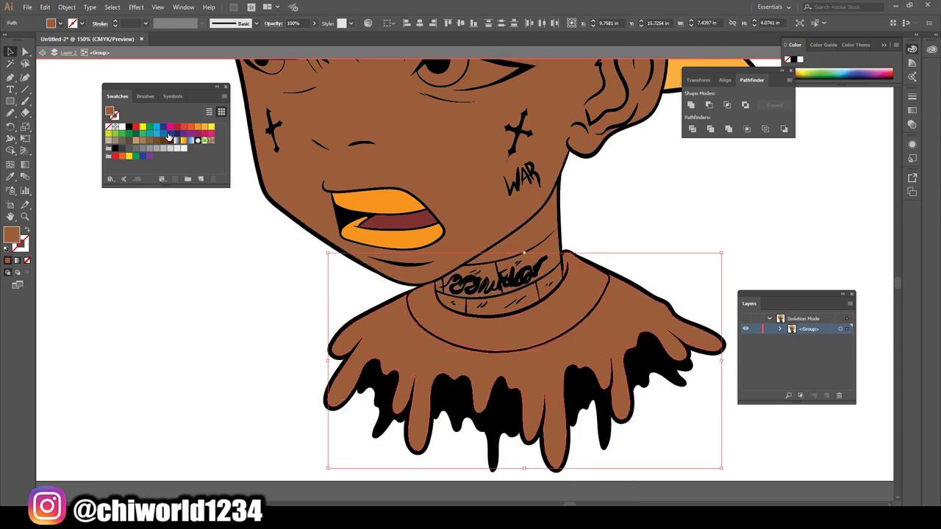
pyautogui.click(170, 135)
pyautogui.click(190, 127)
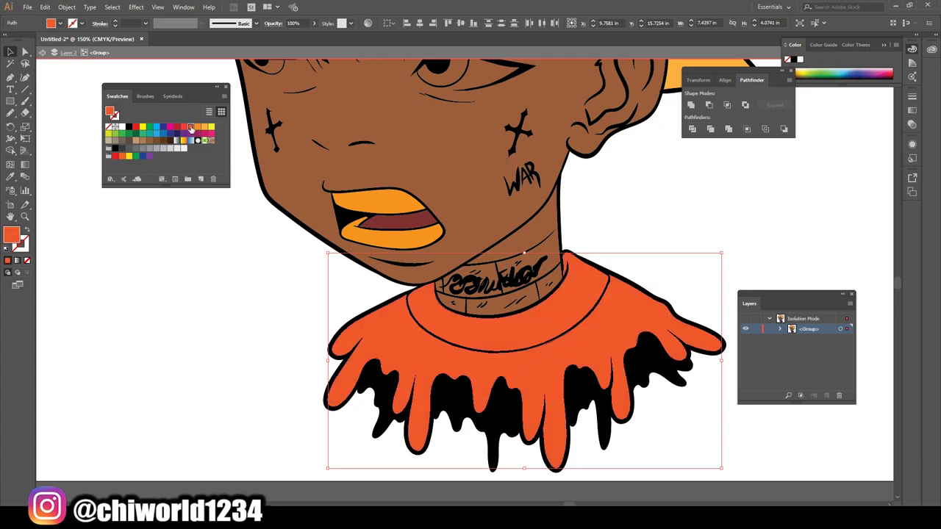
pyautogui.press('Escape')
pyautogui.hotkey('ctrl', '-')
pyautogui.hotkey('ctrl', '-')
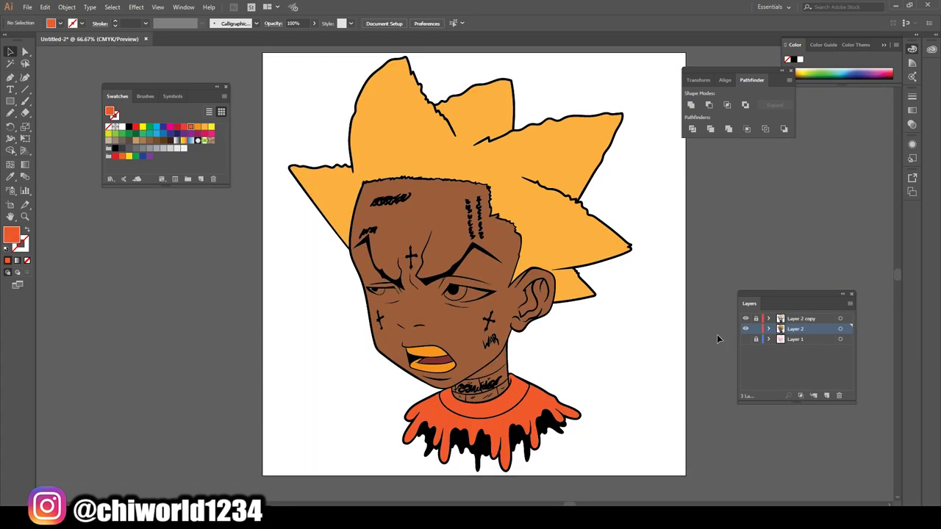
# Add a new layer and set the fill colour to dark brown #5E2414.
pyautogui.click(826, 396)
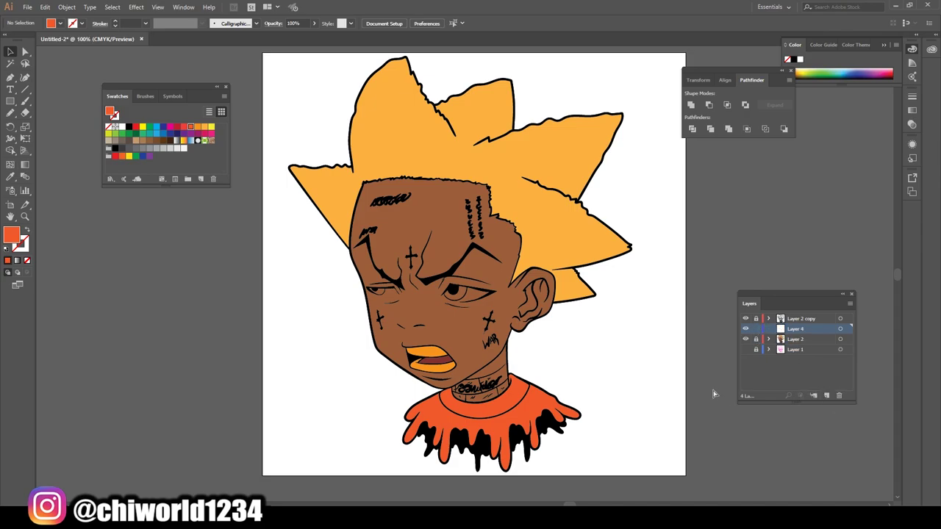
pyautogui.hotkey('ctrl', '+')
pyautogui.hotkey('ctrl', '+')
pyautogui.hotkey('ctrl', '+')
pyautogui.hotkey('ctrl', '+')
pyautogui.hotkey('ctrl', '+')
pyautogui.scroll(-5, 116, 232)
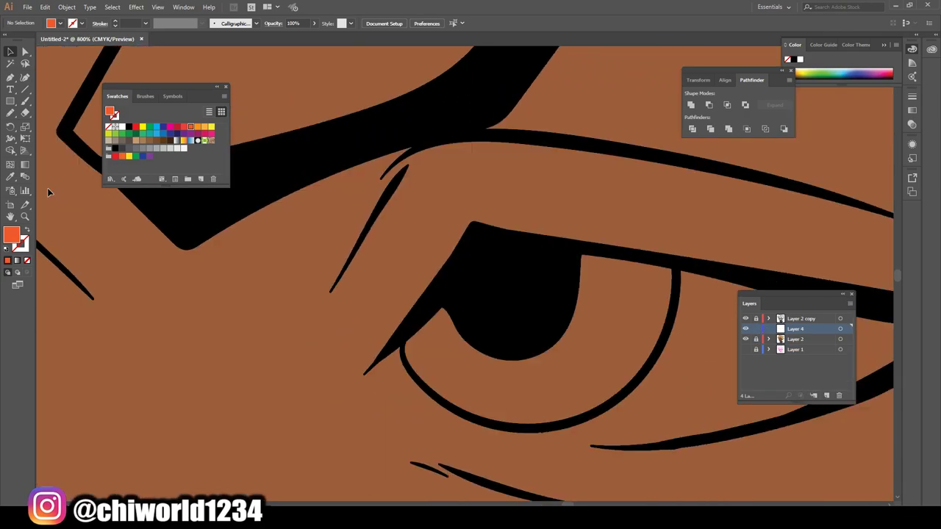
pyautogui.doubleClick(11, 234)
pyautogui.moveTo(95, 121); pyautogui.dragTo(110, 112)
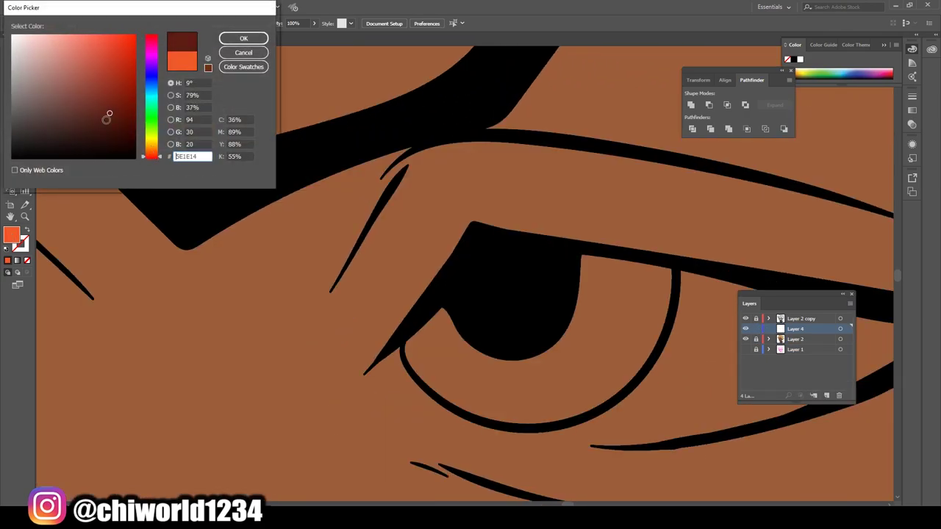
pyautogui.click(243, 38)
# Pencil-draw dark brown fills over the right and left irises.
pyautogui.press('n')
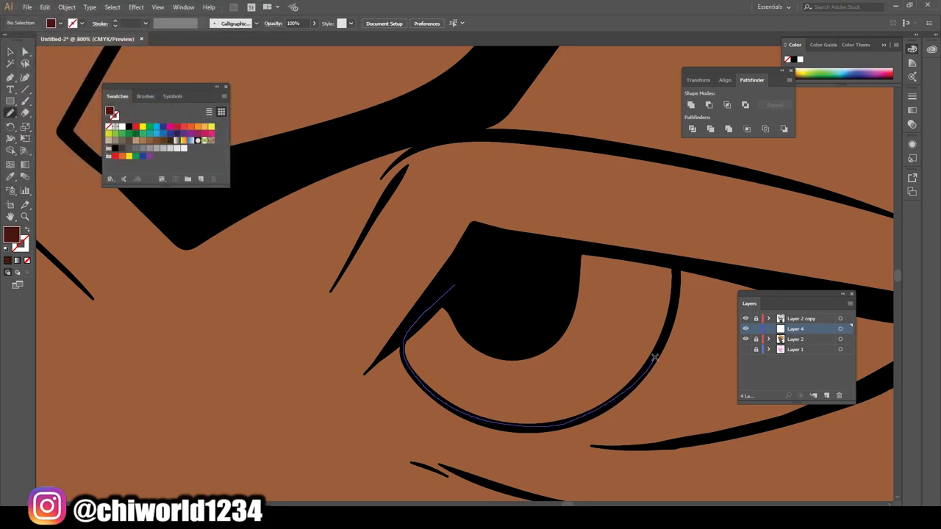
pyautogui.moveTo(674, 266); pyautogui.dragTo(479, 257)
pyautogui.hotkey('ctrl', '1')
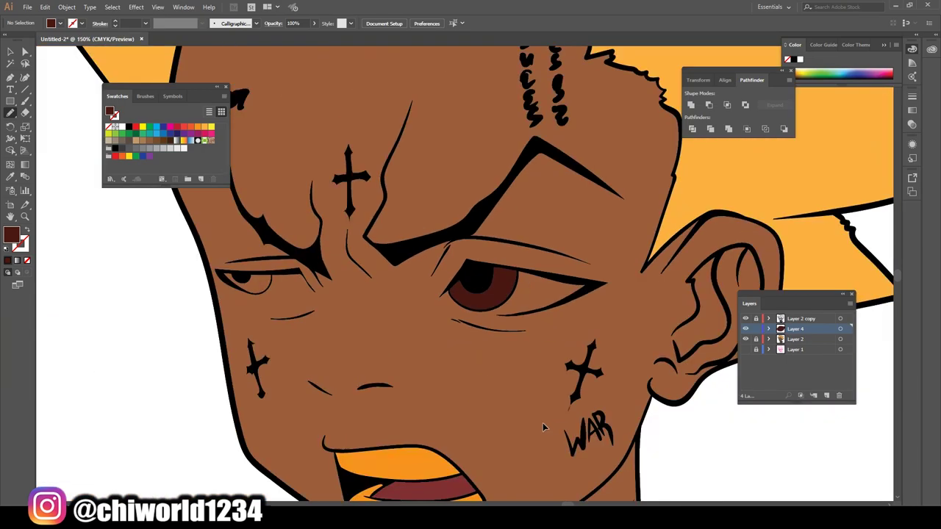
pyautogui.hotkey('ctrl', '+')
pyautogui.hotkey('ctrl', '+')
pyautogui.hotkey('ctrl', '+')
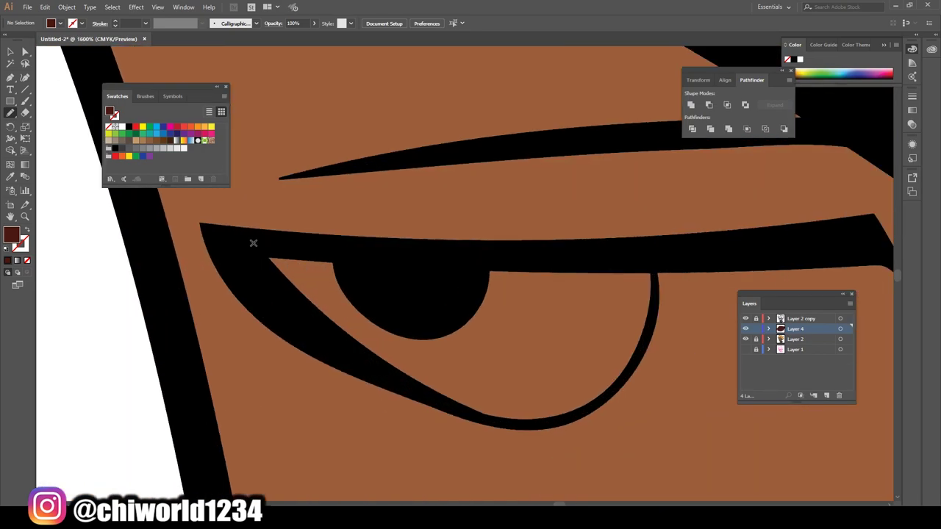
pyautogui.moveTo(250, 241); pyautogui.dragTo(469, 414)
pyautogui.moveTo(653, 272); pyautogui.dragTo(219, 238)
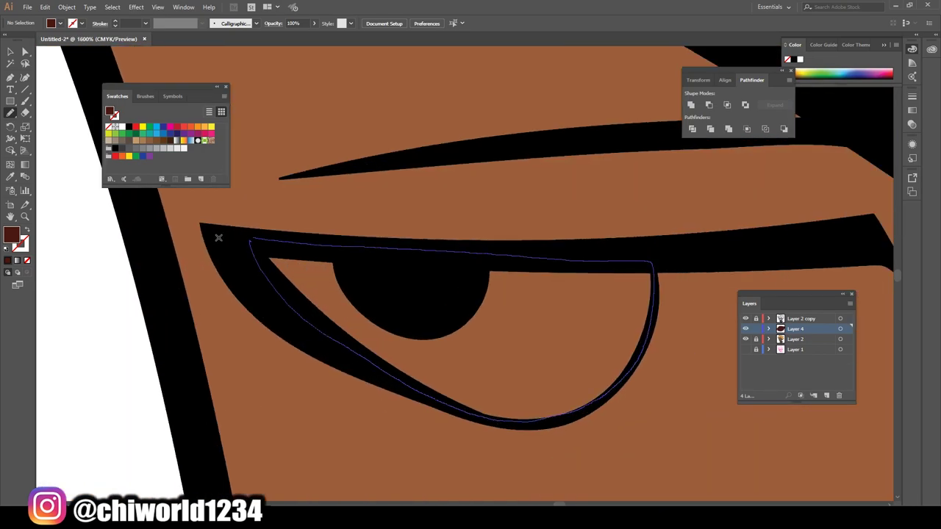
pyautogui.hotkey('ctrl', '-')
pyautogui.hotkey('ctrl', '-')
pyautogui.hotkey('ctrl', '-')
pyautogui.hotkey('ctrl', '-')
pyautogui.hotkey('ctrl', '-')
pyautogui.hotkey('ctrl', '-')
pyautogui.hotkey('ctrl', '-')
pyautogui.hscroll(1, 268, 255)
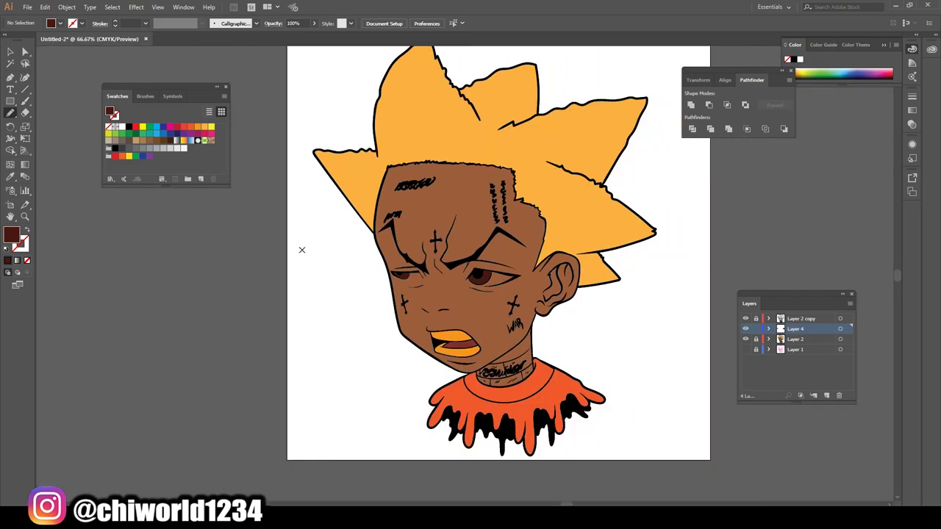
# Create Layer 5 and move it below Layer 4.
pyautogui.click(813, 395)
pyautogui.moveTo(797, 329); pyautogui.dragTo(792, 342)
pyautogui.hotkey('ctrl', '+')
pyautogui.hotkey('ctrl', '+')
pyautogui.hotkey('ctrl', '+')
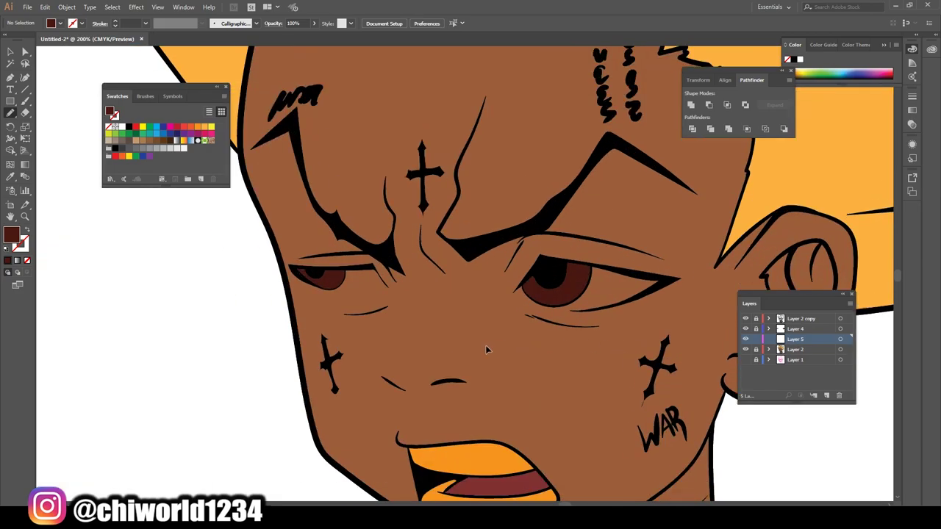
pyautogui.hotkey('ctrl', '+')
pyautogui.hotkey('ctrl', '+')
pyautogui.hotkey('ctrl', '+')
pyautogui.hotkey('ctrl', '+')
pyautogui.hotkey('ctrl', '+')
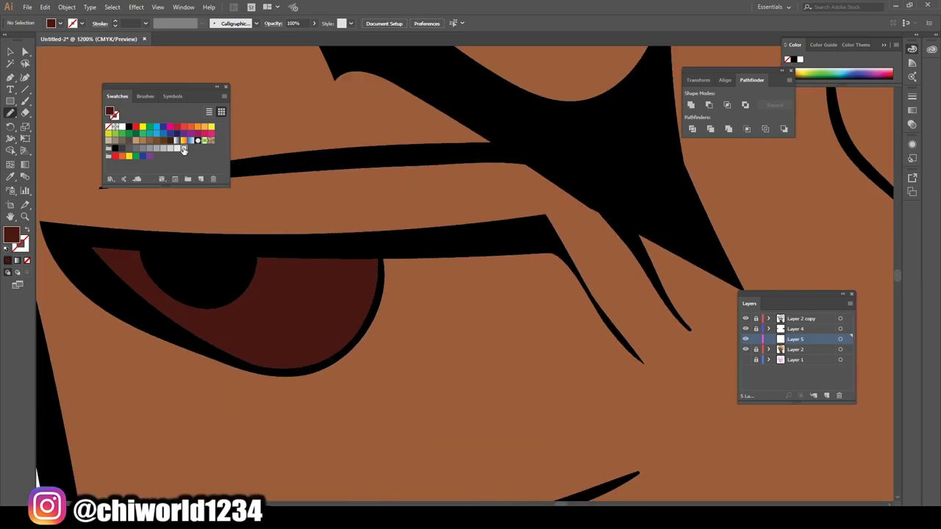
# Set the fill to white and pencil-draw the first eye's white around the iris.
pyautogui.click(184, 149)
pyautogui.click(11, 101)
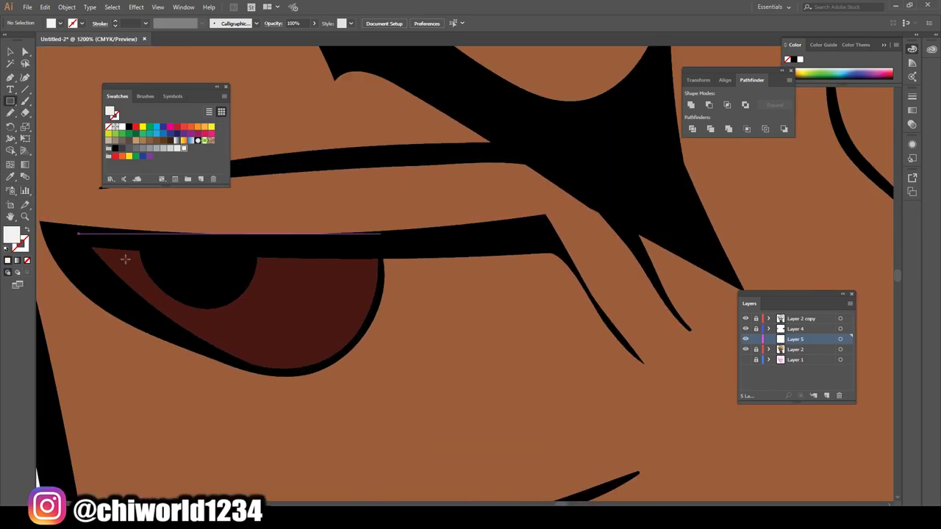
pyautogui.press('n')
pyautogui.moveTo(157, 321)
pyautogui.mouseDown()
pyautogui.moveTo(430, 394)
pyautogui.moveTo(651, 378)
pyautogui.mouseUp()
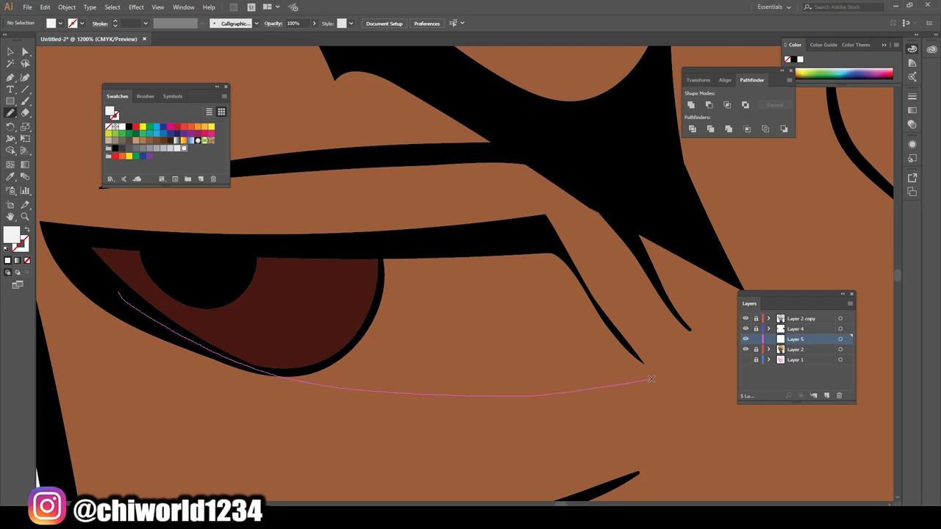
pyautogui.moveTo(580, 282); pyautogui.dragTo(121, 294)
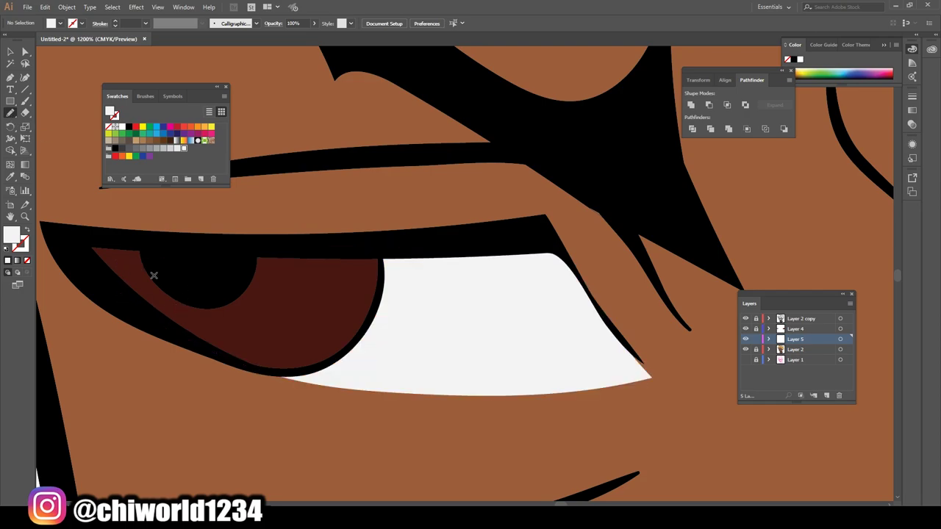
# Draw the white eyeball shape for the second eye.
pyautogui.hotkey('ctrl', '-')
pyautogui.hotkey('ctrl', '-')
pyautogui.hotkey('ctrl', '-')
pyautogui.hotkey('ctrl', '-')
pyautogui.hotkey('ctrl', '-')
pyautogui.hotkey('ctrl', '+')
pyautogui.hotkey('ctrl', '+')
pyautogui.hotkey('ctrl', '+')
pyautogui.hotkey('ctrl', '+')
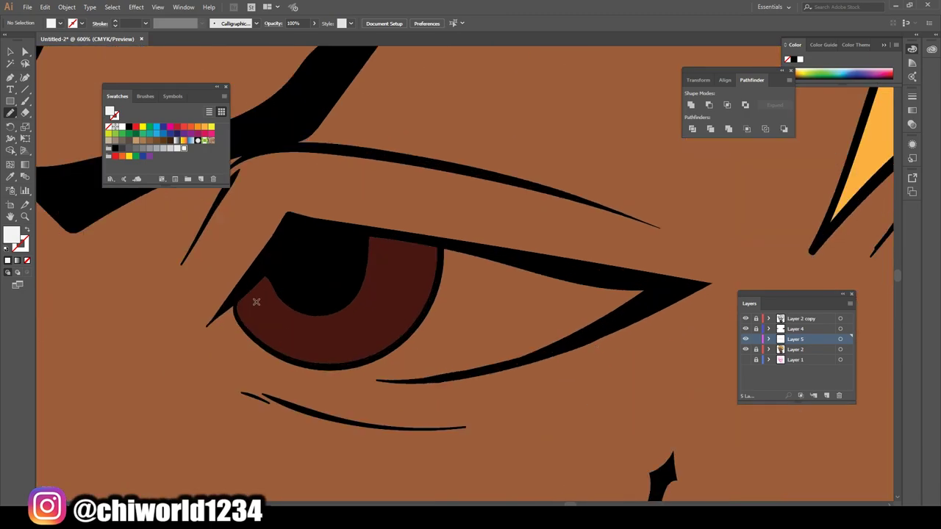
pyautogui.moveTo(473, 375)
pyautogui.mouseDown()
pyautogui.moveTo(654, 277)
pyautogui.moveTo(279, 246)
pyautogui.moveTo(273, 304)
pyautogui.mouseUp()
pyautogui.hotkey('ctrl', '-')
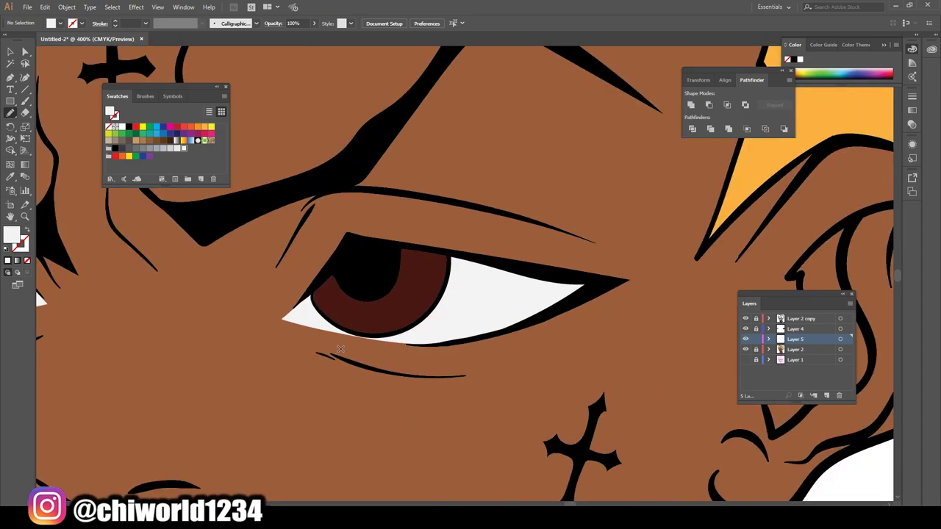
pyautogui.hotkey('ctrl', '-')
pyautogui.hotkey('ctrl', '-')
pyautogui.hotkey('ctrl', '-')
pyautogui.hotkey('ctrl', '-')
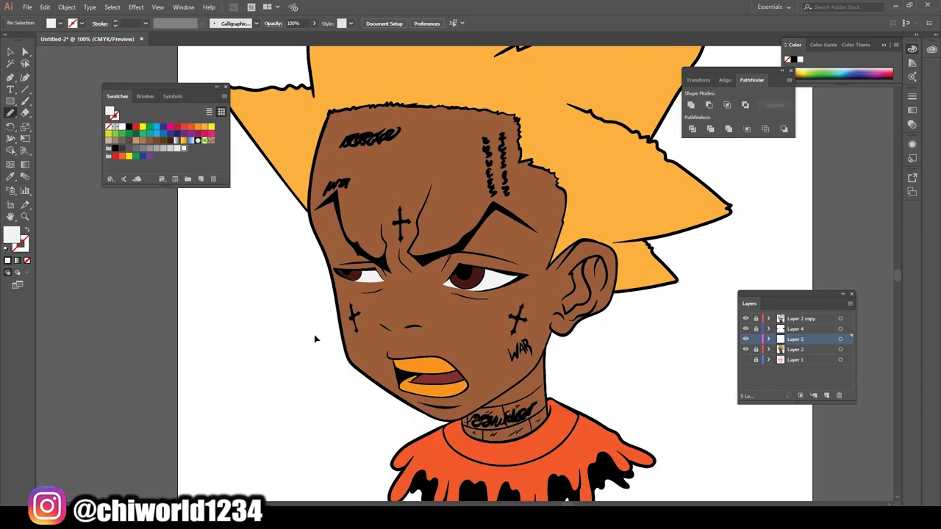
pyautogui.hotkey('ctrl', '-')
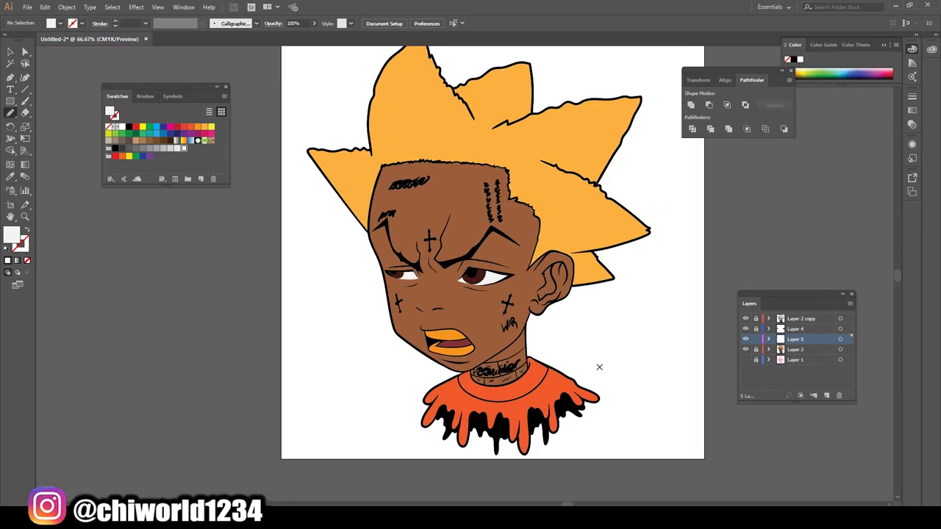
pyautogui.hotkey('ctrl', '+')
pyautogui.hotkey('ctrl', '+')
pyautogui.hotkey('ctrl', '+')
pyautogui.hotkey('ctrl', '+')
pyautogui.hotkey('ctrl', '+')
pyautogui.hotkey('ctrl', '+')
pyautogui.hotkey('ctrl', '+')
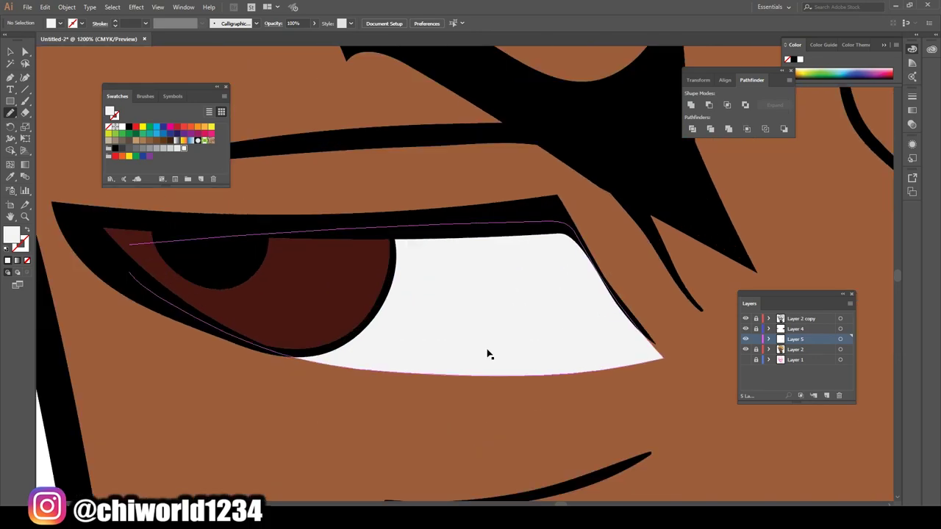
# Set the fill colour to a greyish purple and deselect everything.
pyautogui.doubleClick(12, 235)
pyautogui.click(41, 109)
pyautogui.moveTo(150, 96); pyautogui.dragTo(150, 66)
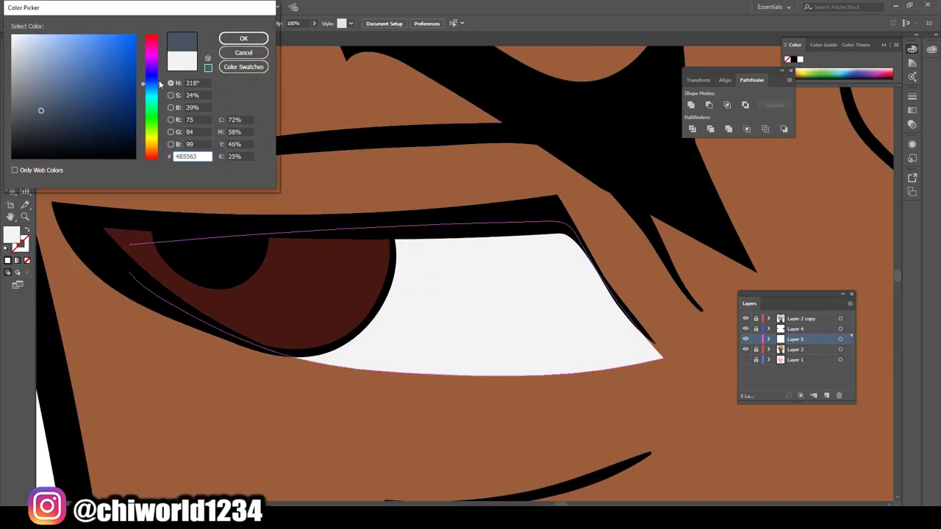
pyautogui.moveTo(28, 110); pyautogui.dragTo(22, 110)
pyautogui.moveTo(159, 67); pyautogui.dragTo(159, 59)
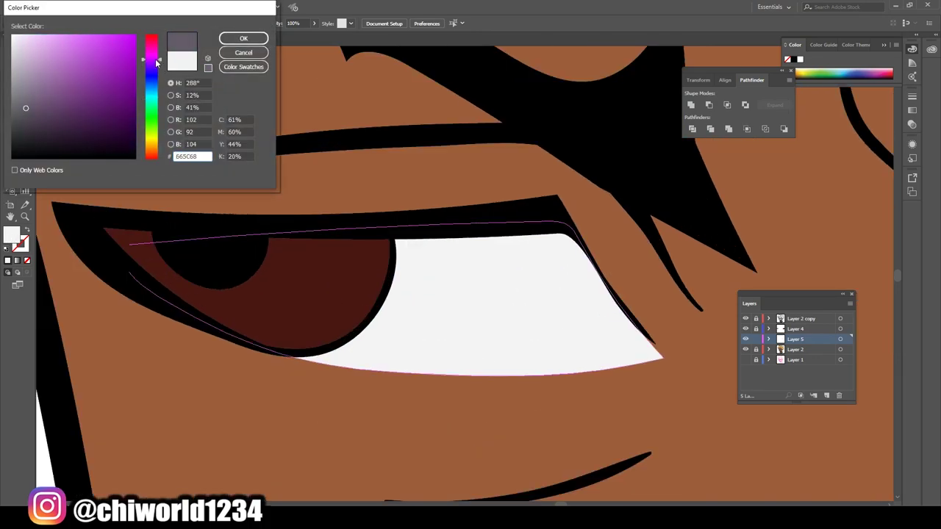
pyautogui.click(34, 119)
pyautogui.click(243, 39)
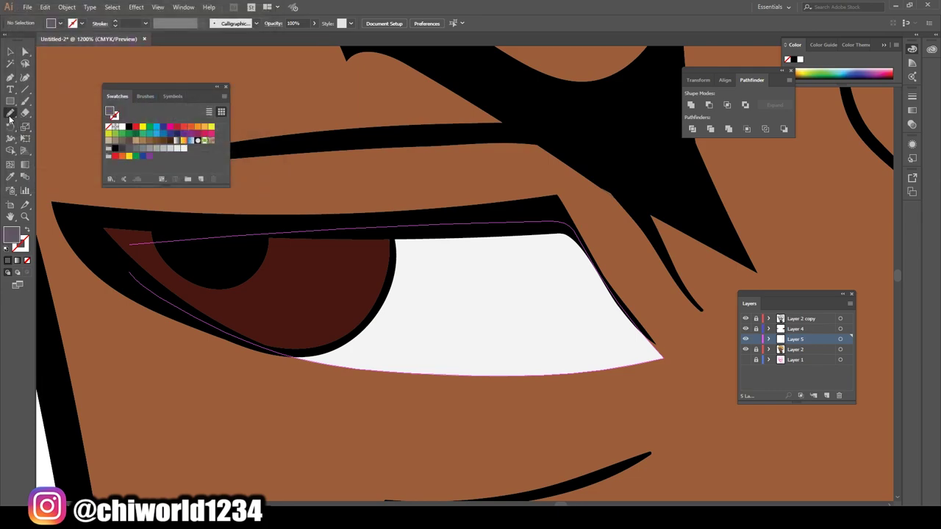
pyautogui.hotkey('ctrl', 'shift', 'a')
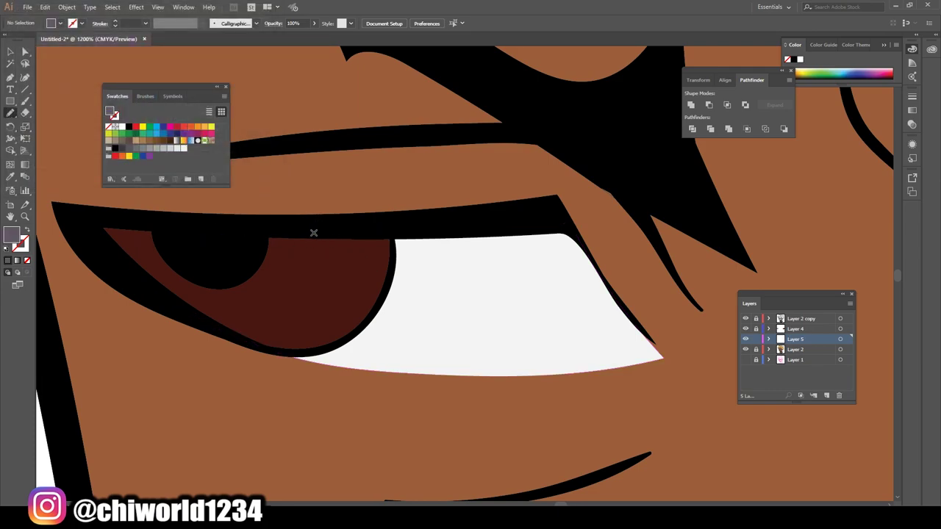
# Pencil-draw a grey-purple shadow along the first eye's upper lid.
pyautogui.moveTo(286, 229); pyautogui.dragTo(585, 244)
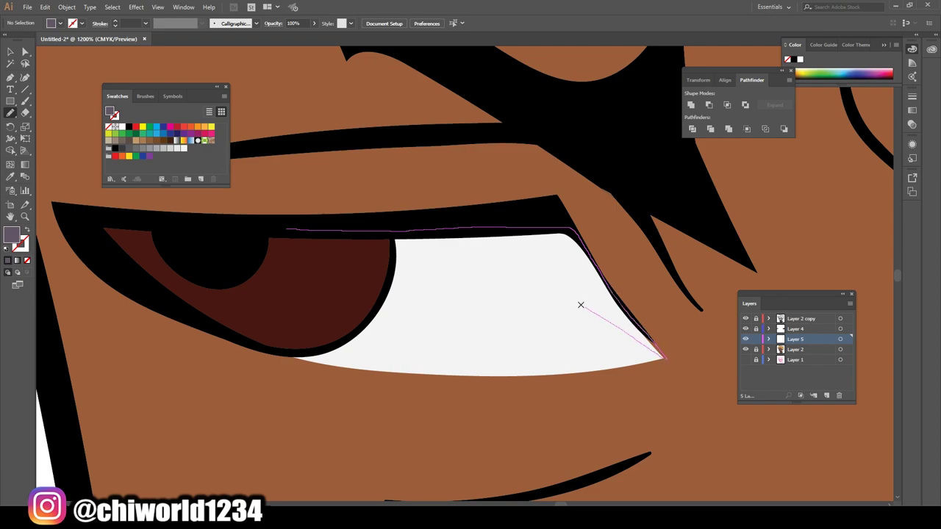
pyautogui.moveTo(665, 358); pyautogui.dragTo(205, 264)
pyautogui.hotkey('ctrl', '-')
pyautogui.hotkey('ctrl', '-')
pyautogui.hotkey('ctrl', '-')
pyautogui.hotkey('ctrl', '-')
pyautogui.hotkey('ctrl', '-')
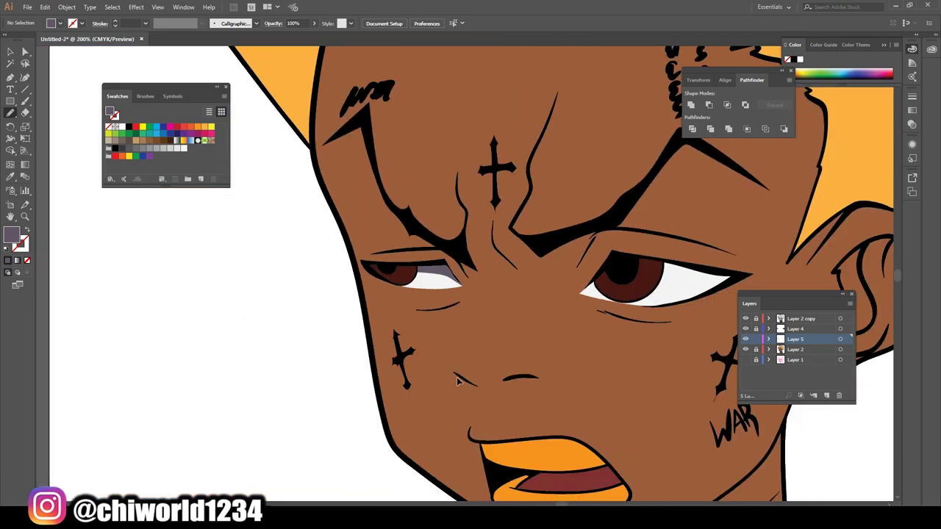
pyautogui.hotkey('ctrl', '+')
pyautogui.hotkey('ctrl', '+')
pyautogui.hotkey('ctrl', '+')
pyautogui.hotkey('ctrl', '+')
pyautogui.hotkey('ctrl', '+')
pyautogui.hotkey('ctrl', '-')
pyautogui.hotkey('ctrl', '-')
pyautogui.hotkey('ctrl', '-')
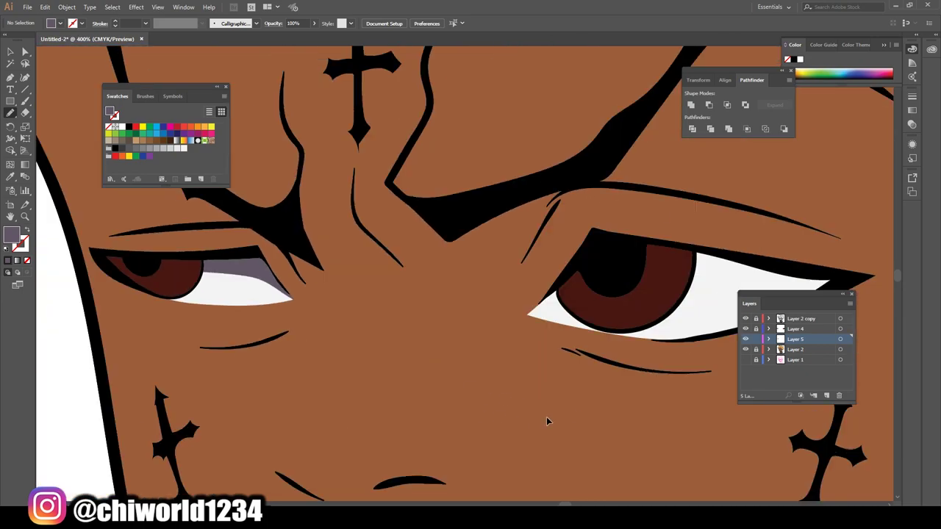
pyautogui.hscroll(3, 546, 417)
pyautogui.hotkey('ctrl', '+')
# Draw the matching grey-purple lid shadow over the other eye white.
pyautogui.moveTo(304, 304); pyautogui.dragTo(453, 297)
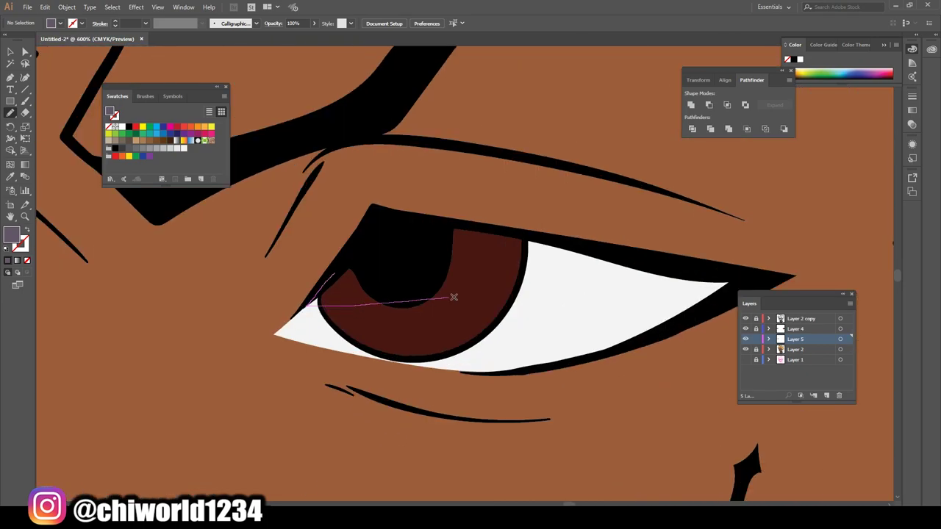
pyautogui.moveTo(516, 293)
pyautogui.mouseDown()
pyautogui.moveTo(622, 336)
pyautogui.moveTo(746, 279)
pyautogui.moveTo(434, 225)
pyautogui.moveTo(358, 269)
pyautogui.mouseUp()
pyautogui.hotkey('ctrl', '-')
pyautogui.hotkey('ctrl', '-')
pyautogui.hotkey('ctrl', '-')
pyautogui.hotkey('ctrl', '-')
pyautogui.hotkey('ctrl', '-')
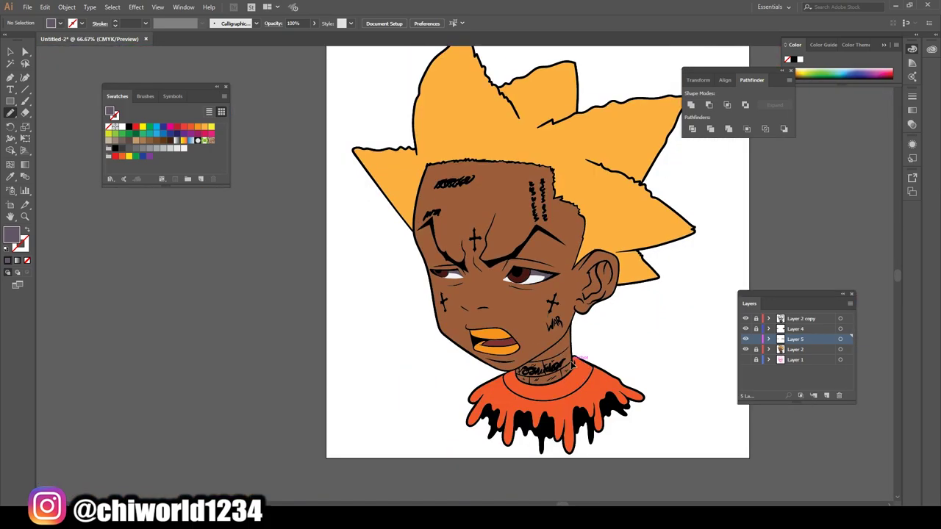
pyautogui.hotkey('ctrl', '+')
pyautogui.hotkey('ctrl', '+')
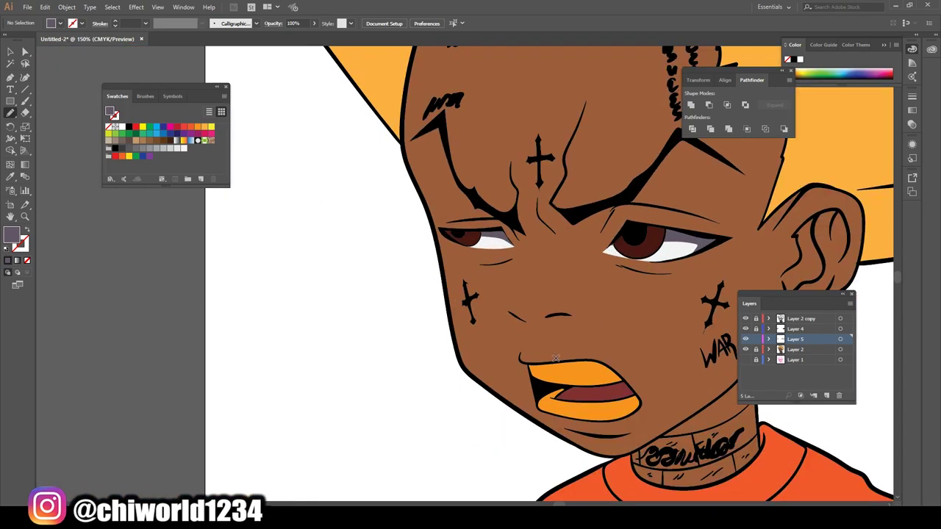
pyautogui.hotkey('ctrl', '+')
pyautogui.hotkey('ctrl', '+')
pyautogui.hscroll(2, 552, 360)
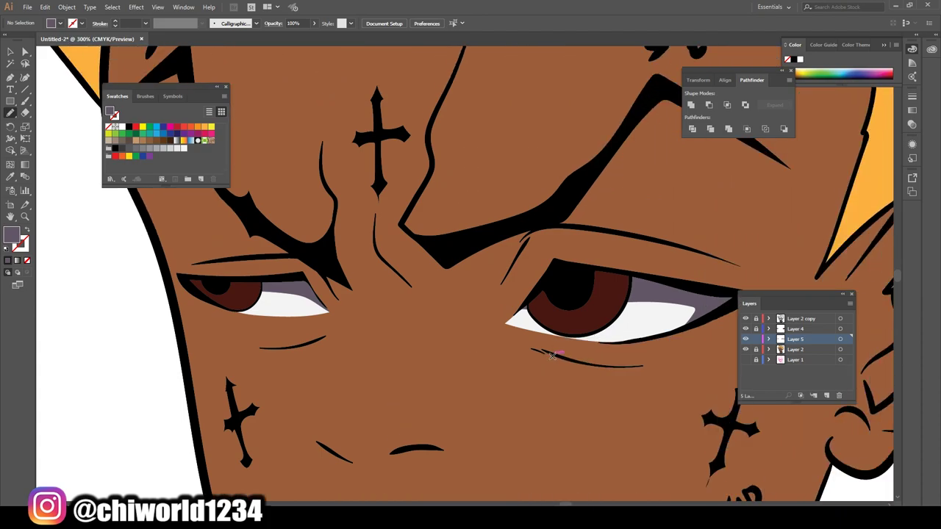
pyautogui.scroll(3, 553, 360)
# Sample the brown skin colour and darken it for shading.
pyautogui.press('i')
pyautogui.click(441, 320)
pyautogui.doubleClick(11, 234)
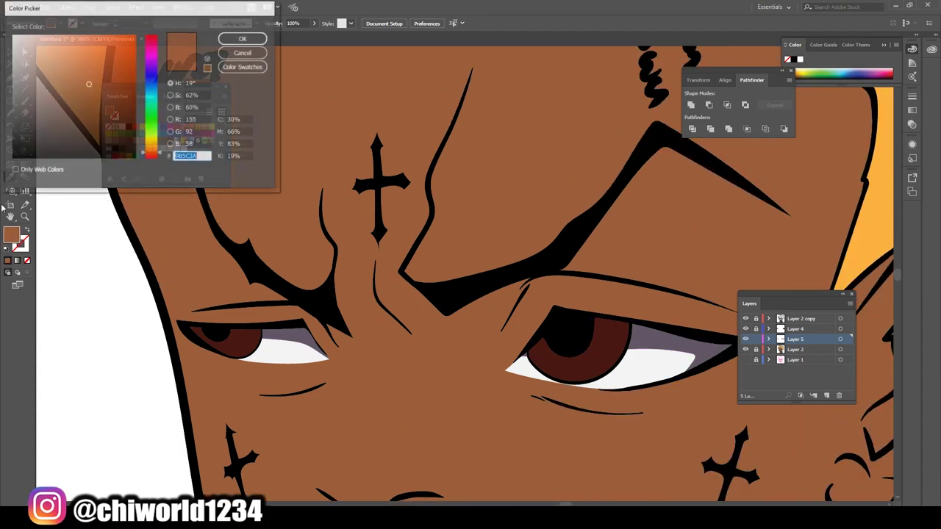
pyautogui.moveTo(73, 95)
pyautogui.mouseDown()
pyautogui.moveTo(83, 117)
pyautogui.moveTo(91, 110)
pyautogui.mouseUp()
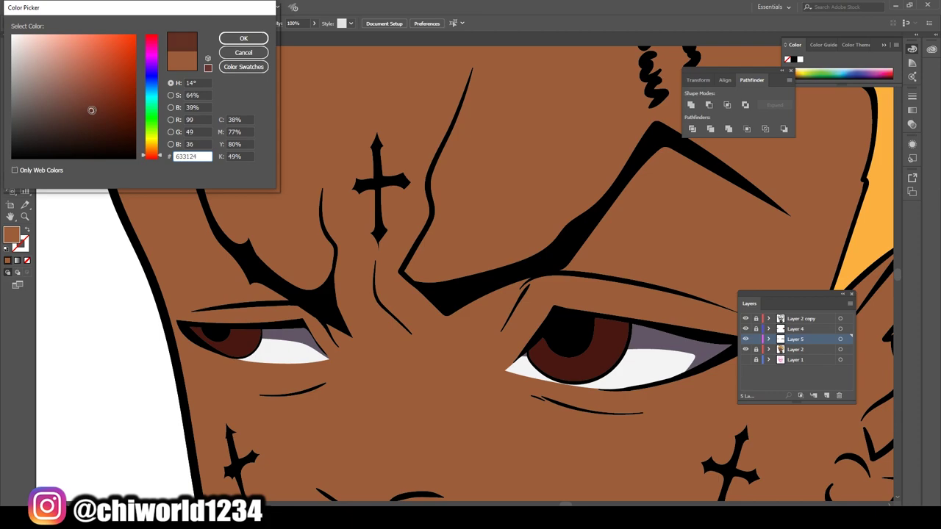
pyautogui.click(243, 37)
pyautogui.hscroll(5, 482, 291)
pyautogui.scroll(1, 482, 296)
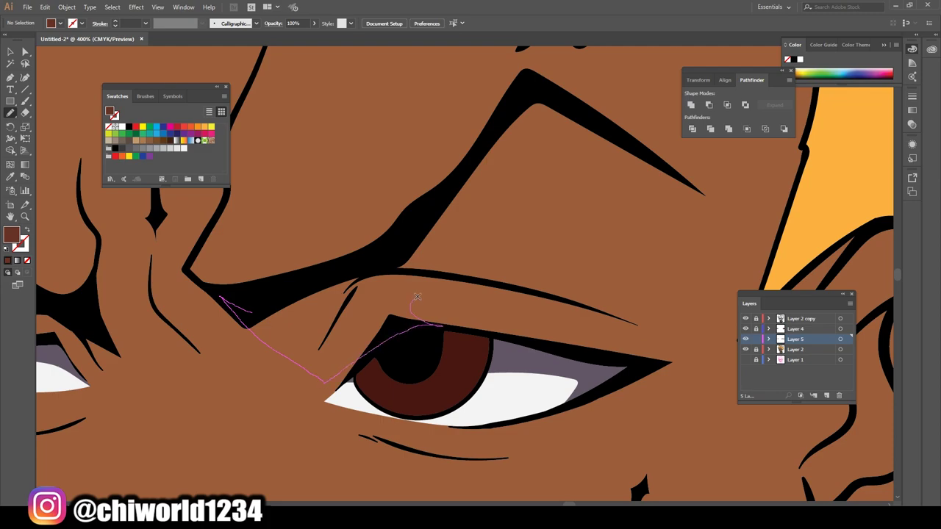
# Draw dark brown shadows under one brow and beneath the nose.
pyautogui.moveTo(417, 296); pyautogui.dragTo(529, 288)
pyautogui.moveTo(463, 191)
pyautogui.mouseDown()
pyautogui.moveTo(339, 264)
pyautogui.moveTo(243, 300)
pyautogui.mouseUp()
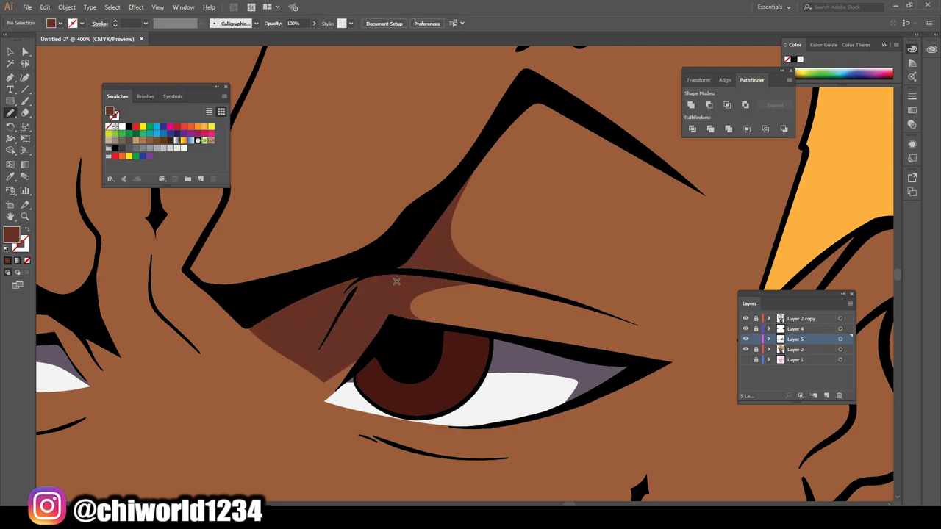
pyautogui.scroll(-5, 473, 503)
pyautogui.scroll(5, 399, 468)
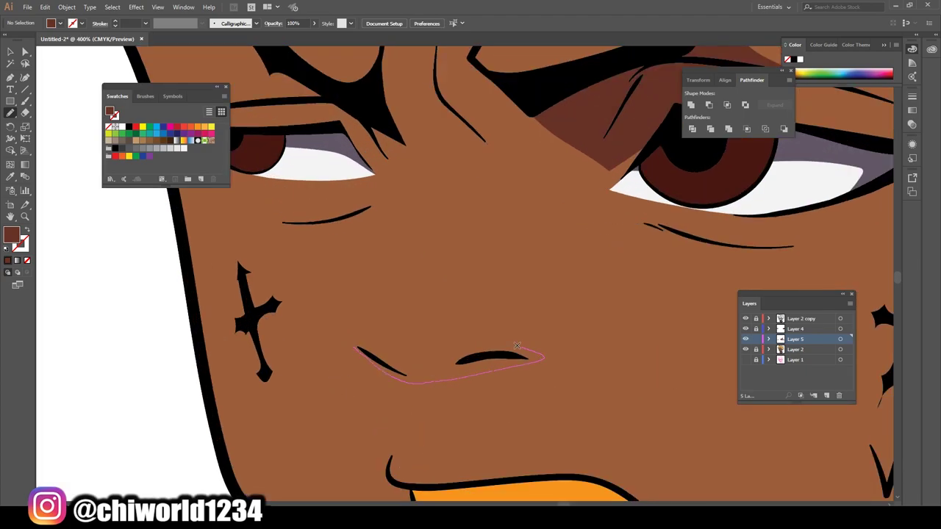
pyautogui.moveTo(516, 345); pyautogui.dragTo(356, 348)
pyautogui.scroll(-5, 420, 503)
pyautogui.scroll(1, 421, 502)
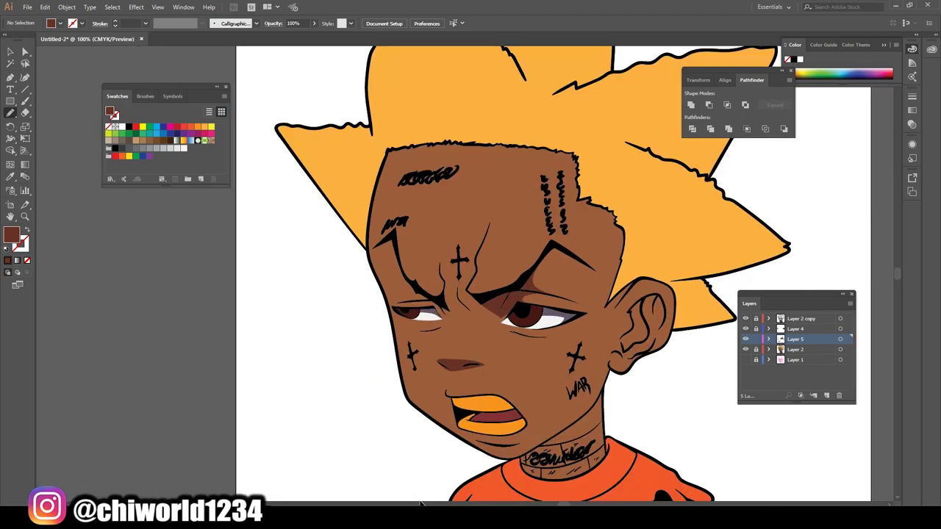
pyautogui.scroll(3, 411, 316)
pyautogui.scroll(2, 382, 316)
pyautogui.scroll(-1, 350, 321)
# Shade the other brow and eyelid and the side of the nose.
pyautogui.moveTo(351, 324)
pyautogui.mouseDown()
pyautogui.moveTo(345, 276)
pyautogui.moveTo(473, 237)
pyautogui.moveTo(485, 259)
pyautogui.moveTo(462, 360)
pyautogui.mouseUp()
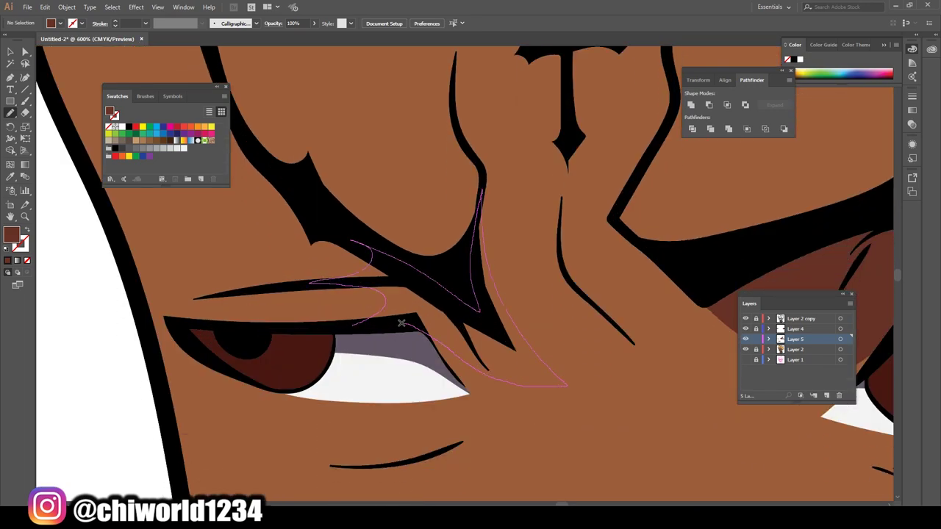
pyautogui.moveTo(401, 322); pyautogui.dragTo(358, 323)
pyautogui.moveTo(567, 278)
pyautogui.mouseDown()
pyautogui.moveTo(625, 338)
pyautogui.moveTo(562, 168)
pyautogui.moveTo(559, 345)
pyautogui.mouseUp()
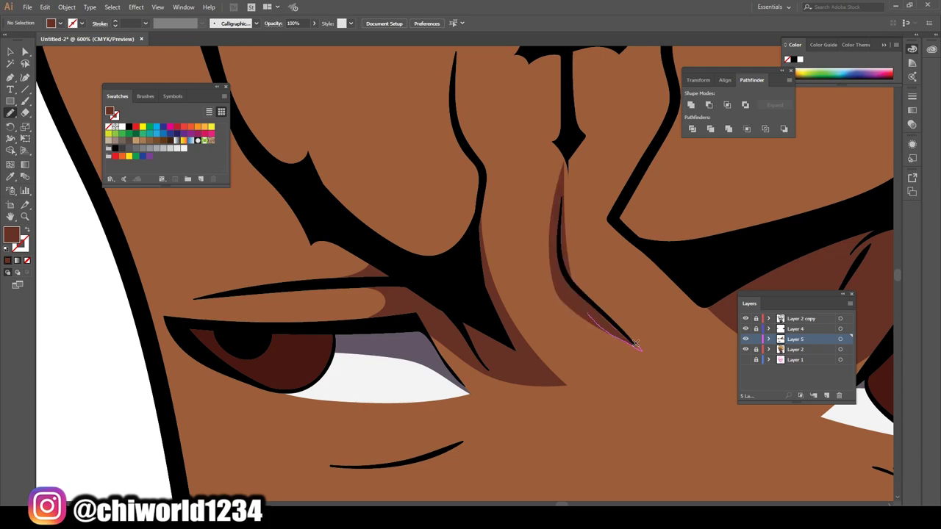
pyautogui.moveTo(636, 345); pyautogui.dragTo(588, 317)
pyautogui.scroll(-5, 616, 353)
pyautogui.scroll(5, 445, 220)
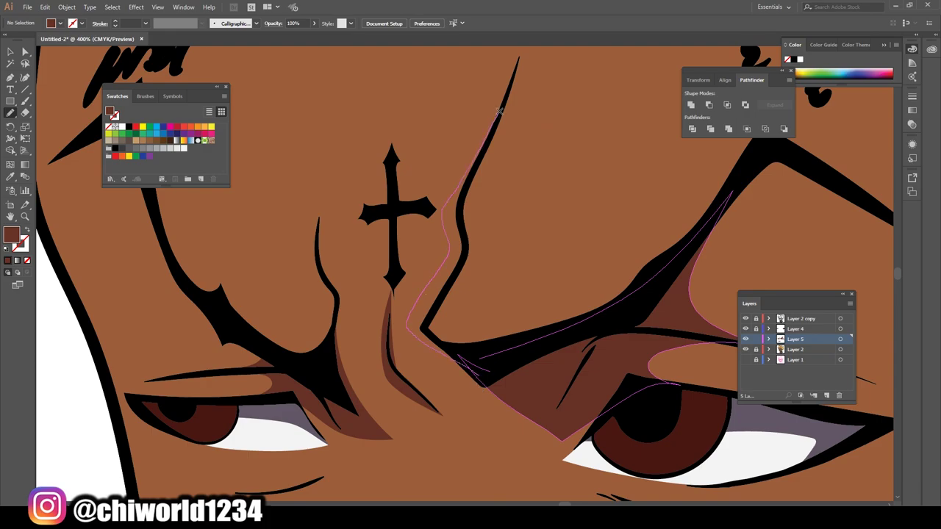
# Add shadows along the nose bridge and the jawline.
pyautogui.moveTo(499, 110)
pyautogui.mouseDown()
pyautogui.moveTo(430, 323)
pyautogui.moveTo(470, 360)
pyautogui.mouseUp()
pyautogui.scroll(-5, 449, 255)
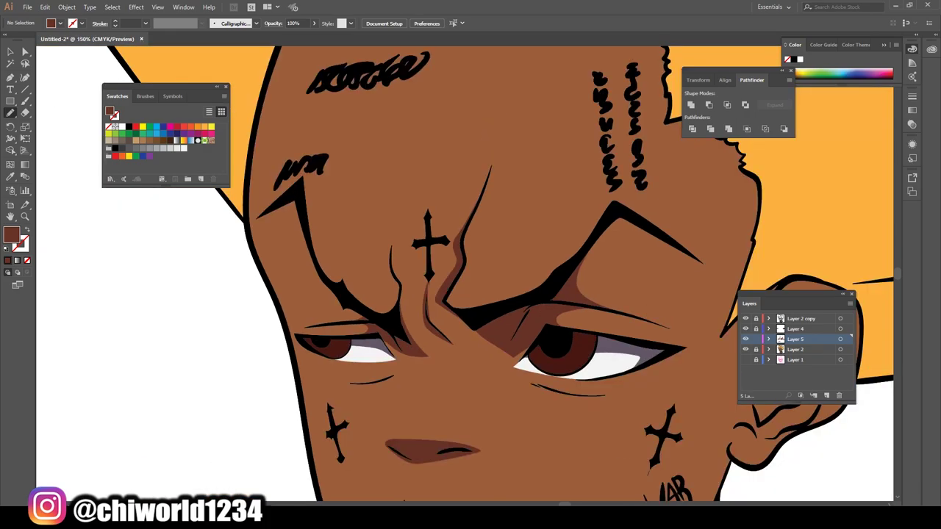
pyautogui.scroll(-3, 454, 473)
pyautogui.scroll(1, 454, 474)
pyautogui.scroll(3, 454, 473)
pyautogui.scroll(2, 457, 475)
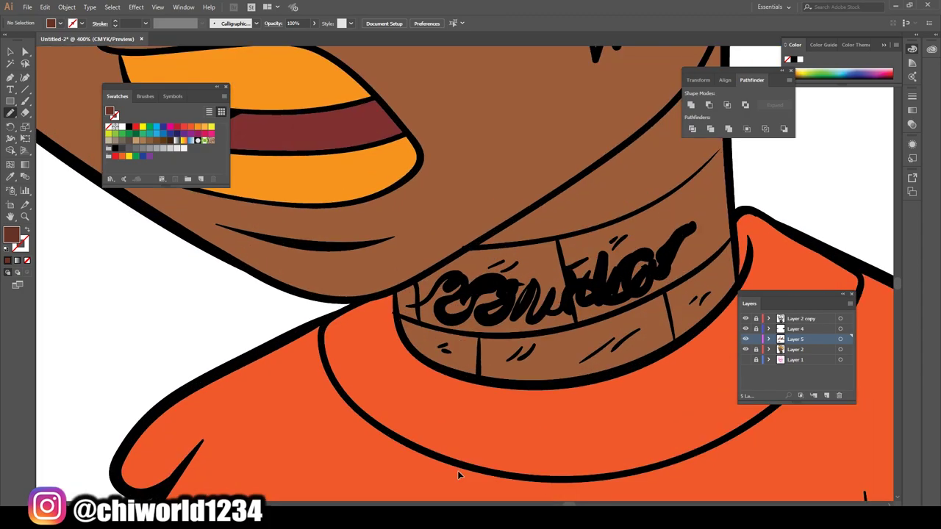
pyautogui.hscroll(3, 457, 475)
pyautogui.scroll(3, 457, 470)
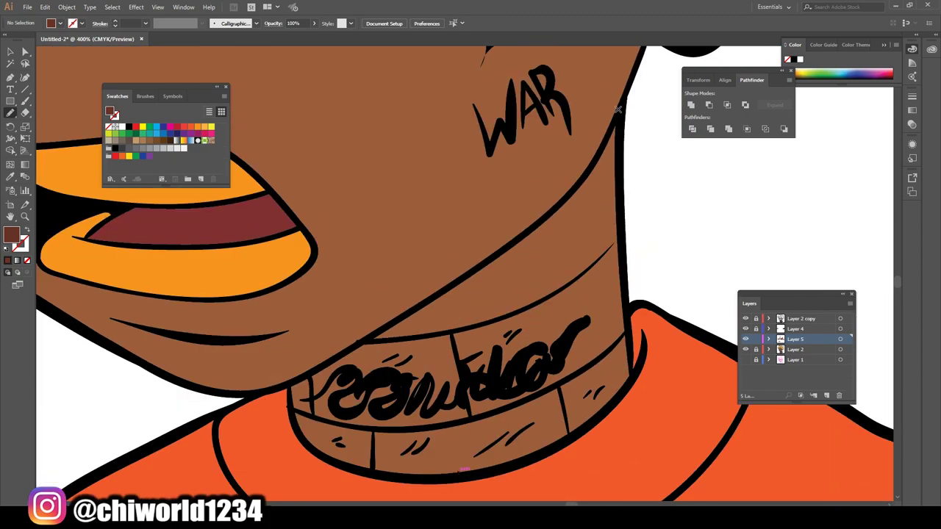
pyautogui.moveTo(618, 109)
pyautogui.mouseDown()
pyautogui.moveTo(296, 377)
pyautogui.moveTo(619, 120)
pyautogui.mouseUp()
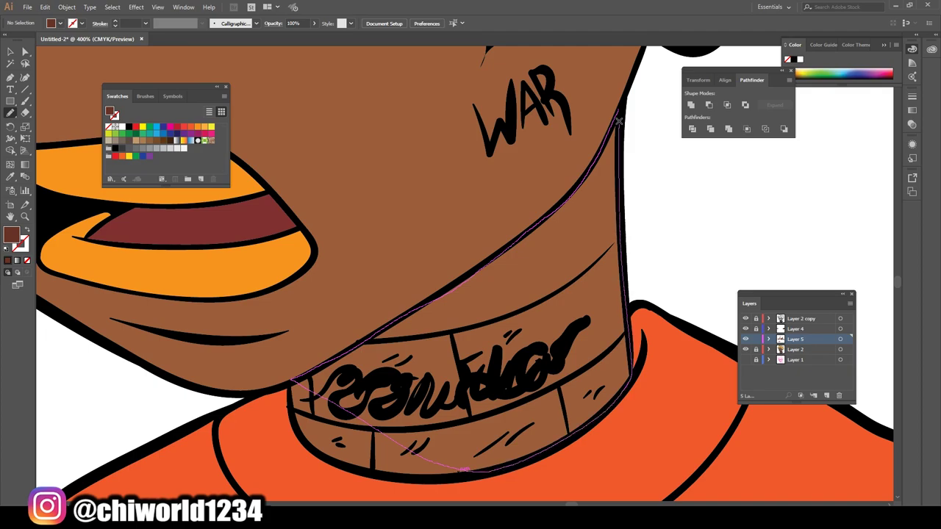
# Draw a dark brown shadow shape inside the ear's outer edge.
pyautogui.hotkey('ctrl', '0')
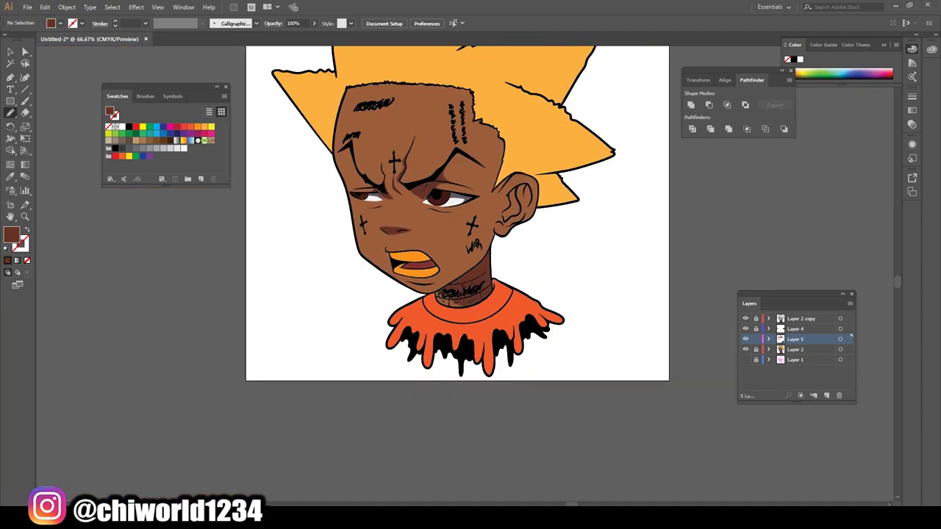
pyautogui.scroll(1, 505, 197)
pyautogui.scroll(3, 506, 197)
pyautogui.scroll(2, 506, 197)
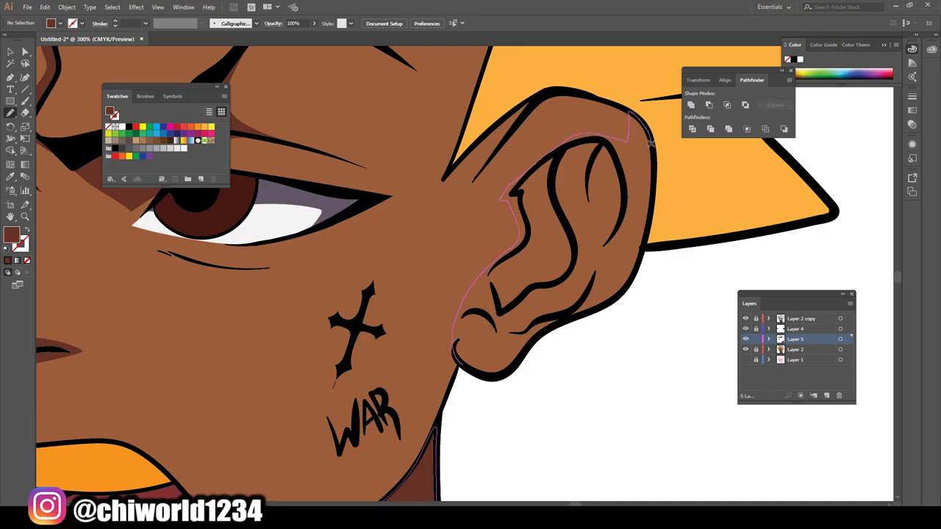
pyautogui.moveTo(648, 218); pyautogui.dragTo(615, 296)
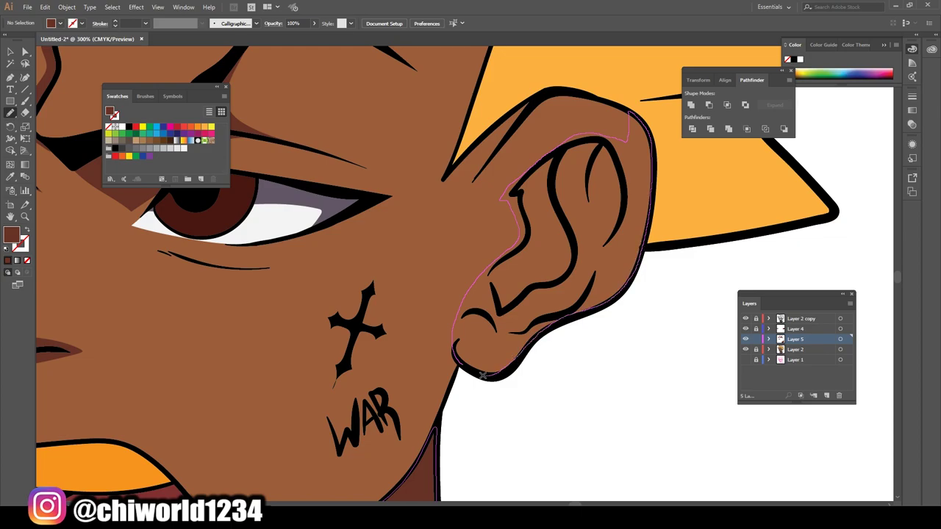
pyautogui.moveTo(483, 375); pyautogui.dragTo(455, 356)
pyautogui.scroll(-3, 446, 477)
pyautogui.scroll(-2, 418, 455)
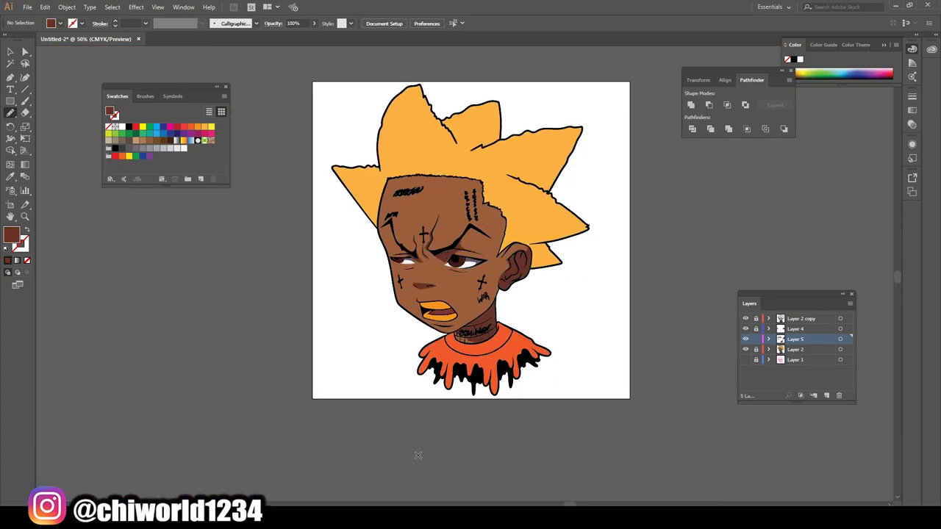
pyautogui.scroll(5, 404, 455)
pyautogui.scroll(1, 404, 455)
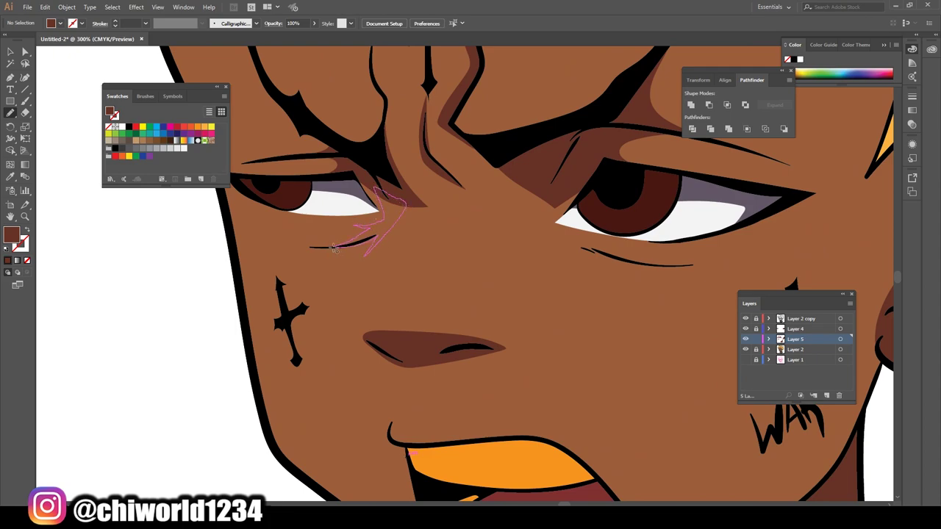
# Add small shadow shapes at the inner eye corners.
pyautogui.moveTo(335, 250); pyautogui.dragTo(332, 248)
pyautogui.moveTo(364, 192); pyautogui.dragTo(382, 207)
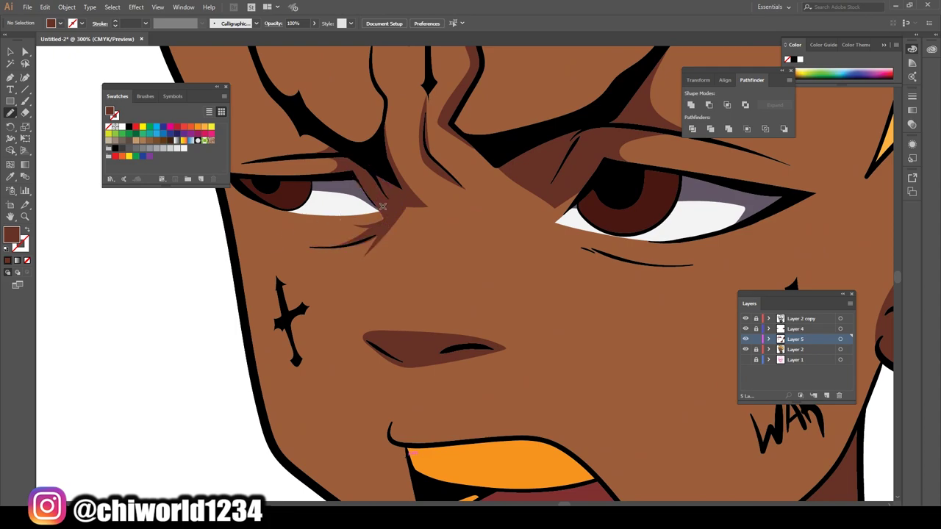
pyautogui.scroll(1, 383, 445)
pyautogui.scroll(1, 306, 380)
pyautogui.scroll(1, 306, 380)
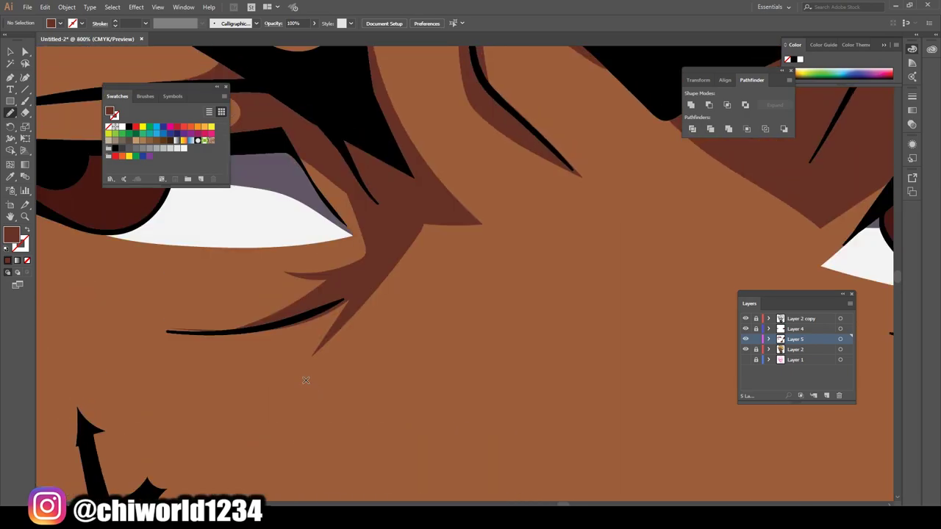
pyautogui.moveTo(372, 257); pyautogui.dragTo(372, 258)
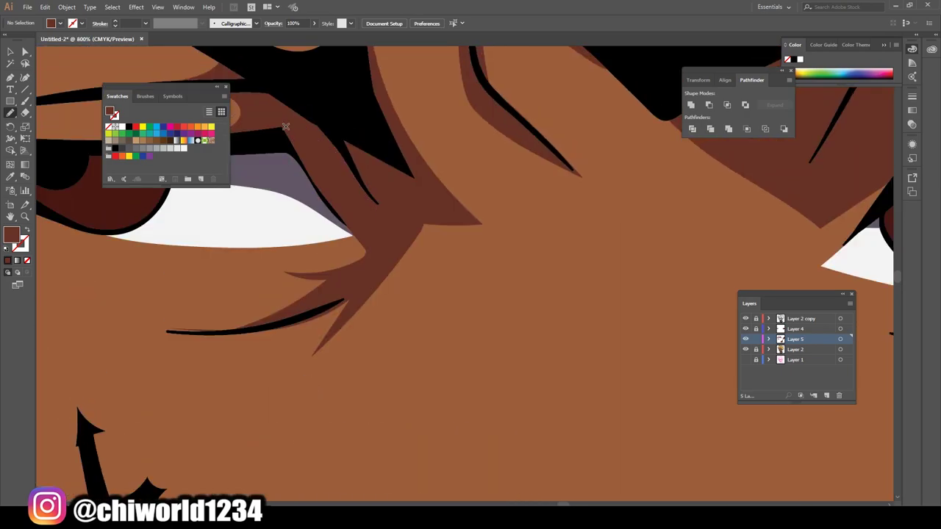
pyautogui.scroll(-2, 464, 206)
pyautogui.scroll(1, 638, 272)
# Shade under the right lower eyelid and beneath the lower lip.
pyautogui.hotkey('ctrl', '=')
pyautogui.hotkey('ctrl', '=')
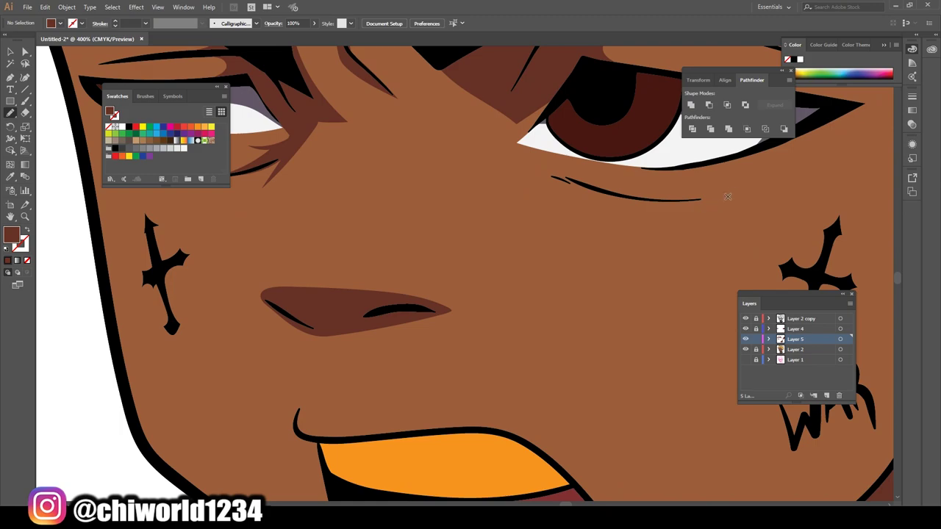
pyautogui.moveTo(731, 194); pyautogui.dragTo(619, 188)
pyautogui.moveTo(523, 174)
pyautogui.mouseDown()
pyautogui.moveTo(698, 198)
pyautogui.moveTo(650, 197)
pyautogui.mouseUp()
pyautogui.hotkey('ctrl', '-')
pyautogui.hotkey('ctrl', '-')
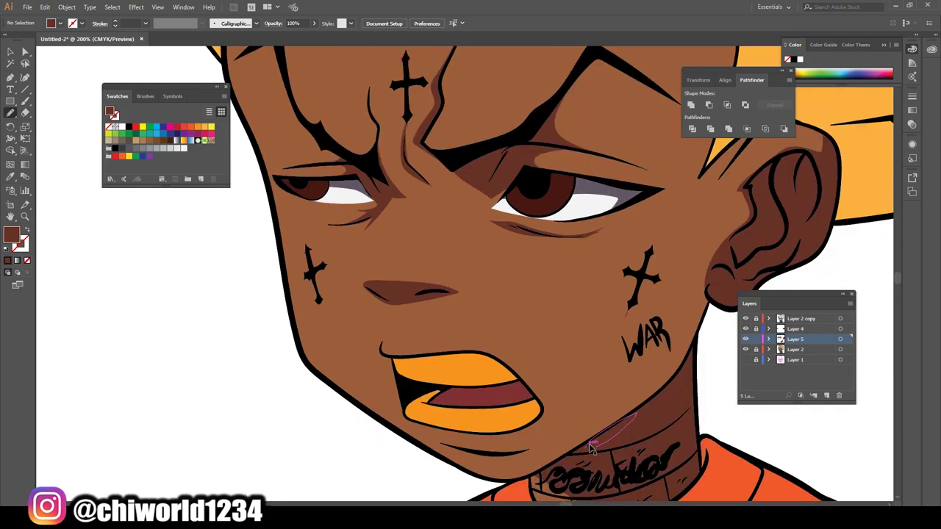
pyautogui.hotkey('ctrl', '-')
pyautogui.hotkey('ctrl', '-')
pyautogui.hotkey('ctrl', '-')
pyautogui.hotkey('ctrl', '=')
pyautogui.hotkey('ctrl', '=')
pyautogui.hotkey('ctrl', '=')
pyautogui.hotkey('ctrl', '=')
pyautogui.hotkey('ctrl', '=')
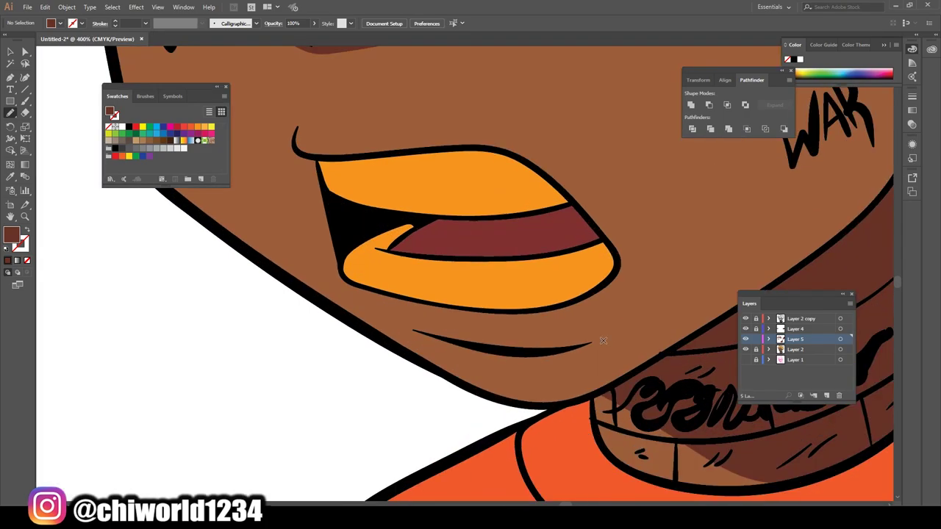
pyautogui.moveTo(614, 332); pyautogui.dragTo(397, 325)
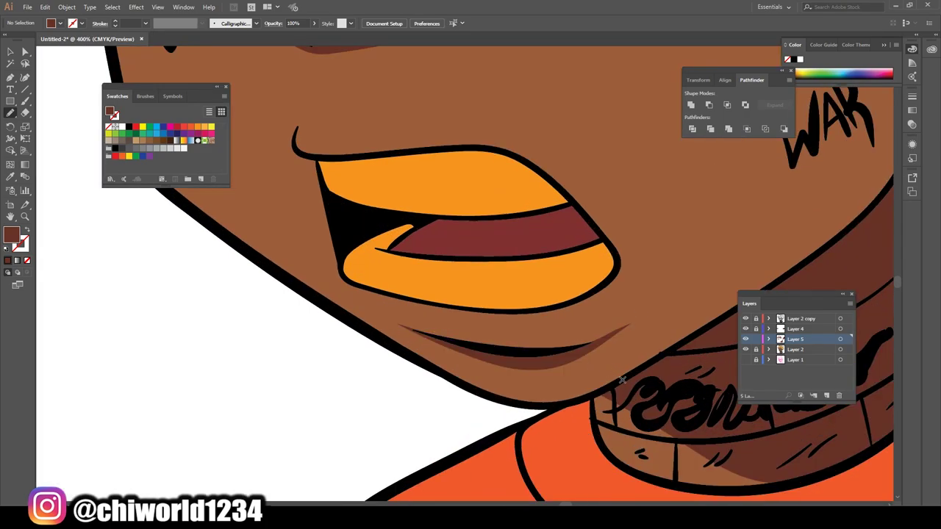
pyautogui.hotkey('ctrl', '-')
pyautogui.hotkey('ctrl', '-')
pyautogui.hotkey('ctrl', '-')
pyautogui.hotkey('ctrl', '-')
# Sample the shirt orange and darken the fill to #87331D.
pyautogui.hotkey('ctrl', '=')
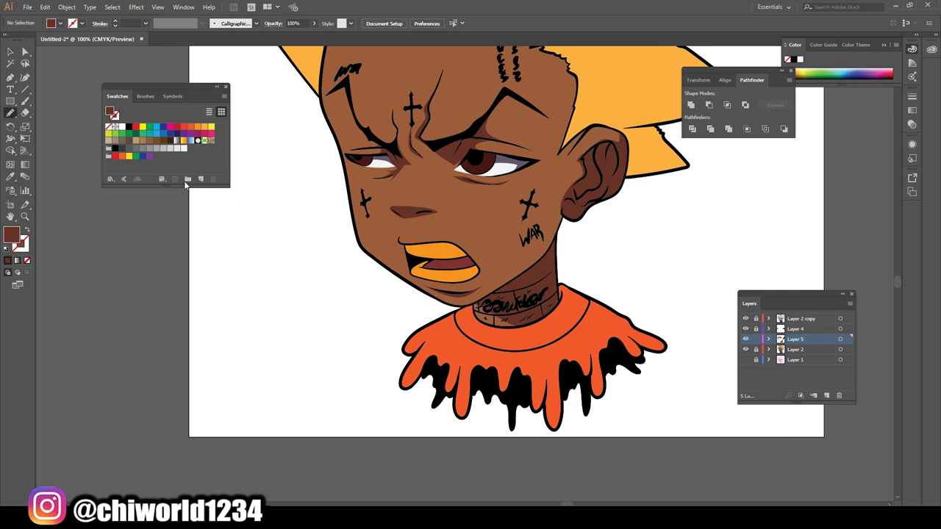
pyautogui.click(10, 177)
pyautogui.click(463, 352)
pyautogui.doubleClick(11, 234)
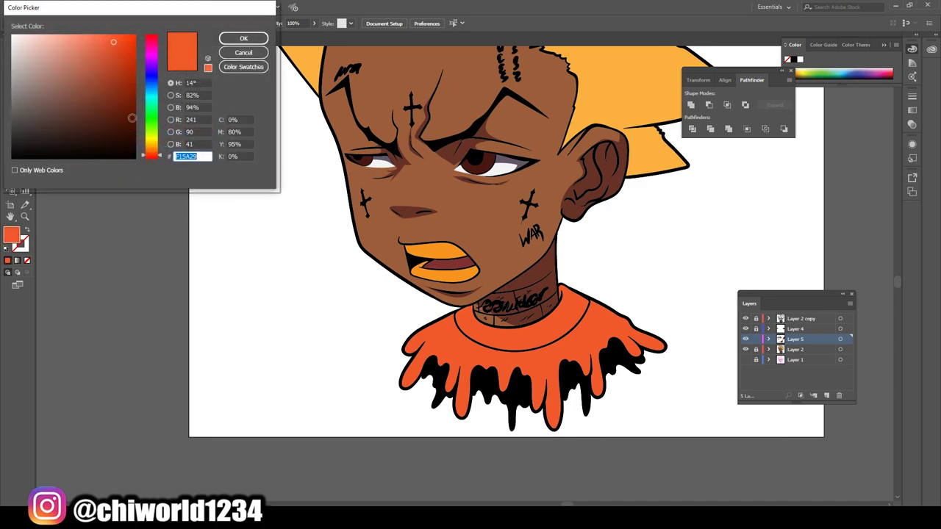
pyautogui.moveTo(103, 86); pyautogui.dragTo(109, 92)
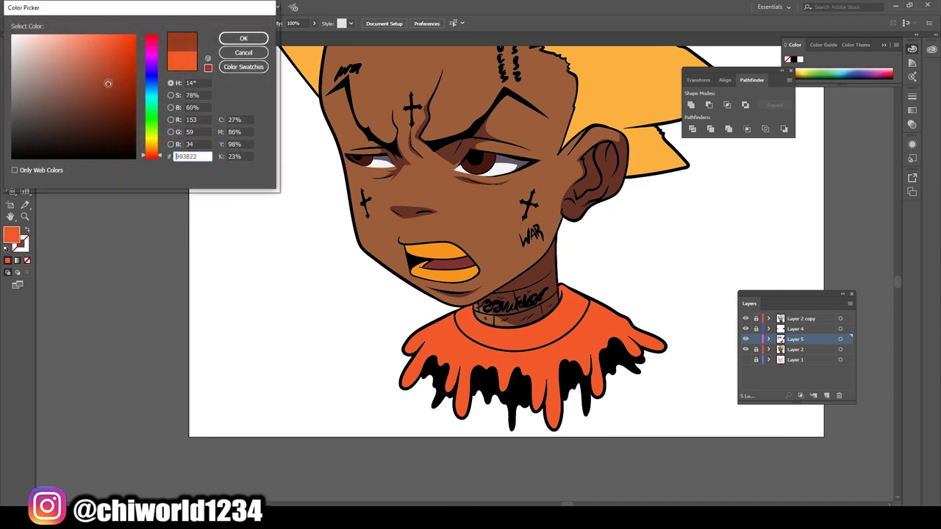
pyautogui.click(244, 40)
# Pencil-draw a first dark reddish-brown shadow shape on the collar.
pyautogui.press('n')
pyautogui.scroll(-2, 676, 340)
pyautogui.hotkey('ctrl', '=')
pyautogui.hotkey('ctrl', '=')
pyautogui.hotkey('ctrl', '=')
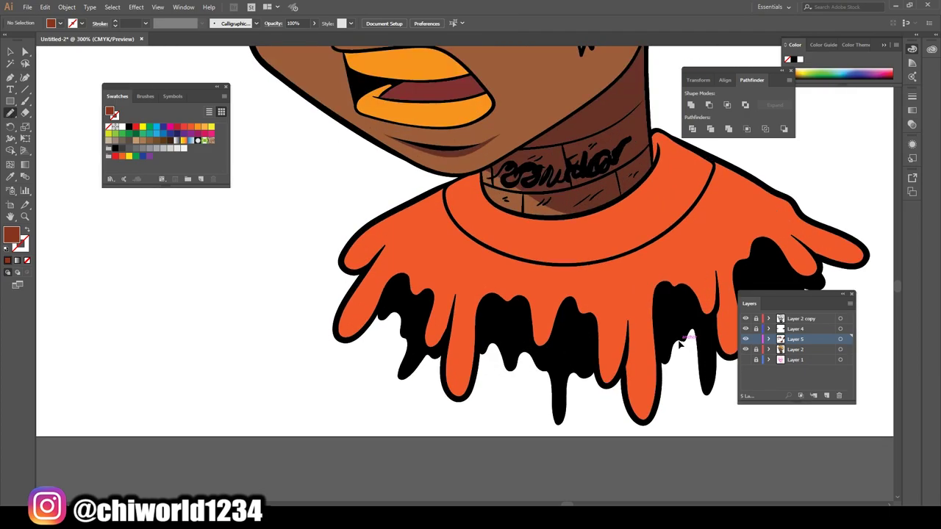
pyautogui.hotkey('ctrl', '=')
# Trace a closed collar shadow running up to the neck.
pyautogui.hotkey('ctrl', '=')
pyautogui.scroll(1, 522, 253)
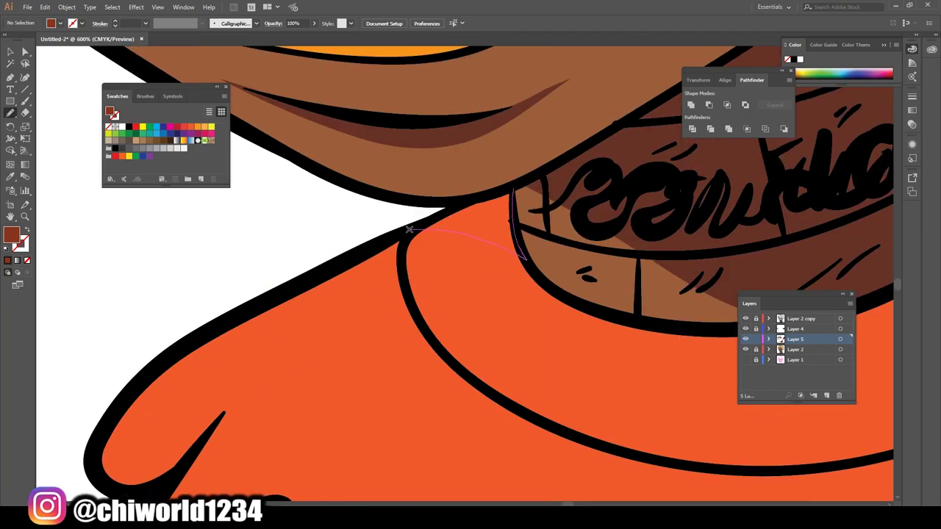
pyautogui.moveTo(409, 229); pyautogui.dragTo(515, 193)
pyautogui.hotkey('ctrl', '-')
pyautogui.hotkey('ctrl', '-')
pyautogui.hotkey('ctrl', '-')
pyautogui.hotkey('ctrl', '=')
pyautogui.hotkey('ctrl', '=')
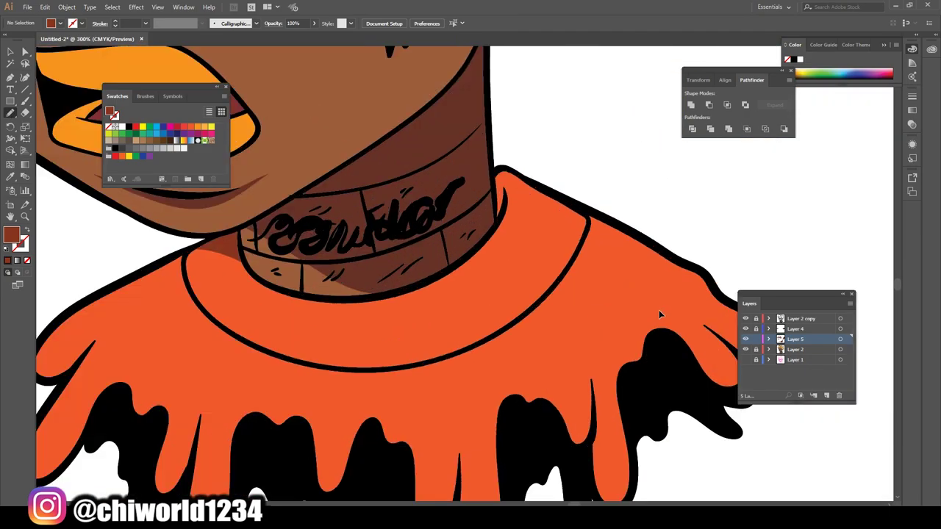
pyautogui.hscroll(1, 659, 314)
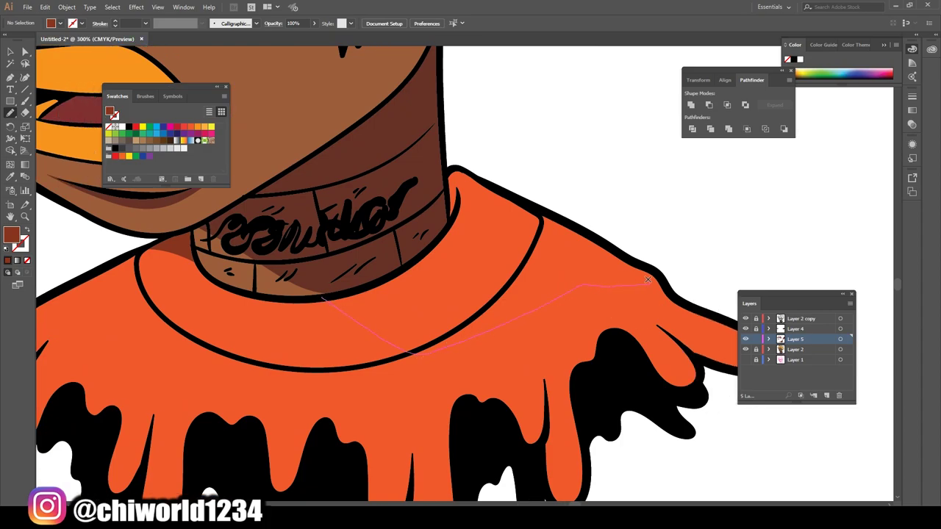
pyautogui.moveTo(647, 279); pyautogui.dragTo(463, 171)
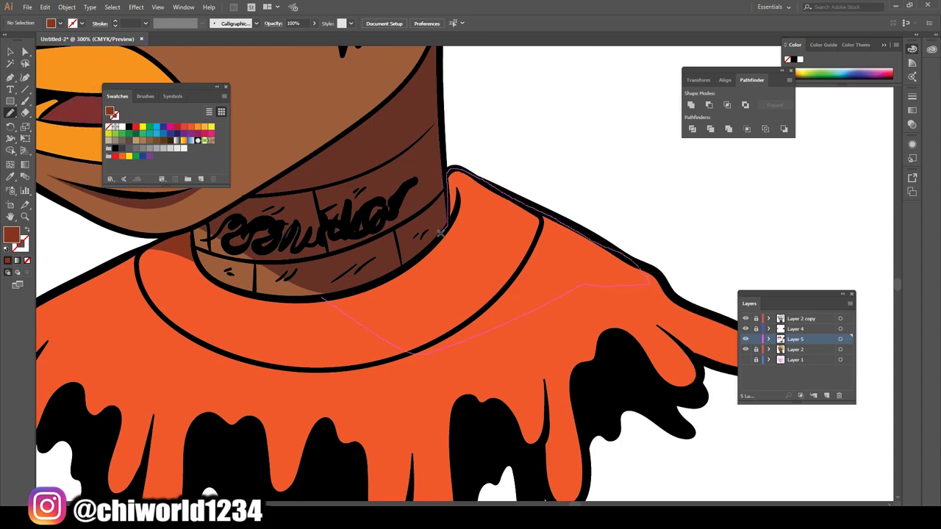
pyautogui.moveTo(439, 233); pyautogui.dragTo(323, 312)
pyautogui.hotkey('ctrl', '-')
pyautogui.hotkey('ctrl', '-')
pyautogui.hotkey('ctrl', '-')
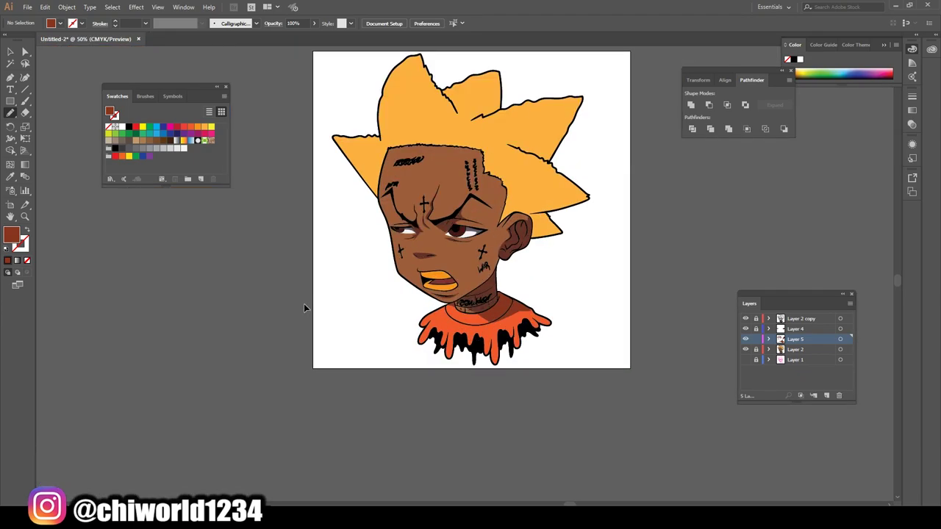
pyautogui.hotkey('ctrl', '+')
pyautogui.hotkey('ctrl', '+')
pyautogui.hotkey('ctrl', '+')
pyautogui.hotkey('ctrl', '+')
pyautogui.hotkey('ctrl', '+')
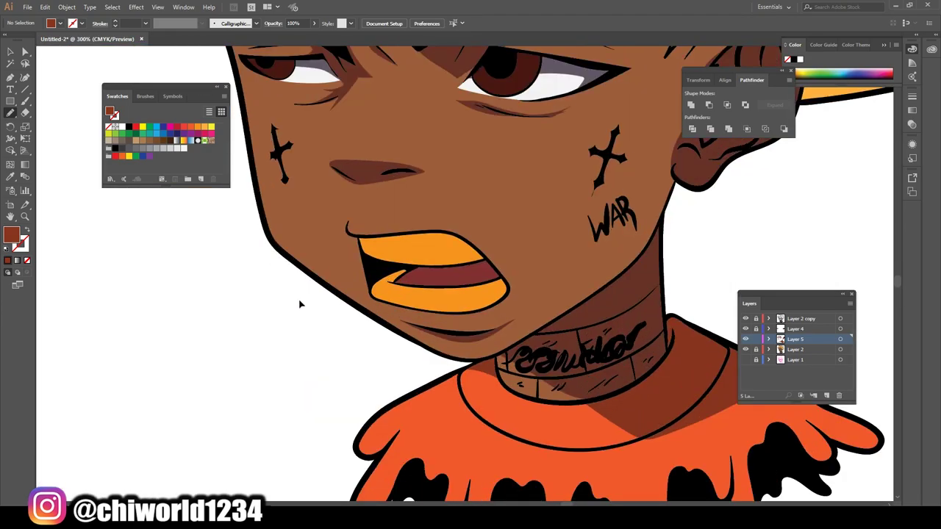
pyautogui.hotkey('ctrl', '+')
pyautogui.hotkey('ctrl', '+')
# Sample the gold teeth colour and change the fill to a dark reddish brown.
pyautogui.press('i')
pyautogui.click(322, 316)
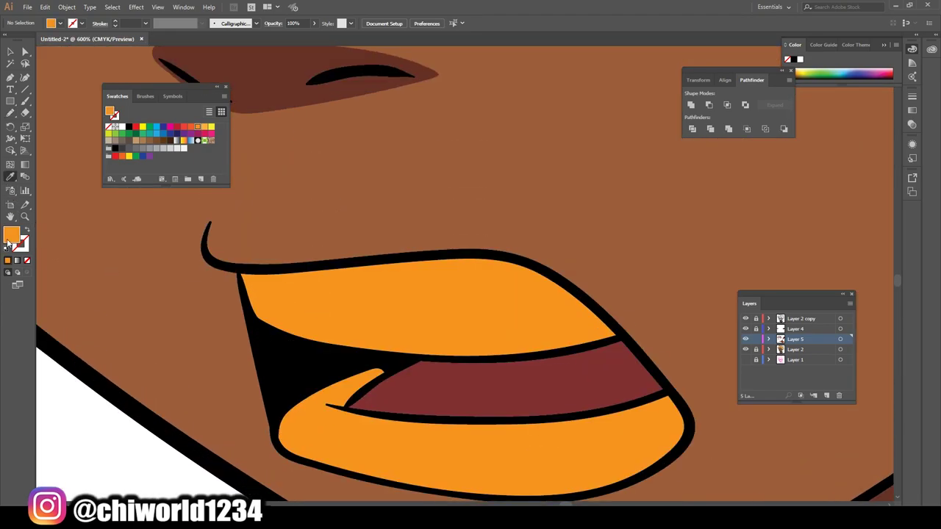
pyautogui.doubleClick(10, 238)
pyautogui.click(114, 100)
pyautogui.moveTo(154, 142); pyautogui.dragTo(156, 152)
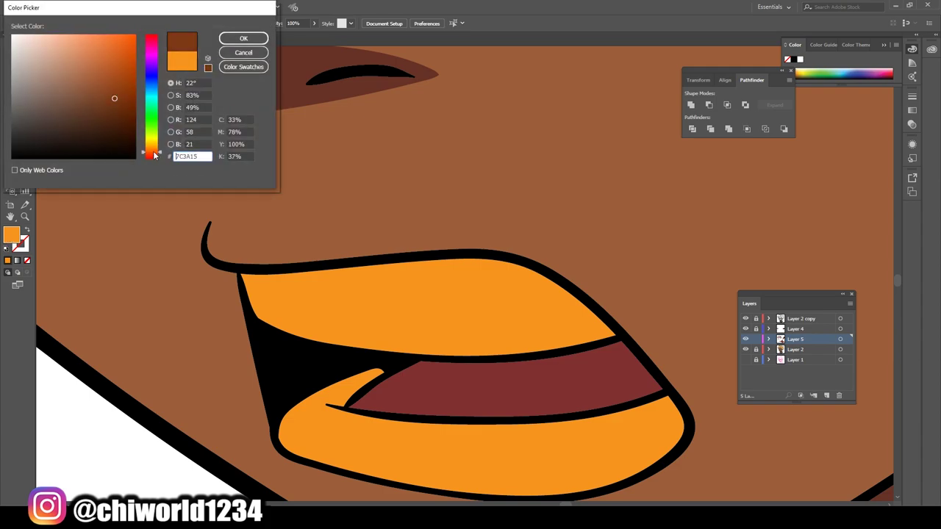
pyautogui.moveTo(115, 96); pyautogui.dragTo(122, 85)
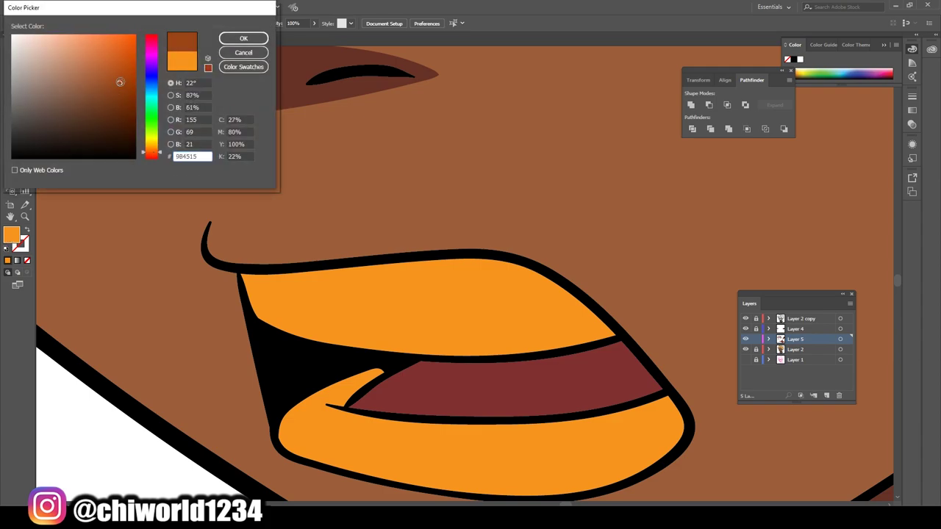
pyautogui.click(243, 38)
# Draw brown shadow shapes outlining the upper teeth and between the left teeth.
pyautogui.click(10, 112)
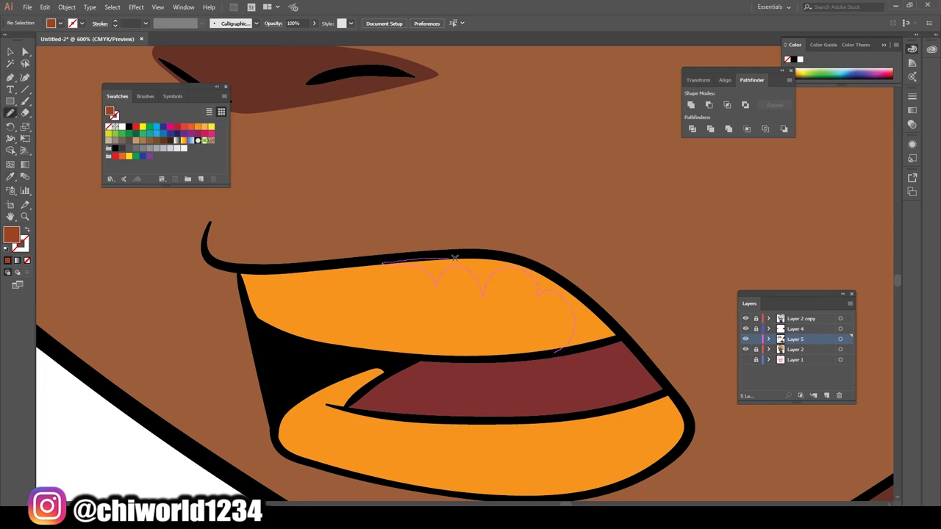
pyautogui.moveTo(434, 284); pyautogui.dragTo(526, 355)
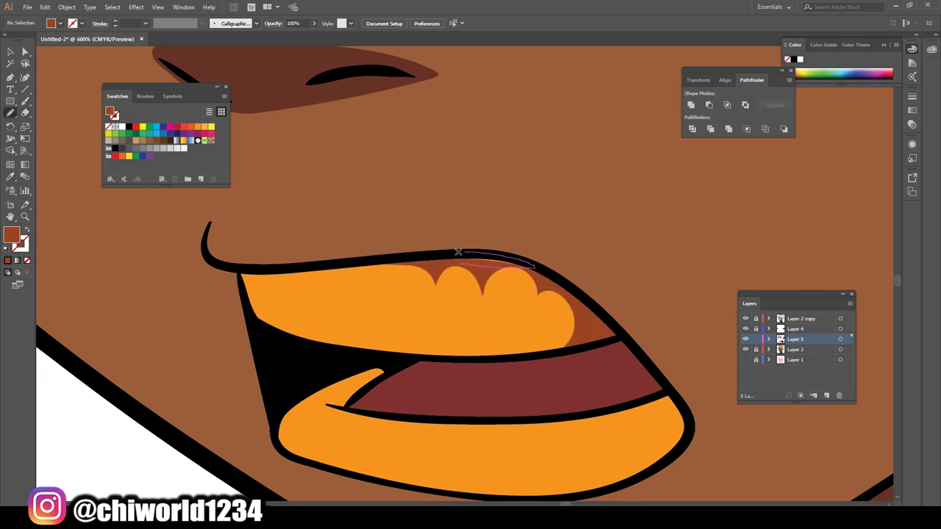
pyautogui.scroll(-5, 544, 451)
pyautogui.scroll(3, 522, 430)
pyautogui.hotkey('ctrl', '=')
pyautogui.hotkey('ctrl', '=')
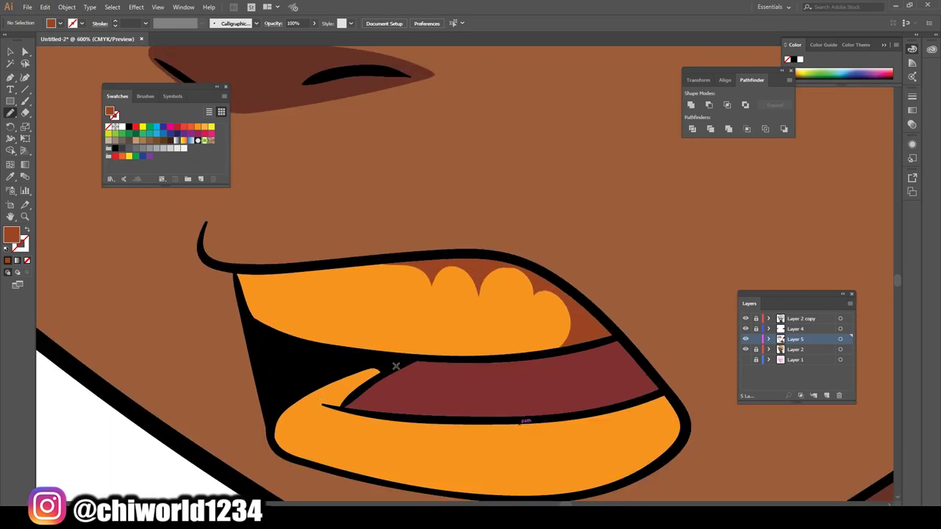
pyautogui.moveTo(394, 276); pyautogui.dragTo(325, 263)
pyautogui.moveTo(306, 307); pyautogui.dragTo(330, 358)
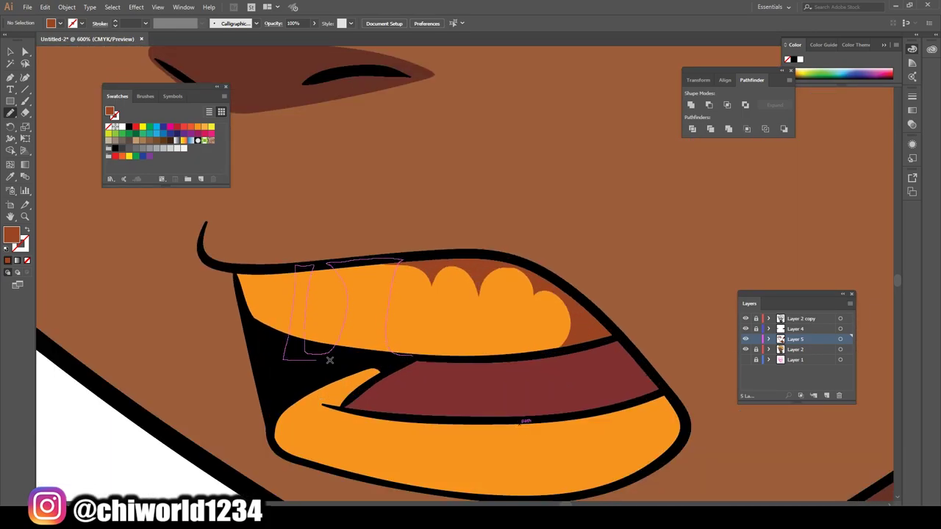
# Fill the remaining gaps between the upper teeth with brown shadow shapes.
pyautogui.scroll(-5, 430, 475)
pyautogui.hotkey('ctrl', '=')
pyautogui.hotkey('ctrl', '=')
pyautogui.hotkey('ctrl', '=')
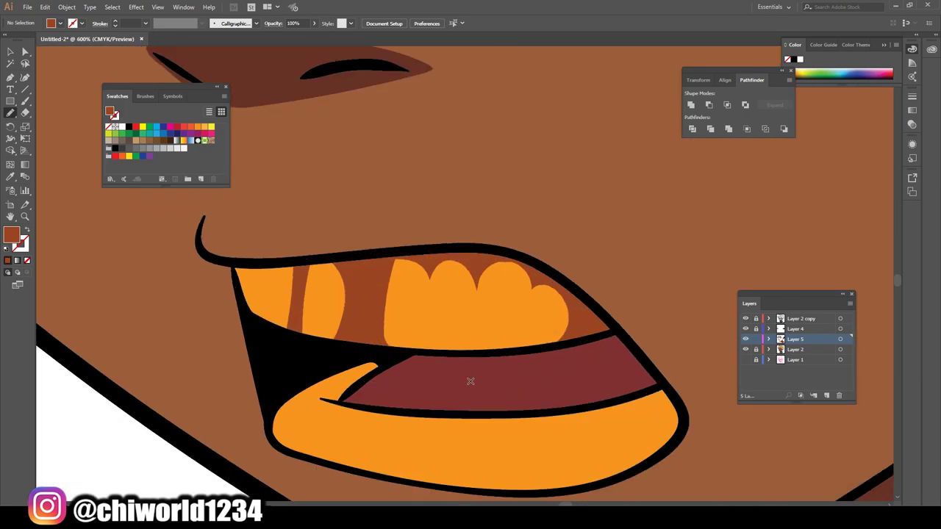
pyautogui.moveTo(519, 351); pyautogui.dragTo(465, 352)
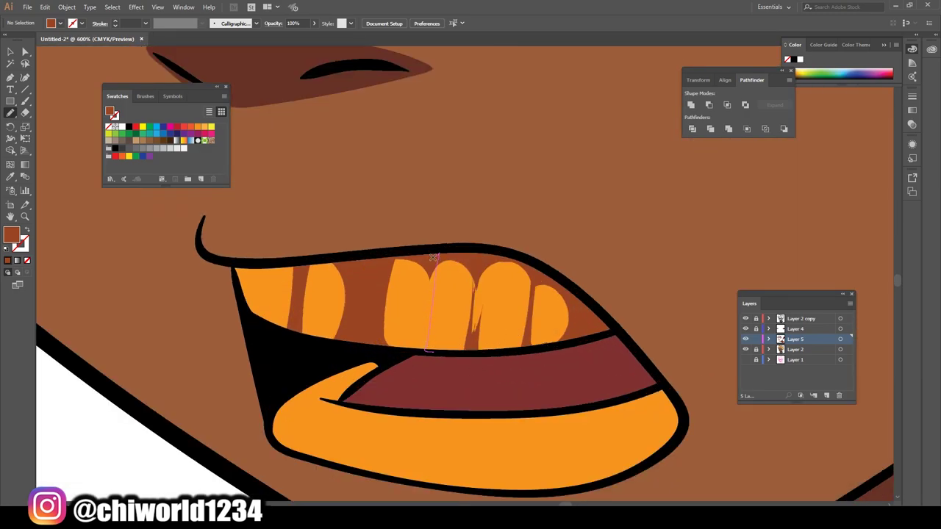
pyautogui.moveTo(409, 313); pyautogui.dragTo(402, 349)
pyautogui.scroll(-3, 487, 426)
pyautogui.scroll(-3, 488, 426)
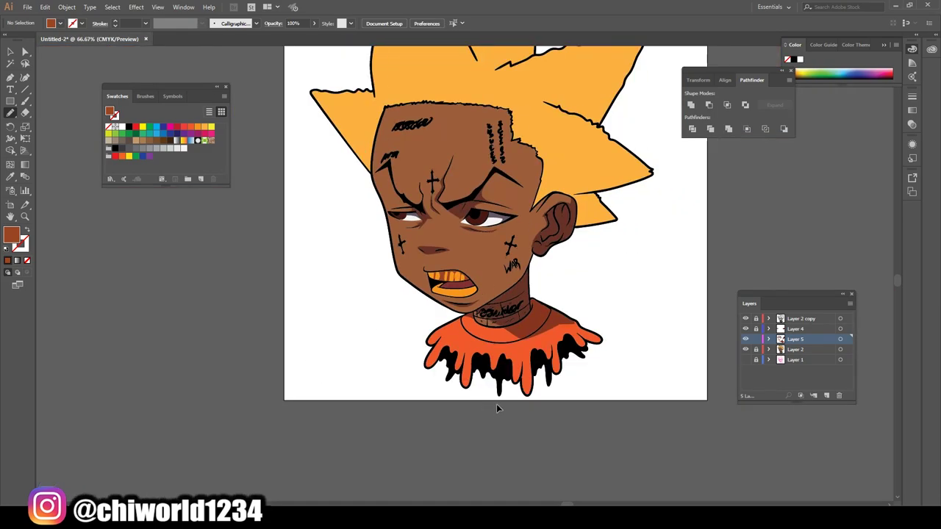
pyautogui.scroll(2, 479, 402)
# Shift a brown stripe on the upper teeth to the right.
pyautogui.scroll(2, 448, 254)
pyautogui.press('v')
pyautogui.click(382, 258)
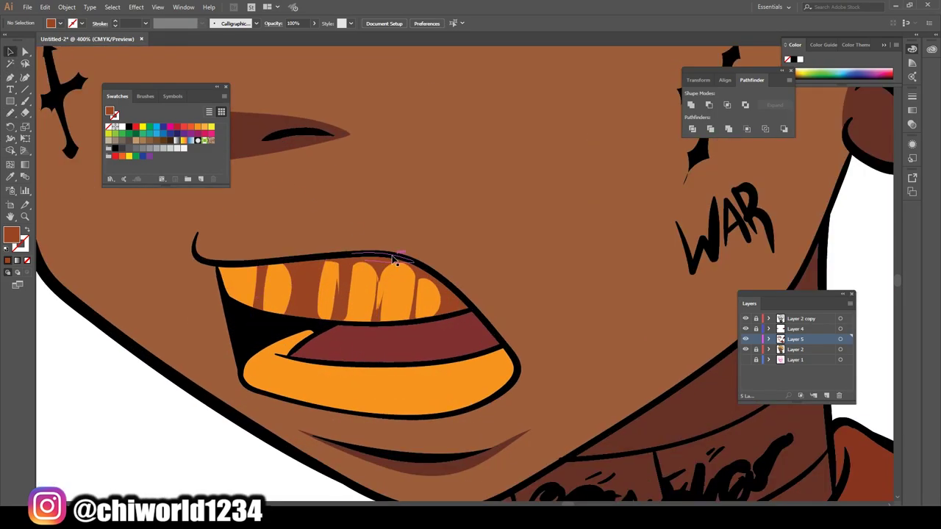
pyautogui.click(361, 294)
pyautogui.moveTo(341, 291); pyautogui.dragTo(403, 293)
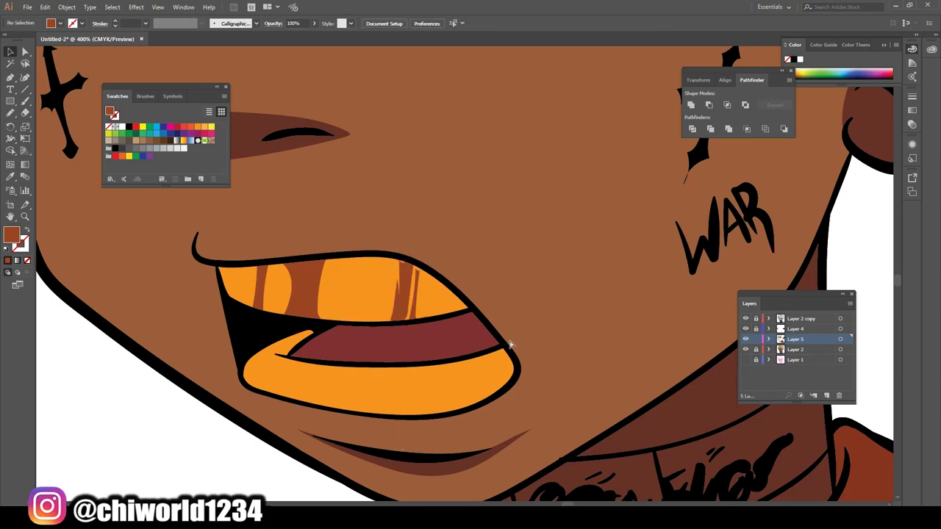
# Draw dark-brown shadows along the top edge of the upper teeth.
pyautogui.hotkey('ctrl', '1')
pyautogui.hotkey('ctrl', '+')
pyautogui.hotkey('ctrl', '+')
pyautogui.hotkey('ctrl', '+')
pyautogui.press('n')
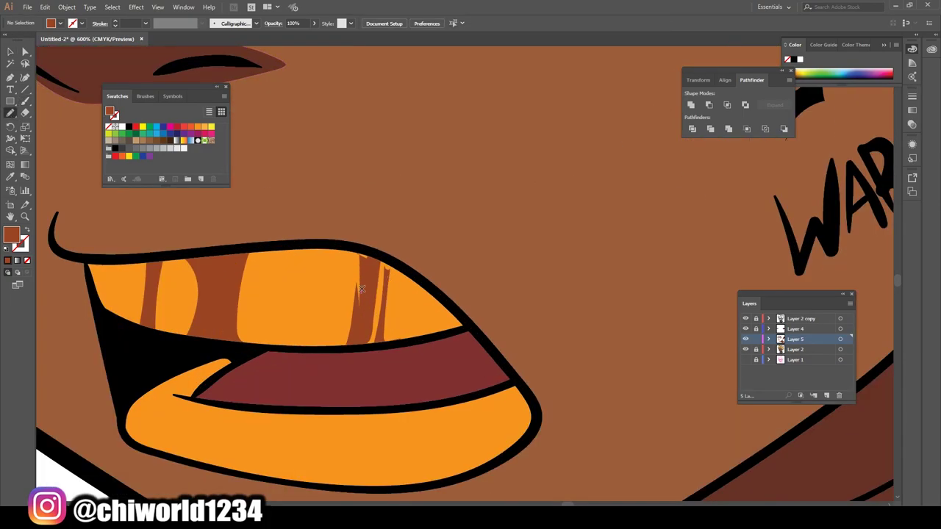
pyautogui.moveTo(377, 252); pyautogui.dragTo(378, 255)
pyautogui.moveTo(215, 252); pyautogui.dragTo(450, 300)
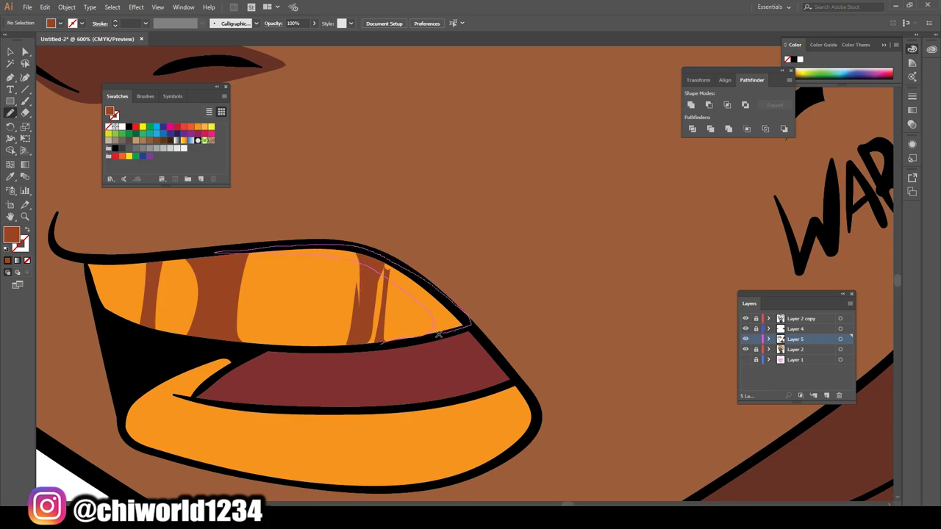
pyautogui.moveTo(437, 334); pyautogui.dragTo(375, 342)
pyautogui.scroll(-5, 429, 436)
pyautogui.scroll(1, 375, 410)
pyautogui.scroll(5, 376, 408)
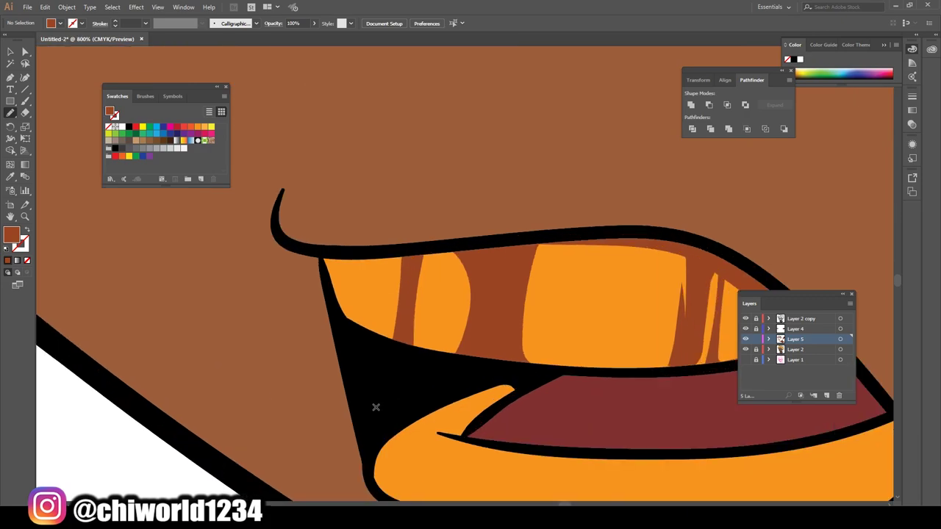
pyautogui.moveTo(327, 287); pyautogui.dragTo(320, 254)
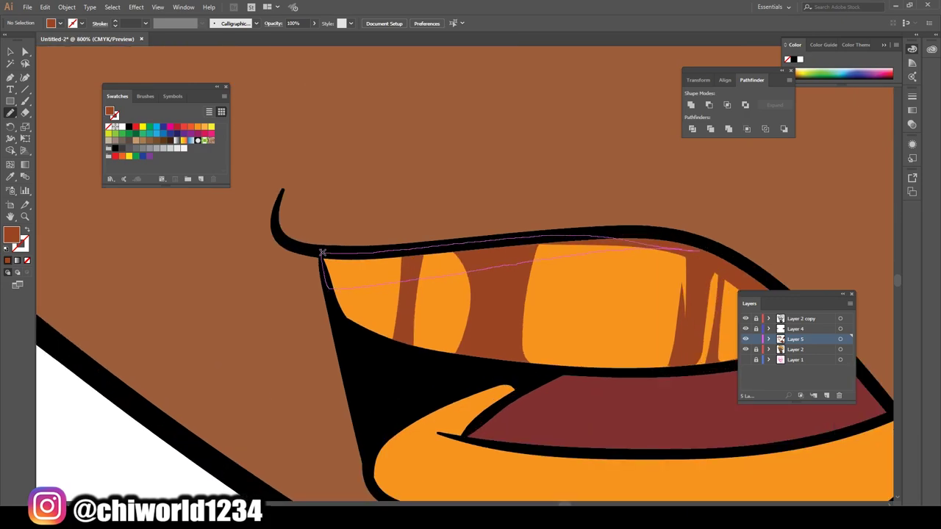
# Shade the right and left ends of the lower teeth with brown shadows.
pyautogui.scroll(-5, 480, 449)
pyautogui.scroll(5, 504, 413)
pyautogui.scroll(1, 504, 411)
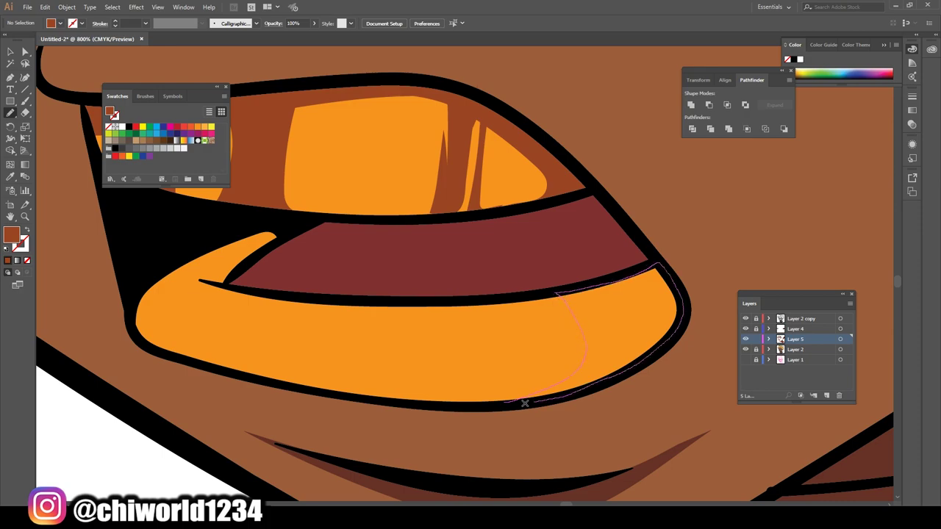
pyautogui.moveTo(556, 293); pyautogui.dragTo(521, 403)
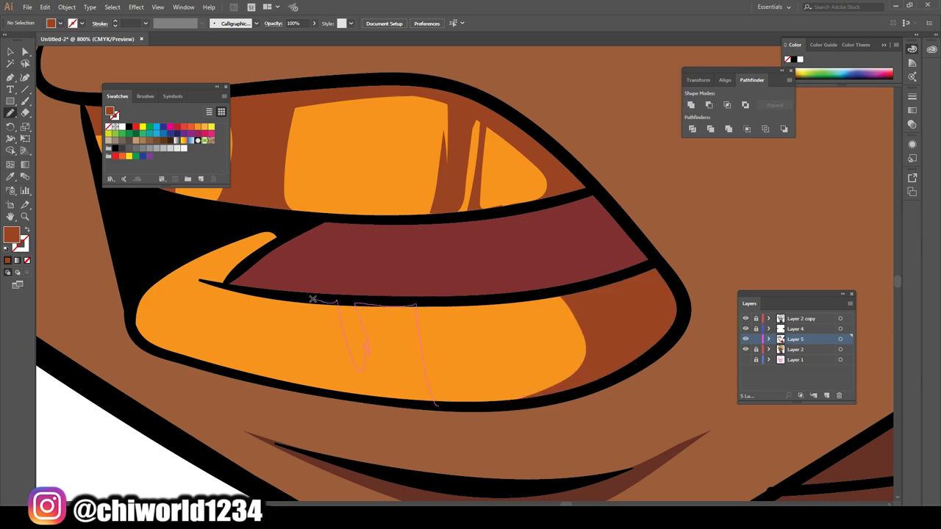
pyautogui.moveTo(312, 299); pyautogui.dragTo(311, 301)
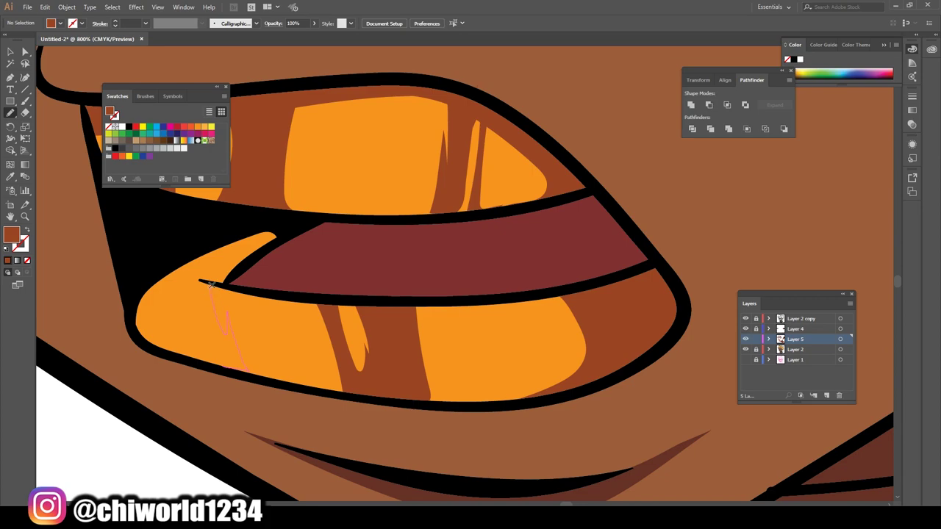
pyautogui.moveTo(225, 280); pyautogui.dragTo(273, 368)
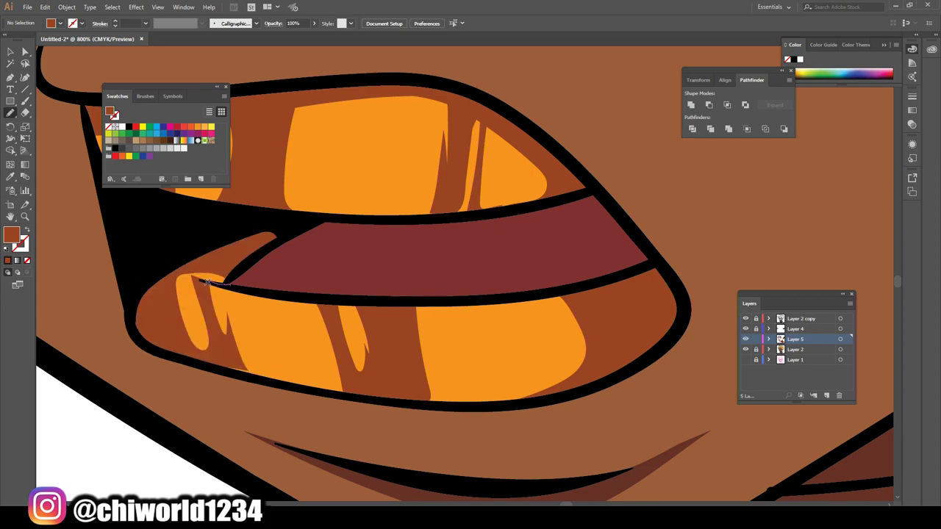
pyautogui.moveTo(208, 283); pyautogui.dragTo(163, 272)
pyautogui.moveTo(242, 363); pyautogui.dragTo(244, 364)
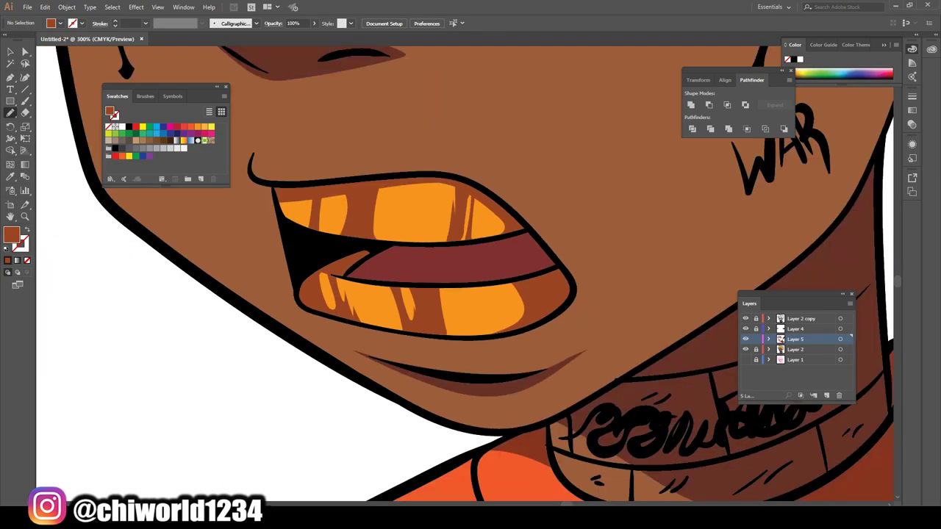
# Add brown stripes across the lower teeth and small shadows on the upper teeth.
pyautogui.scroll(-5, 367, 331)
pyautogui.scroll(3, 497, 469)
pyautogui.scroll(3, 497, 469)
pyautogui.moveTo(95, 422); pyautogui.dragTo(489, 467)
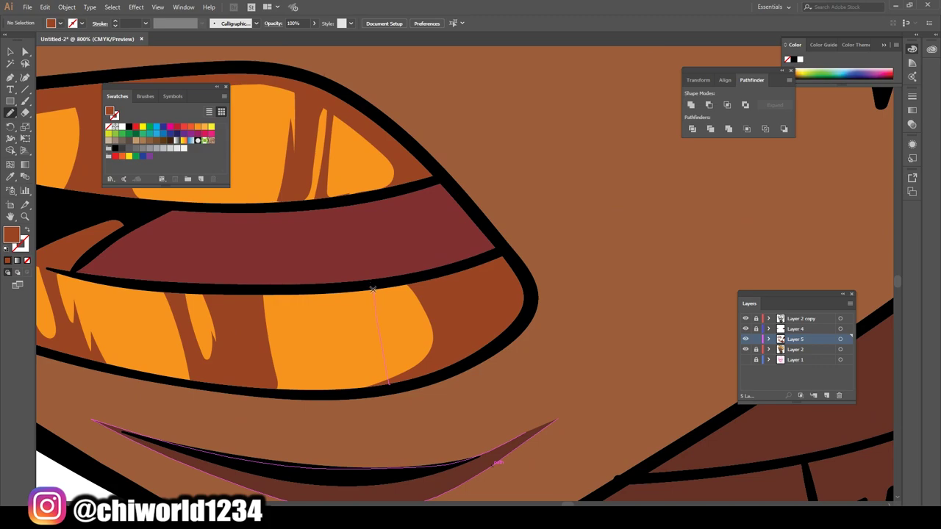
pyautogui.moveTo(363, 390); pyautogui.dragTo(363, 391)
pyautogui.scroll(3, 324, 331)
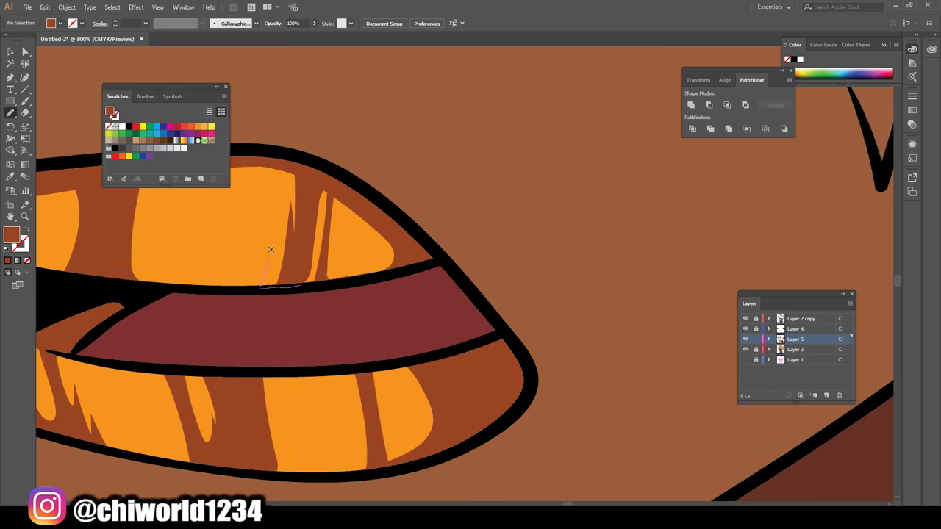
pyautogui.moveTo(289, 280); pyautogui.dragTo(289, 281)
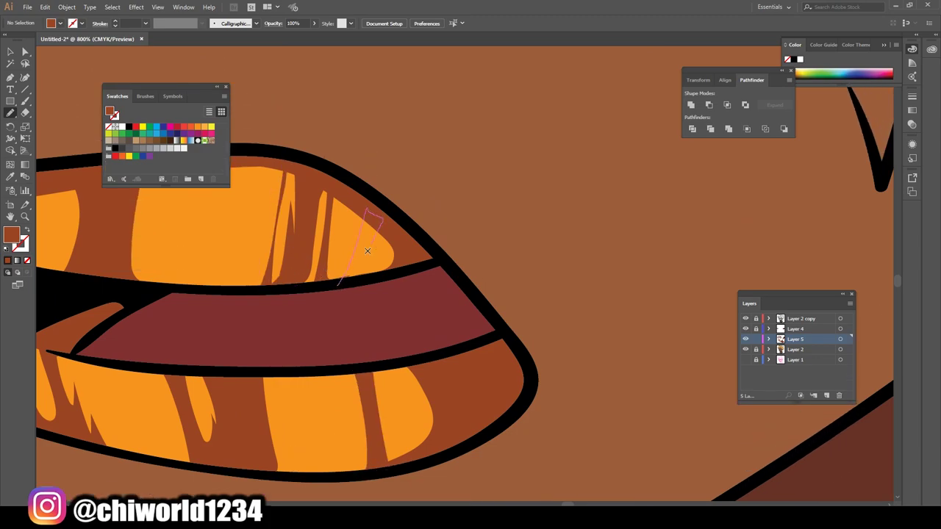
pyautogui.moveTo(367, 251); pyautogui.dragTo(368, 252)
pyautogui.scroll(-5, 406, 412)
pyautogui.scroll(-2, 405, 412)
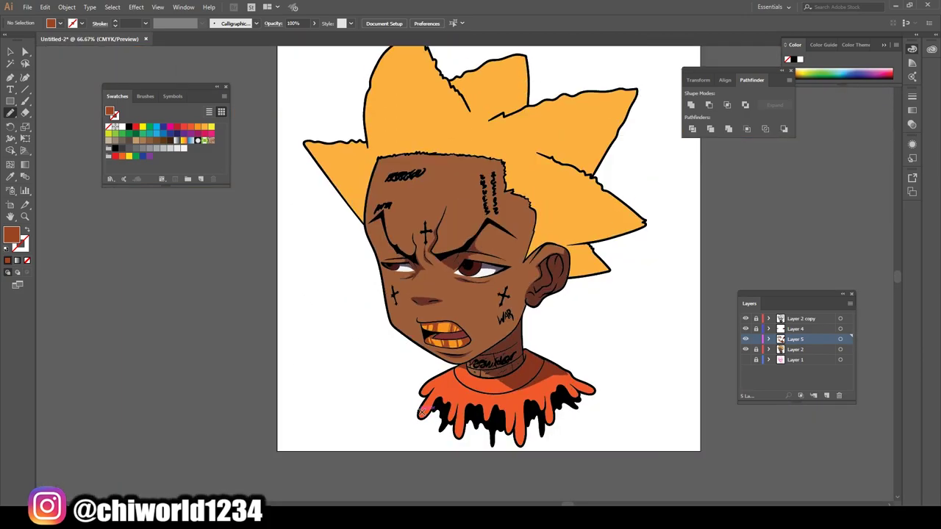
pyautogui.scroll(1, 422, 409)
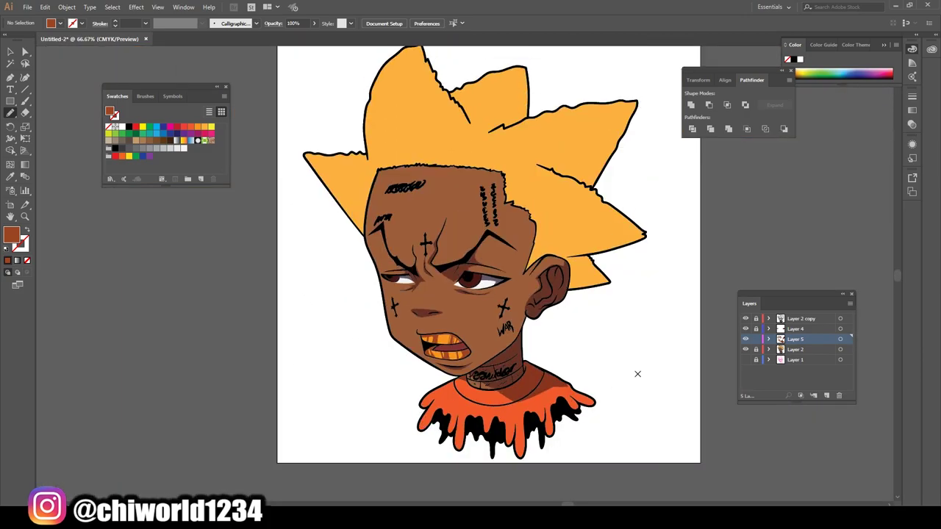
# Sample the hair's orange and darken it to a brownish-orange fill.
pyautogui.press('i')
pyautogui.click(503, 169)
pyautogui.doubleClick(13, 233)
pyautogui.moveTo(111, 81); pyautogui.dragTo(106, 86)
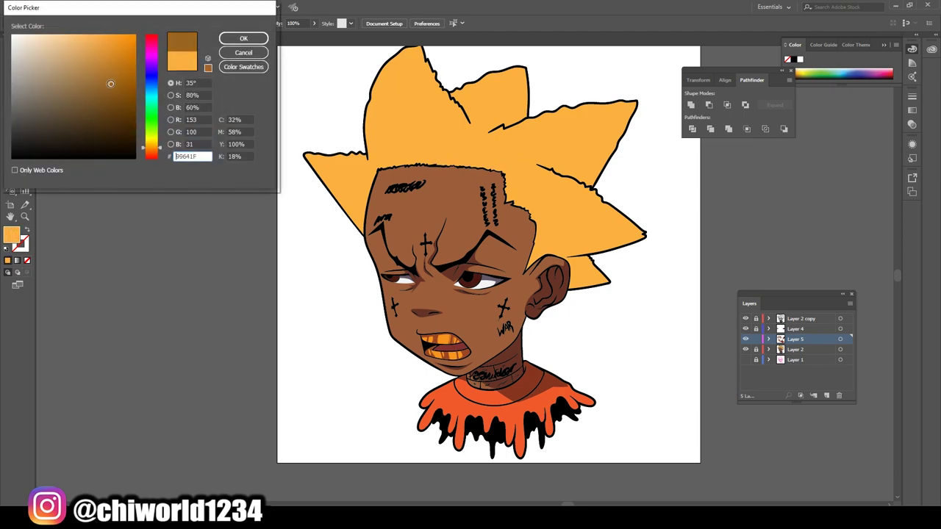
pyautogui.click(243, 38)
pyautogui.scroll(2, 424, 134)
pyautogui.scroll(1, 424, 135)
pyautogui.scroll(1, 424, 130)
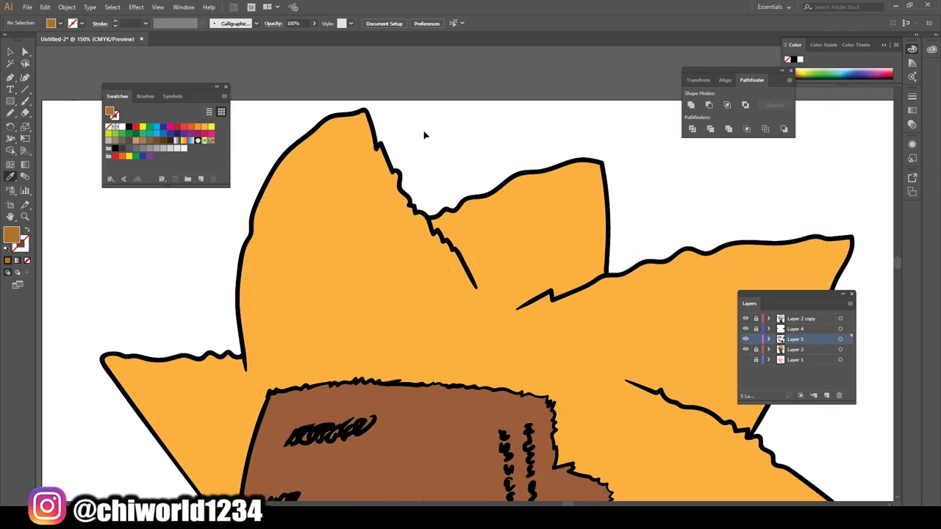
pyautogui.scroll(1, 424, 132)
pyautogui.scroll(1, 431, 136)
# Draw darker orange-brown shadows along the edges of several hair spikes.
pyautogui.press('n')
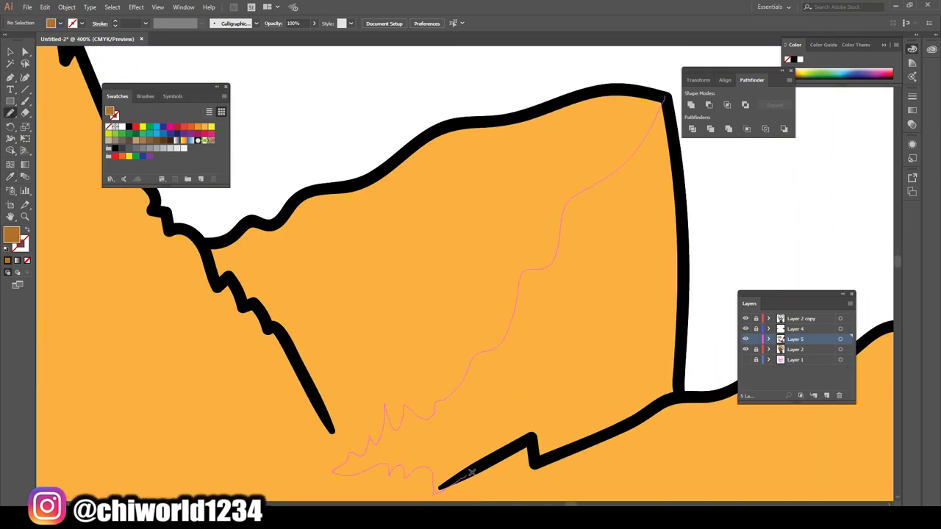
pyautogui.moveTo(470, 472)
pyautogui.mouseDown()
pyautogui.moveTo(664, 98)
pyautogui.moveTo(622, 150)
pyautogui.mouseUp()
pyautogui.scroll(-2, 716, 231)
pyautogui.scroll(-3, 668, 217)
pyautogui.scroll(2, 665, 217)
pyautogui.scroll(1, 665, 217)
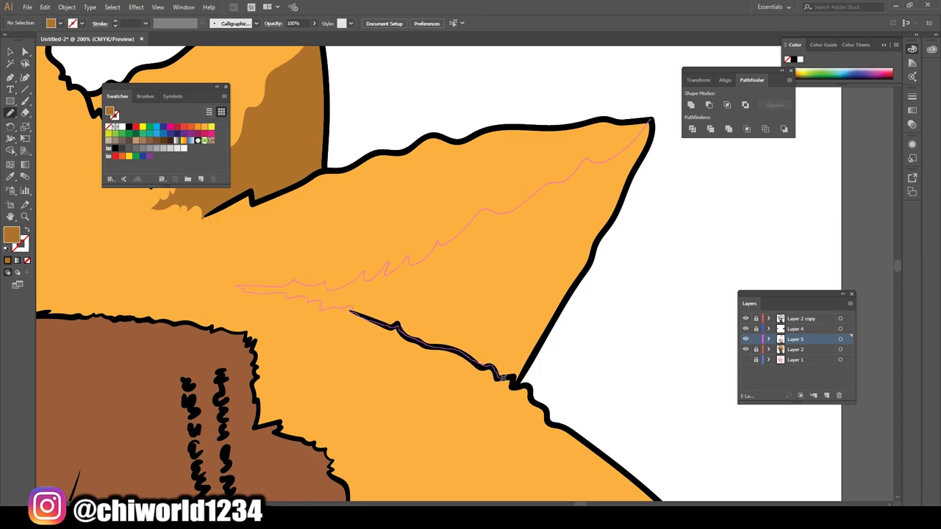
pyautogui.moveTo(528, 361); pyautogui.dragTo(582, 272)
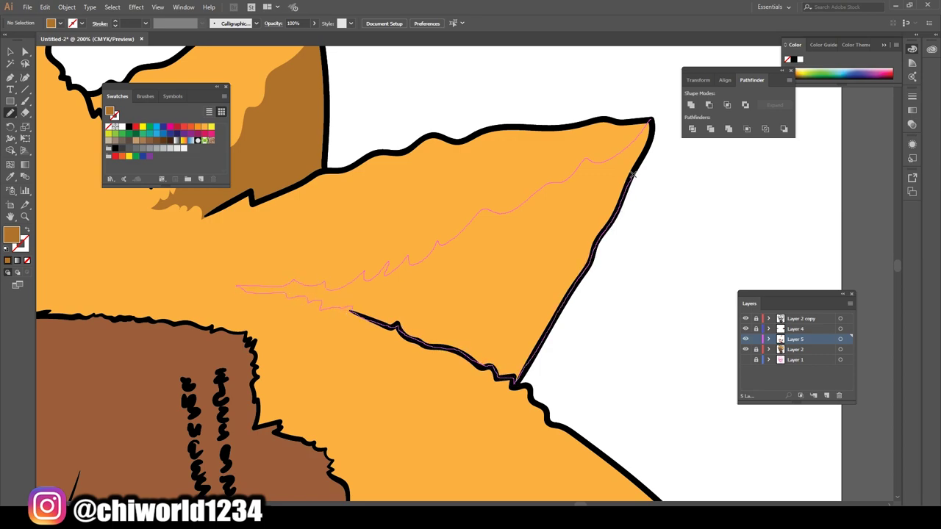
pyautogui.moveTo(650, 132); pyautogui.dragTo(651, 122)
pyautogui.scroll(-4, 652, 287)
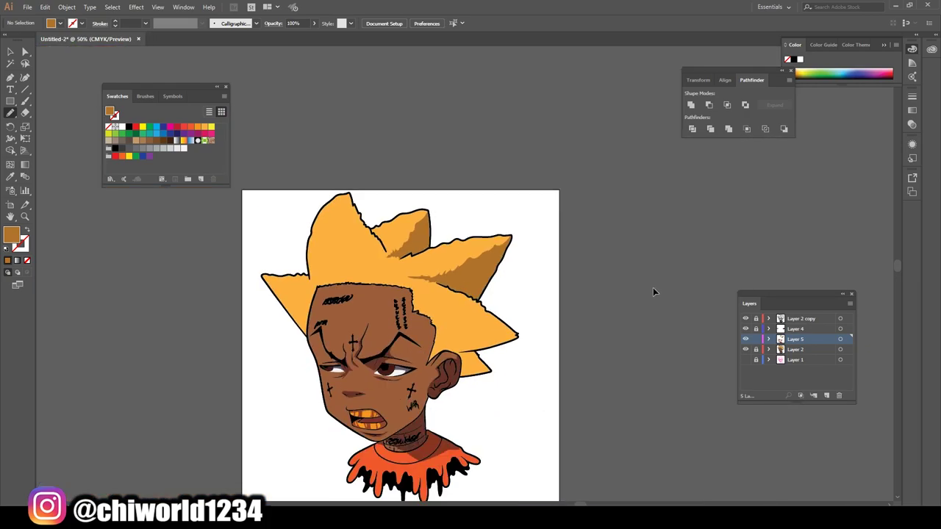
pyautogui.scroll(2, 652, 288)
pyautogui.scroll(2, 653, 287)
pyautogui.scroll(1, 648, 288)
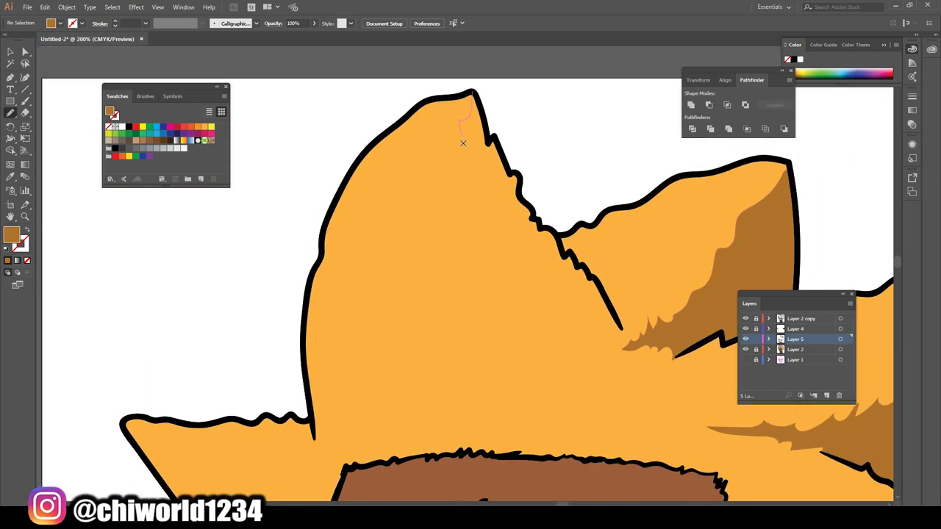
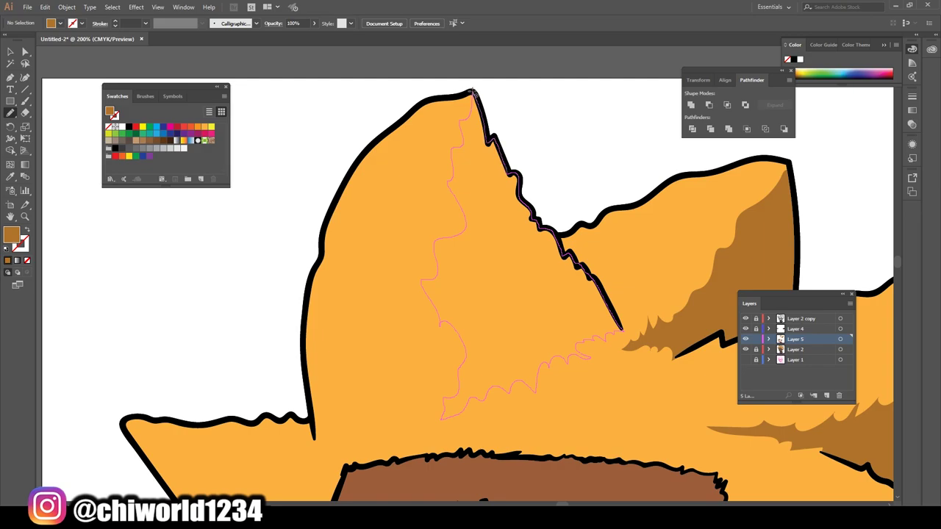
# Close the dark orange shadow shape on the top hair spike.
pyautogui.moveTo(474, 92); pyautogui.dragTo(472, 94)
pyautogui.scroll(-5, 671, 310)
pyautogui.scroll(4, 621, 339)
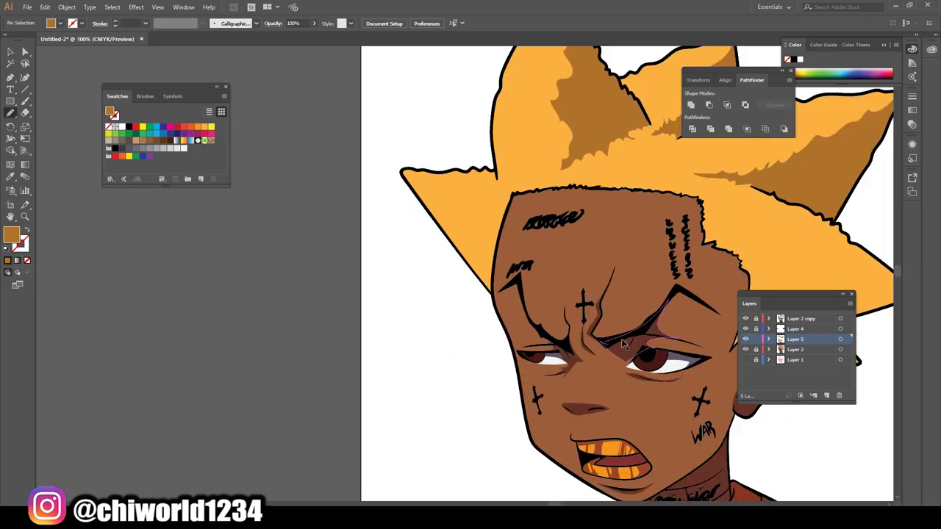
pyautogui.scroll(2, 621, 339)
pyautogui.scroll(1, 620, 340)
pyautogui.scroll(-3, 342, 218)
pyautogui.scroll(-1, 584, 330)
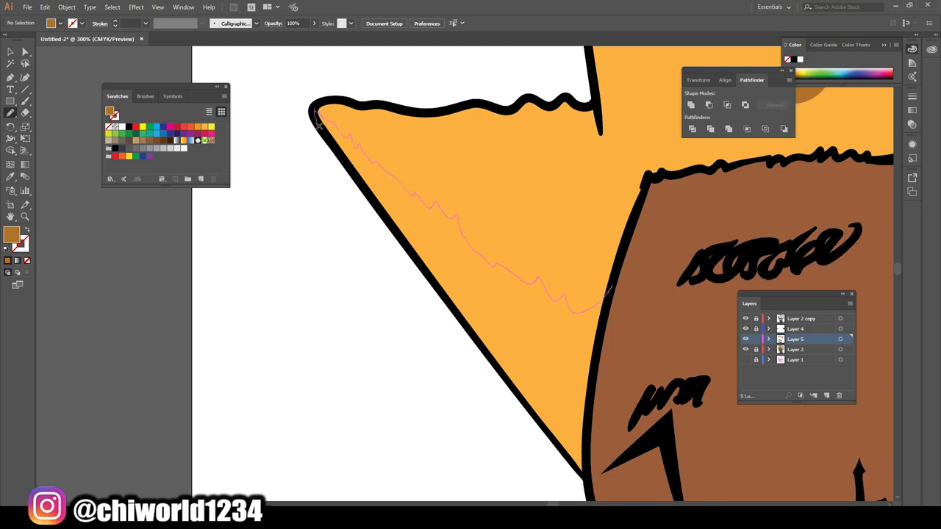
# Trace and close a dark orange shadow along the left spike's outer edge.
pyautogui.moveTo(317, 125); pyautogui.dragTo(479, 341)
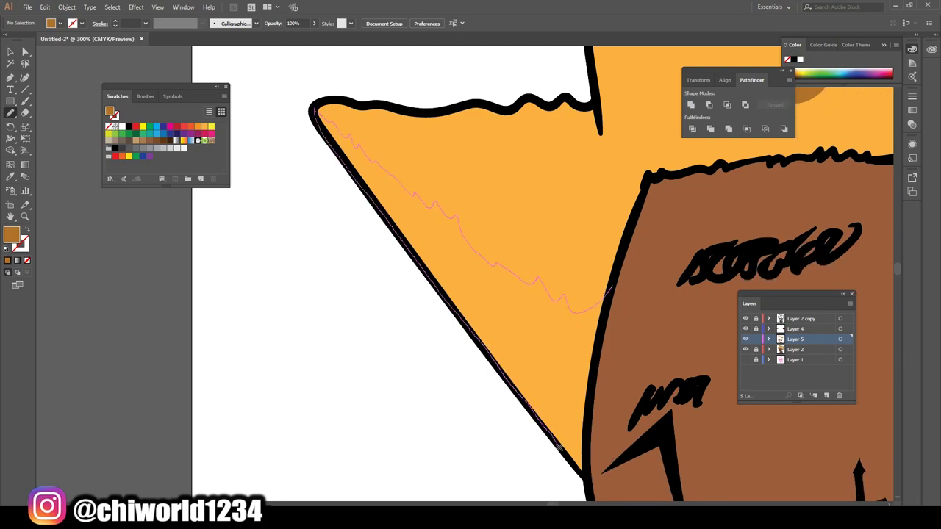
pyautogui.moveTo(586, 479); pyautogui.dragTo(610, 288)
pyautogui.scroll(-3, 670, 425)
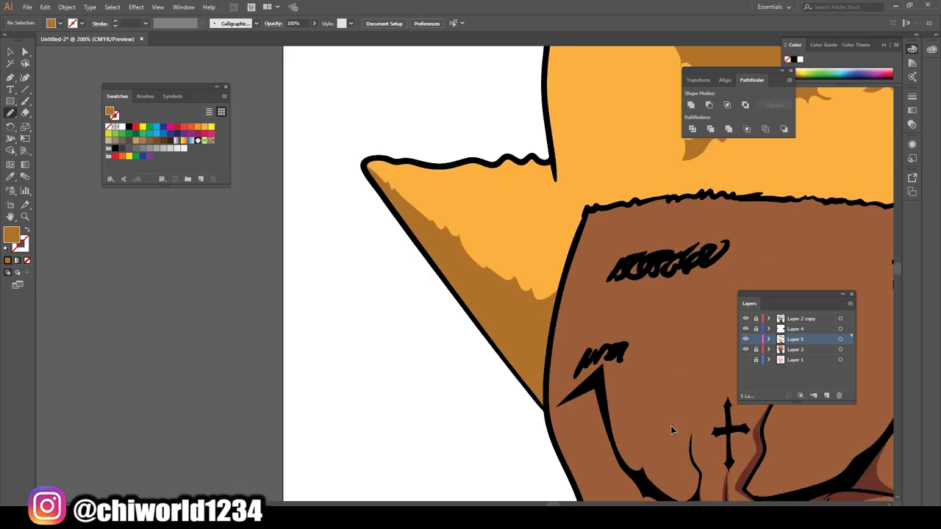
pyautogui.scroll(-3, 671, 426)
pyautogui.scroll(2, 613, 395)
pyautogui.scroll(1, 613, 395)
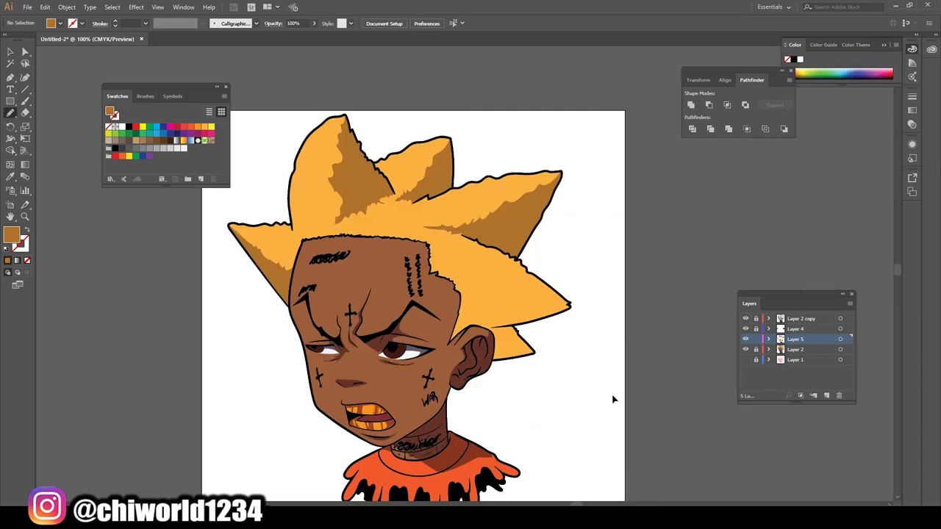
pyautogui.scroll(3, 613, 396)
pyautogui.hscroll(3, 617, 374)
pyautogui.scroll(-2, 625, 356)
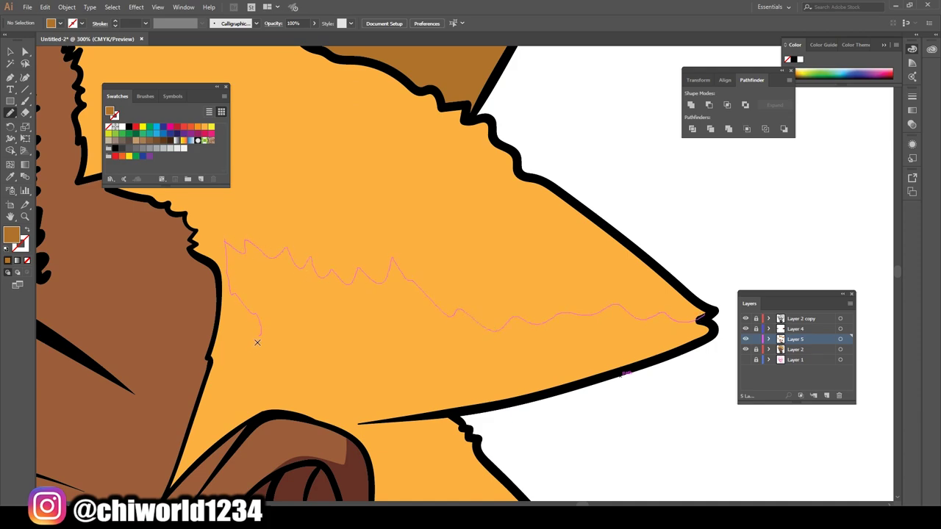
# Trace and close a dark orange shadow along the right spike's lower edge.
pyautogui.moveTo(350, 425); pyautogui.dragTo(694, 344)
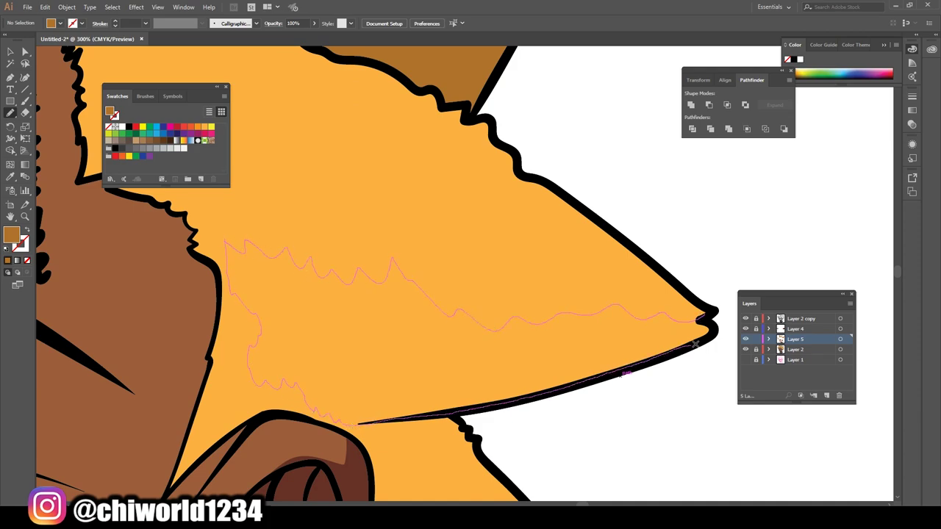
pyautogui.moveTo(709, 305); pyautogui.dragTo(705, 314)
pyautogui.scroll(-2, 698, 385)
pyautogui.scroll(-3, 581, 349)
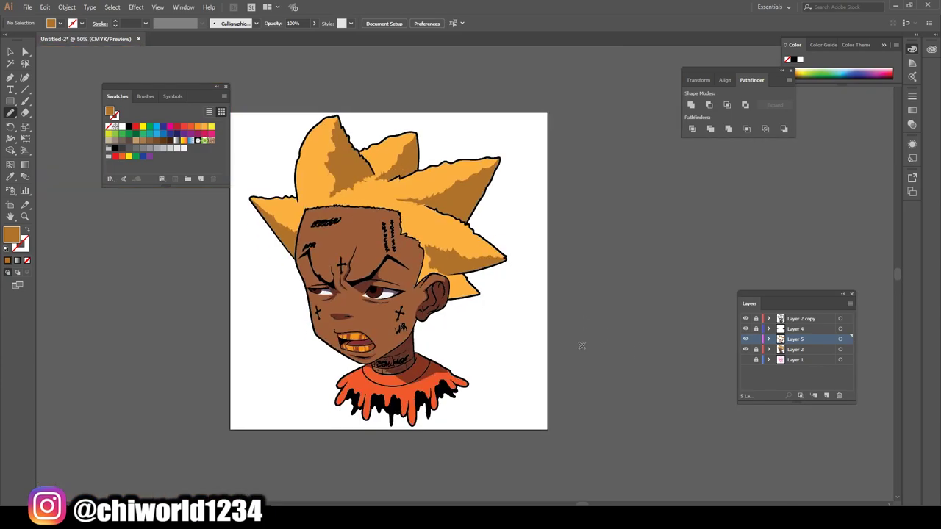
pyautogui.scroll(4, 582, 349)
pyautogui.scroll(1, 582, 349)
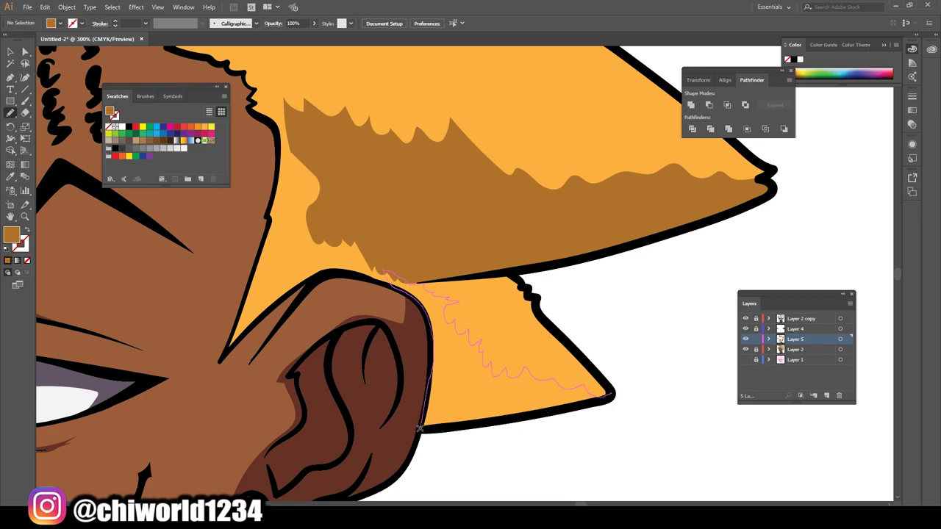
# Shade the hair spike beside the ear, extending the shadow up the hair outline.
pyautogui.moveTo(433, 346); pyautogui.dragTo(585, 400)
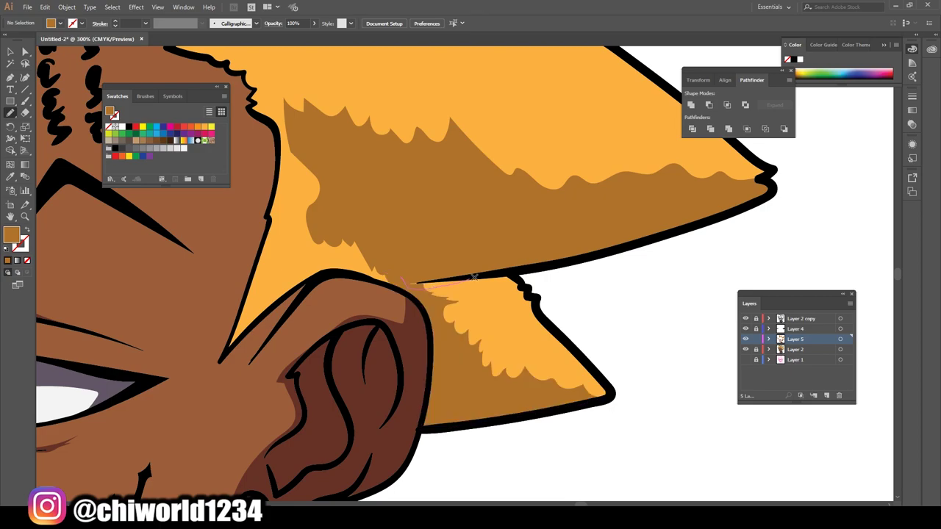
pyautogui.moveTo(474, 276); pyautogui.dragTo(507, 278)
pyautogui.scroll(-2, 441, 308)
pyautogui.scroll(-2, 441, 308)
pyautogui.scroll(5, 397, 326)
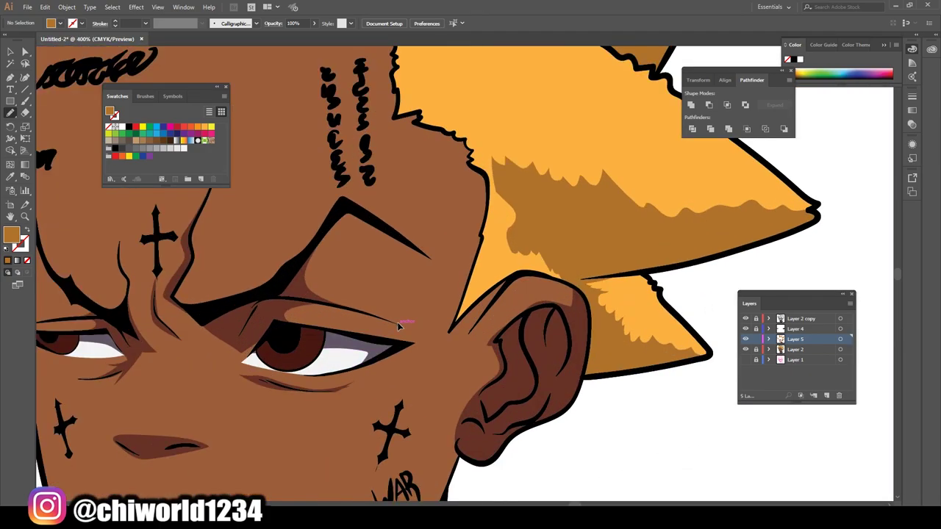
pyautogui.scroll(3, 397, 326)
pyautogui.moveTo(530, 339)
pyautogui.mouseDown()
pyautogui.moveTo(433, 338)
pyautogui.moveTo(360, 405)
pyautogui.moveTo(339, 395)
pyautogui.mouseUp()
pyautogui.moveTo(382, 256)
pyautogui.mouseDown()
pyautogui.moveTo(396, 147)
pyautogui.moveTo(513, 345)
pyautogui.mouseUp()
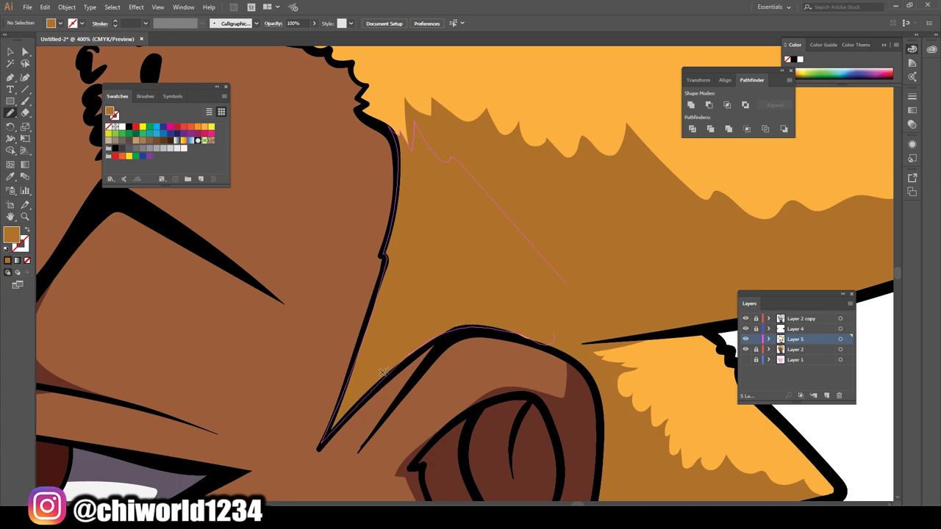
pyautogui.hotkey('ctrl', '-')
pyautogui.hotkey('ctrl', '-')
pyautogui.hotkey('ctrl', '-')
# Paint a first dark fur stroke onto the orange hair.
pyautogui.hotkey('ctrl', '-')
pyautogui.hotkey('ctrl', '-')
pyautogui.hotkey('ctrl', '-')
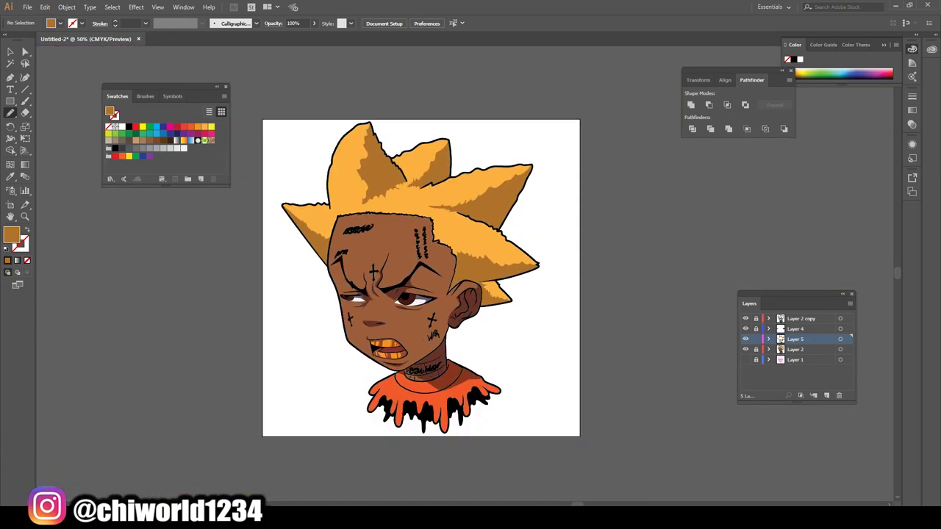
pyautogui.hotkey('ctrl', '-')
pyautogui.hotkey('ctrl', '+')
pyautogui.hotkey('ctrl', '+')
pyautogui.hotkey('ctrl', '+')
pyautogui.hotkey('ctrl', '+')
pyautogui.hotkey('ctrl', '+')
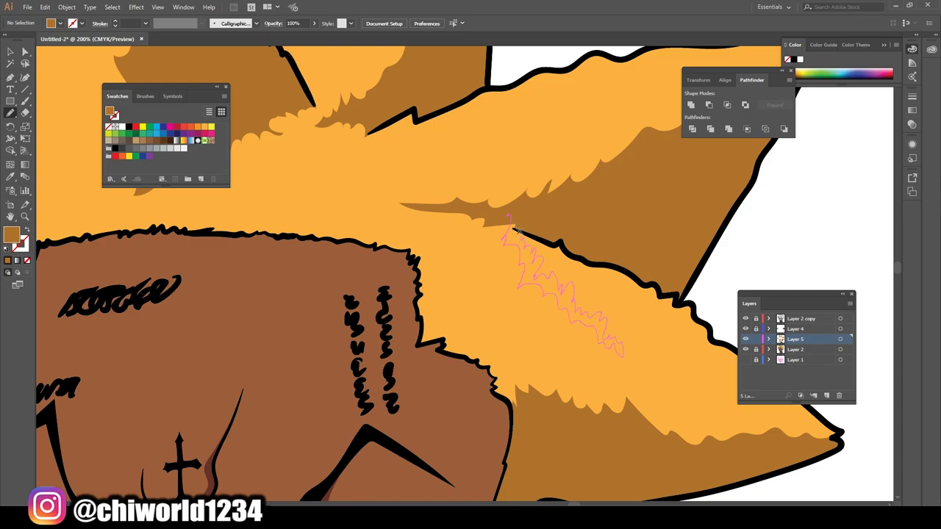
pyautogui.moveTo(515, 230); pyautogui.dragTo(513, 229)
pyautogui.hotkey('ctrl', '-')
pyautogui.hotkey('ctrl', '-')
pyautogui.hotkey('ctrl', '-')
pyautogui.hotkey('ctrl', '+')
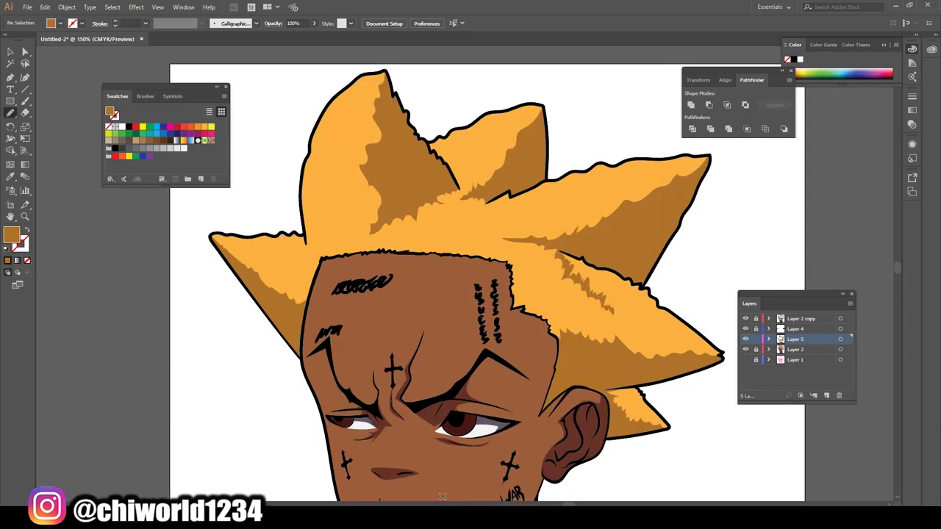
pyautogui.hotkey('ctrl', '+')
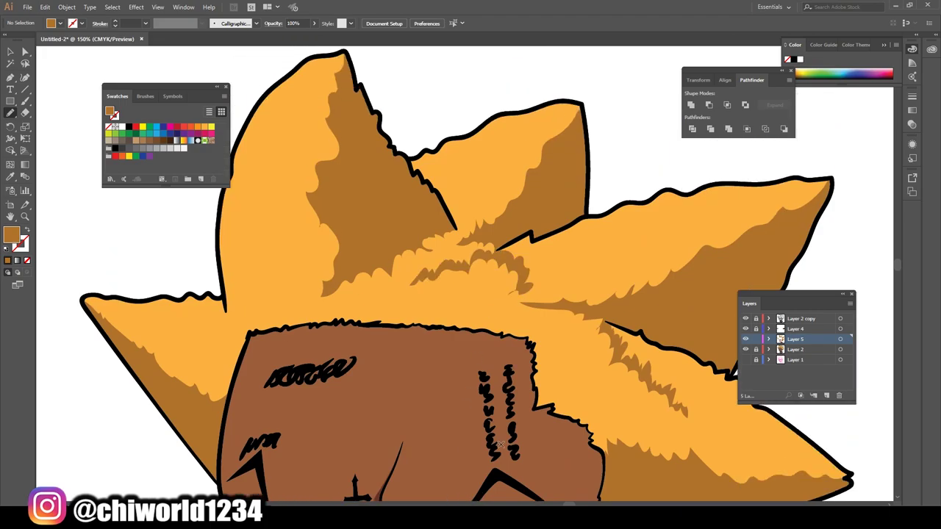
pyautogui.hotkey('ctrl', '-')
pyautogui.hotkey('ctrl', '-')
pyautogui.hotkey('ctrl', '-')
pyautogui.hotkey('ctrl', '+')
pyautogui.hotkey('ctrl', '+')
pyautogui.hotkey('ctrl', '+')
pyautogui.hotkey('ctrl', '+')
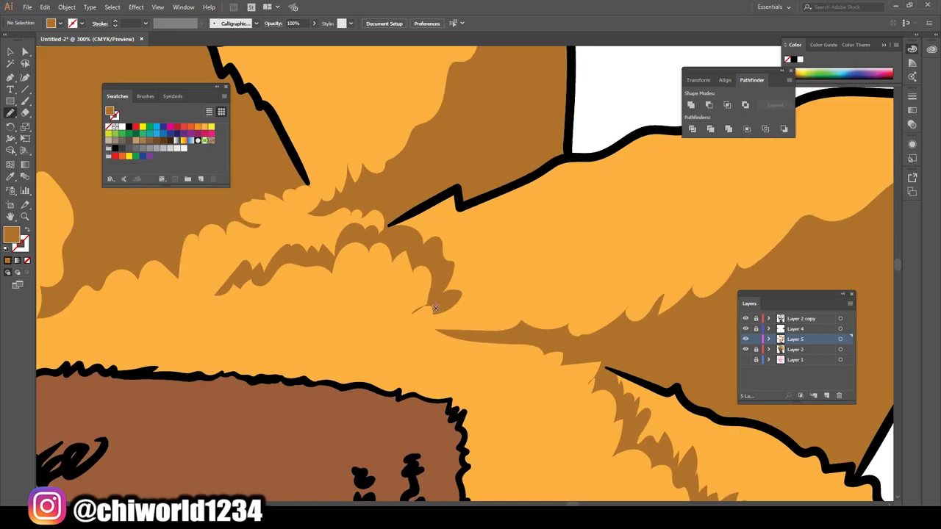
# Add brown fur tips to the central tuft and the tall left spike.
pyautogui.moveTo(438, 306); pyautogui.dragTo(441, 305)
pyautogui.scroll(3, 548, 243)
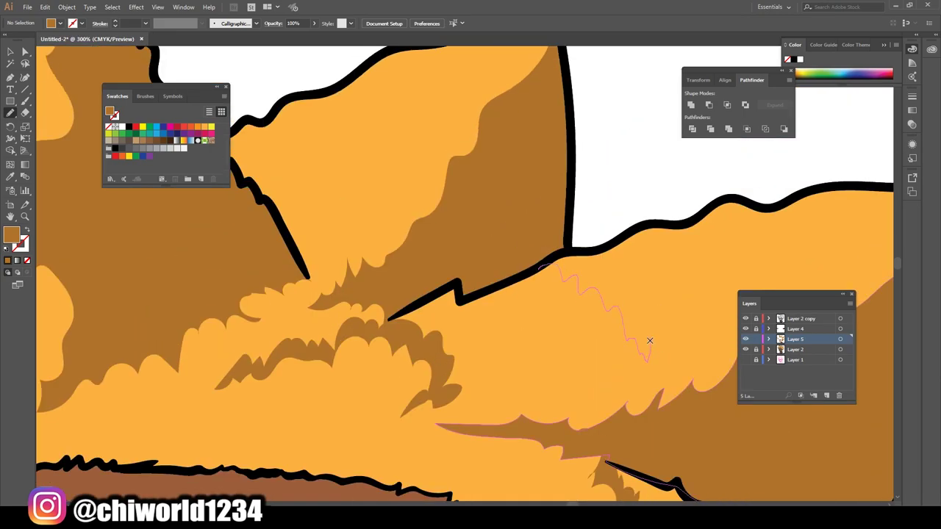
pyautogui.moveTo(669, 284); pyautogui.dragTo(533, 268)
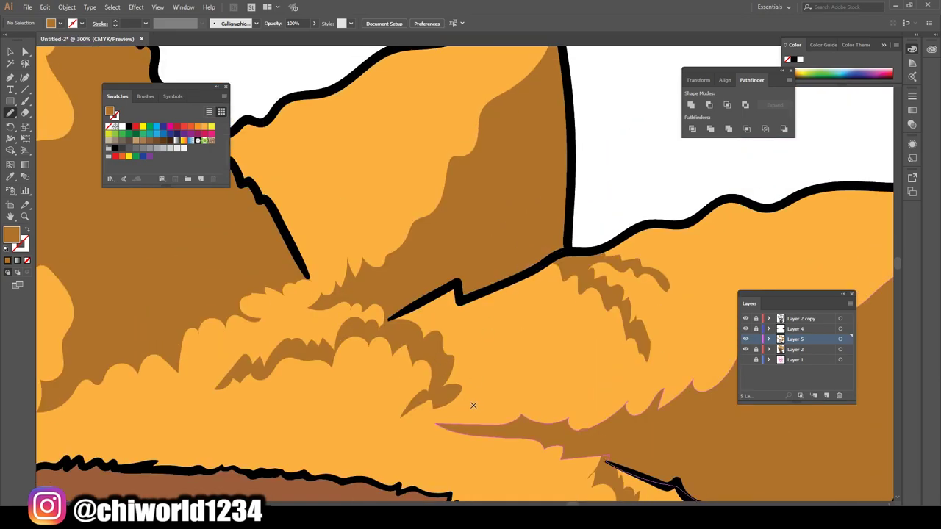
pyautogui.hotkey('ctrl', '-')
pyautogui.hotkey('ctrl', '-')
pyautogui.hotkey('ctrl', '-')
pyautogui.hotkey('ctrl', '-')
pyautogui.hotkey('ctrl', '+')
pyautogui.hotkey('ctrl', '+')
pyautogui.hotkey('ctrl', '+')
pyautogui.hotkey('ctrl', '+')
pyautogui.hotkey('ctrl', '+')
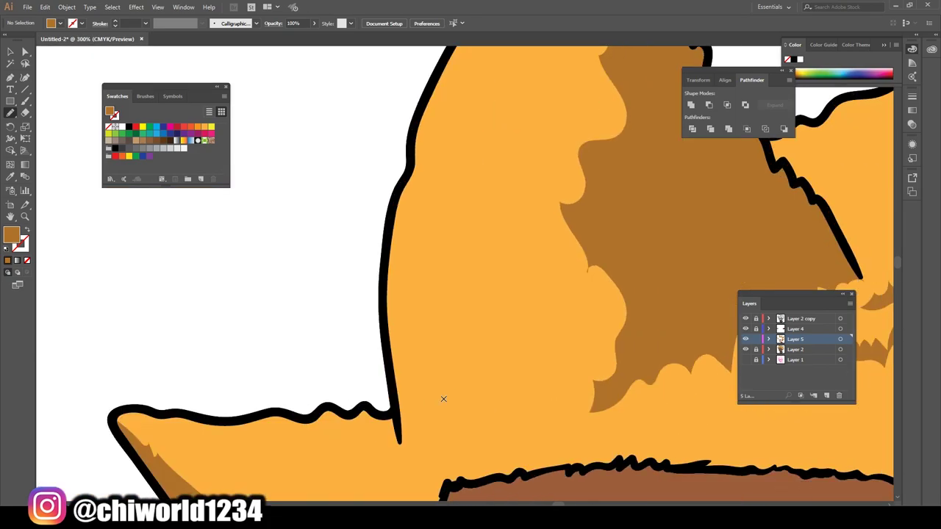
pyautogui.moveTo(614, 321); pyautogui.dragTo(613, 322)
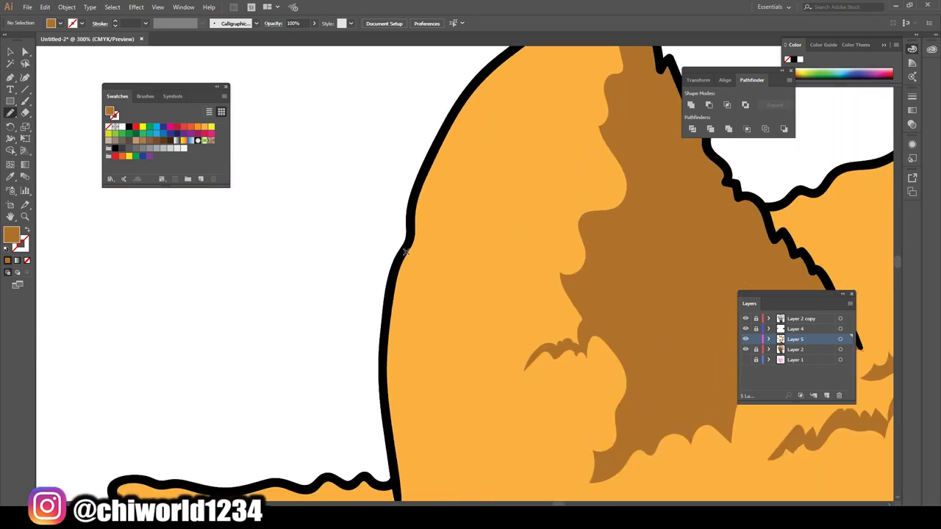
pyautogui.moveTo(406, 248); pyautogui.dragTo(406, 247)
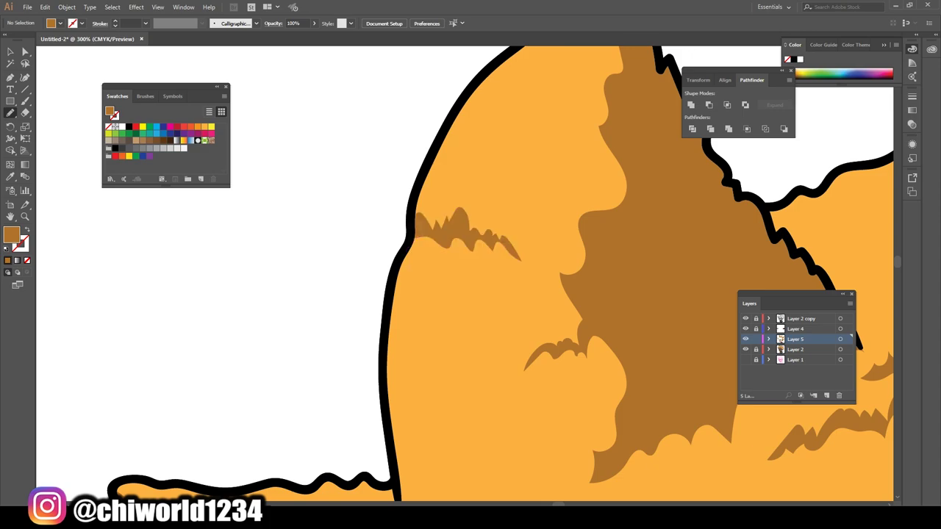
# Paint fur strands along the hair outline and the notch in the right spike.
pyautogui.hotkey('ctrl', '-')
pyautogui.hotkey('ctrl', '-')
pyautogui.hotkey('ctrl', '-')
pyautogui.scroll(-1, 399, 478)
pyautogui.hotkey('ctrl', '+')
pyautogui.hotkey('ctrl', '+')
pyautogui.hotkey('ctrl', '+')
pyautogui.hotkey('ctrl', '+')
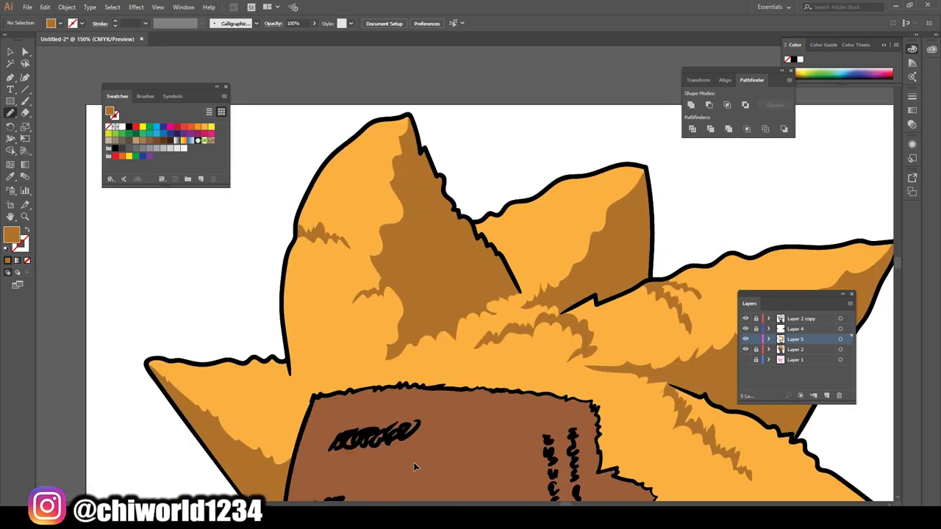
pyautogui.hotkey('ctrl', '+')
pyautogui.hotkey('ctrl', '+')
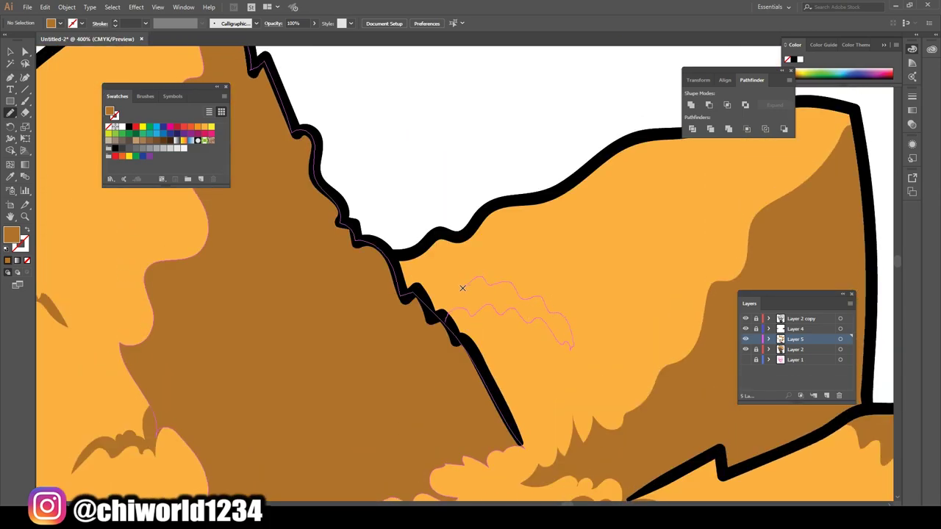
pyautogui.moveTo(444, 233); pyautogui.dragTo(402, 292)
pyautogui.hotkey('ctrl', '-')
pyautogui.hotkey('ctrl', '-')
pyautogui.hotkey('ctrl', '-')
pyautogui.hotkey('ctrl', '-')
pyautogui.hotkey('ctrl', '-')
pyautogui.hotkey('ctrl', '+')
pyautogui.hotkey('ctrl', '+')
pyautogui.hotkey('ctrl', '+')
pyautogui.hotkey('ctrl', '+')
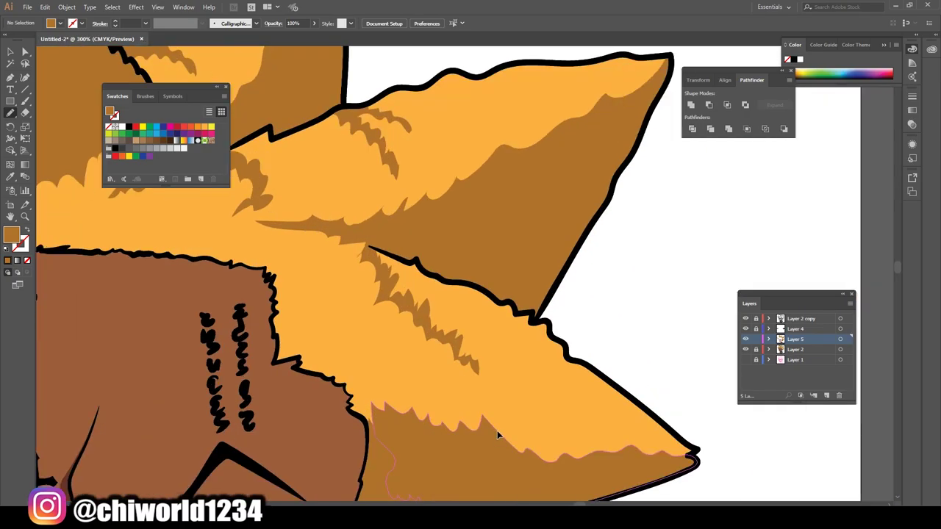
pyautogui.scroll(2, 497, 436)
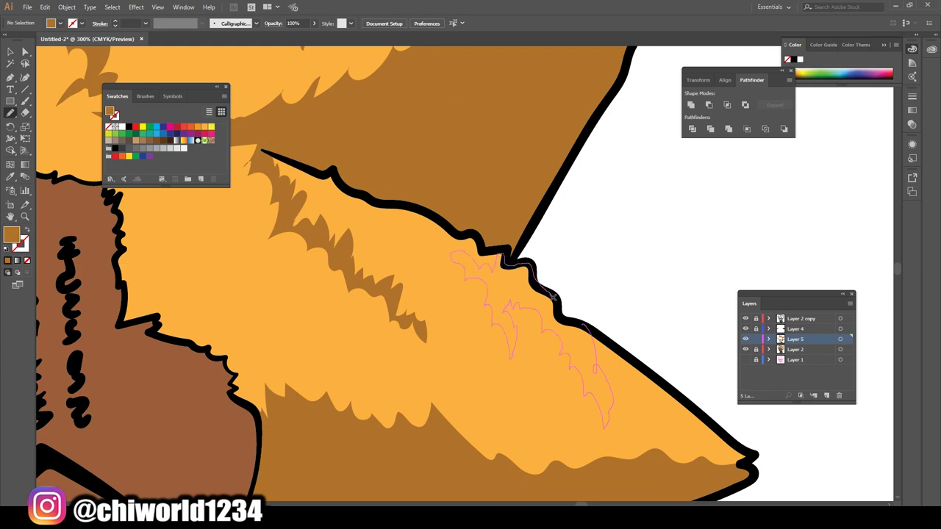
pyautogui.moveTo(458, 229); pyautogui.dragTo(484, 280)
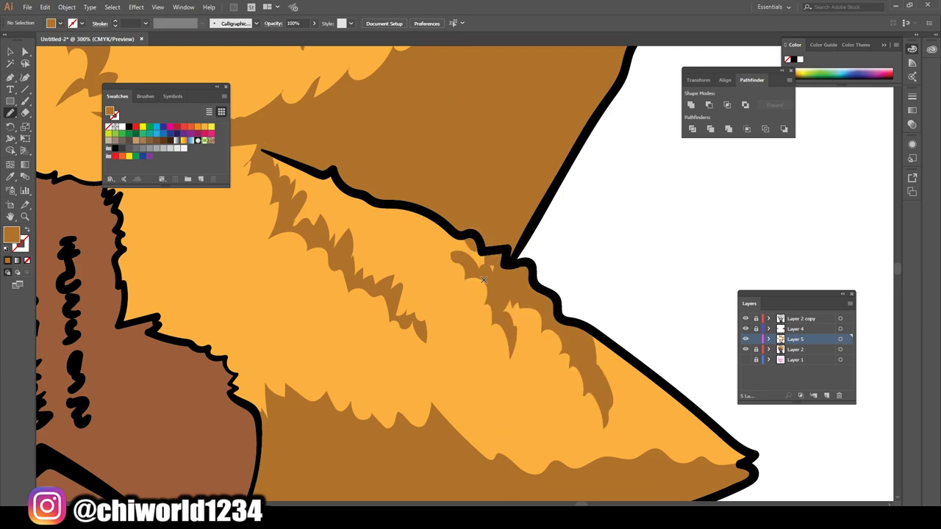
pyautogui.scroll(-3, 507, 390)
pyautogui.scroll(-2, 481, 389)
# Paint a darker shadow shape onto the lower part of the long right hair spike.
pyautogui.scroll(2, 478, 389)
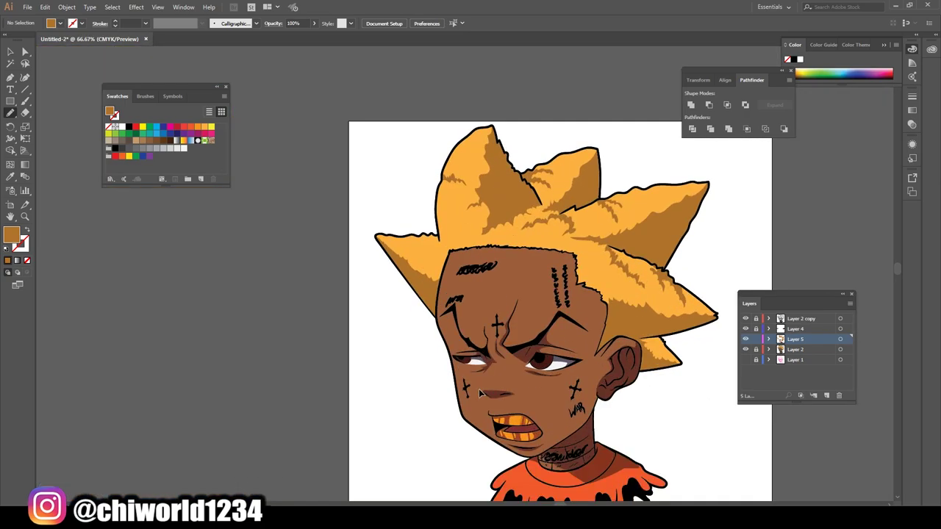
pyautogui.scroll(2, 471, 388)
pyautogui.scroll(2, 398, 275)
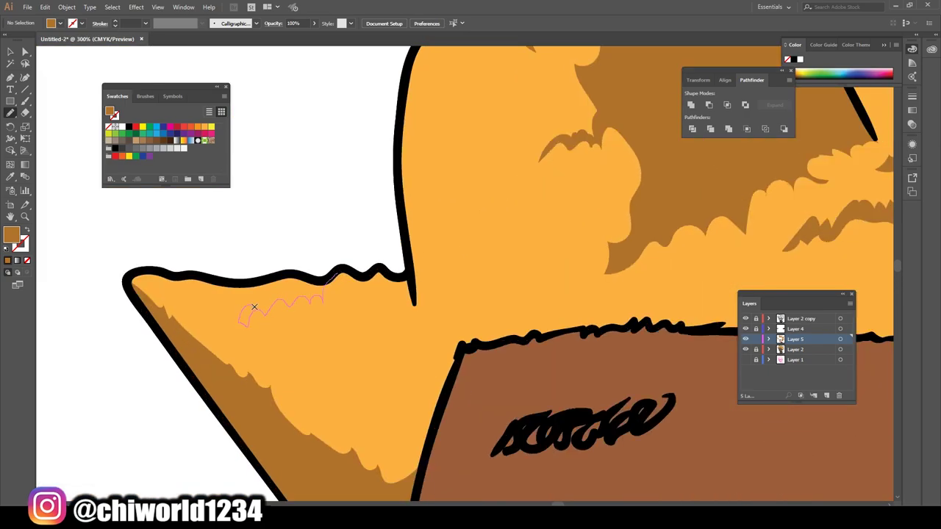
pyautogui.moveTo(297, 289); pyautogui.dragTo(335, 278)
pyautogui.scroll(-3, 441, 309)
pyautogui.scroll(-3, 551, 345)
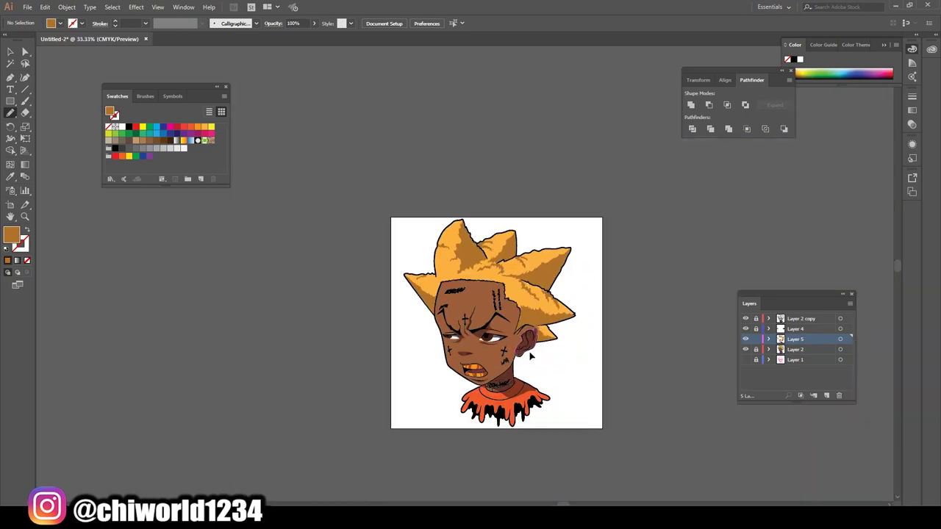
pyautogui.scroll(1, 551, 346)
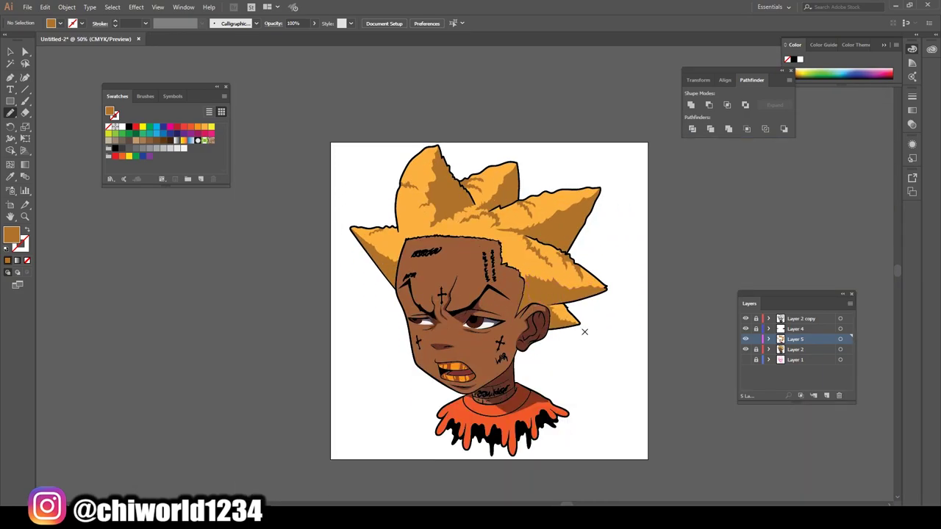
pyautogui.scroll(1, 585, 336)
pyautogui.scroll(2, 523, 283)
pyautogui.scroll(1, 523, 284)
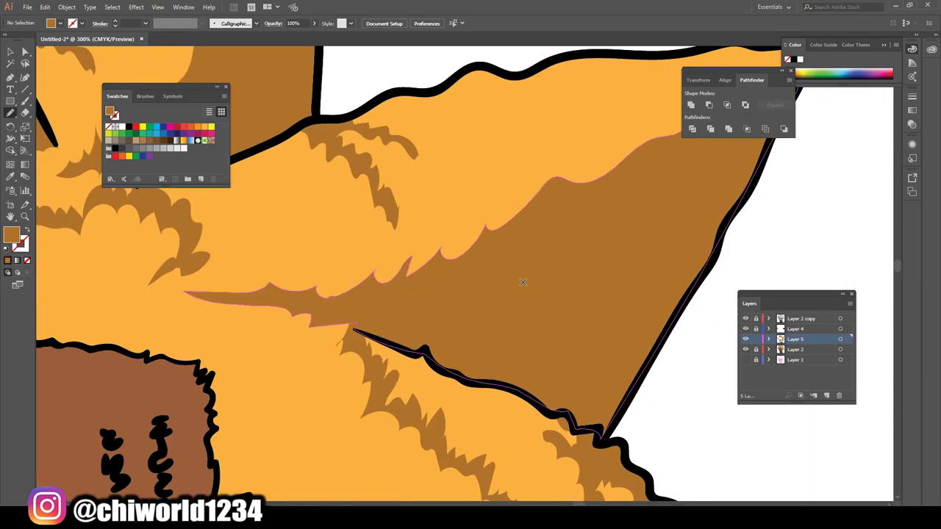
pyautogui.scroll(1, 454, 150)
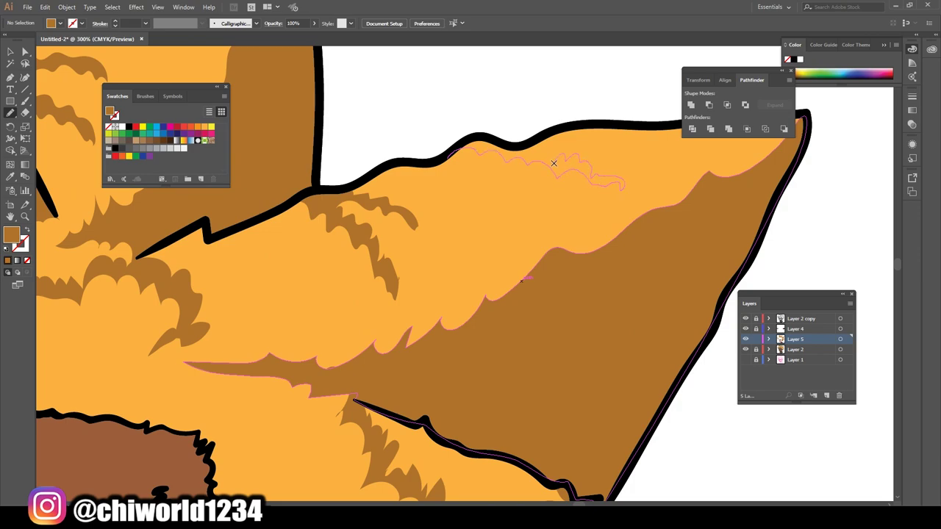
# Redo the dark shadow along the top spike's upper edge.
pyautogui.moveTo(554, 162); pyautogui.dragTo(440, 151)
pyautogui.hotkey('ctrl', 'z')
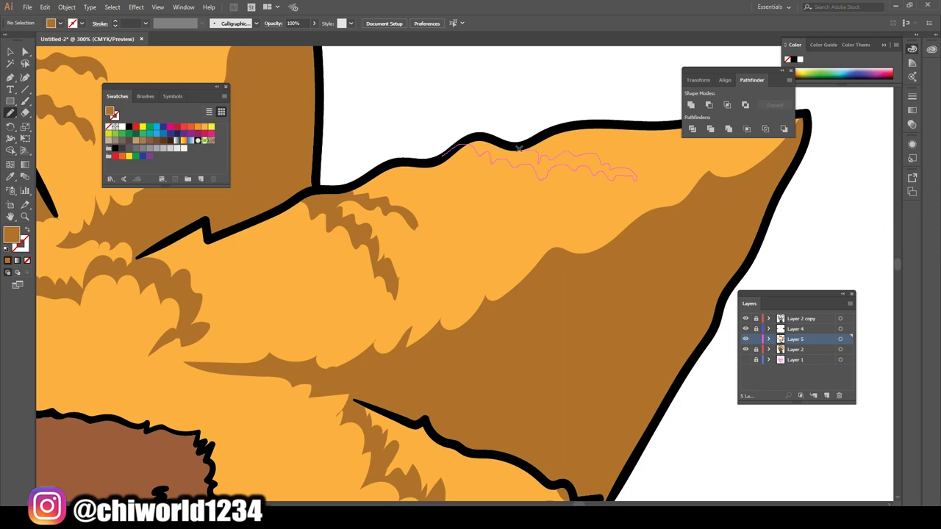
pyautogui.moveTo(519, 148); pyautogui.dragTo(456, 151)
pyautogui.scroll(-2, 538, 231)
pyautogui.scroll(-3, 606, 261)
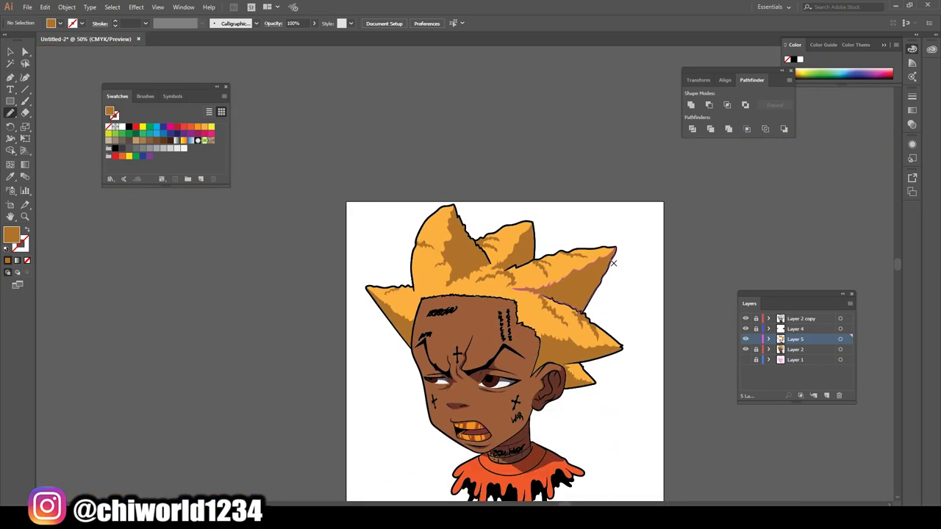
pyautogui.scroll(-1, 614, 262)
pyautogui.scroll(1, 649, 294)
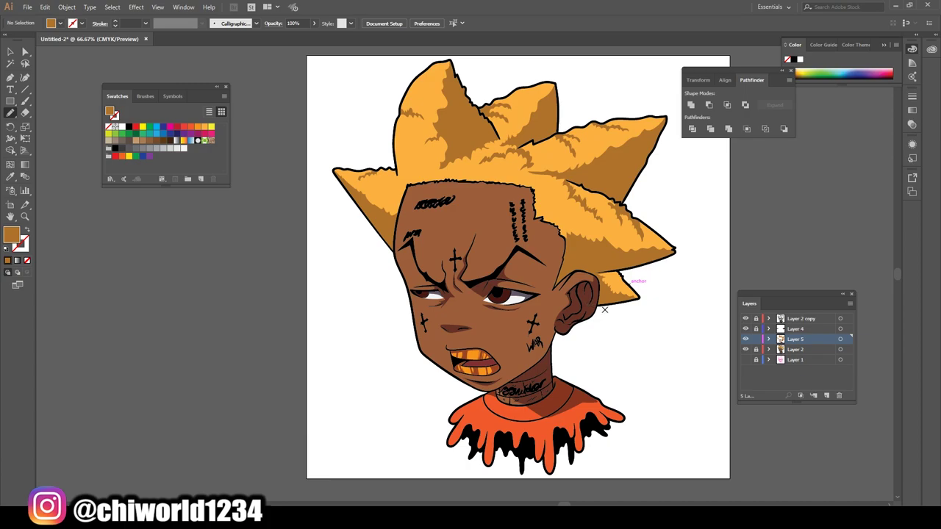
pyautogui.scroll(1, 588, 346)
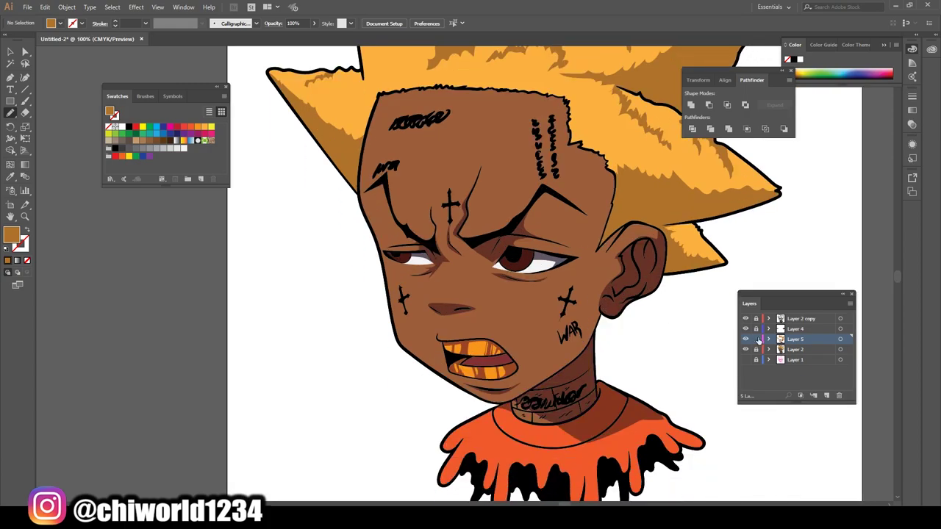
# Add a new layer and set the fill to a lighter reddish-orange sampled from the iris.
pyautogui.click(825, 395)
pyautogui.hotkey('ctrl', '+')
pyautogui.hotkey('ctrl', '+')
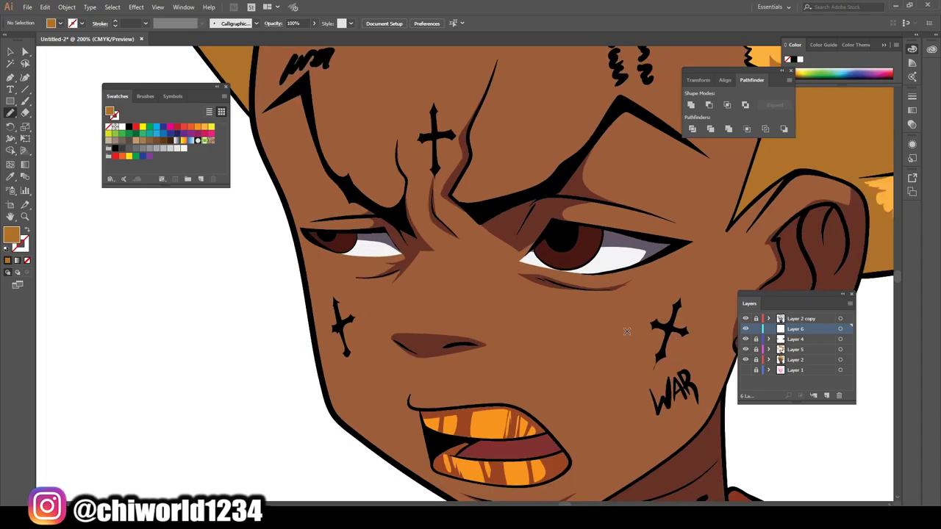
pyautogui.hotkey('ctrl', '+')
pyautogui.click(10, 177)
pyautogui.click(255, 224)
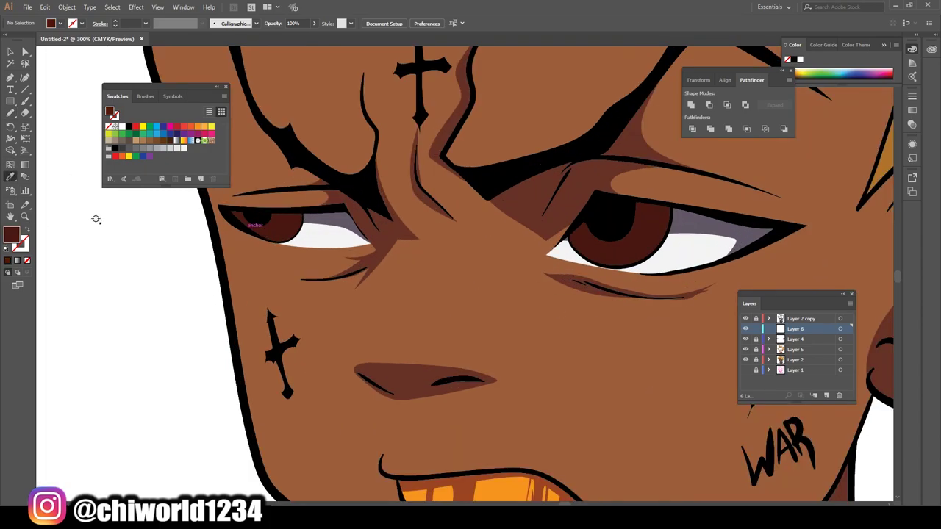
pyautogui.doubleClick(11, 234)
pyautogui.moveTo(96, 108); pyautogui.dragTo(91, 90)
pyautogui.moveTo(145, 156); pyautogui.dragTo(145, 154)
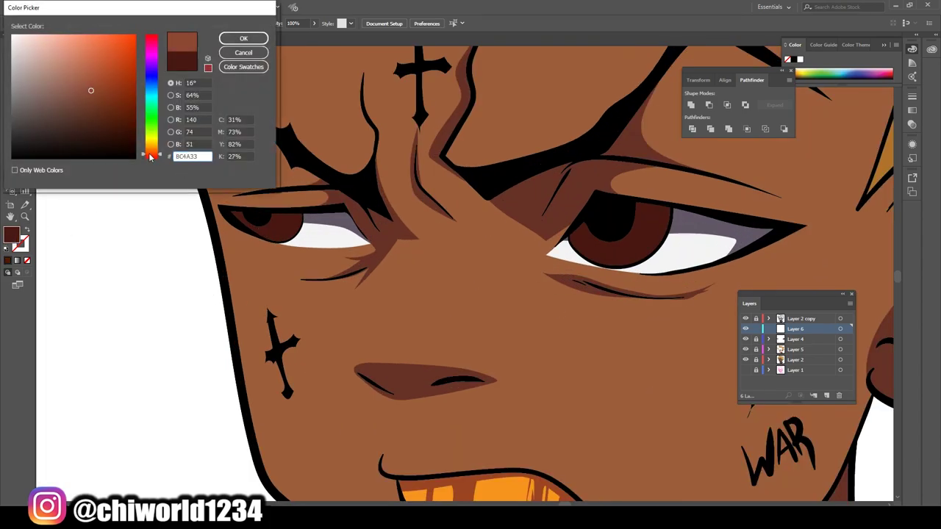
pyautogui.moveTo(91, 90); pyautogui.dragTo(97, 71)
pyautogui.click(242, 39)
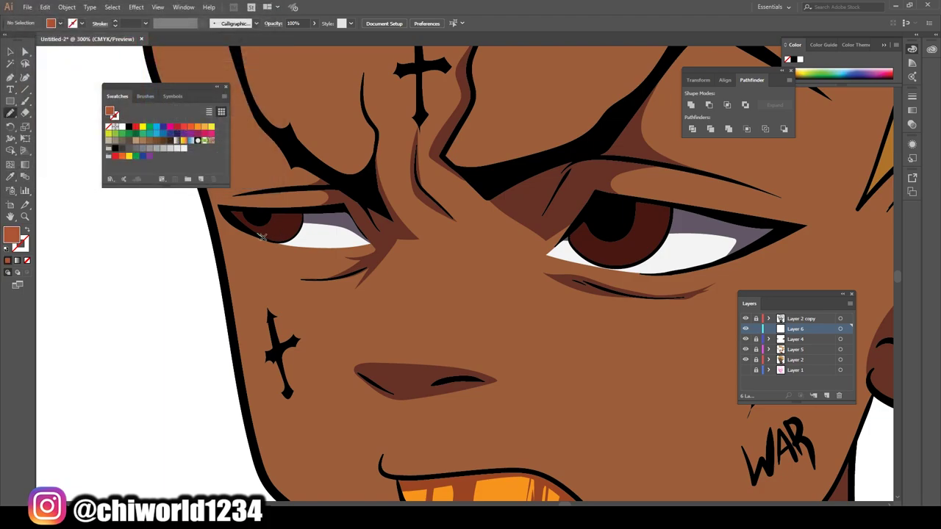
# Paint an orange highlight inside the left iris, undoing an oversized second stroke.
pyautogui.moveTo(246, 225); pyautogui.dragTo(248, 229)
pyautogui.scroll(-5, 322, 449)
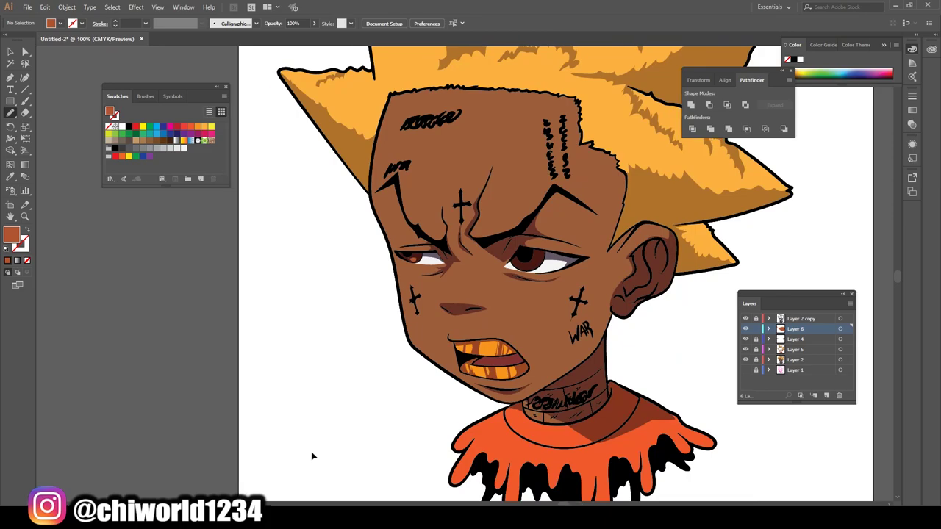
pyautogui.scroll(3, 311, 451)
pyautogui.scroll(2, 451, 413)
pyautogui.scroll(2, 397, 276)
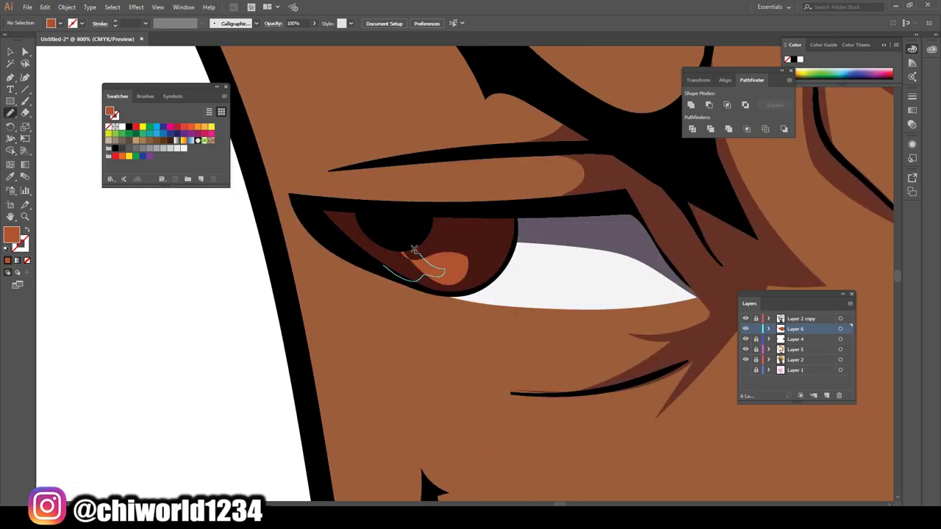
pyautogui.moveTo(414, 250)
pyautogui.mouseDown()
pyautogui.moveTo(357, 295)
pyautogui.moveTo(373, 247)
pyautogui.moveTo(273, 210)
pyautogui.moveTo(323, 257)
pyautogui.mouseUp()
pyautogui.hotkey('ctrl', '=')
pyautogui.hotkey('ctrl', 'z')
pyautogui.hotkey('ctrl', 'z')
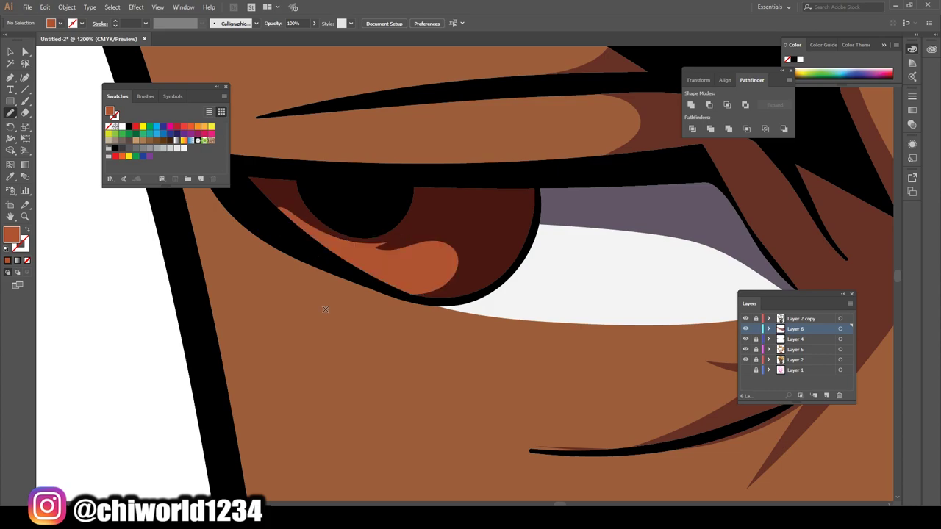
# Paint a highlight along the lower iris of the other eye.
pyautogui.hotkey('ctrl', '-')
pyautogui.hotkey('ctrl', '-')
pyautogui.hotkey('ctrl', '-')
pyautogui.hotkey('ctrl', '-')
pyautogui.hotkey('ctrl', '-')
pyautogui.hotkey('ctrl', '=')
pyautogui.hotkey('ctrl', '=')
pyautogui.hotkey('ctrl', '=')
pyautogui.hotkey('ctrl', '=')
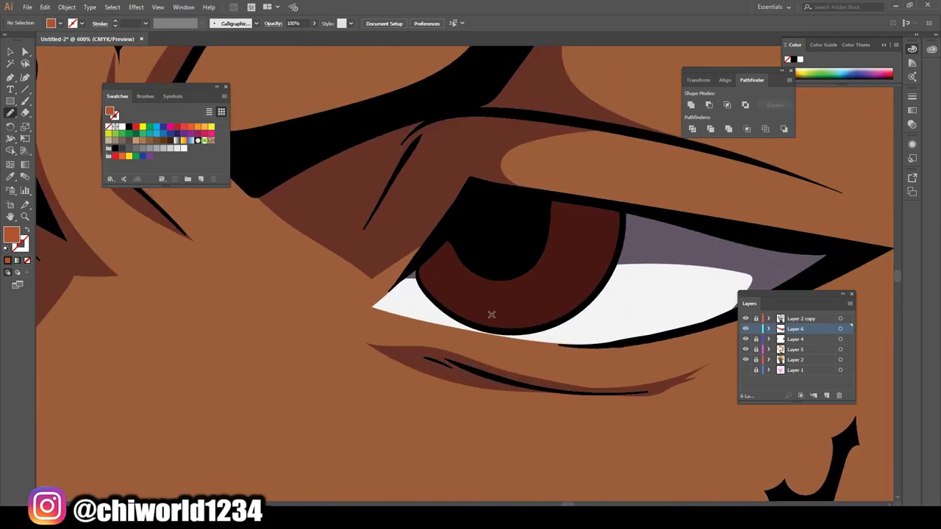
pyautogui.moveTo(474, 314)
pyautogui.mouseDown()
pyautogui.moveTo(548, 303)
pyautogui.moveTo(544, 272)
pyautogui.moveTo(477, 286)
pyautogui.moveTo(434, 262)
pyautogui.moveTo(493, 320)
pyautogui.mouseUp()
pyautogui.hotkey('ctrl', '-')
pyautogui.hotkey('ctrl', '-')
pyautogui.hotkey('ctrl', '-')
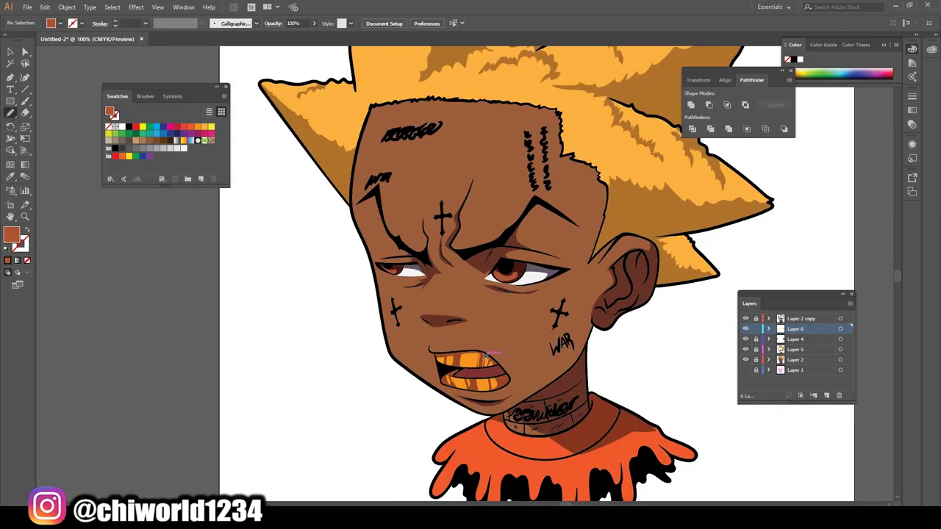
pyautogui.scroll(-2, 548, 365)
pyautogui.scroll(-1, 556, 362)
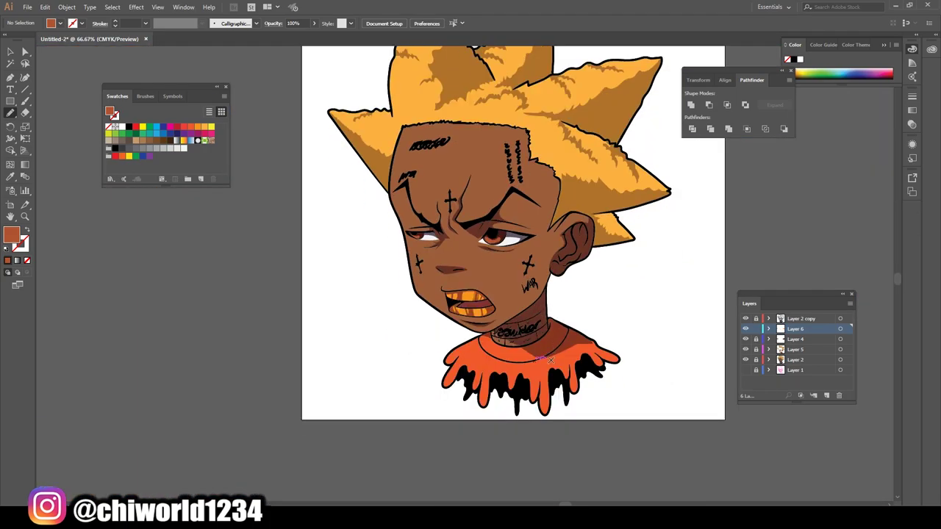
pyautogui.hotkey('ctrl', '+')
pyautogui.hotkey('ctrl', '+')
pyautogui.hotkey('ctrl', '+')
pyautogui.hotkey('ctrl', '+')
pyautogui.hotkey('ctrl', '+')
pyautogui.hotkey('ctrl', '+')
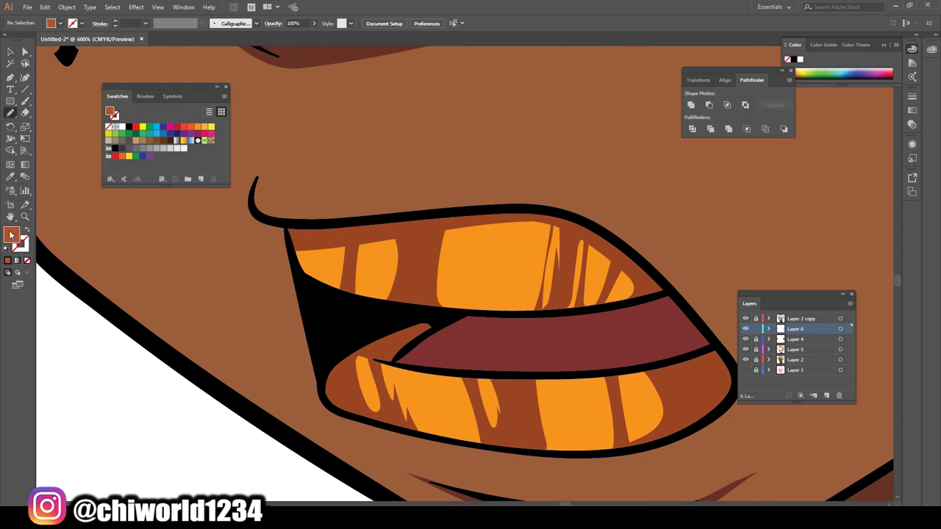
# Set the fill colour to pale yellow FFFDF5.
pyautogui.doubleClick(12, 235)
pyautogui.write('FFFDF5')
pyautogui.click(55, 36)
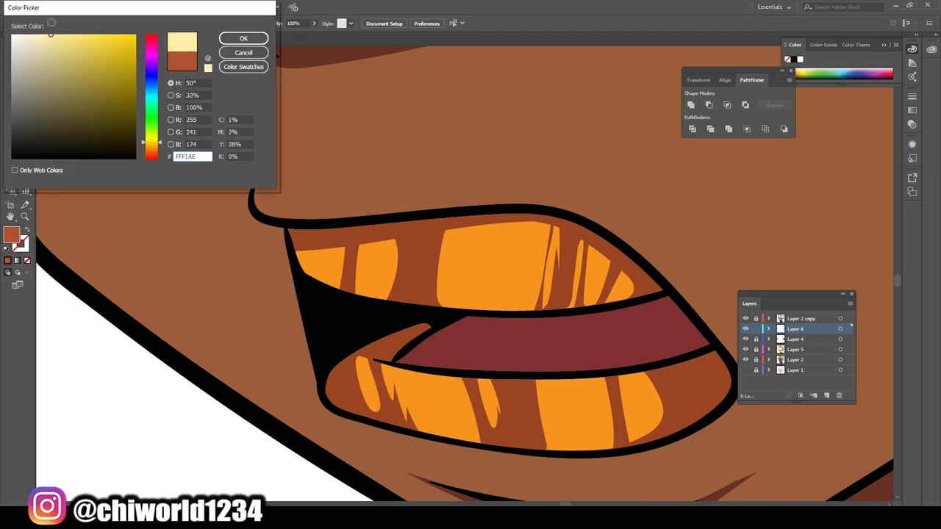
pyautogui.click(243, 38)
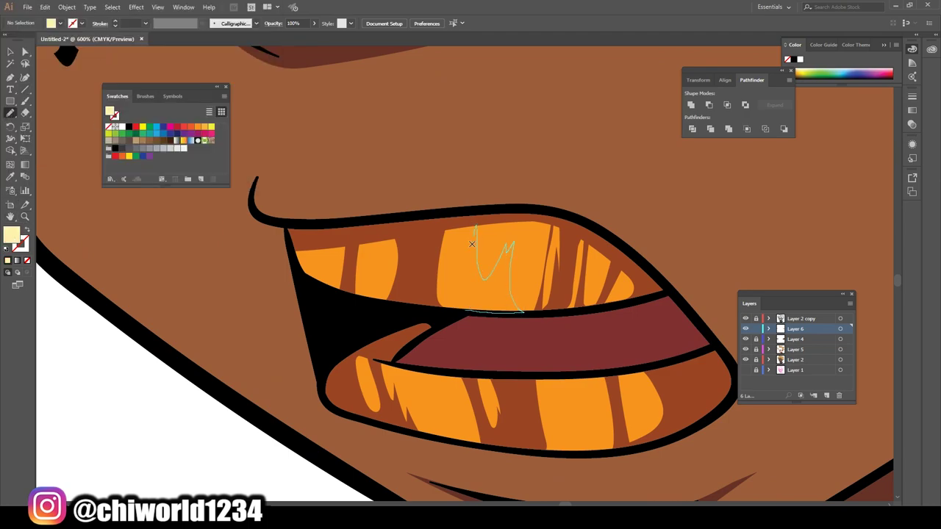
# Paint pale yellow glint streaks across the upper gold teeth.
pyautogui.moveTo(509, 273); pyautogui.dragTo(461, 308)
pyautogui.moveTo(368, 301); pyautogui.dragTo(366, 300)
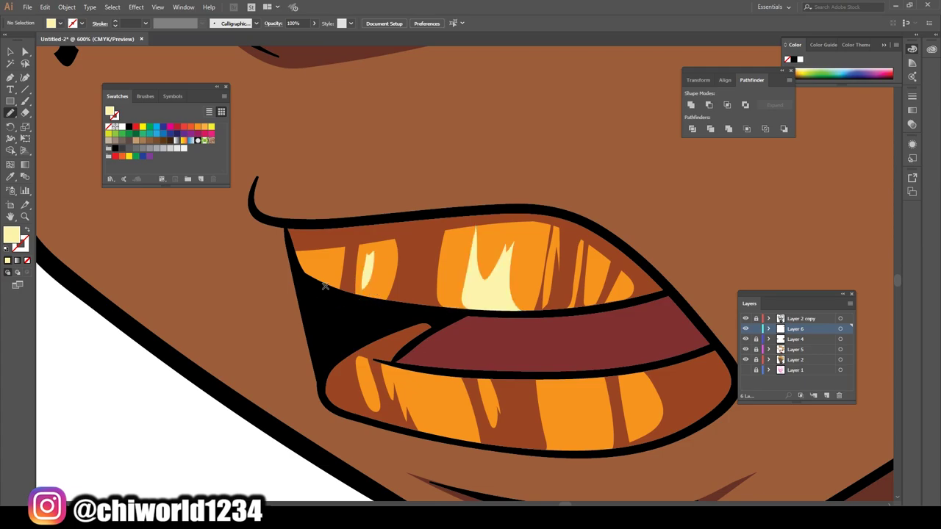
pyautogui.hotkey('ctrl', '0')
pyautogui.hotkey('ctrl', '+')
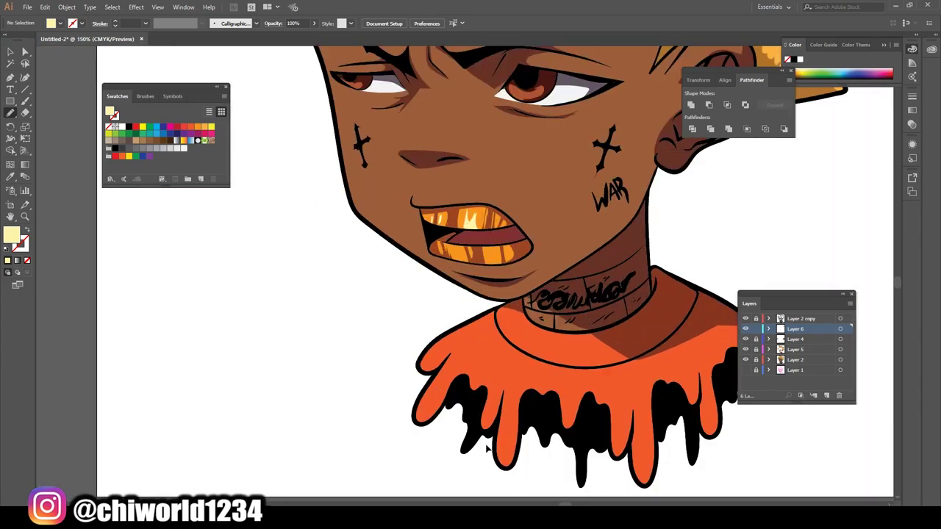
pyautogui.hotkey('ctrl', '+')
pyautogui.hotkey('ctrl', '+')
pyautogui.hotkey('ctrl', '+')
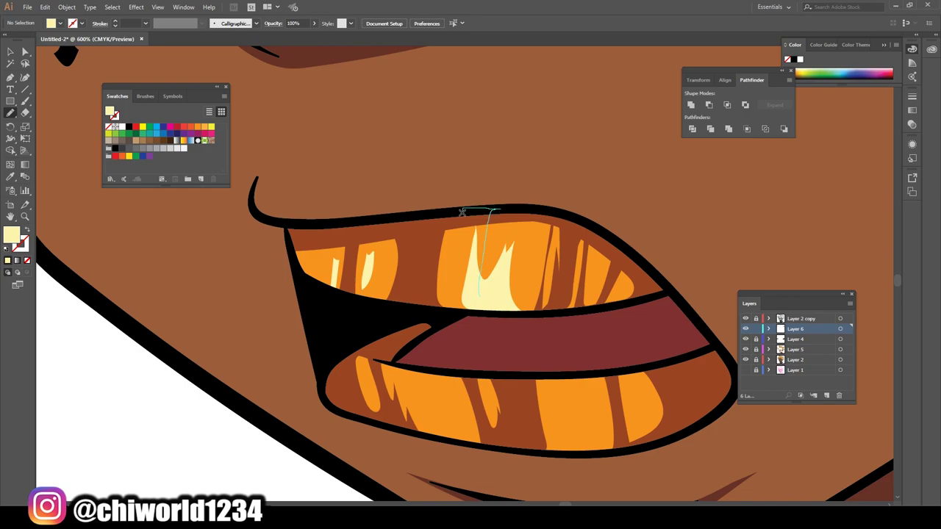
pyautogui.moveTo(462, 211); pyautogui.dragTo(454, 305)
pyautogui.hotkey('ctrl', '-')
pyautogui.hotkey('ctrl', '-')
pyautogui.hotkey('ctrl', '-')
pyautogui.hotkey('ctrl', '+')
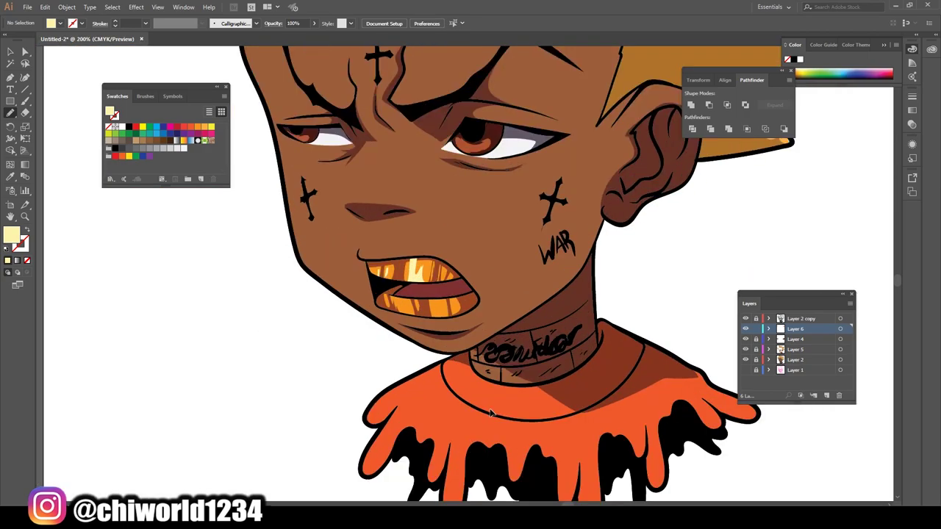
pyautogui.hotkey('ctrl', '+')
pyautogui.hotkey('ctrl', '+')
pyautogui.hotkey('ctrl', '+')
pyautogui.hotkey('ctrl', '+')
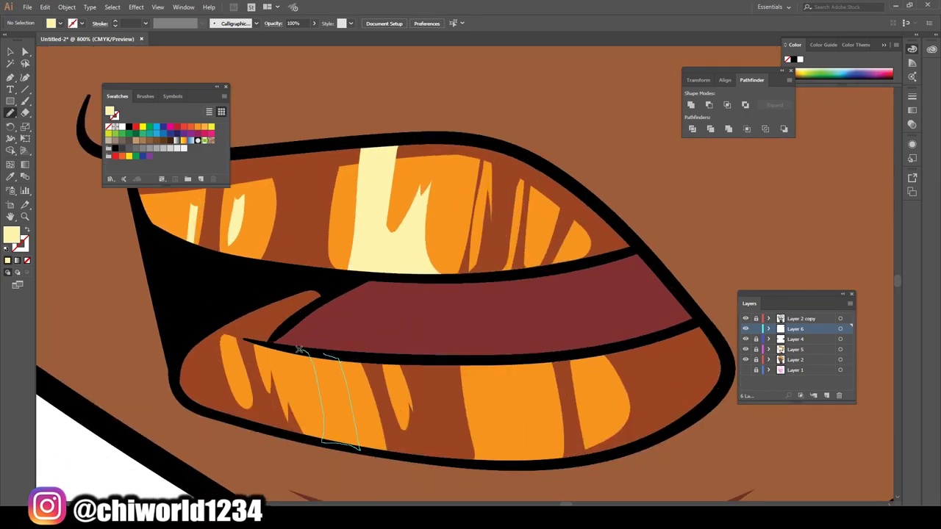
# Add highlights and a shading stroke on the lower teeth, then switch to the Selection tool.
pyautogui.moveTo(300, 350); pyautogui.dragTo(301, 351)
pyautogui.moveTo(510, 363); pyautogui.dragTo(492, 461)
pyautogui.hotkey('ctrl', '-')
pyautogui.hotkey('ctrl', '-')
pyautogui.hotkey('ctrl', '-')
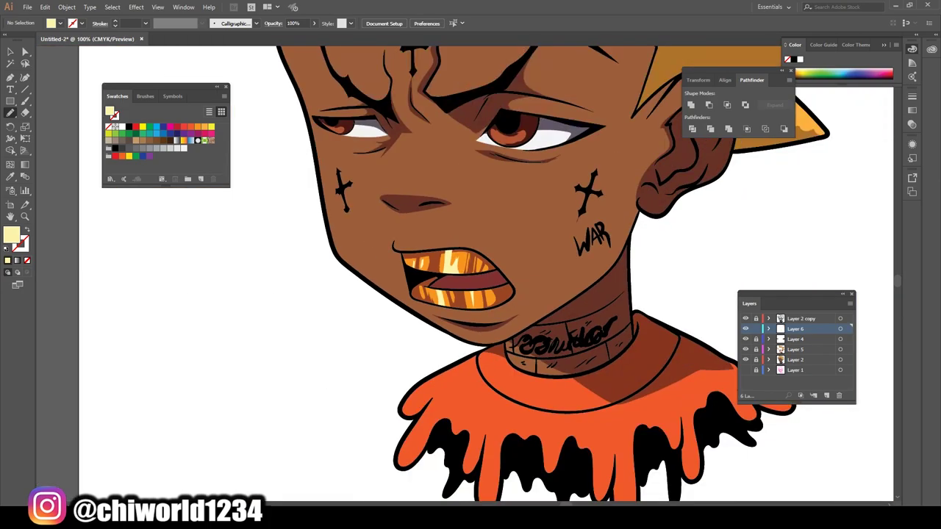
pyautogui.hotkey('ctrl', '-')
pyautogui.hotkey('ctrl', '+')
pyautogui.hotkey('ctrl', '+')
pyautogui.hotkey('ctrl', '+')
pyautogui.click(8, 51)
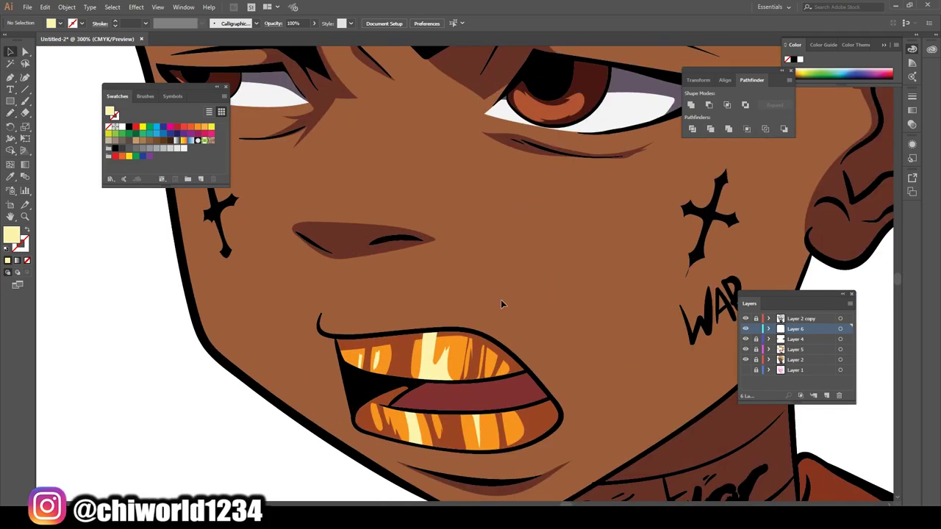
pyautogui.hotkey('ctrl', '-')
pyautogui.hotkey('ctrl', '-')
pyautogui.hotkey('ctrl', '-')
pyautogui.hotkey('ctrl', '+')
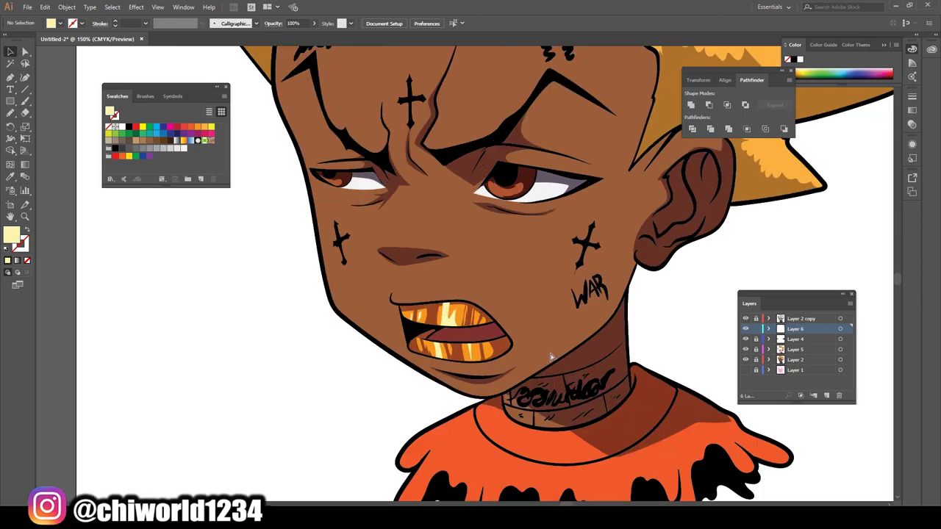
pyautogui.hotkey('ctrl', '+')
pyautogui.hotkey('ctrl', '+')
pyautogui.hotkey('ctrl', '+')
pyautogui.hotkey('ctrl', '+')
pyautogui.hotkey('ctrl', '+')
# Draw dark brown #471A0A pencil shadows along the upper and lower-right gold teeth edges.
pyautogui.click(10, 177)
pyautogui.click(206, 335)
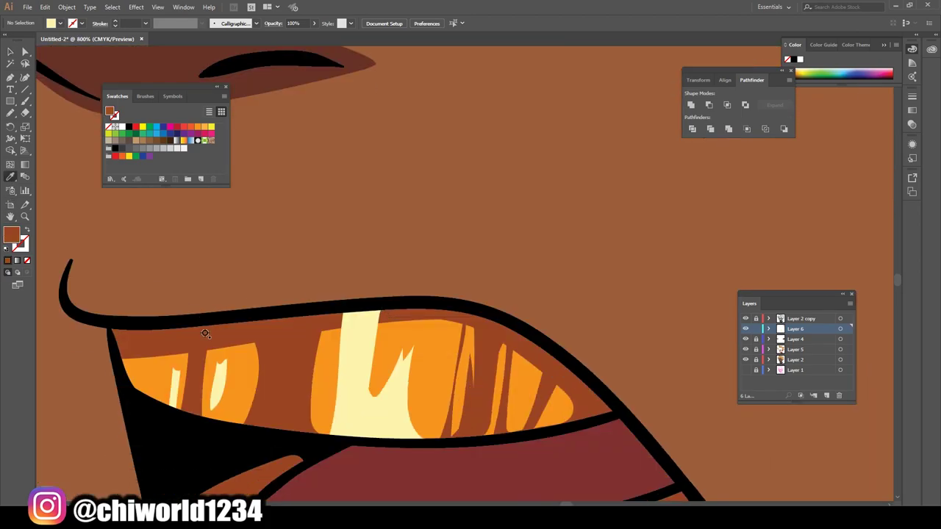
pyautogui.doubleClick(11, 234)
pyautogui.moveTo(107, 119); pyautogui.dragTo(119, 124)
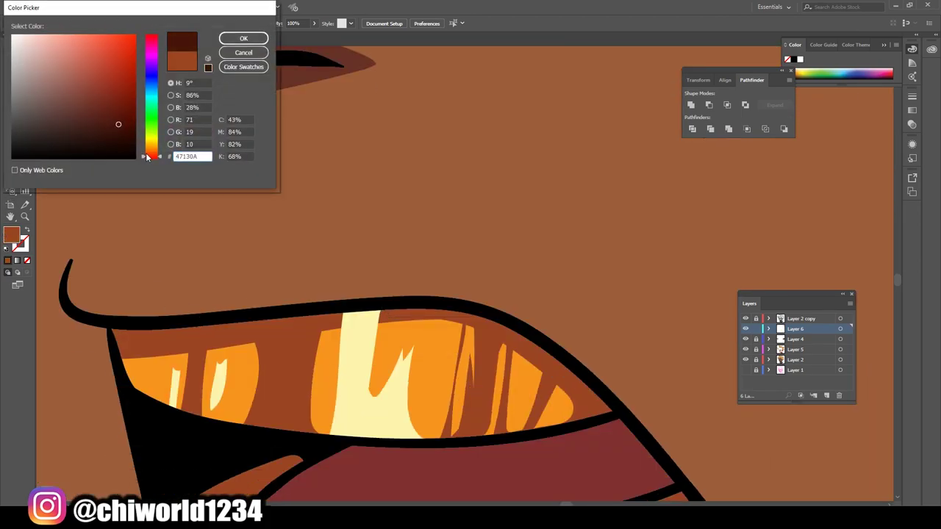
pyautogui.click(243, 38)
pyautogui.press('n')
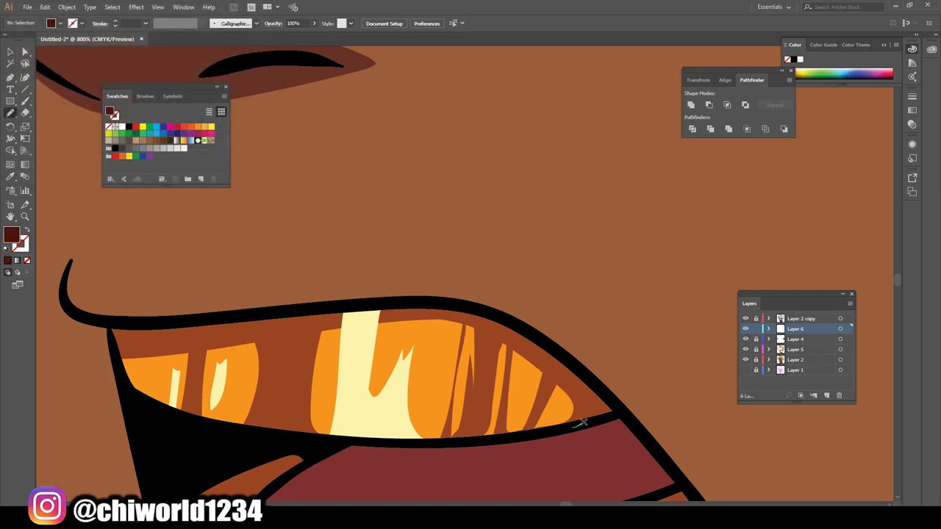
pyautogui.moveTo(580, 421)
pyautogui.mouseDown()
pyautogui.moveTo(370, 307)
pyautogui.moveTo(618, 423)
pyautogui.mouseUp()
pyautogui.hotkey('ctrl', '-')
pyautogui.hotkey('ctrl', '-')
pyautogui.hotkey('ctrl', '-')
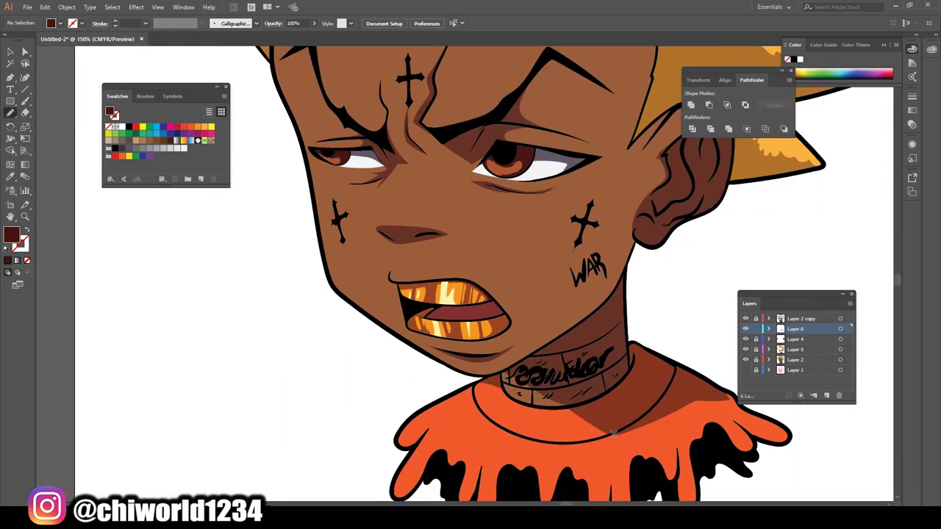
pyautogui.hotkey('ctrl', '+')
pyautogui.hotkey('ctrl', '+')
pyautogui.hotkey('ctrl', '+')
pyautogui.moveTo(540, 351); pyautogui.dragTo(577, 236)
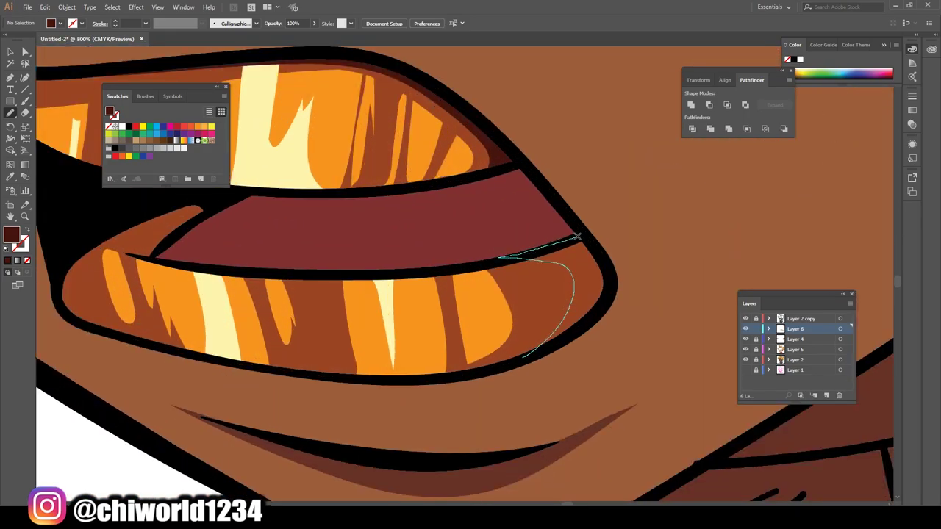
pyautogui.hotkey('ctrl', '-')
pyautogui.hotkey('ctrl', '-')
pyautogui.hotkey('ctrl', '-')
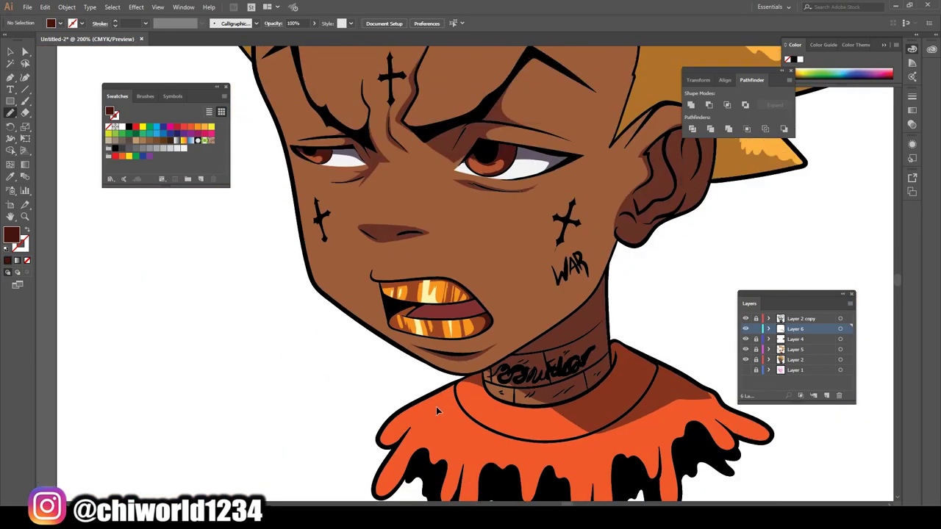
pyautogui.hotkey('ctrl', '+')
pyautogui.hotkey('ctrl', '+')
pyautogui.hotkey('ctrl', '+')
# Sample the mouth maroon, darken it, and pencil a darker maroon shadow inside the mouth.
pyautogui.press('i')
pyautogui.click(407, 385)
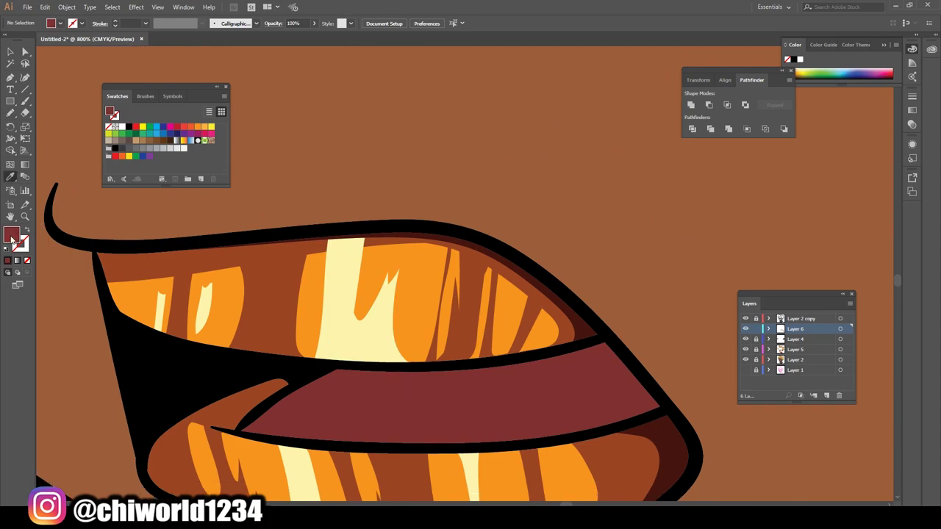
pyautogui.doubleClick(13, 241)
pyautogui.click(100, 114)
pyautogui.click(245, 38)
pyautogui.press('n')
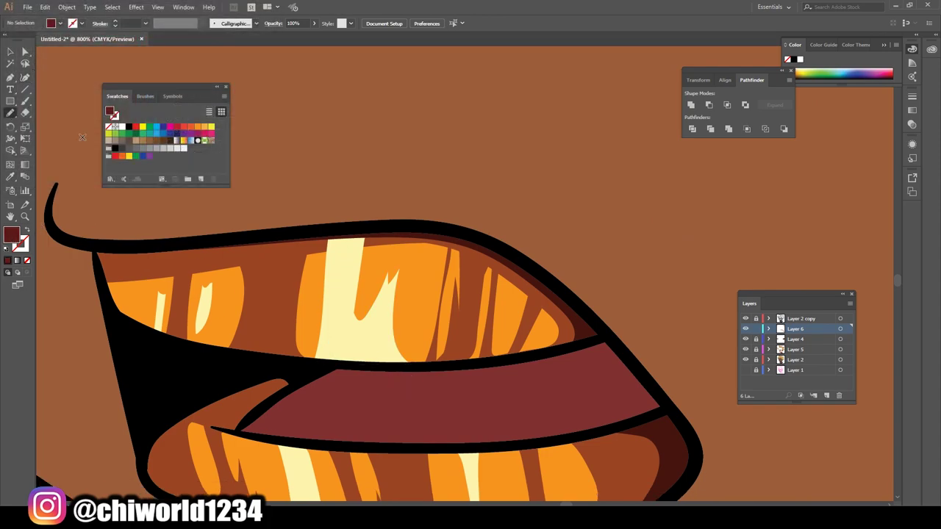
pyautogui.moveTo(469, 449)
pyautogui.mouseDown()
pyautogui.moveTo(657, 393)
pyautogui.moveTo(441, 446)
pyautogui.mouseUp()
pyautogui.hotkey('ctrl', '-')
pyautogui.hotkey('ctrl', '-')
pyautogui.hotkey('ctrl', '-')
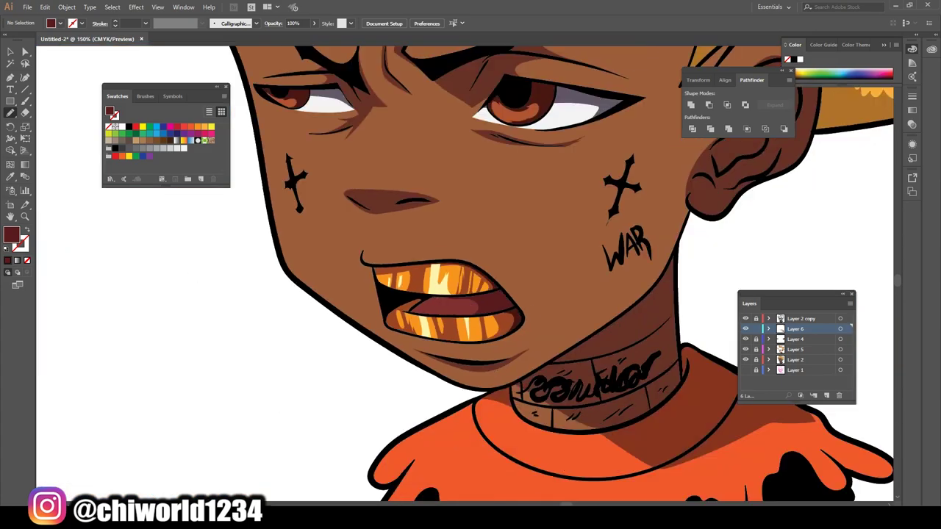
pyautogui.hotkey('ctrl', '-')
pyautogui.hotkey('ctrl', '-')
pyautogui.hotkey('ctrl', '-')
pyautogui.scroll(1, 616, 438)
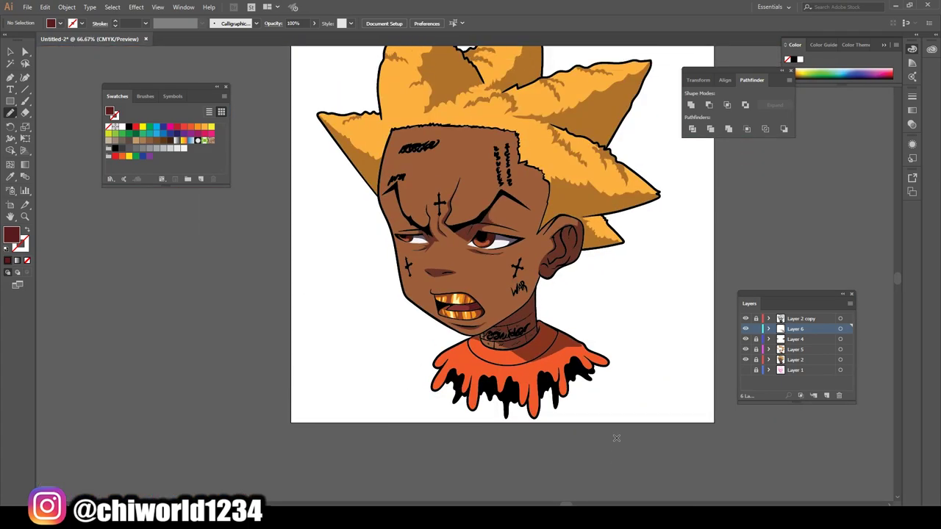
# Add Layer 7 beneath Layer 5 and set a darker shadow brown sampled from the skin.
pyautogui.click(826, 396)
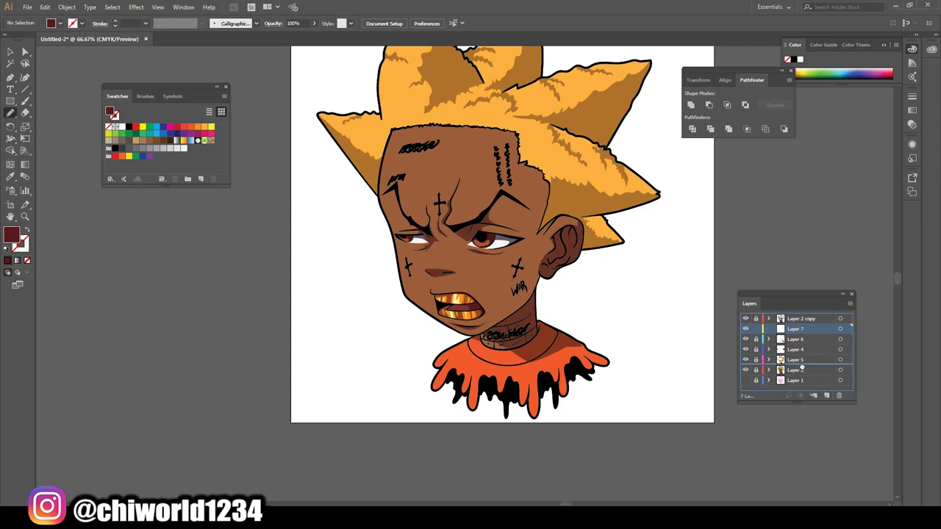
pyautogui.moveTo(801, 334); pyautogui.dragTo(790, 382)
pyautogui.hotkey('ctrl', '+')
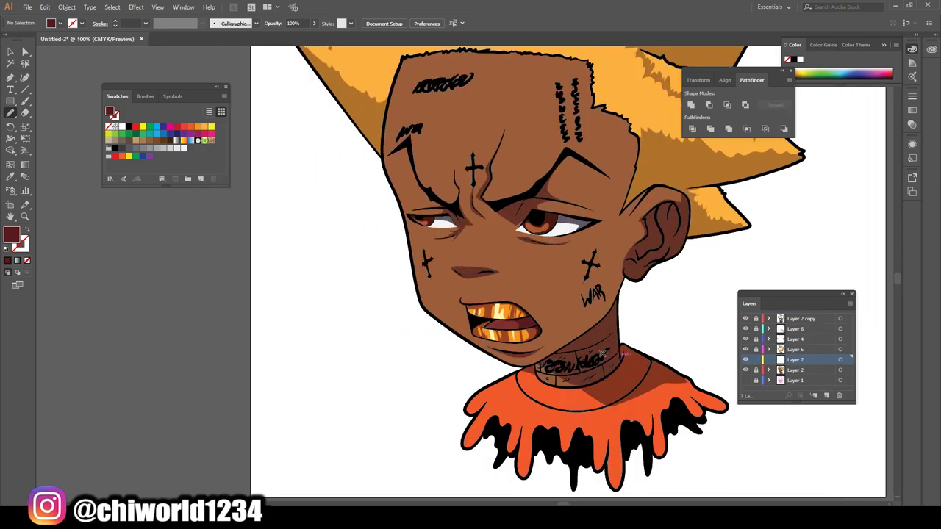
pyautogui.press('i')
pyautogui.click(466, 235)
pyautogui.doubleClick(11, 234)
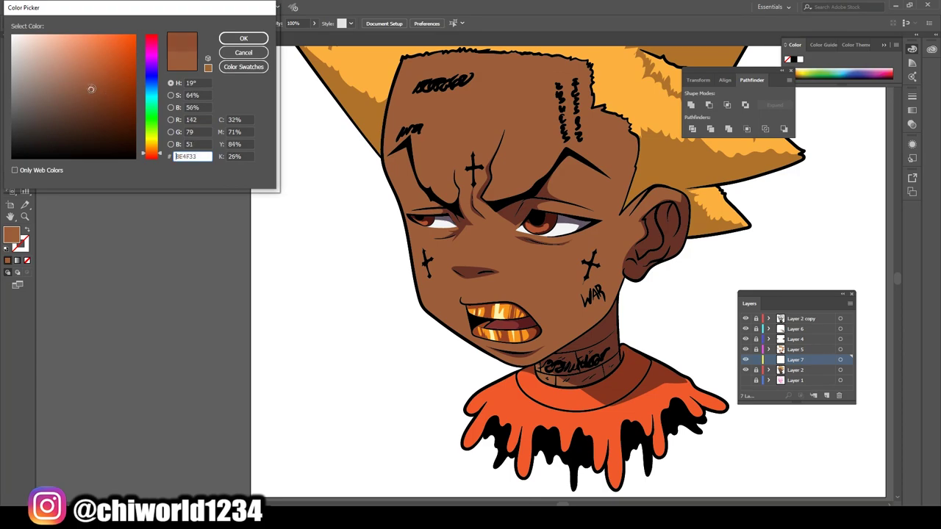
pyautogui.click(243, 38)
# Paint brown shadows around the nose bridge and brows, the right upper eyelid, and above the left eye.
pyautogui.press('b')
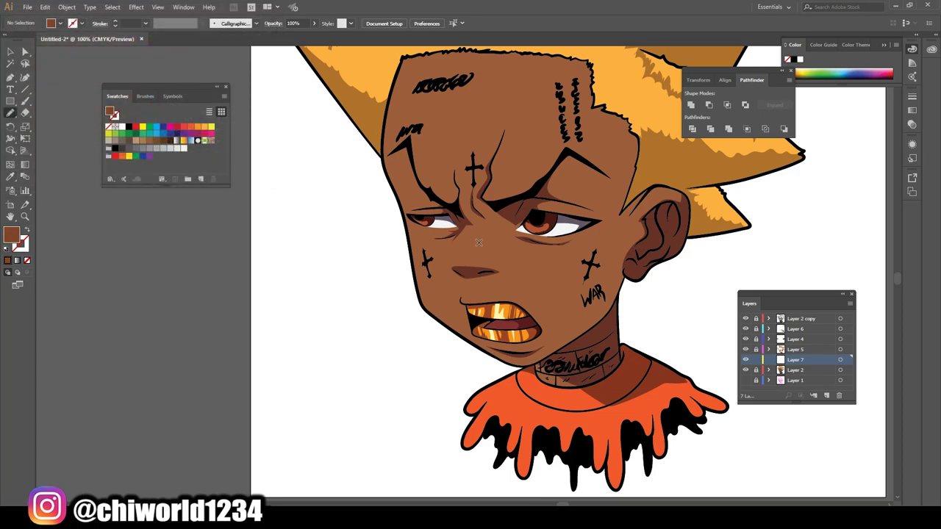
pyautogui.hotkey('ctrl', '+')
pyautogui.hotkey('ctrl', '+')
pyautogui.hotkey('ctrl', '+')
pyautogui.moveTo(572, 222); pyautogui.dragTo(438, 309)
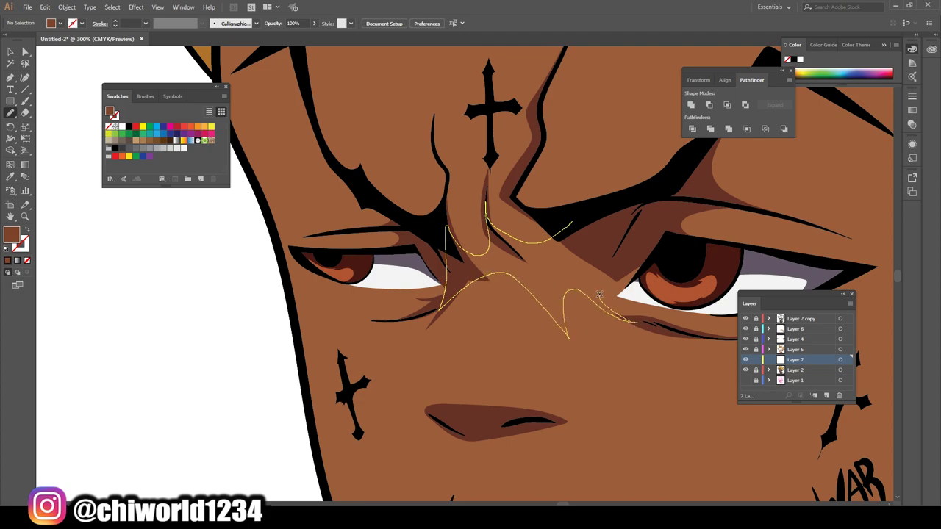
pyautogui.moveTo(499, 272); pyautogui.dragTo(486, 252)
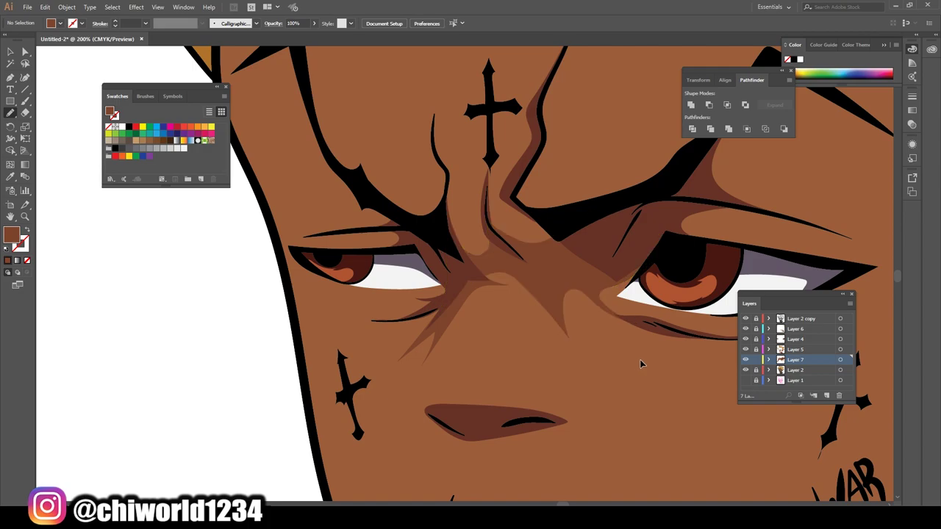
pyautogui.scroll(-5, 639, 359)
pyautogui.scroll(2, 613, 358)
pyautogui.scroll(2, 613, 357)
pyautogui.scroll(2, 613, 358)
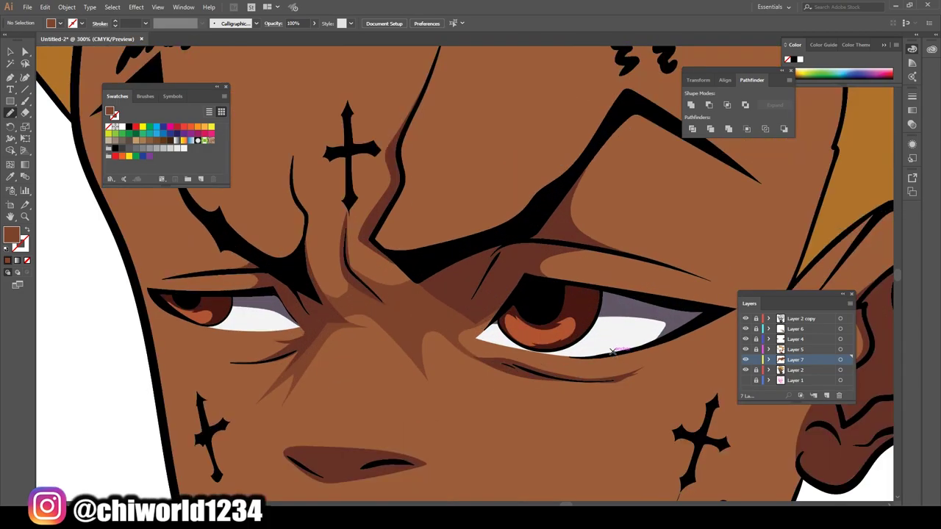
pyautogui.moveTo(521, 272); pyautogui.dragTo(619, 255)
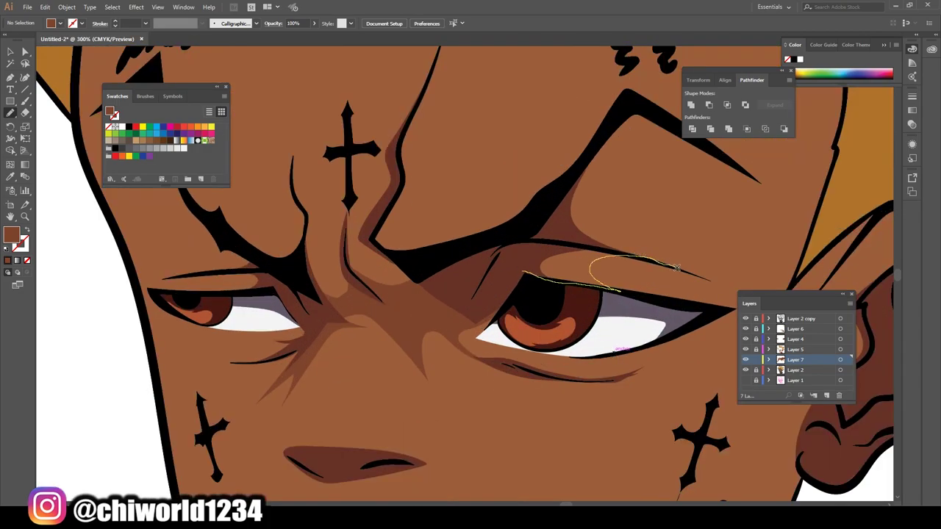
pyautogui.moveTo(676, 268); pyautogui.dragTo(597, 264)
pyautogui.hotkey('ctrl', '-')
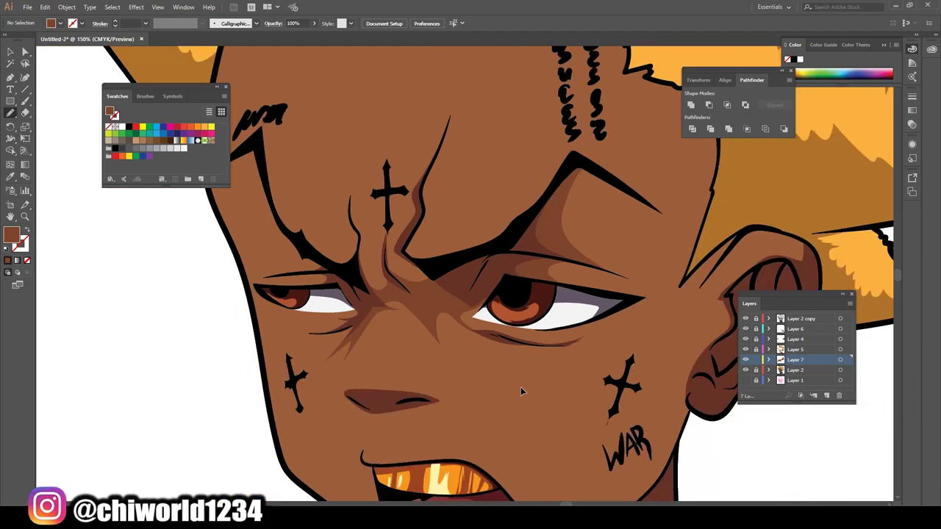
pyautogui.scroll(3, 294, 294)
pyautogui.moveTo(506, 324)
pyautogui.mouseDown()
pyautogui.moveTo(504, 345)
pyautogui.moveTo(403, 359)
pyautogui.moveTo(384, 334)
pyautogui.moveTo(359, 228)
pyautogui.moveTo(386, 202)
pyautogui.moveTo(505, 335)
pyautogui.mouseUp()
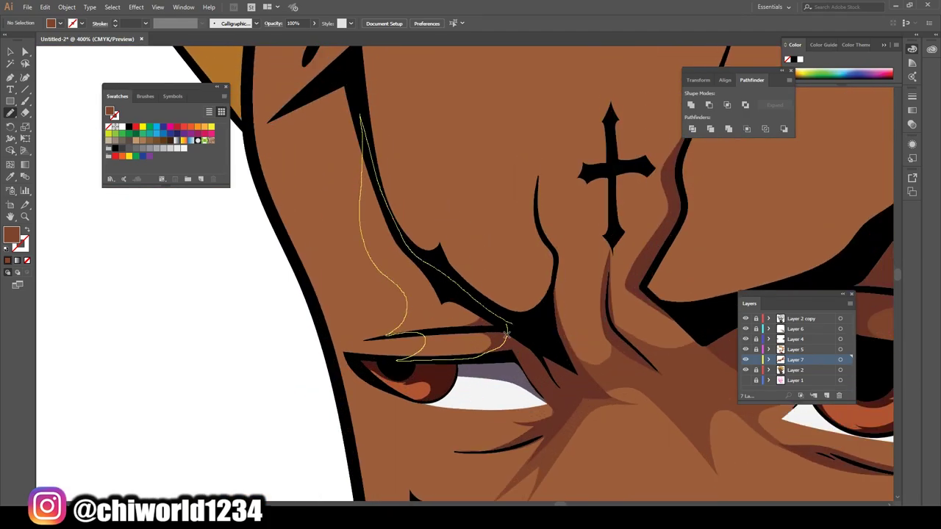
# Paint a shadow around the chin and lip fold, extending up the mouth corner and jawline.
pyautogui.hotkey('ctrl', '-')
pyautogui.hotkey('ctrl', '-')
pyautogui.hotkey('ctrl', '-')
pyautogui.hotkey('ctrl', '-')
pyautogui.hotkey('ctrl', '-')
pyautogui.hotkey('ctrl', '-')
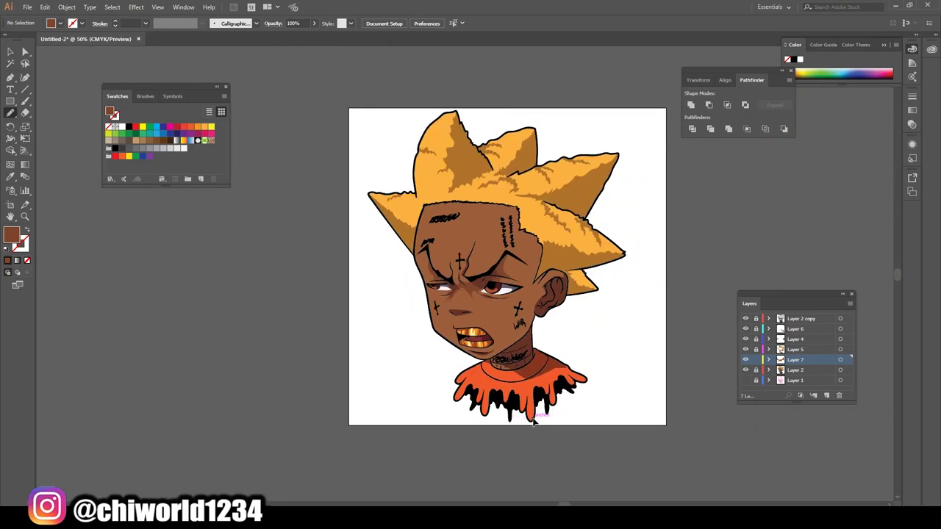
pyautogui.scroll(2, 535, 418)
pyautogui.scroll(2, 535, 418)
pyautogui.scroll(2, 534, 418)
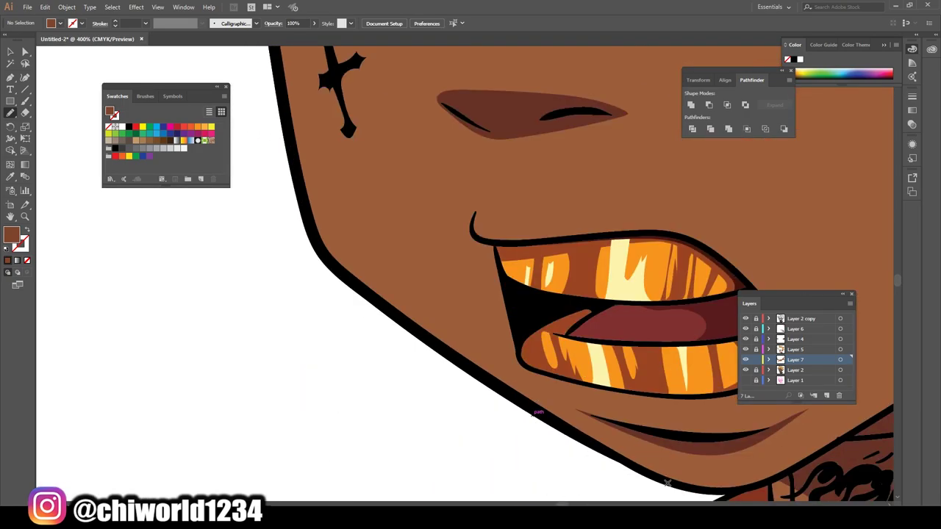
pyautogui.moveTo(667, 483)
pyautogui.mouseDown()
pyautogui.moveTo(680, 445)
pyautogui.moveTo(555, 395)
pyautogui.mouseUp()
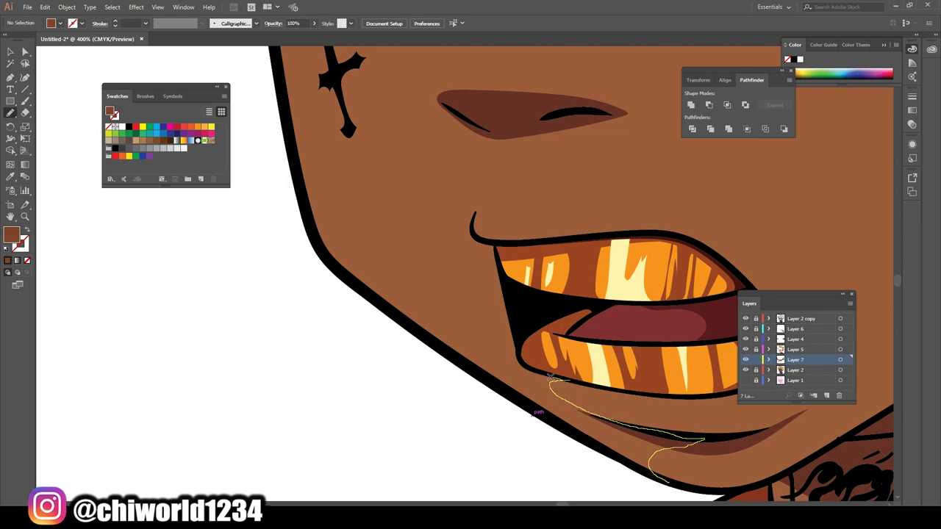
pyautogui.moveTo(519, 363); pyautogui.dragTo(508, 312)
pyautogui.moveTo(461, 205)
pyautogui.mouseDown()
pyautogui.moveTo(298, 151)
pyautogui.moveTo(352, 283)
pyautogui.moveTo(667, 483)
pyautogui.mouseUp()
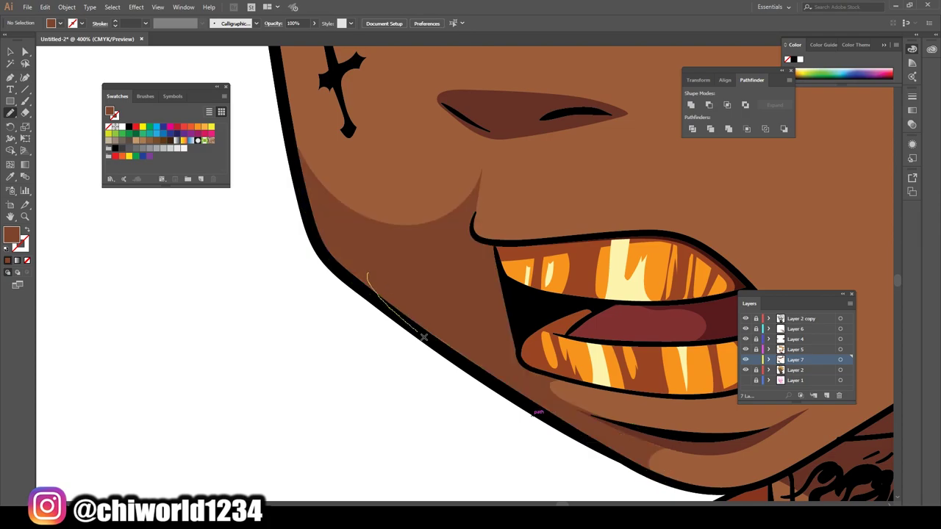
pyautogui.hotkey('ctrl', '-')
pyautogui.scroll(-3, 475, 336)
pyautogui.scroll(3, 542, 300)
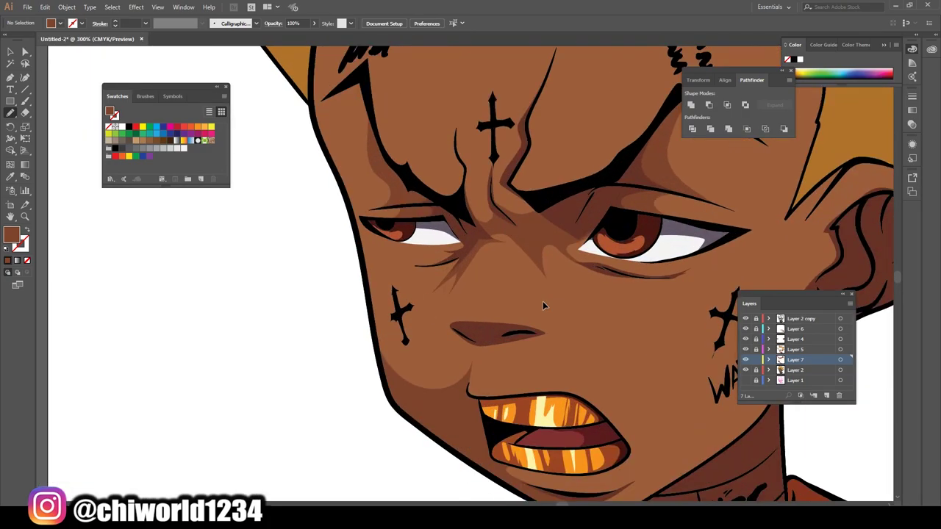
pyautogui.scroll(3, 543, 300)
# Trace a closed shadow shape from the jawline up under the eye and along the upper eyelid.
pyautogui.moveTo(420, 439); pyautogui.dragTo(330, 298)
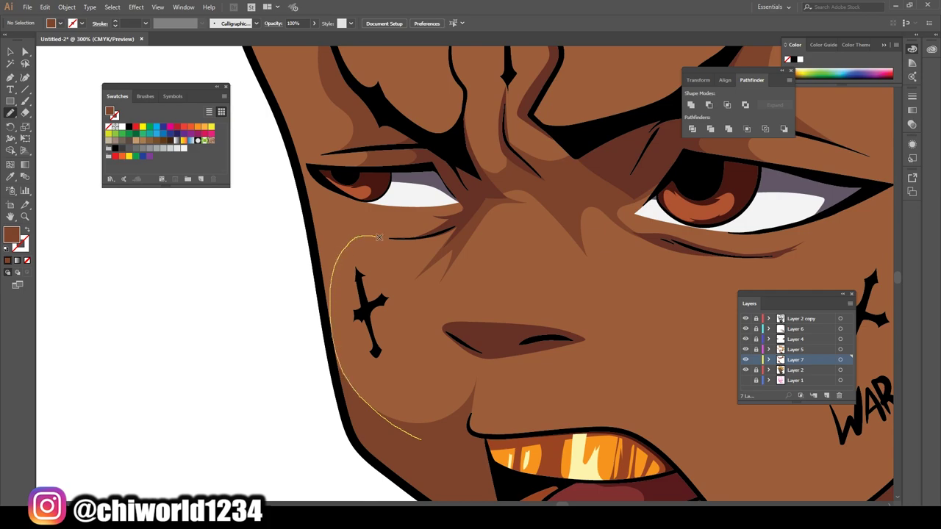
pyautogui.moveTo(378, 236); pyautogui.dragTo(327, 209)
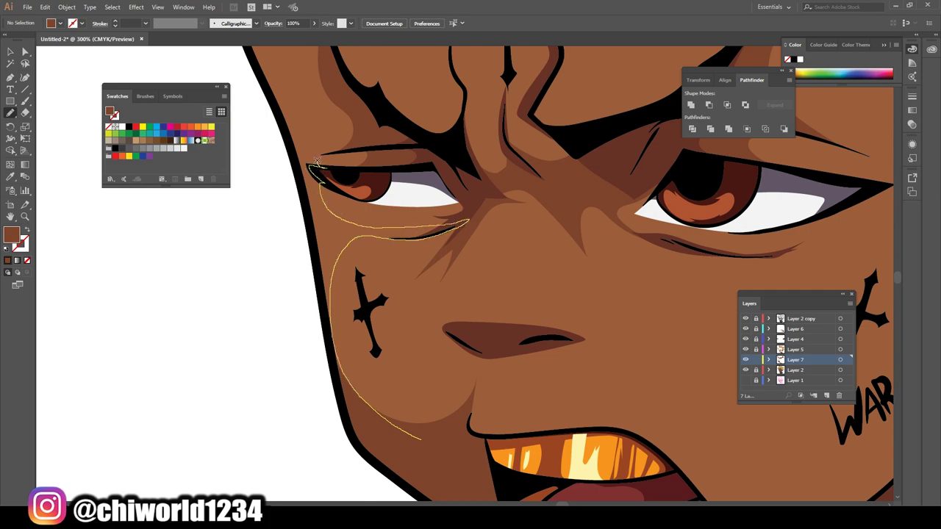
pyautogui.moveTo(316, 160); pyautogui.dragTo(357, 147)
pyautogui.moveTo(273, 100); pyautogui.dragTo(384, 451)
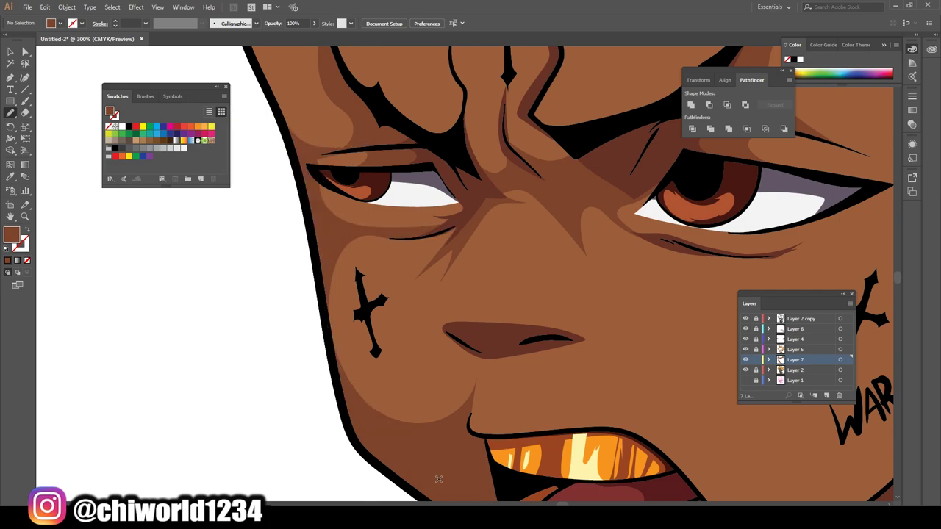
pyautogui.hotkey('ctrl', '-')
pyautogui.hotkey('ctrl', '-')
pyautogui.hotkey('ctrl', '-')
# Outline a shadow down the face's left side from cheek to forehead.
pyautogui.hotkey('ctrl', '+')
pyautogui.hotkey('ctrl', '+')
pyautogui.hotkey('ctrl', '+')
pyautogui.scroll(2, 471, 265)
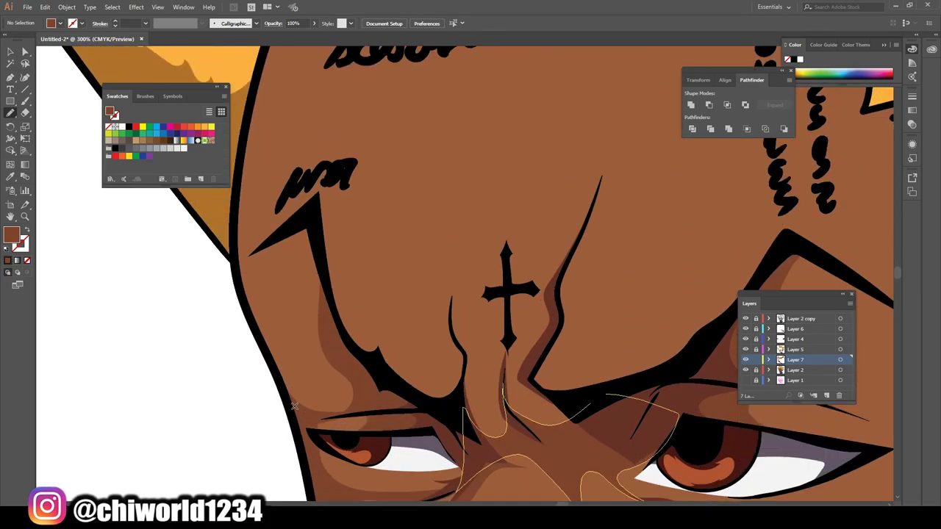
pyautogui.moveTo(294, 404)
pyautogui.mouseDown()
pyautogui.moveTo(331, 335)
pyautogui.moveTo(314, 212)
pyautogui.moveTo(246, 308)
pyautogui.moveTo(294, 405)
pyautogui.mouseUp()
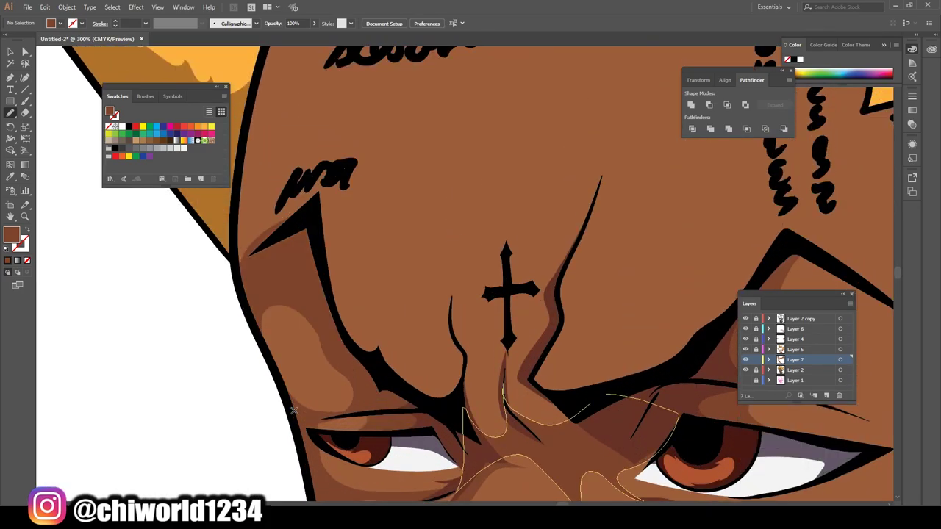
pyautogui.scroll(5, 342, 470)
pyautogui.scroll(1, 342, 486)
pyautogui.moveTo(342, 487)
pyautogui.mouseDown()
pyautogui.moveTo(323, 279)
pyautogui.moveTo(348, 133)
pyautogui.mouseUp()
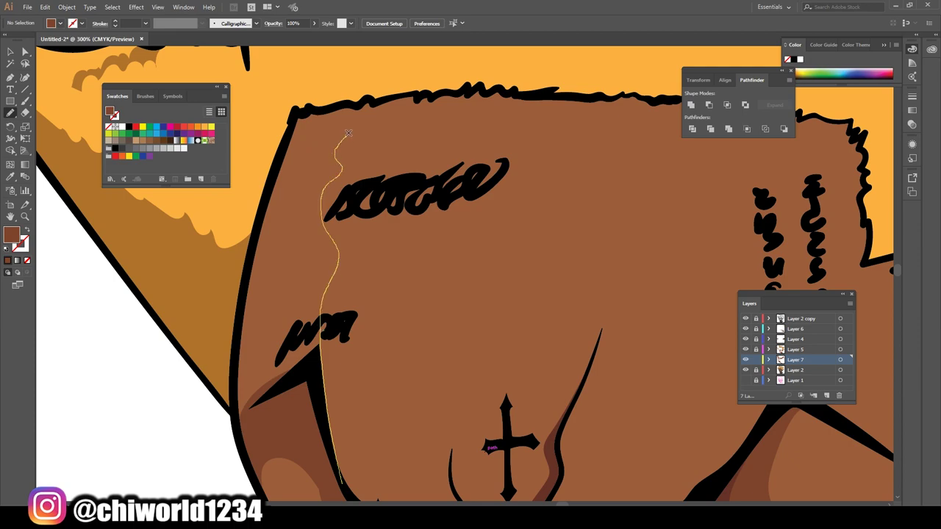
pyautogui.moveTo(304, 112)
pyautogui.mouseDown()
pyautogui.moveTo(272, 190)
pyautogui.moveTo(237, 352)
pyautogui.moveTo(329, 463)
pyautogui.mouseUp()
pyautogui.scroll(-4, 341, 485)
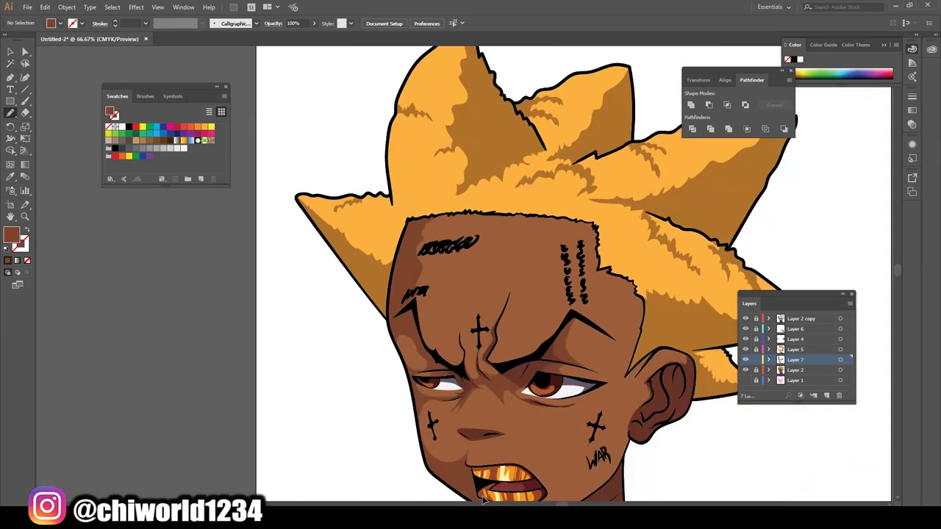
pyautogui.scroll(3, 515, 367)
# Trace shadow shapes around the nose and around the neck collar.
pyautogui.moveTo(558, 384); pyautogui.dragTo(544, 461)
pyautogui.scroll(3, 544, 462)
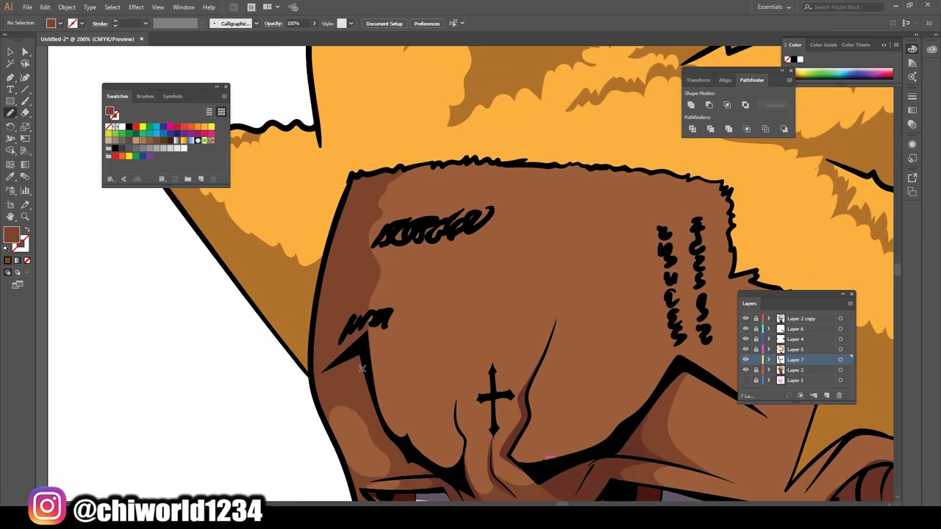
pyautogui.moveTo(362, 368)
pyautogui.mouseDown()
pyautogui.moveTo(419, 210)
pyautogui.moveTo(497, 163)
pyautogui.mouseUp()
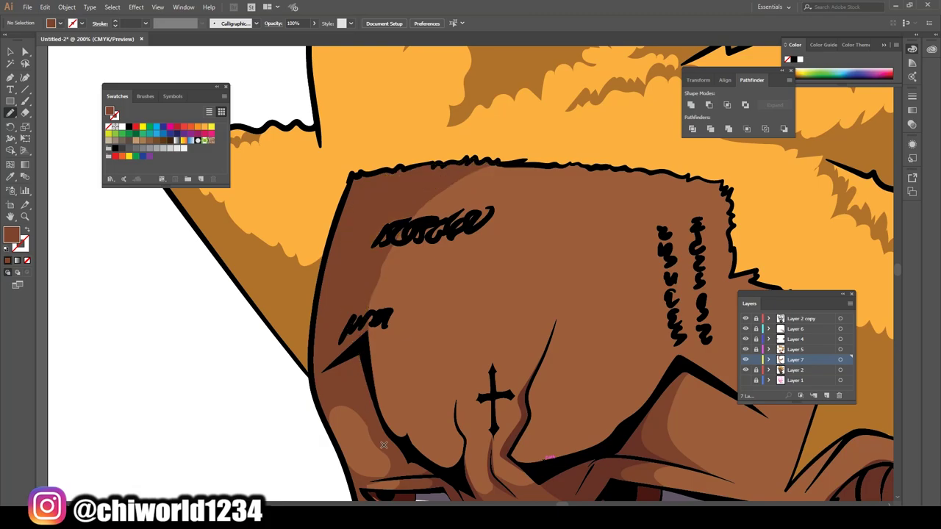
pyautogui.scroll(-4, 521, 398)
pyautogui.scroll(-1, 520, 398)
pyautogui.scroll(3, 520, 397)
pyautogui.scroll(1, 521, 389)
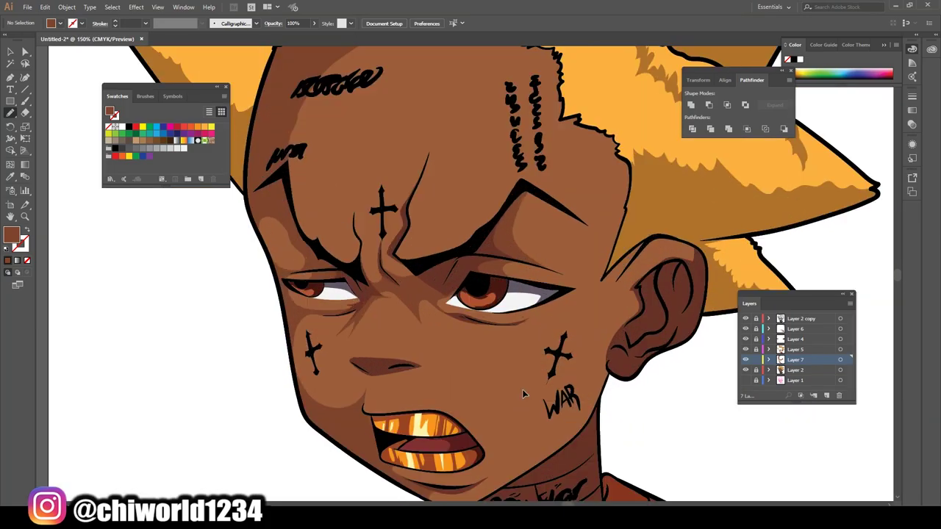
pyautogui.scroll(-1, 522, 389)
pyautogui.scroll(3, 523, 383)
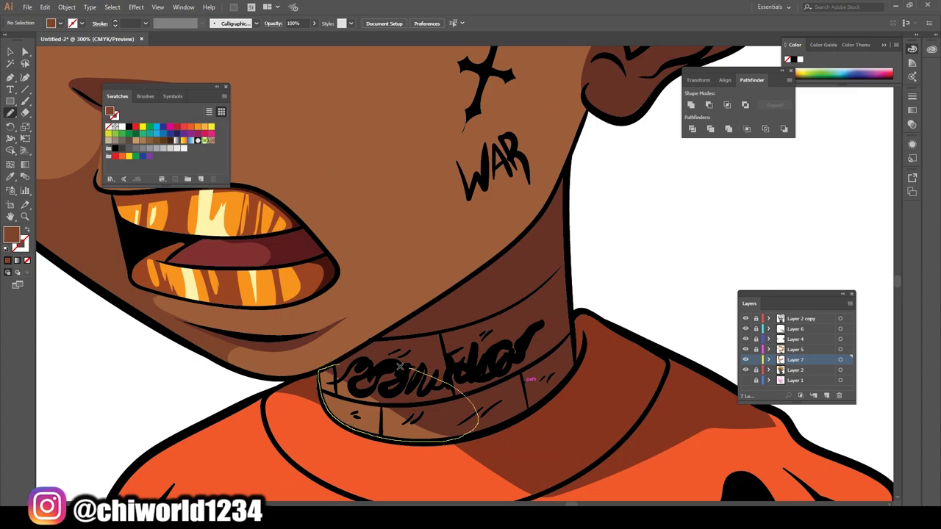
pyautogui.moveTo(321, 381); pyautogui.dragTo(400, 367)
pyautogui.scroll(-2, 402, 388)
pyautogui.scroll(-2, 402, 388)
pyautogui.scroll(3, 402, 388)
pyautogui.hscroll(-2, 401, 385)
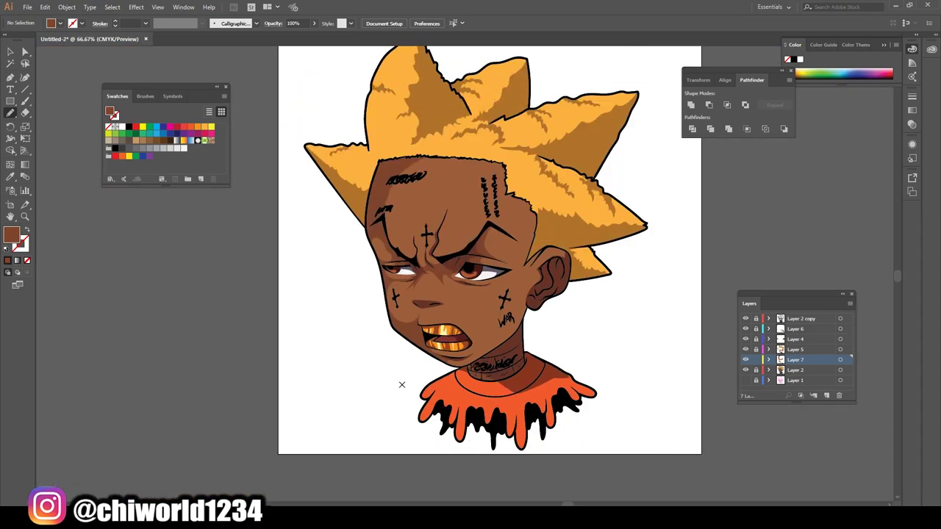
pyautogui.scroll(2, 401, 404)
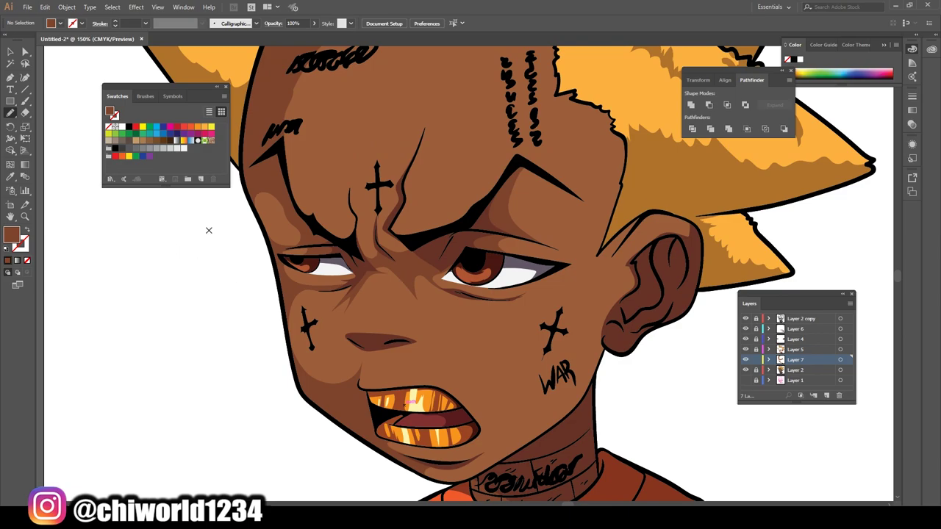
# Set a lighter, warmer orange-brown highlight fill and add a new layer above Layer 7.
pyautogui.doubleClick(11, 234)
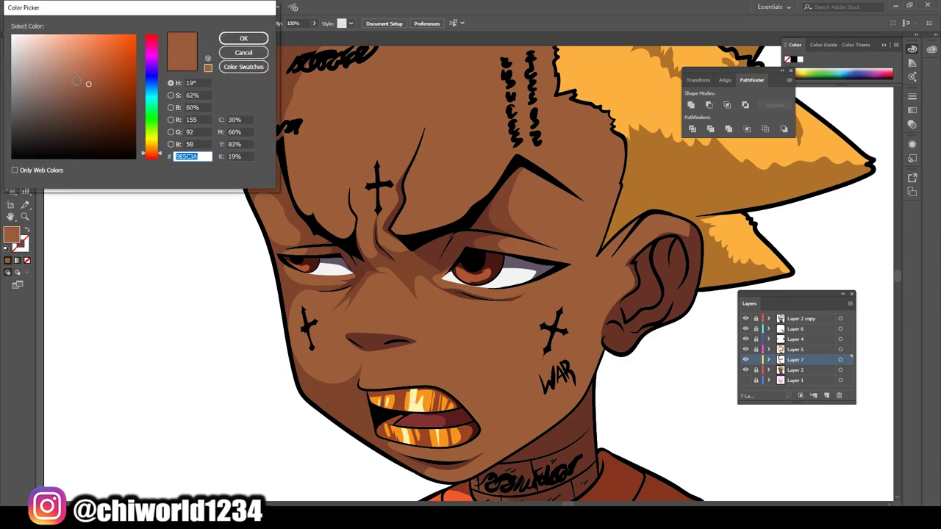
pyautogui.moveTo(75, 81); pyautogui.dragTo(88, 57)
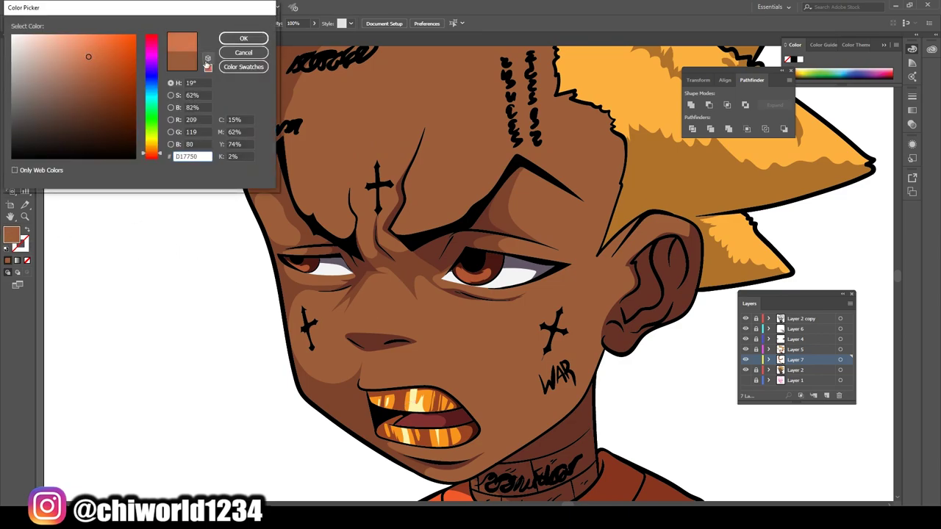
pyautogui.click(153, 155)
pyautogui.moveTo(93, 68); pyautogui.dragTo(95, 54)
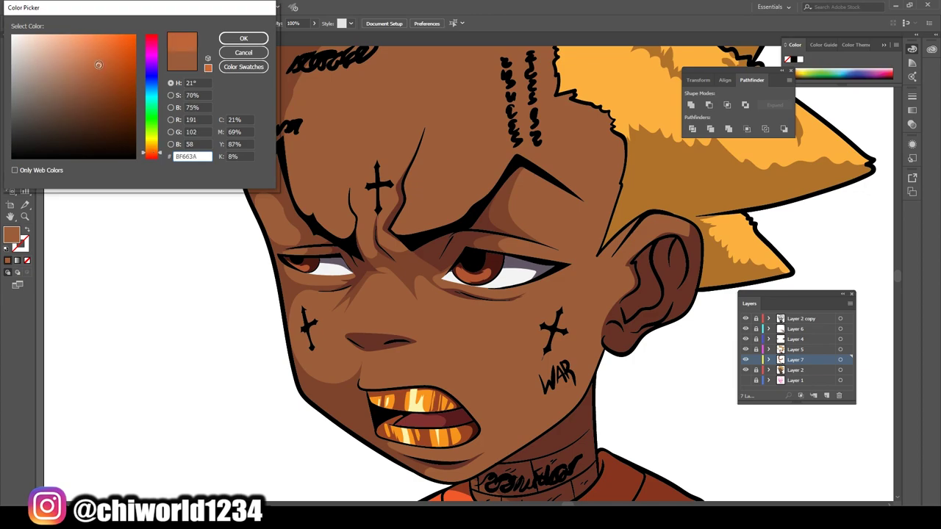
pyautogui.click(238, 39)
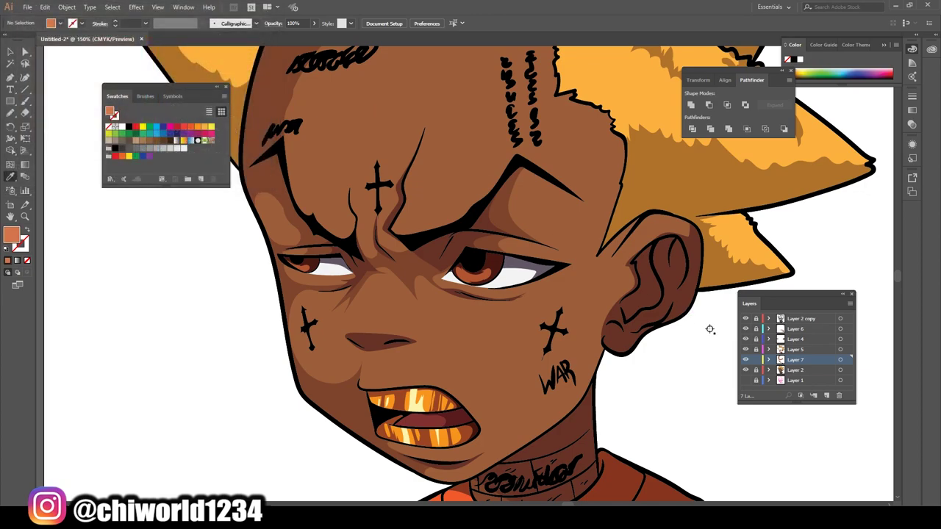
pyautogui.click(826, 395)
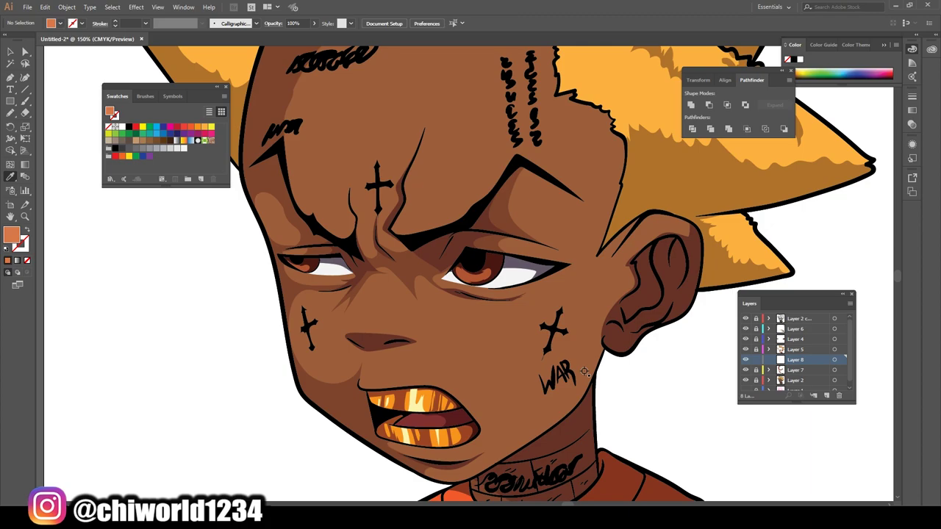
# Paint blob-brush highlights on the nose bridge, upper and lower lip, right cheek and forehead.
pyautogui.click(11, 114)
pyautogui.moveTo(397, 327); pyautogui.dragTo(387, 287)
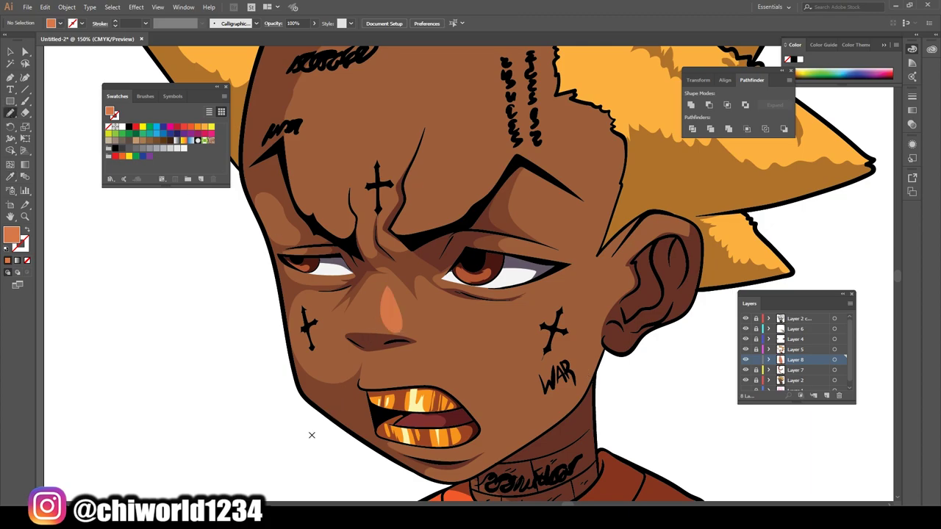
pyautogui.hotkey('ctrl', 'z')
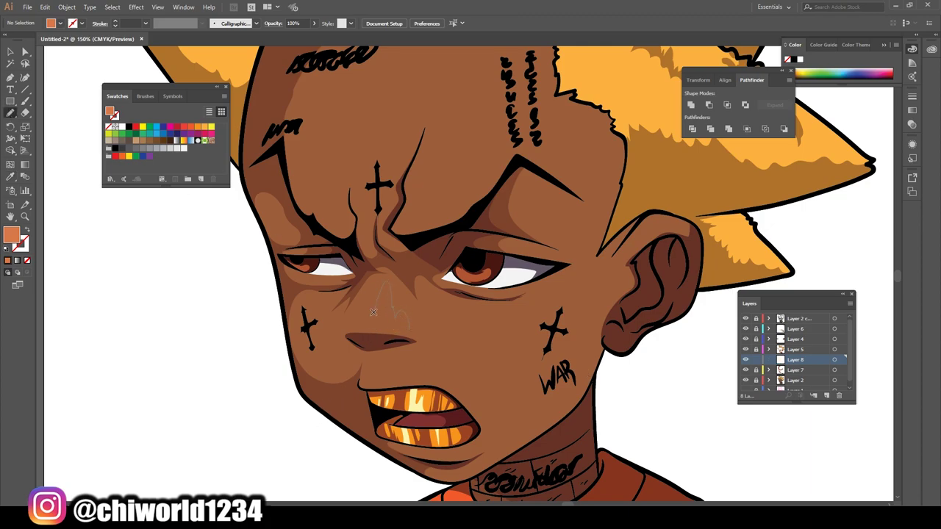
pyautogui.moveTo(408, 342); pyautogui.dragTo(392, 324)
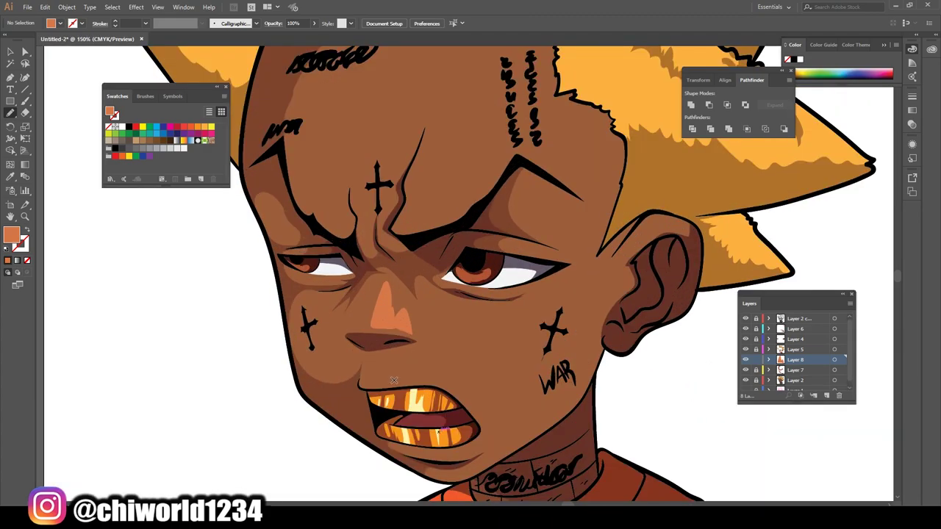
pyautogui.moveTo(383, 385); pyautogui.dragTo(385, 385)
pyautogui.moveTo(423, 451); pyautogui.dragTo(472, 449)
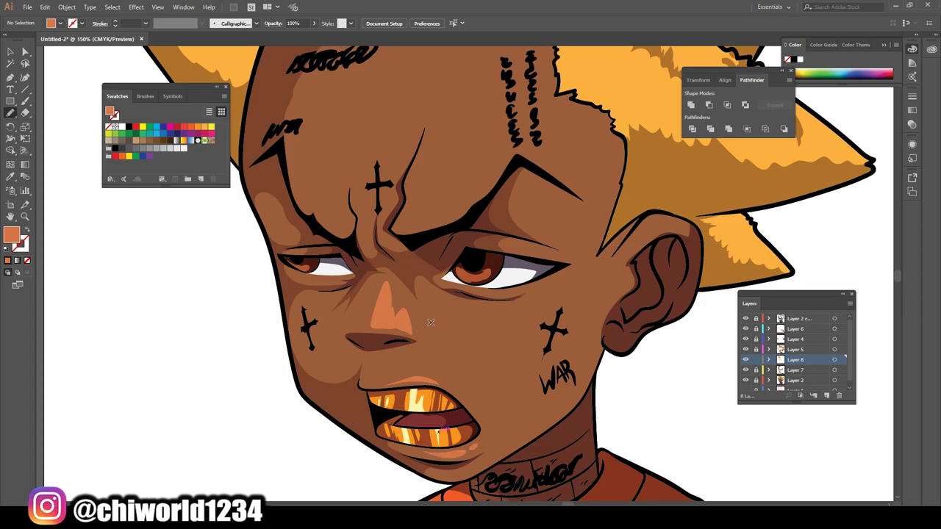
pyautogui.moveTo(438, 309)
pyautogui.mouseDown()
pyautogui.moveTo(456, 288)
pyautogui.moveTo(507, 291)
pyautogui.mouseUp()
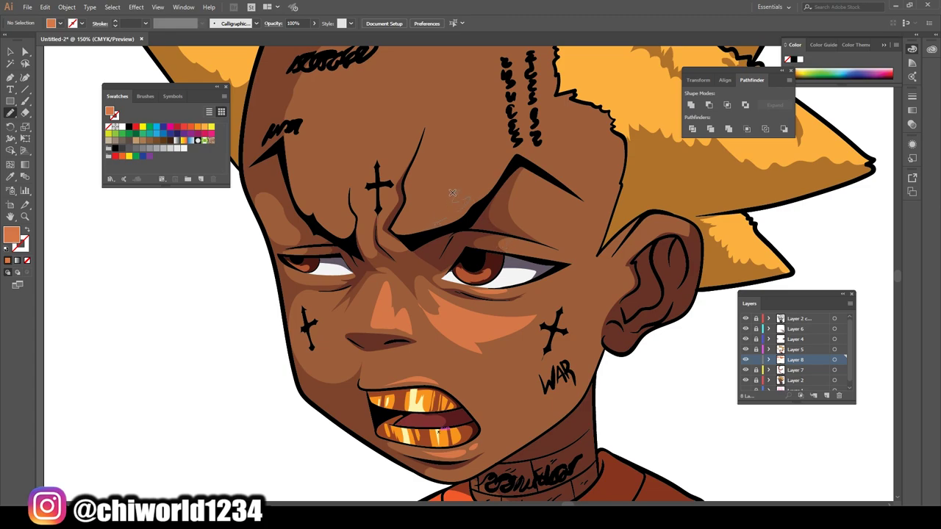
pyautogui.moveTo(434, 221); pyautogui.dragTo(438, 223)
# Add more highlights on the forehead and below the nose, then view the whole head.
pyautogui.hotkey('ctrl', '0')
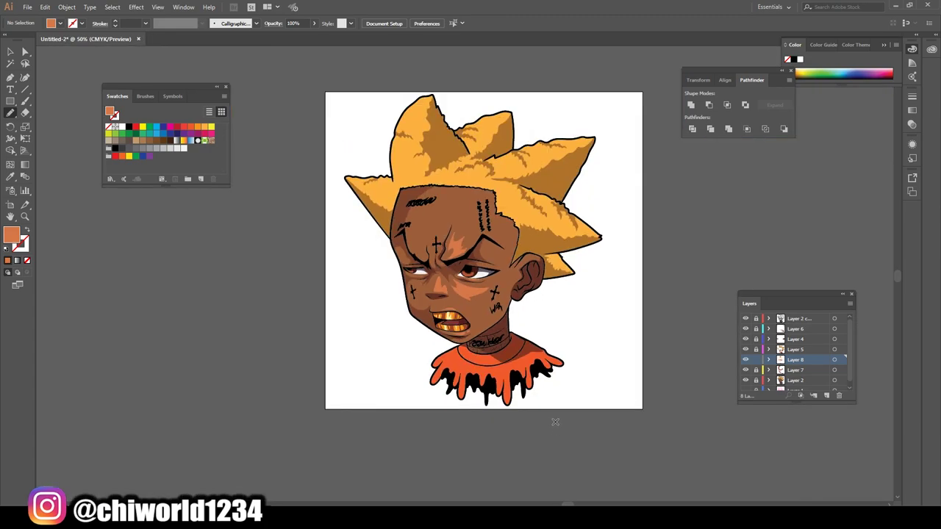
pyautogui.hotkey('ctrl', '1')
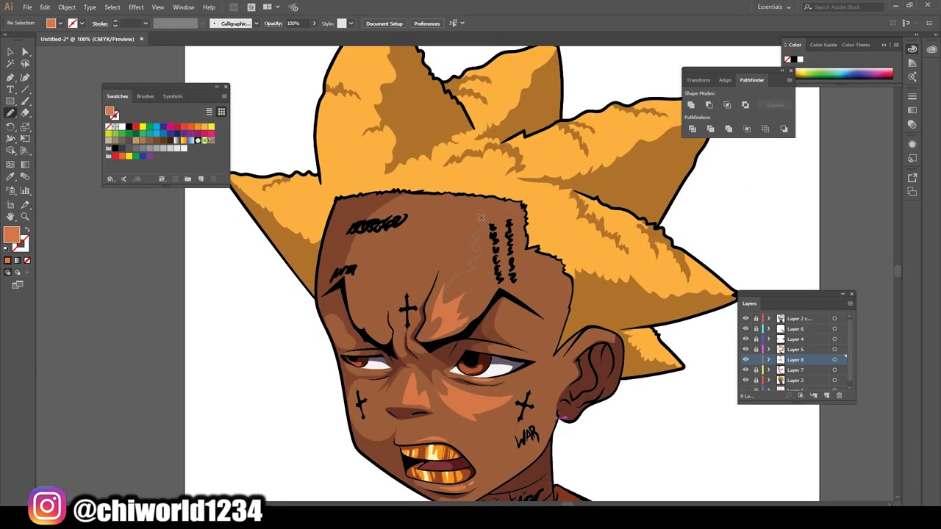
pyautogui.moveTo(450, 260); pyautogui.dragTo(443, 286)
pyautogui.hotkey('ctrl', '0')
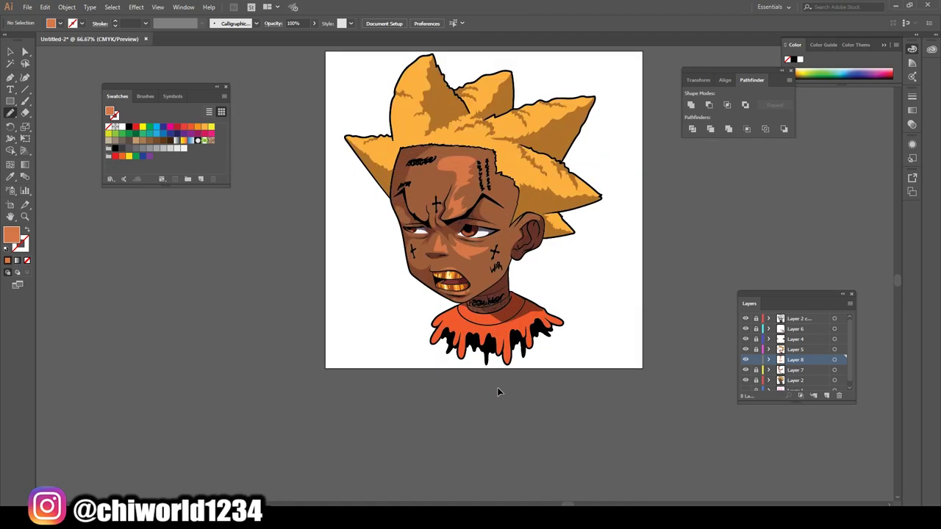
pyautogui.scroll(2, 497, 388)
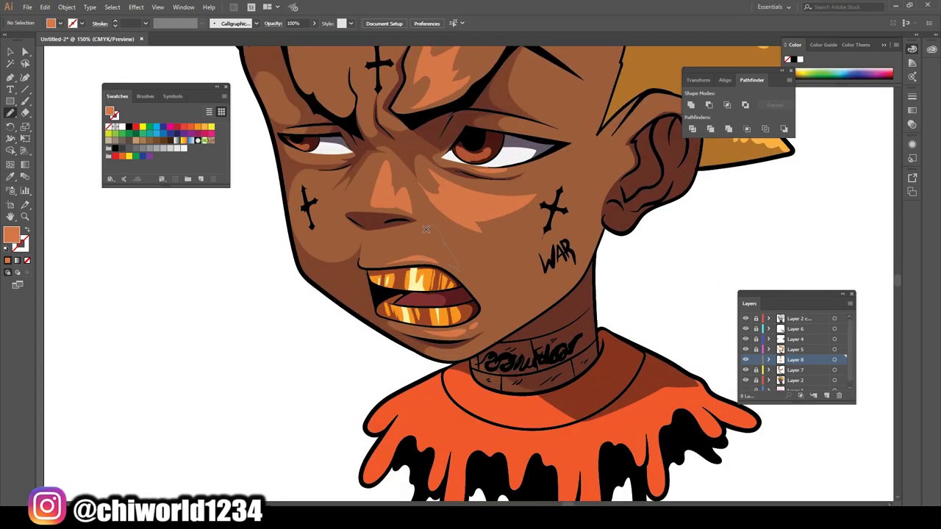
pyautogui.moveTo(410, 245); pyautogui.dragTo(397, 262)
pyautogui.hotkey('ctrl', '0')
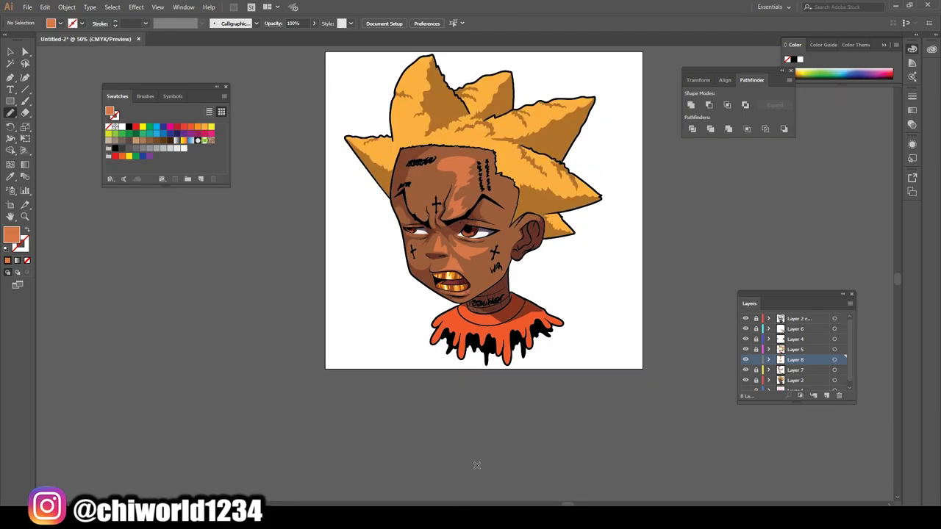
pyautogui.scroll(2, 436, 429)
pyautogui.scroll(1, 436, 430)
pyautogui.scroll(1, 436, 430)
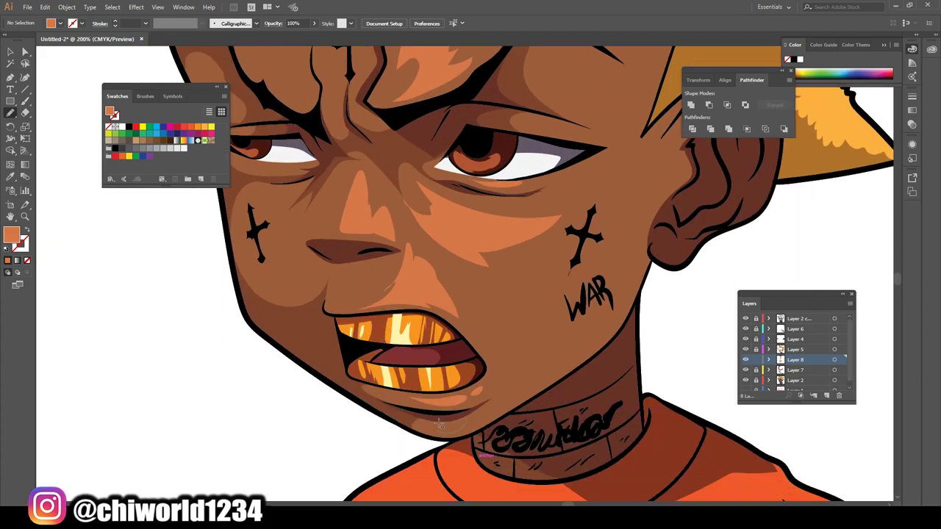
pyautogui.scroll(-1, 440, 425)
pyautogui.scroll(-1, 439, 425)
pyautogui.scroll(2, 279, 311)
# Select the face highlights, combine them with Pathfinder, and try 85% then 71% opacity before undoing.
pyautogui.press('v')
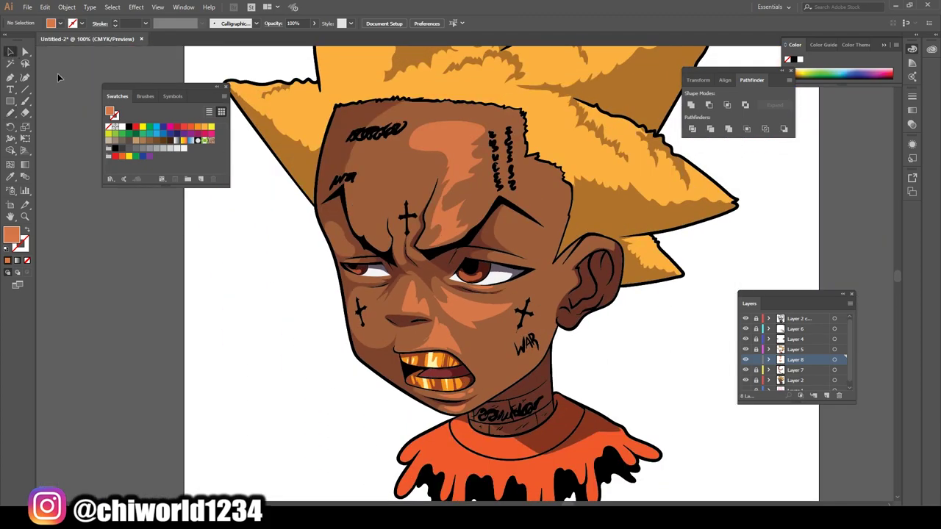
pyautogui.moveTo(327, 235); pyautogui.dragTo(598, 418)
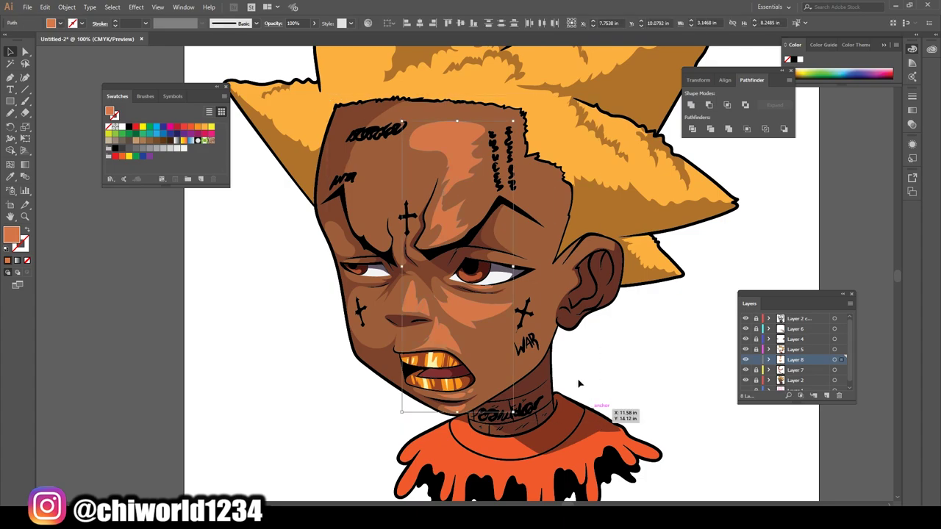
pyautogui.click(314, 23)
pyautogui.moveTo(318, 36); pyautogui.dragTo(306, 38)
pyautogui.click(67, 7)
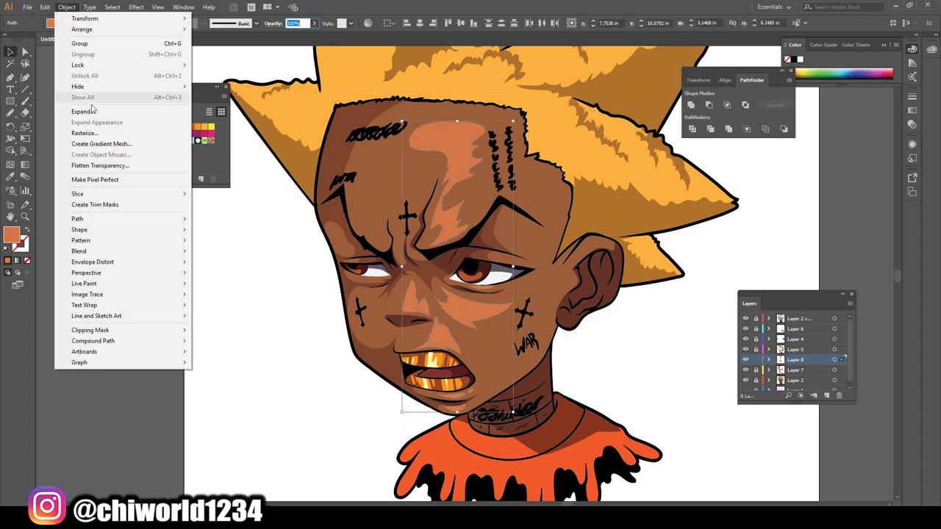
pyautogui.click(110, 114)
pyautogui.click(728, 128)
pyautogui.click(314, 22)
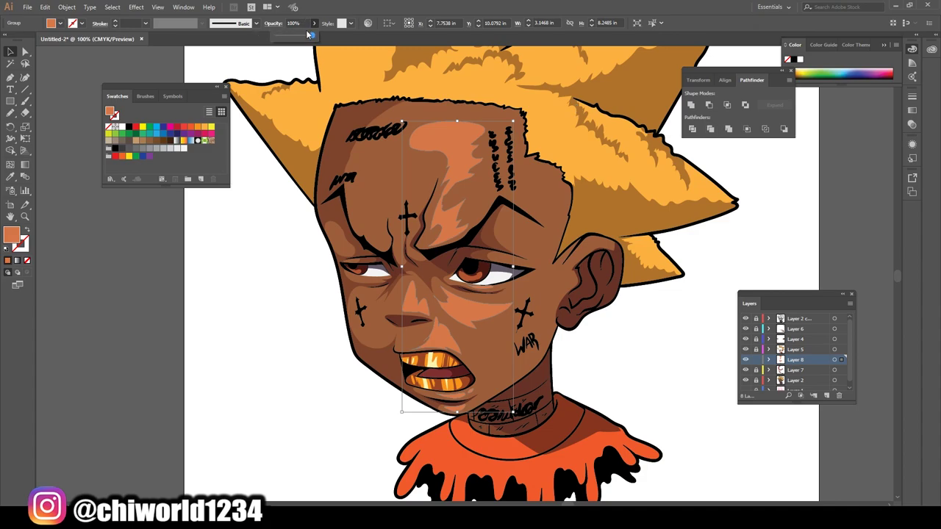
pyautogui.moveTo(317, 35); pyautogui.dragTo(302, 36)
pyautogui.click(308, 337)
pyautogui.hotkey('ctrl', '-')
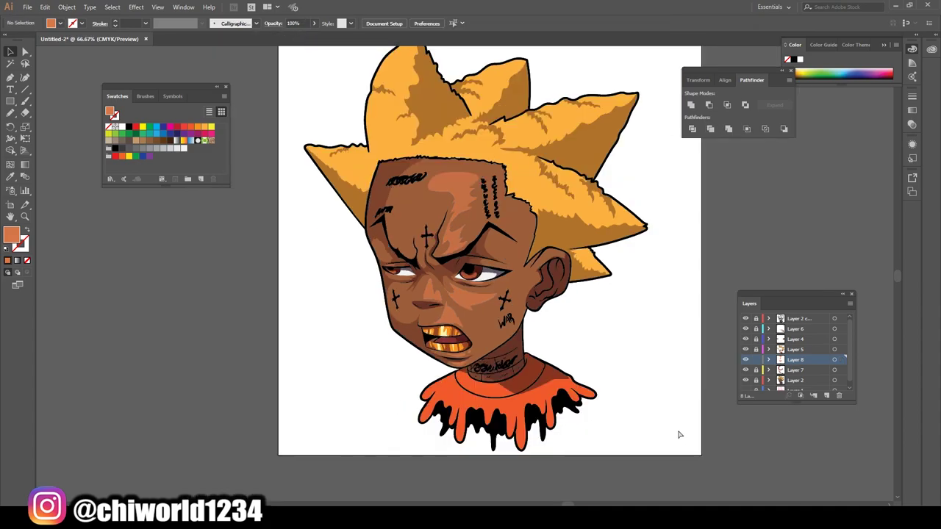
pyautogui.scroll(2, 624, 375)
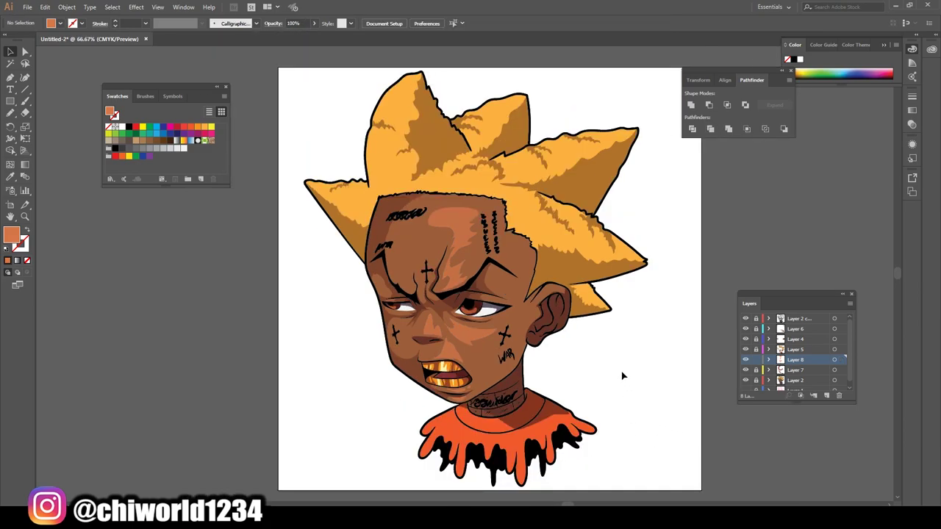
pyautogui.hotkey('ctrl', 'z')
# Tone down the highlights with Adjust Colors: Cyan 11, Magenta -4, Yellow -1, Black 8.
pyautogui.click(45, 7)
pyautogui.moveTo(67, 179)
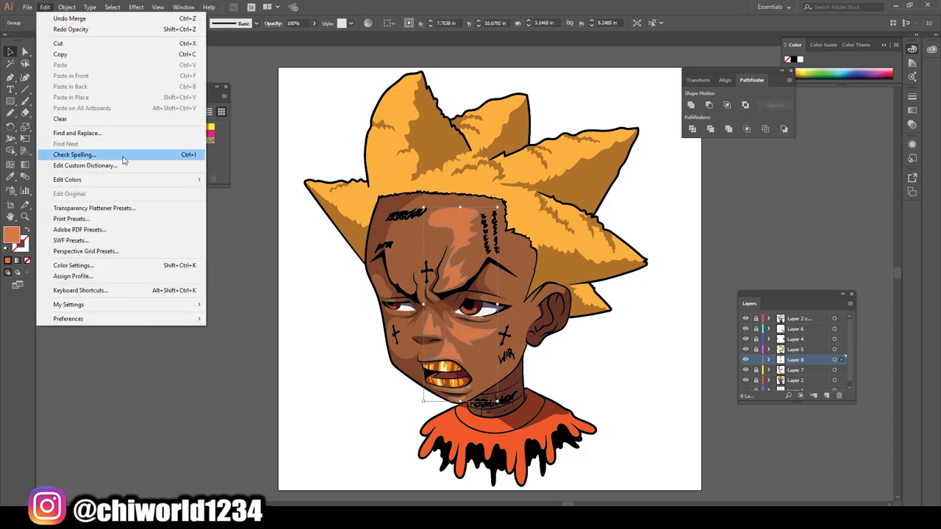
pyautogui.click(248, 204)
pyautogui.moveTo(91, 102); pyautogui.dragTo(91, 88)
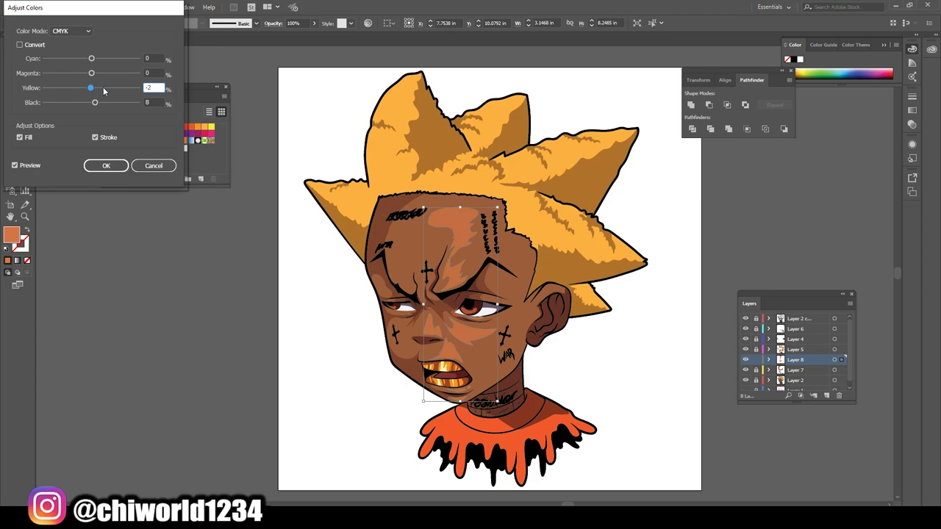
pyautogui.click(94, 74)
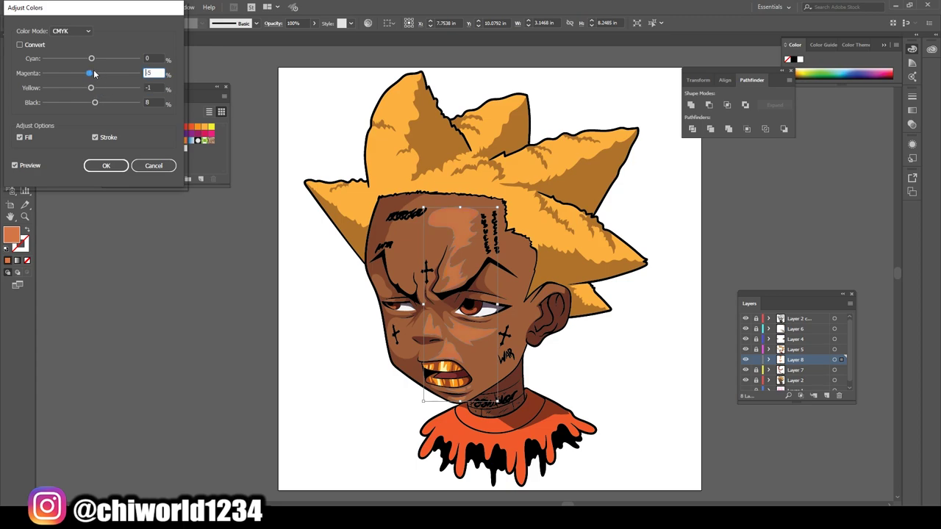
pyautogui.moveTo(92, 58); pyautogui.dragTo(92, 59)
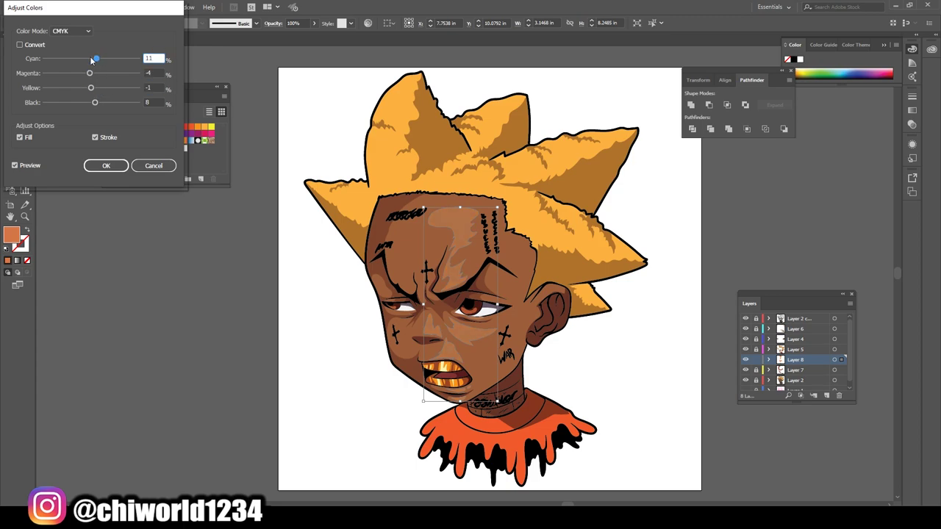
pyautogui.click(105, 165)
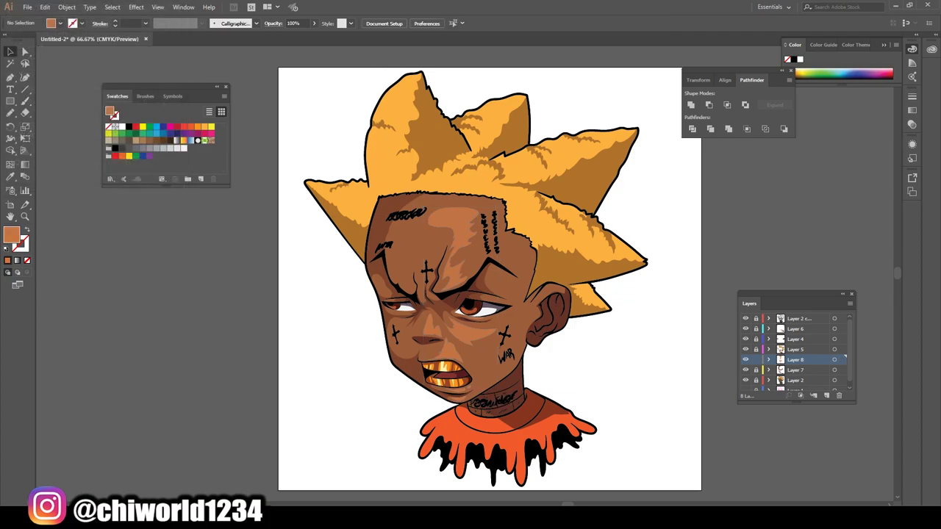
# On a new top Layer 9, paint a white Paintbrush catchlight on the right eye's pupil.
pyautogui.hotkey('ctrl', '-')
pyautogui.hotkey('ctrl', '1')
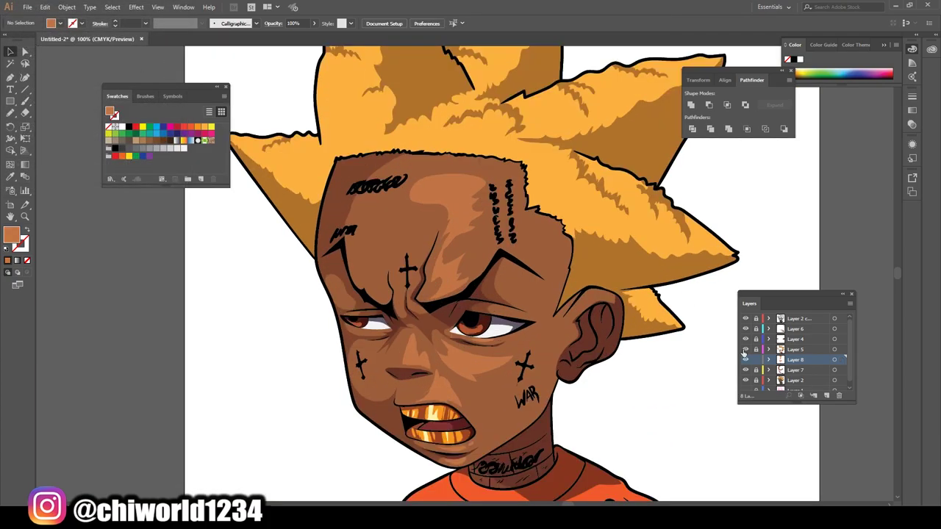
pyautogui.click(822, 398)
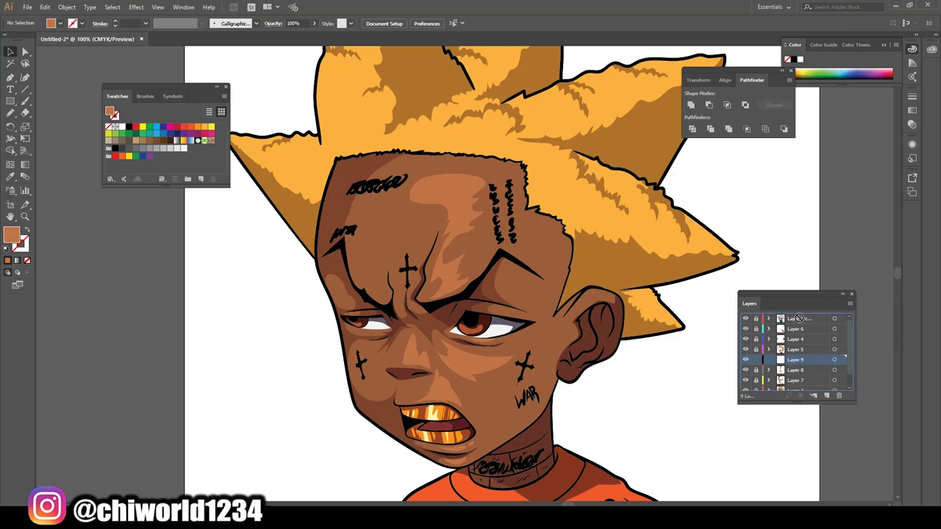
pyautogui.scroll(-1, 640, 339)
pyautogui.hotkey('ctrl', '+')
pyautogui.click(7, 250)
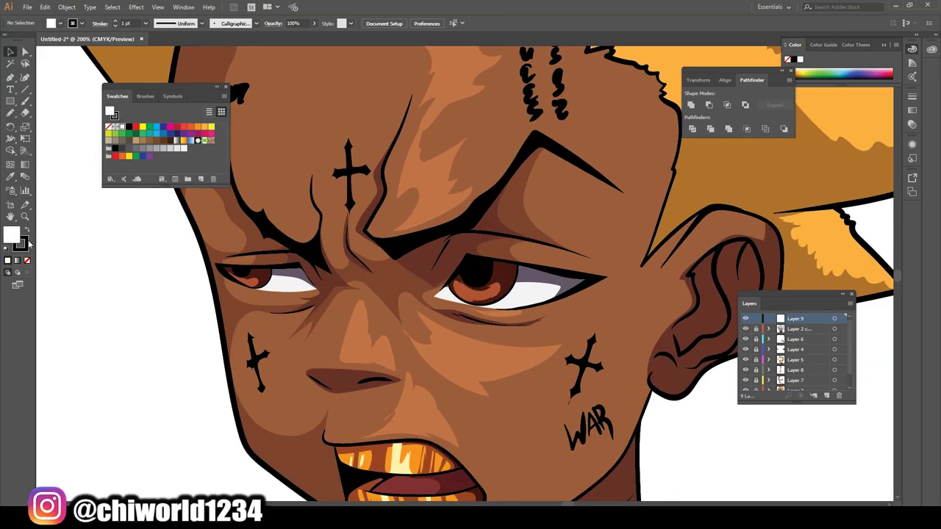
pyautogui.click(10, 112)
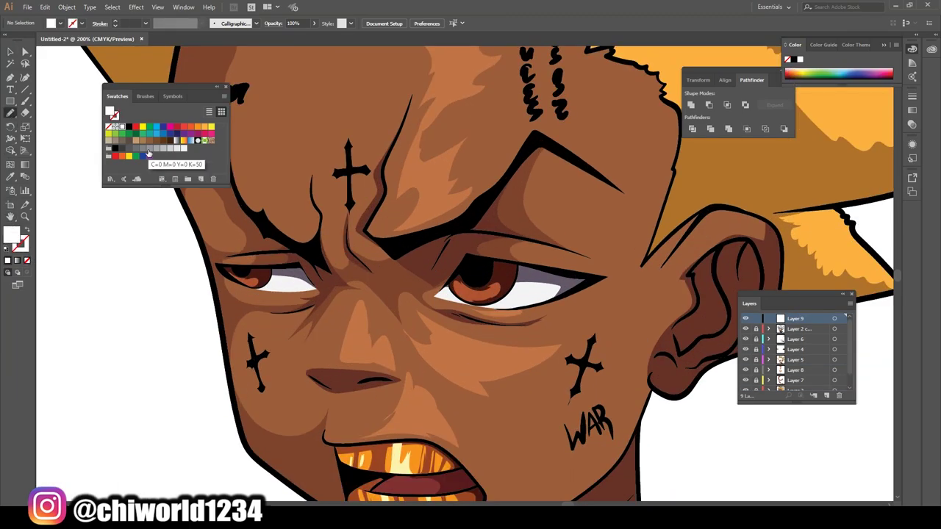
pyautogui.moveTo(495, 266); pyautogui.dragTo(489, 277)
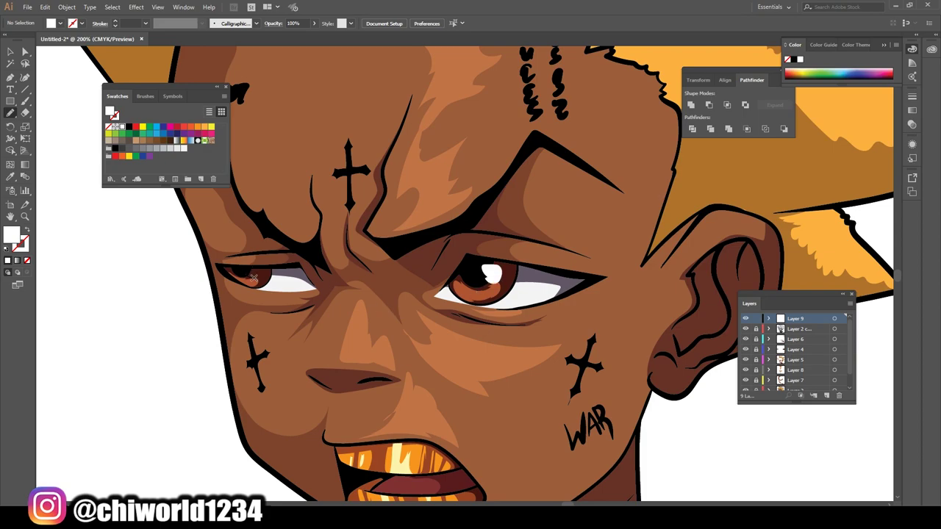
pyautogui.hotkey('ctrl', '-')
pyautogui.hotkey('ctrl', '-')
pyautogui.hotkey('ctrl', '-')
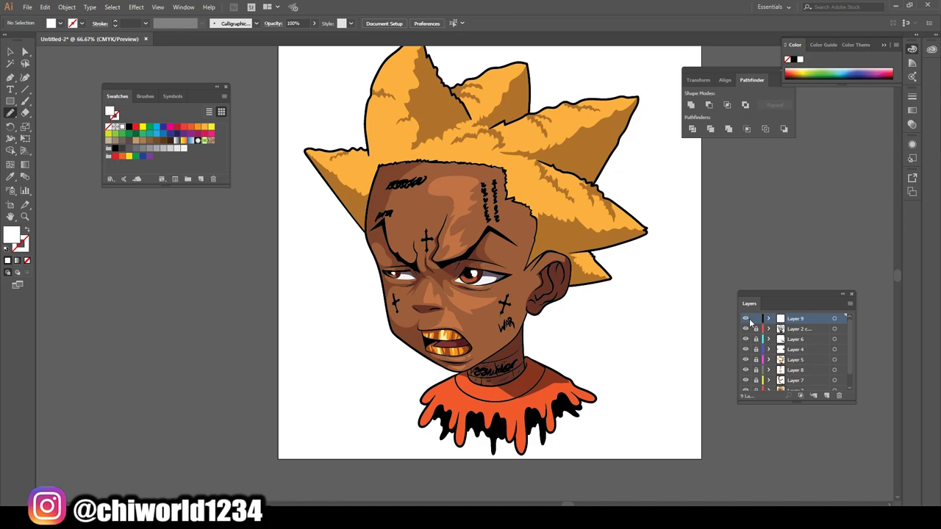
# Add a new layer below the top layers and set a deep brown fill sampled from the hair.
pyautogui.click(825, 395)
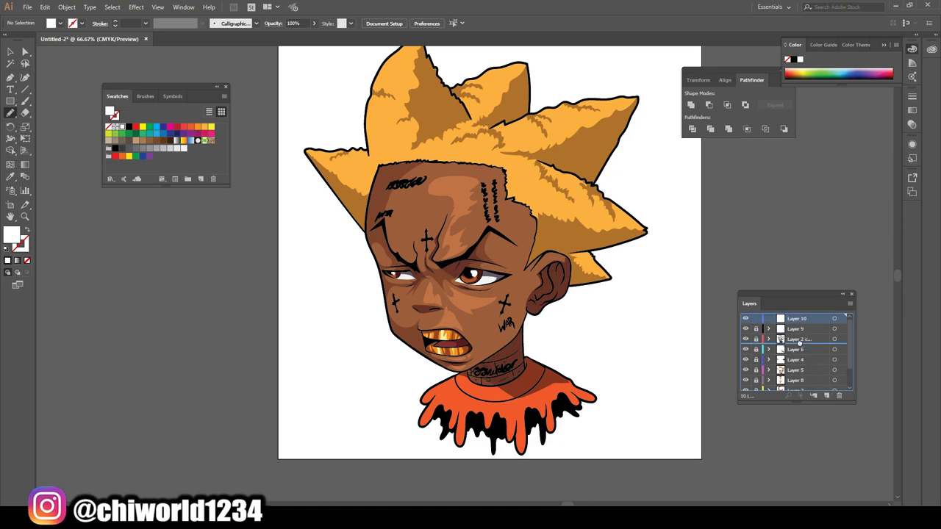
pyautogui.moveTo(797, 319); pyautogui.dragTo(790, 345)
pyautogui.hotkey('ctrl', '+')
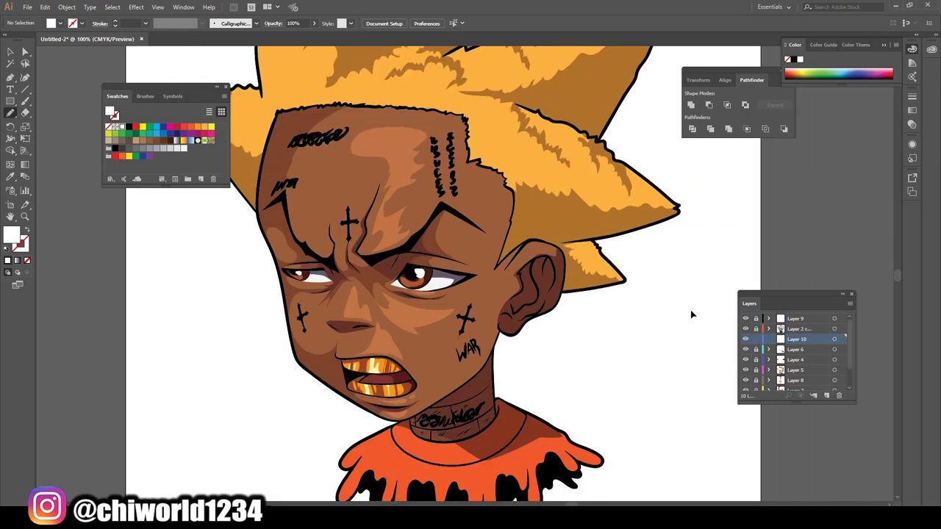
pyautogui.hotkey('ctrl', '+')
pyautogui.hotkey('ctrl', '+')
pyautogui.hotkey('ctrl', '+')
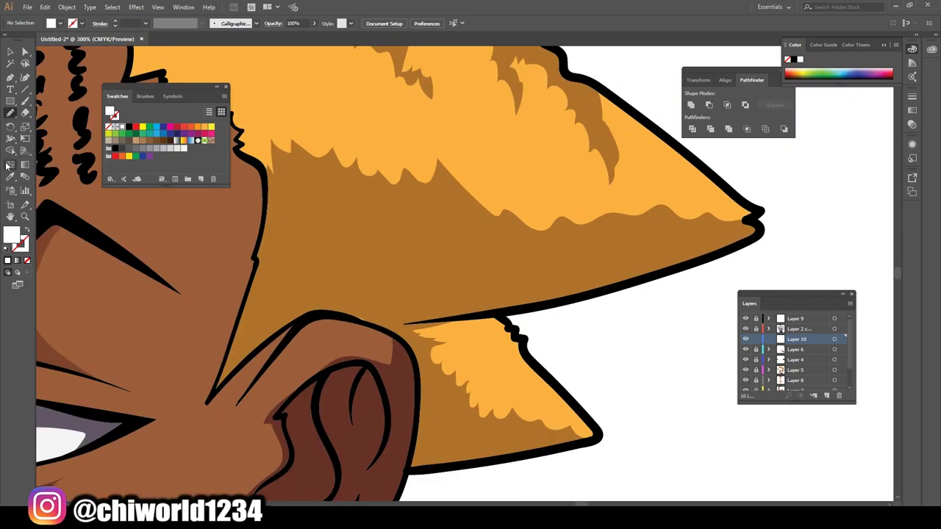
pyautogui.click(10, 177)
pyautogui.click(332, 260)
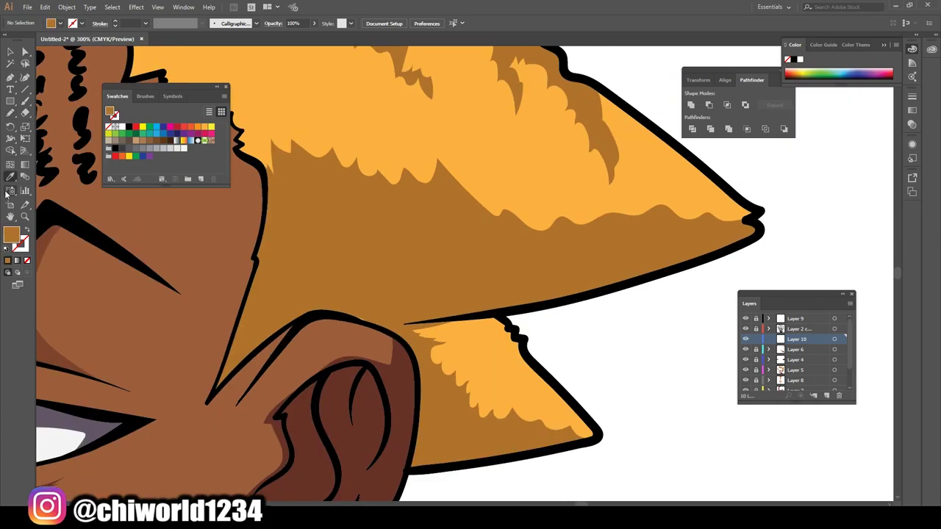
pyautogui.doubleClick(11, 235)
pyautogui.moveTo(112, 79); pyautogui.dragTo(114, 104)
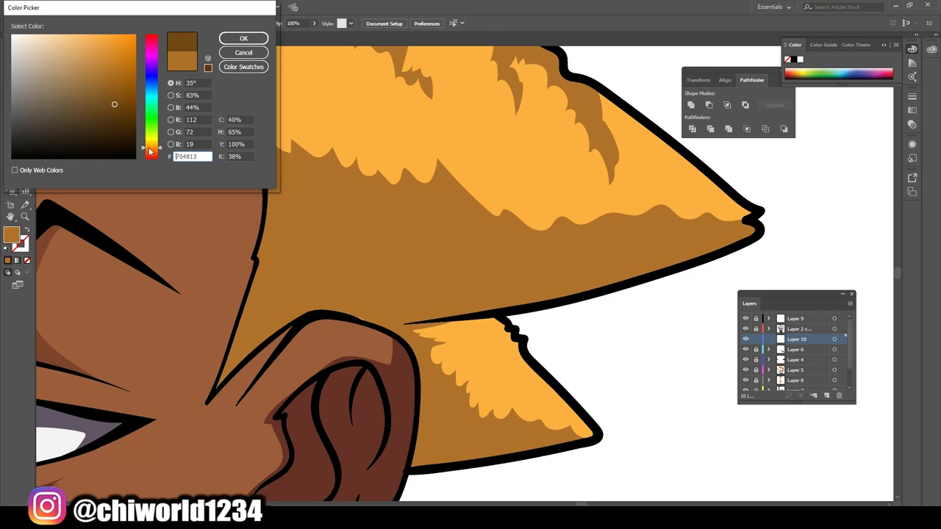
pyautogui.click(243, 38)
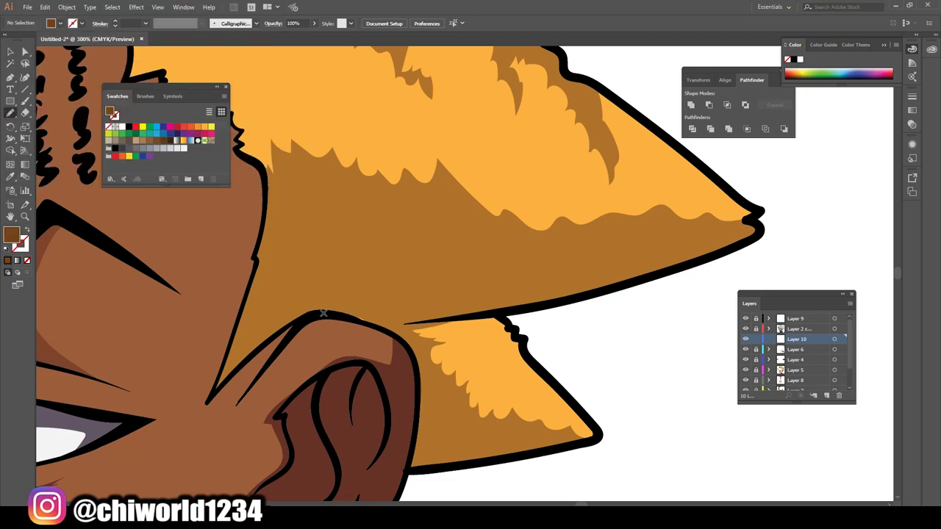
# Trace dark brown shadow shapes along the lower fur edge and ear under a hair spike.
pyautogui.moveTo(376, 326); pyautogui.dragTo(757, 234)
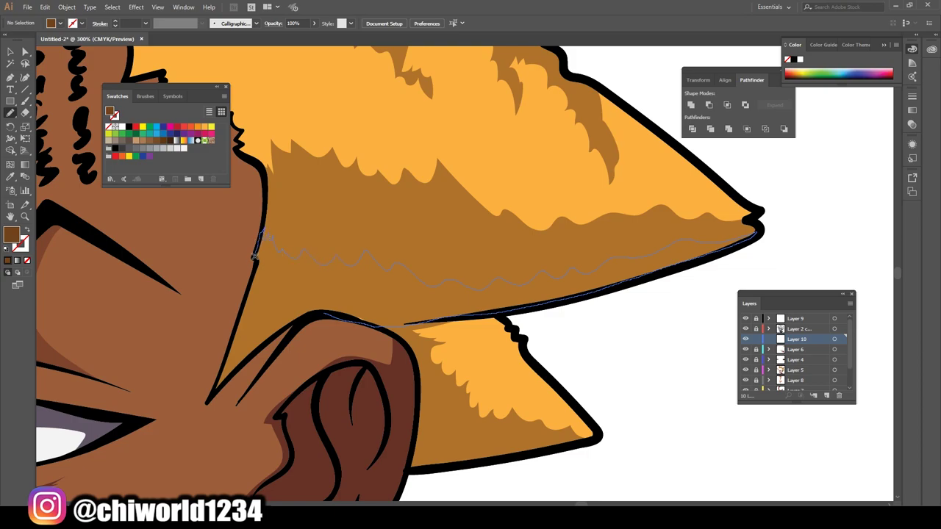
pyautogui.moveTo(215, 389); pyautogui.dragTo(277, 336)
pyautogui.scroll(-5, 318, 374)
pyautogui.scroll(2, 426, 414)
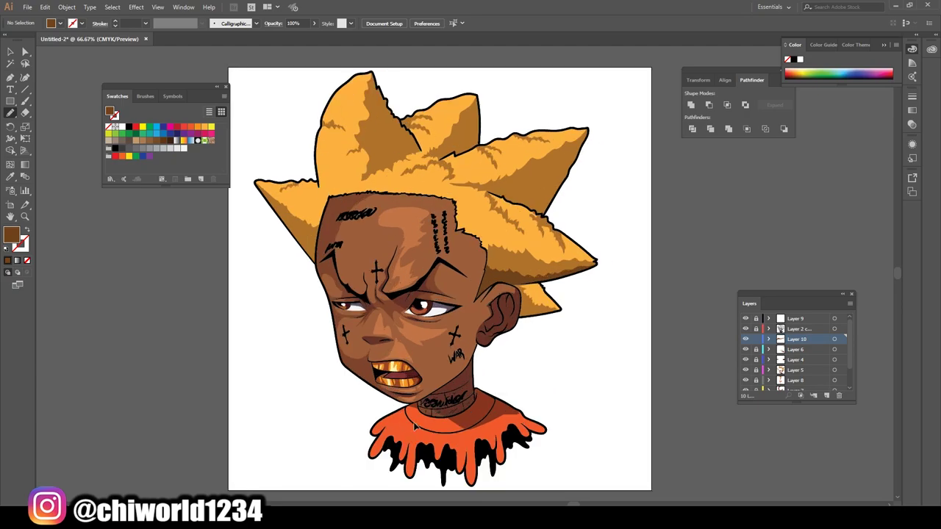
pyautogui.scroll(2, 427, 413)
pyautogui.scroll(2, 427, 414)
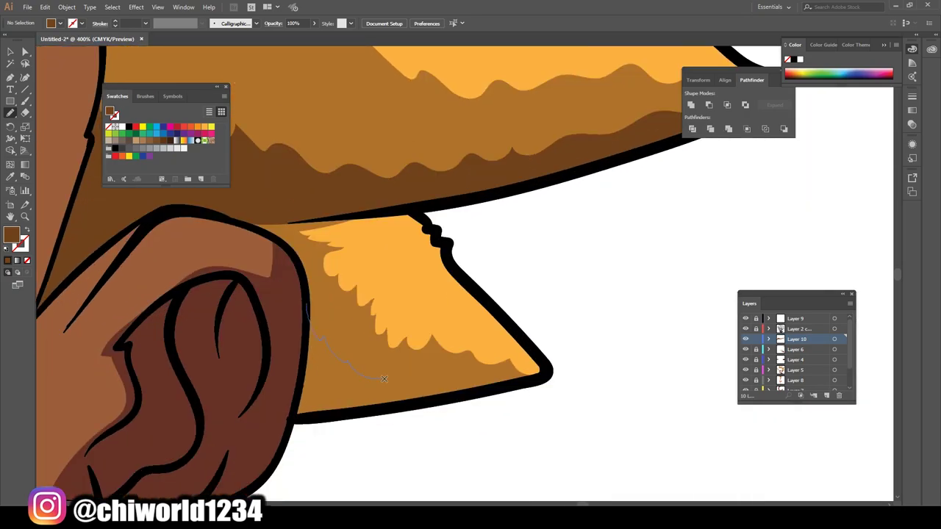
pyautogui.moveTo(502, 385); pyautogui.dragTo(308, 305)
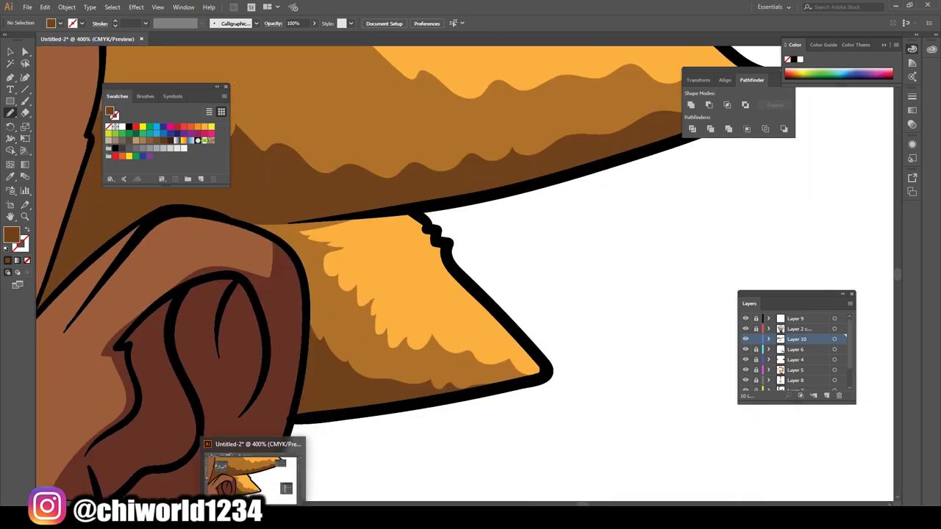
pyautogui.scroll(-4, 456, 432)
pyautogui.scroll(1, 445, 431)
pyautogui.scroll(2, 451, 433)
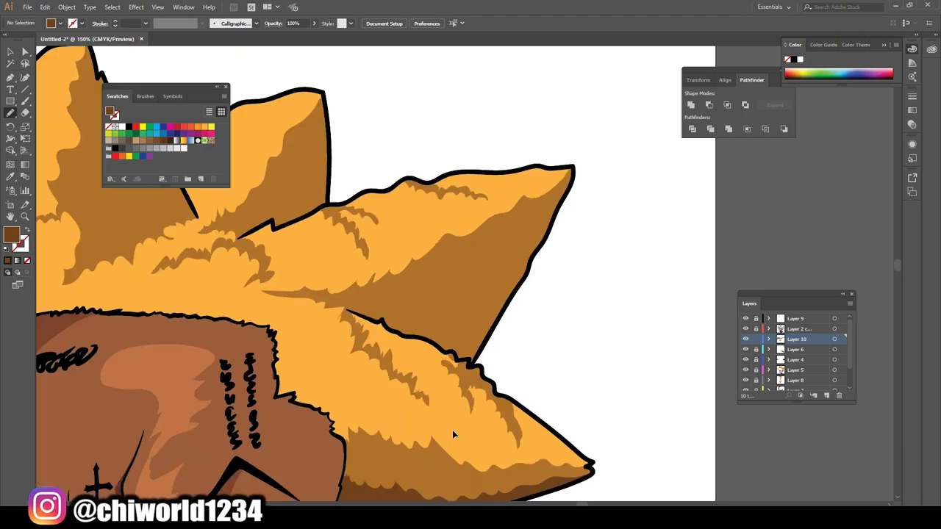
pyautogui.scroll(2, 452, 429)
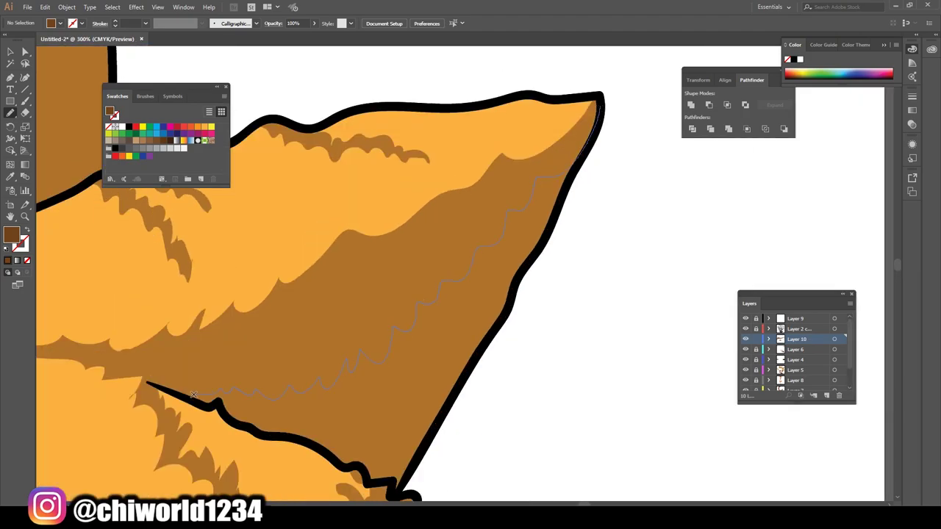
# Trace shadows along the spike outlines, left edge and zigzag edge, then zoom out to the artboard.
pyautogui.moveTo(228, 416)
pyautogui.mouseDown()
pyautogui.moveTo(338, 464)
pyautogui.moveTo(429, 438)
pyautogui.moveTo(592, 141)
pyautogui.moveTo(596, 109)
pyautogui.mouseUp()
pyautogui.scroll(-2, 645, 161)
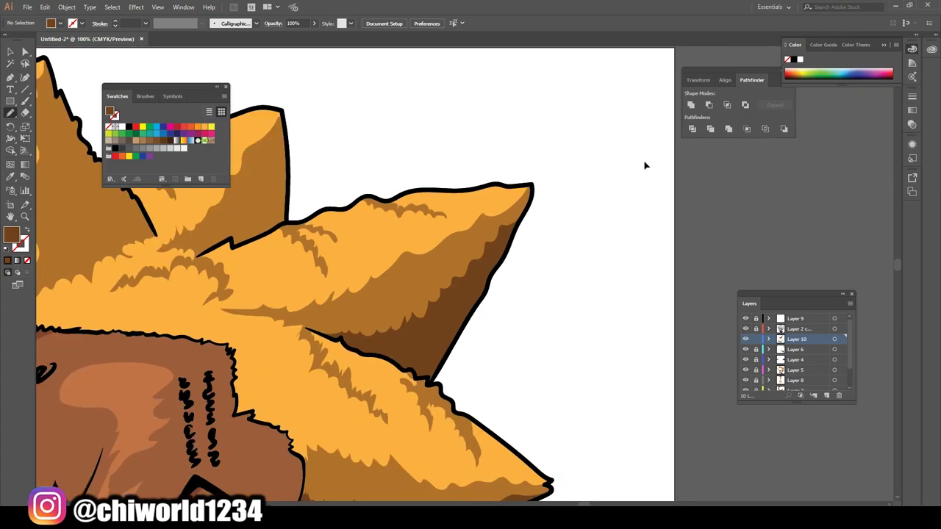
pyautogui.scroll(-2, 612, 158)
pyautogui.scroll(1, 612, 158)
pyautogui.scroll(3, 611, 158)
pyautogui.scroll(-2, 610, 158)
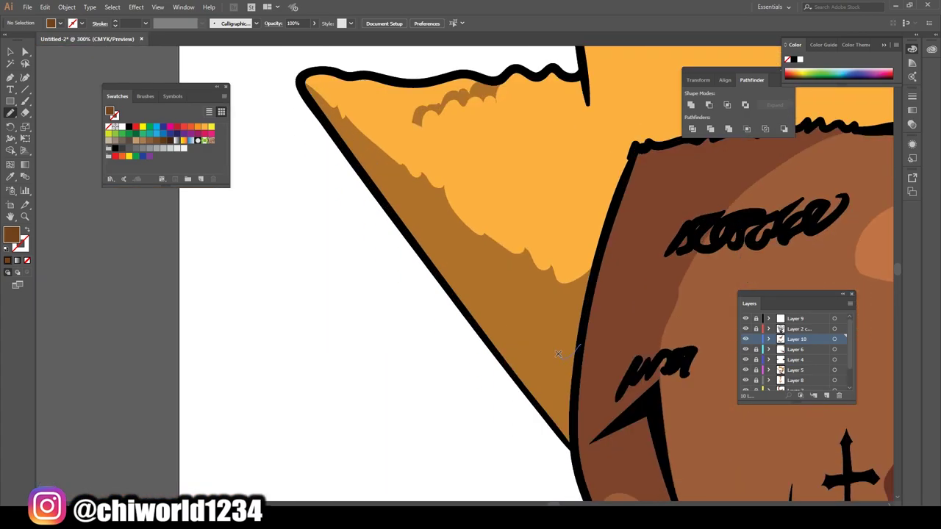
pyautogui.moveTo(335, 135)
pyautogui.mouseDown()
pyautogui.moveTo(573, 450)
pyautogui.moveTo(563, 318)
pyautogui.mouseUp()
pyautogui.scroll(-3, 531, 439)
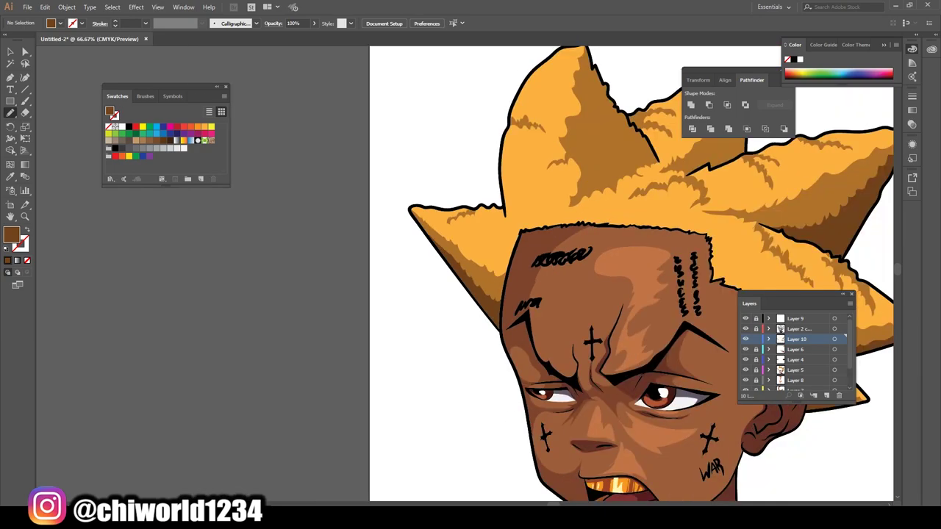
pyautogui.scroll(-1, 531, 440)
pyautogui.scroll(-1, 530, 440)
pyautogui.scroll(2, 530, 439)
pyautogui.scroll(3, 531, 440)
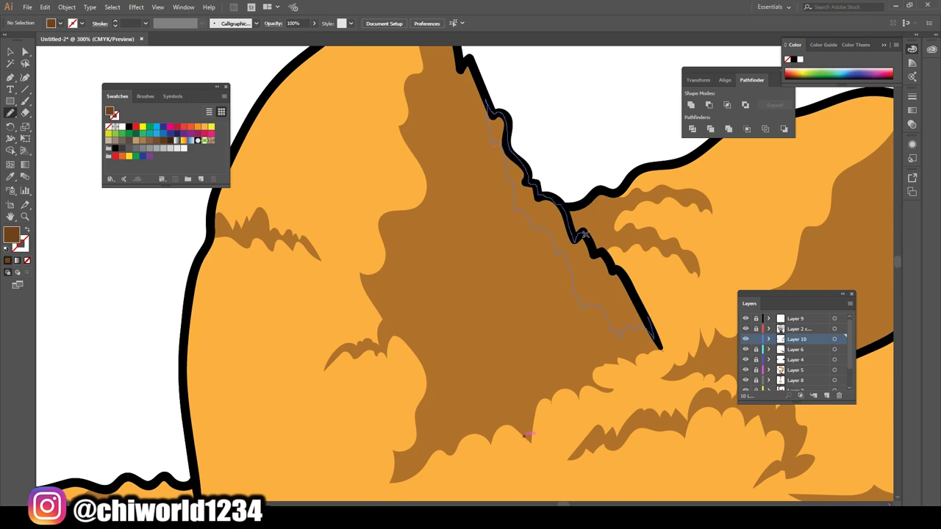
pyautogui.scroll(-5, 604, 438)
pyautogui.scroll(-1, 590, 409)
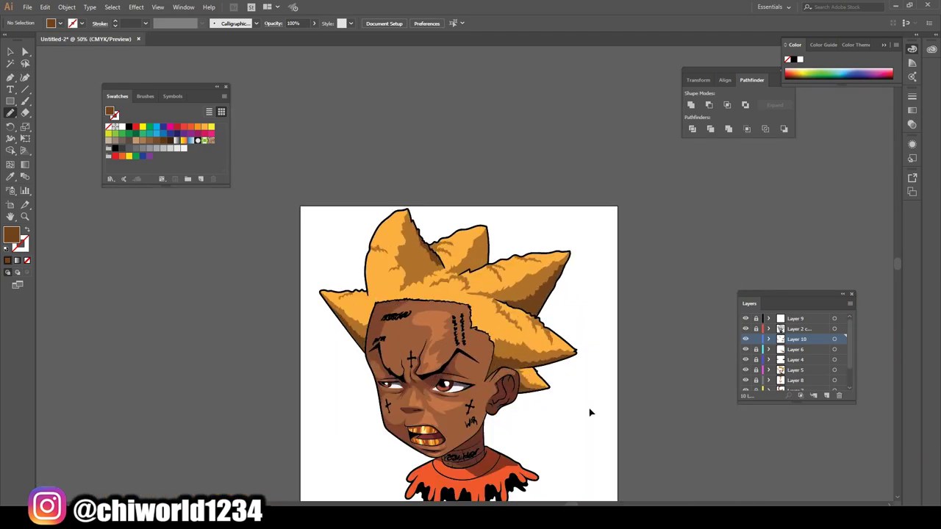
pyautogui.scroll(6, 588, 408)
pyautogui.scroll(1, 588, 408)
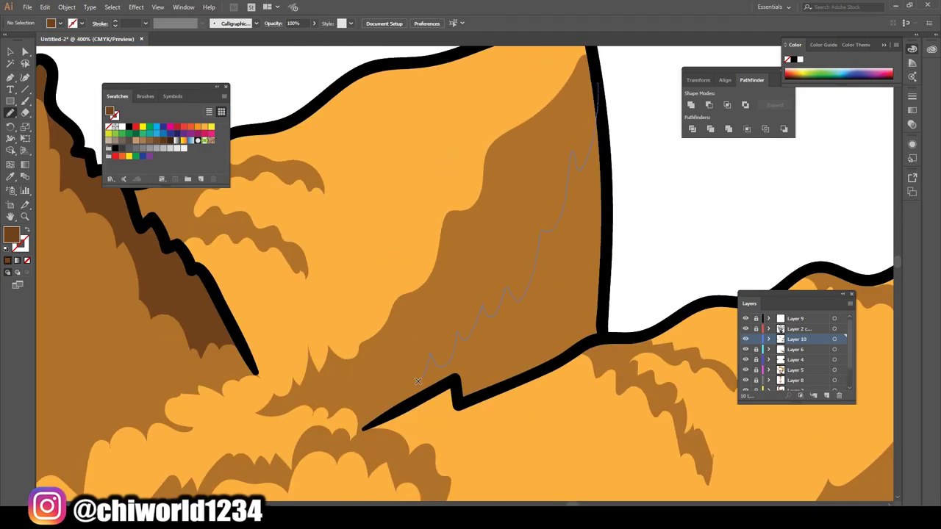
pyautogui.moveTo(390, 410); pyautogui.dragTo(596, 344)
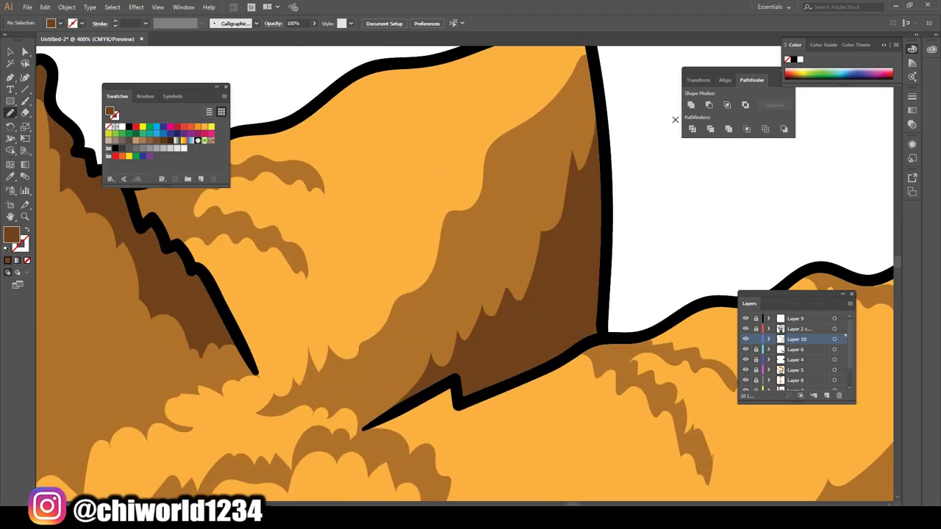
pyautogui.hotkey('ctrl', '-')
pyautogui.hotkey('ctrl', '-')
pyautogui.hotkey('ctrl', '-')
pyautogui.scroll(-1, 697, 139)
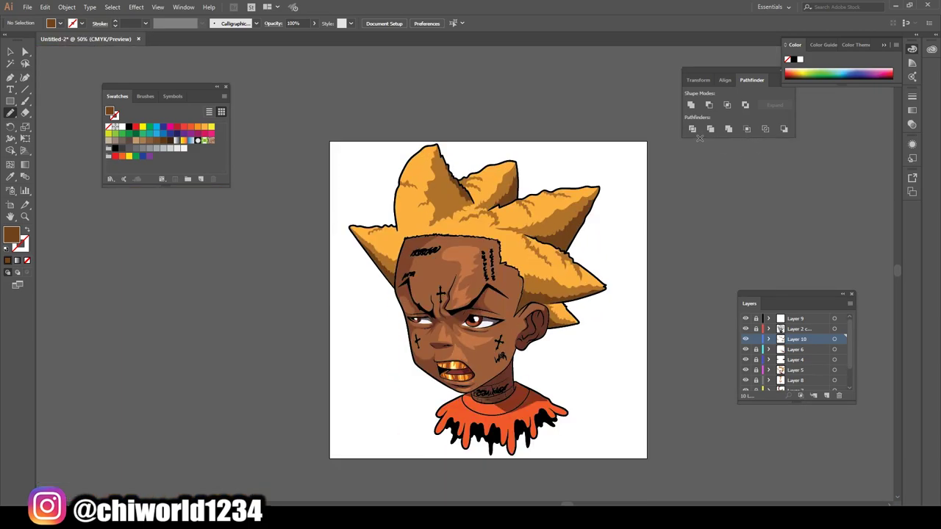
# Add a new layer and set a light orange fill (#EA905E) sampled from the face skin.
pyautogui.click(823, 396)
pyautogui.hotkey('ctrl', '+')
pyautogui.hotkey('ctrl', '+')
pyautogui.scroll(-1, 485, 272)
pyautogui.scroll(-1, 485, 272)
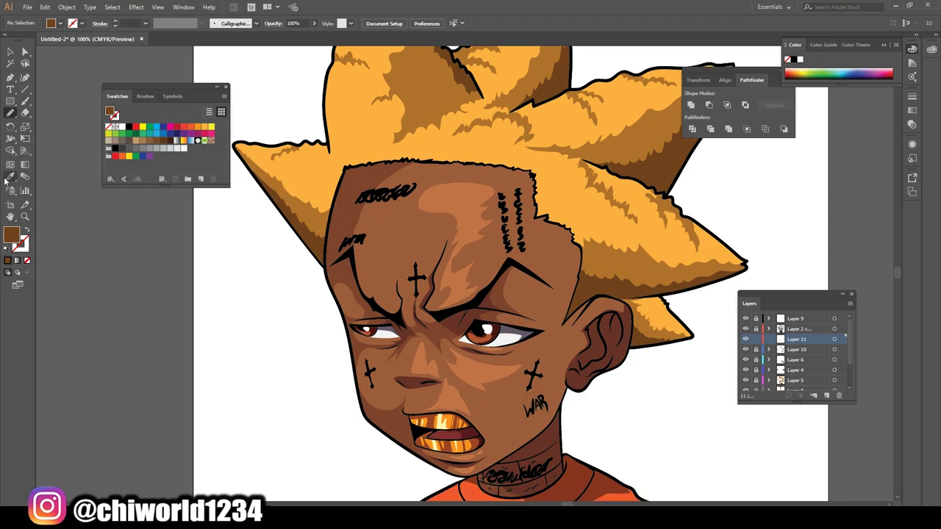
pyautogui.click(12, 177)
pyautogui.click(474, 353)
pyautogui.doubleClick(11, 234)
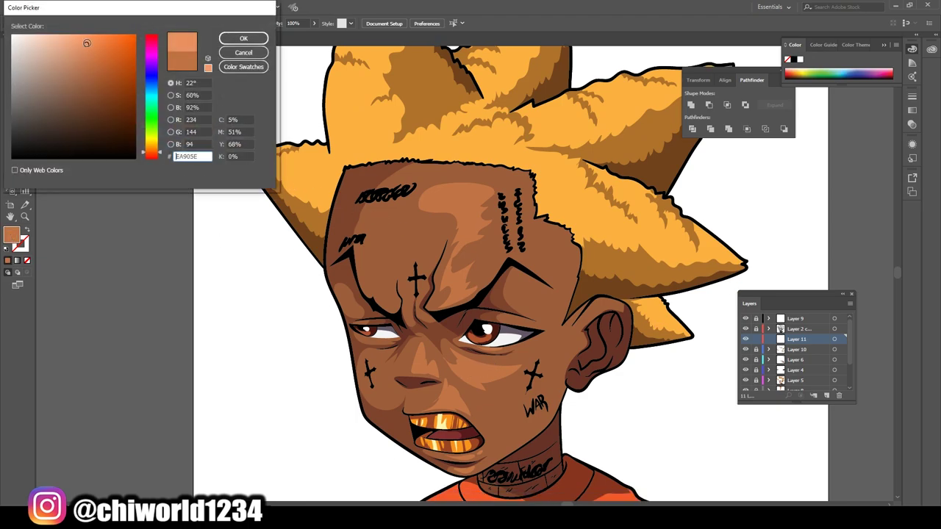
pyautogui.click(244, 39)
# Paintbrush small highlight strokes on the forehead and cheek, then zoom back out.
pyautogui.click(9, 114)
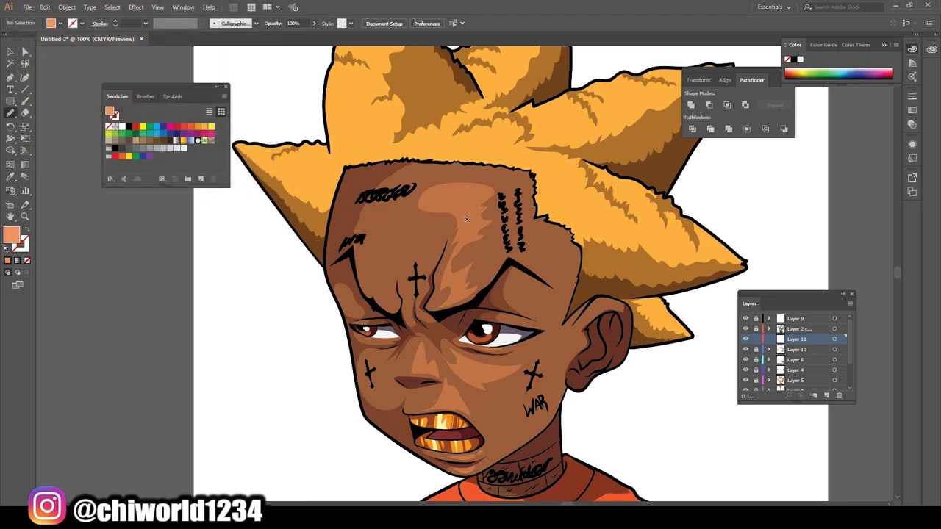
pyautogui.moveTo(468, 226); pyautogui.dragTo(469, 229)
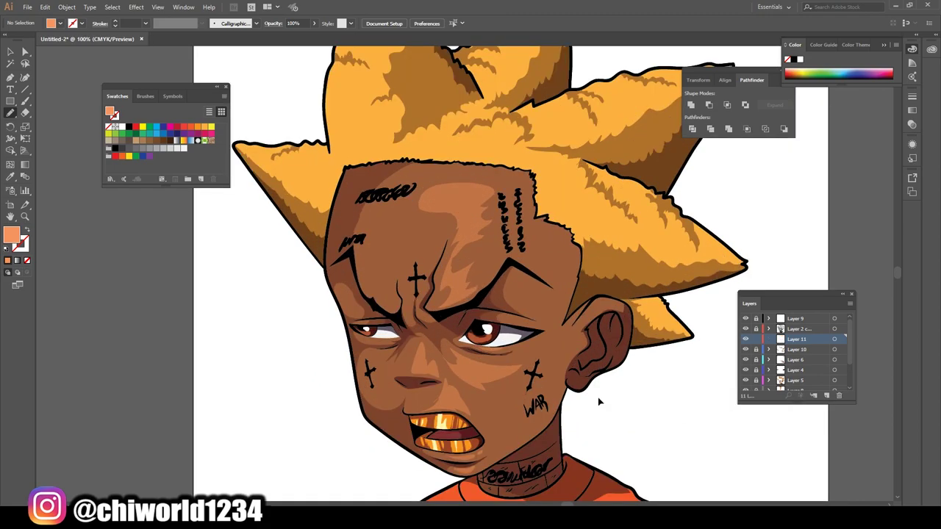
pyautogui.moveTo(468, 370); pyautogui.dragTo(485, 370)
pyautogui.hotkey('ctrl', '-')
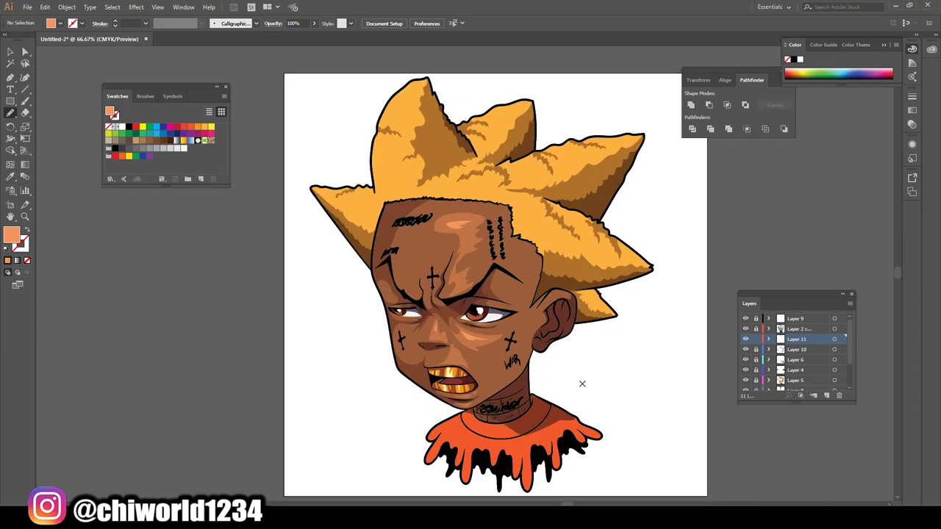
pyautogui.scroll(-1, 582, 384)
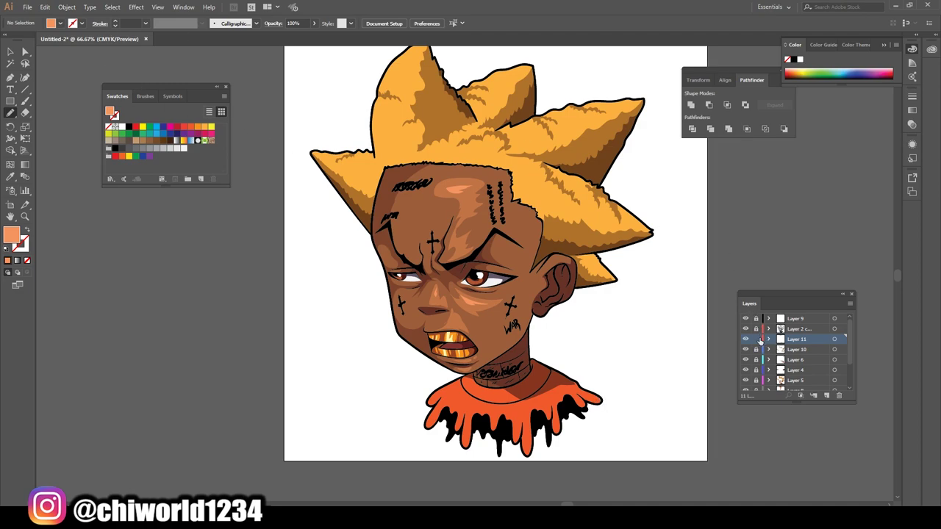
# Add a new top layer and set the fill to light yellow FFDF85.
pyautogui.click(826, 397)
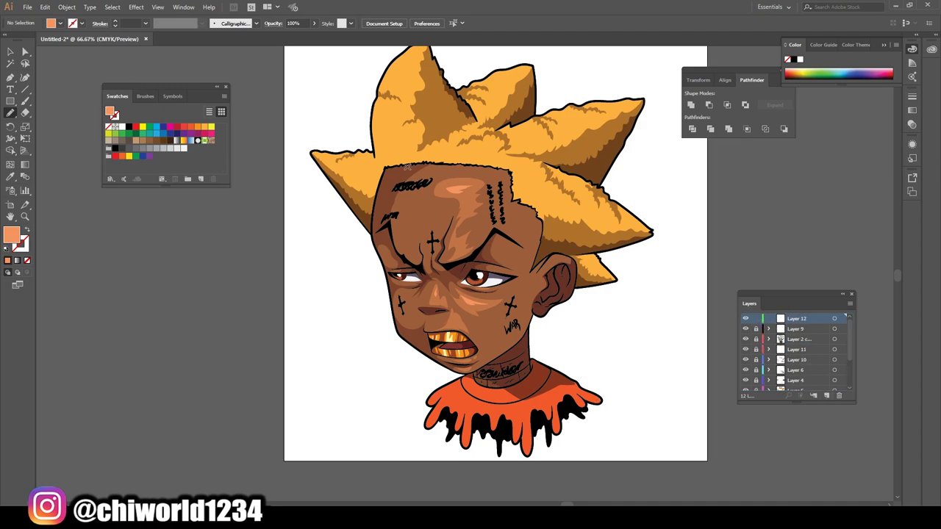
pyautogui.doubleClick(11, 234)
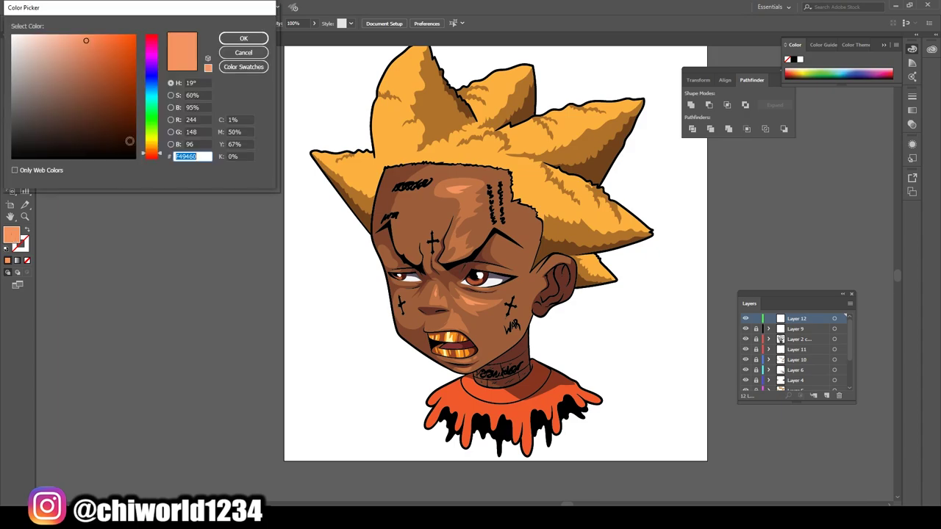
pyautogui.click(71, 34)
pyautogui.click(243, 38)
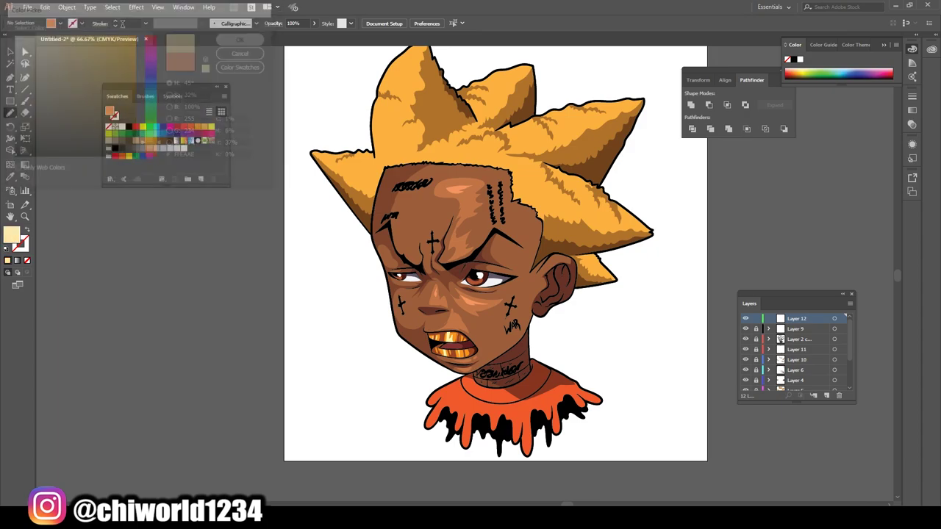
# Open and dismiss Gaussian Blur, swap yellow to stroke, and brush highlights across upper and lower teeth.
pyautogui.click(136, 6)
pyautogui.click(272, 172)
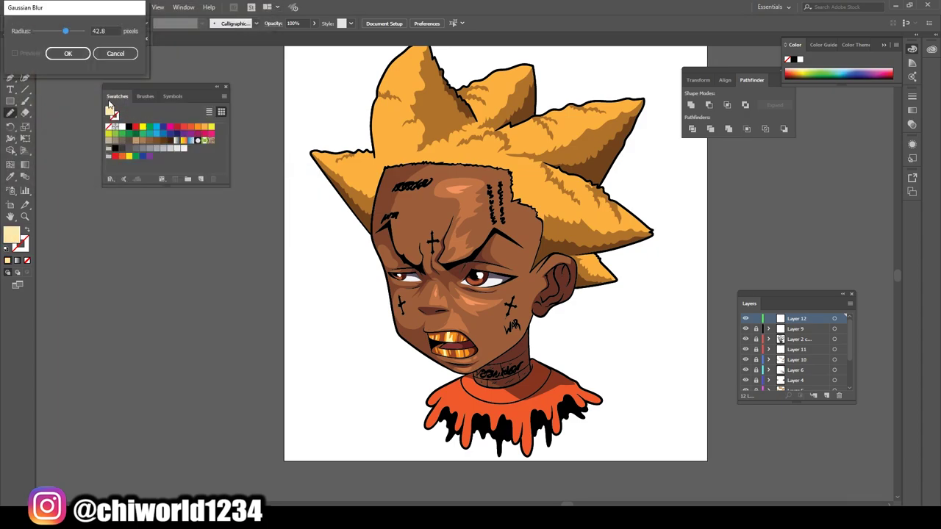
pyautogui.click(68, 55)
pyautogui.scroll(1, 465, 313)
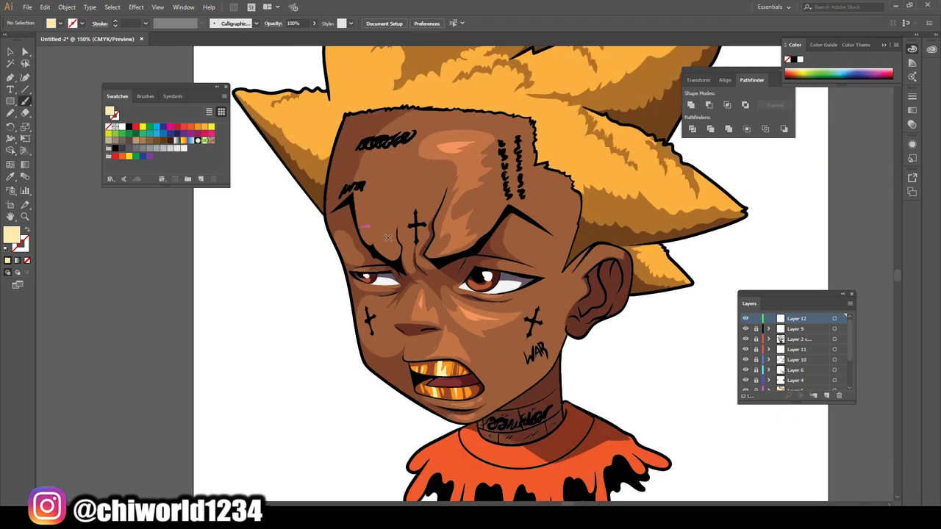
pyautogui.scroll(1, 464, 313)
pyautogui.hotkey('shift', 'x')
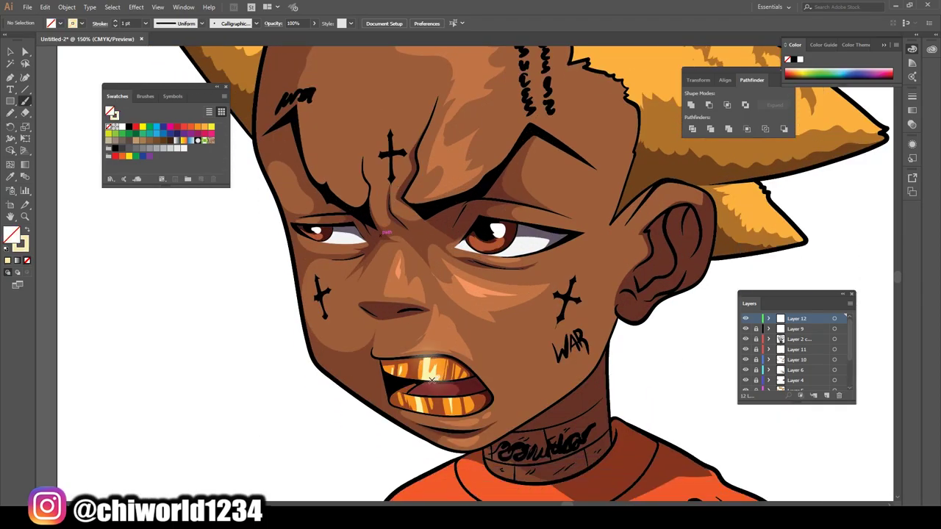
pyautogui.moveTo(420, 404); pyautogui.dragTo(457, 399)
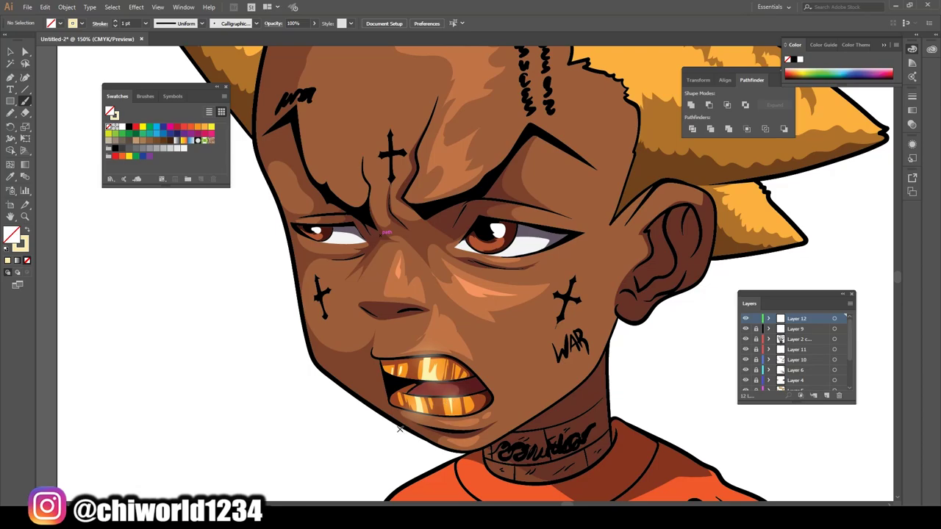
pyautogui.moveTo(399, 370); pyautogui.dragTo(403, 365)
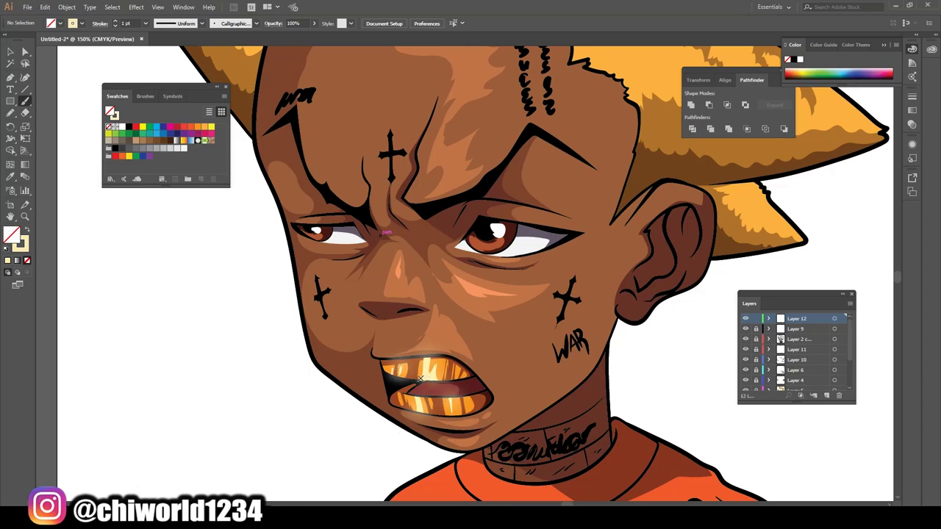